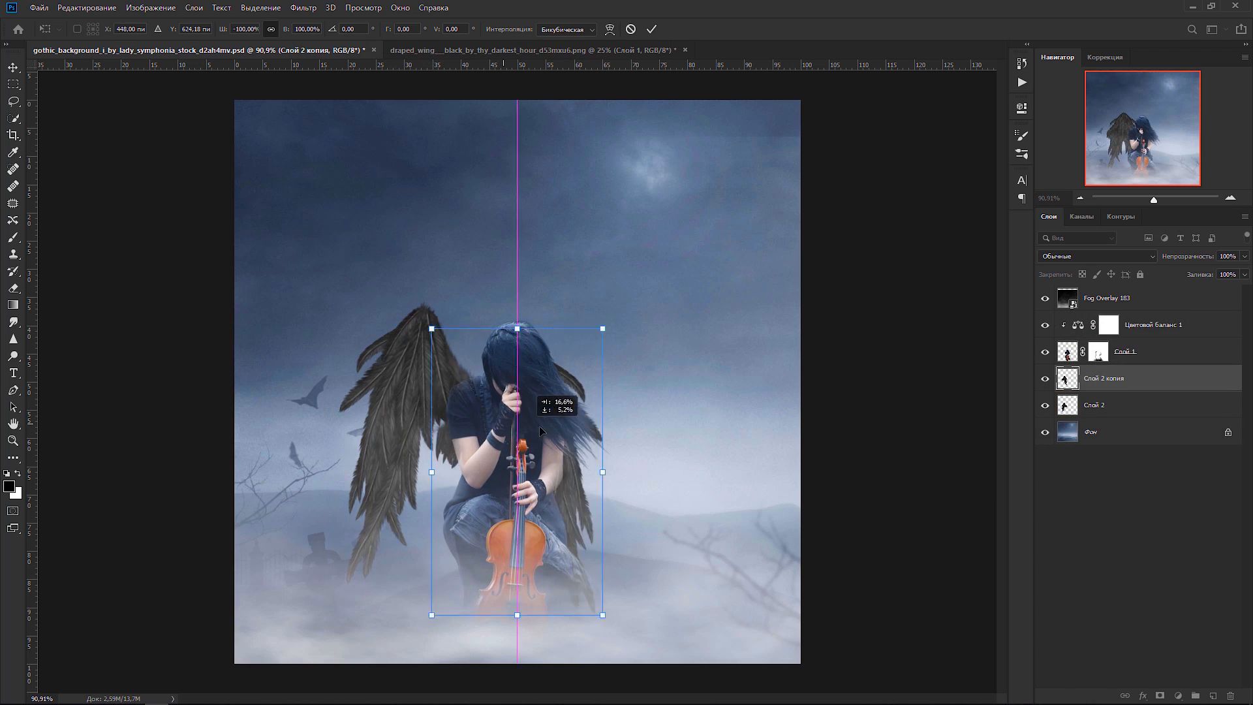
- Move the mirrored copy of the wing to the opposite side behind the girl
left_click_drag(539, 426, 619, 400)
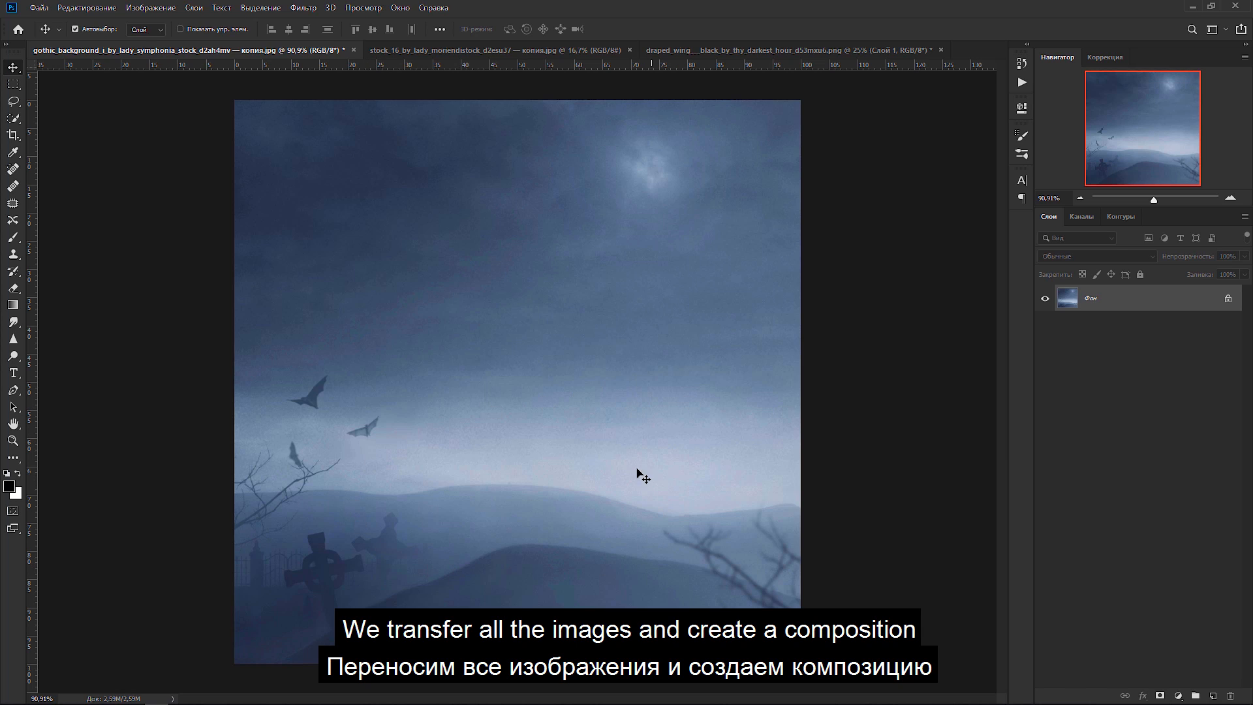
- Switch to the stock_16 girl photo and start a Pen path along the bottom edge of the violin
left_click(509, 51)
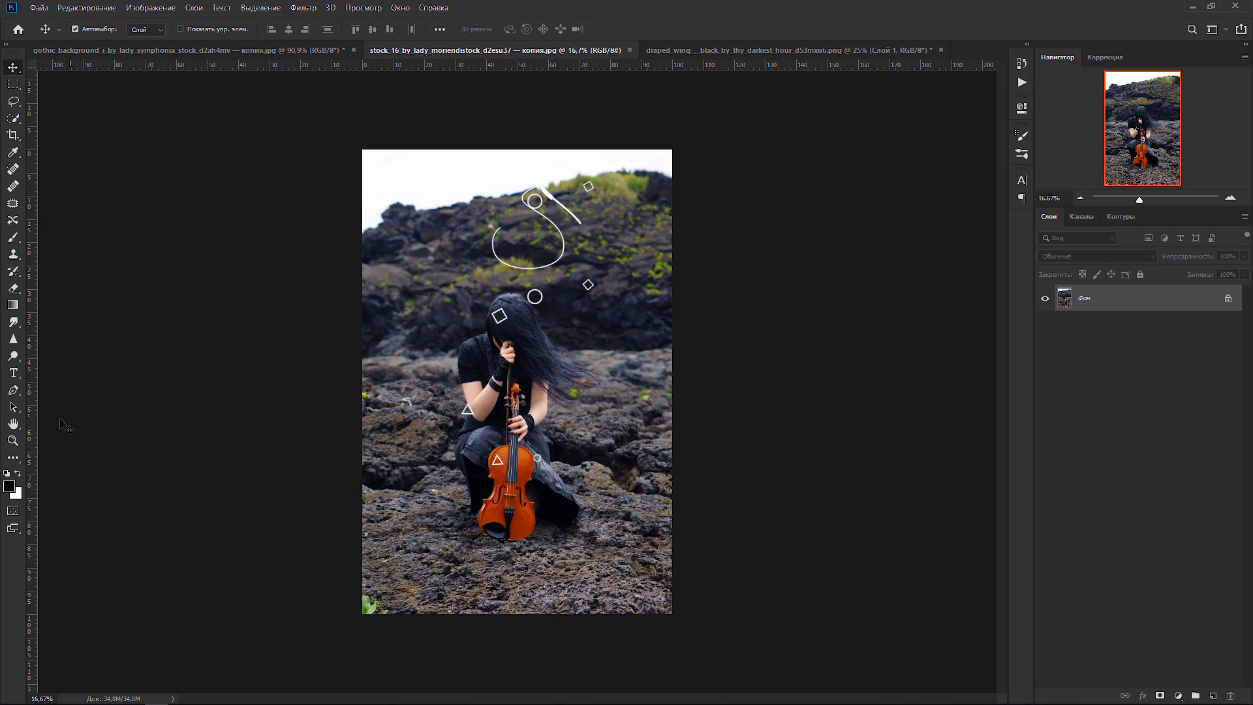
key("p")
scroll(504, 550, "up", 6)
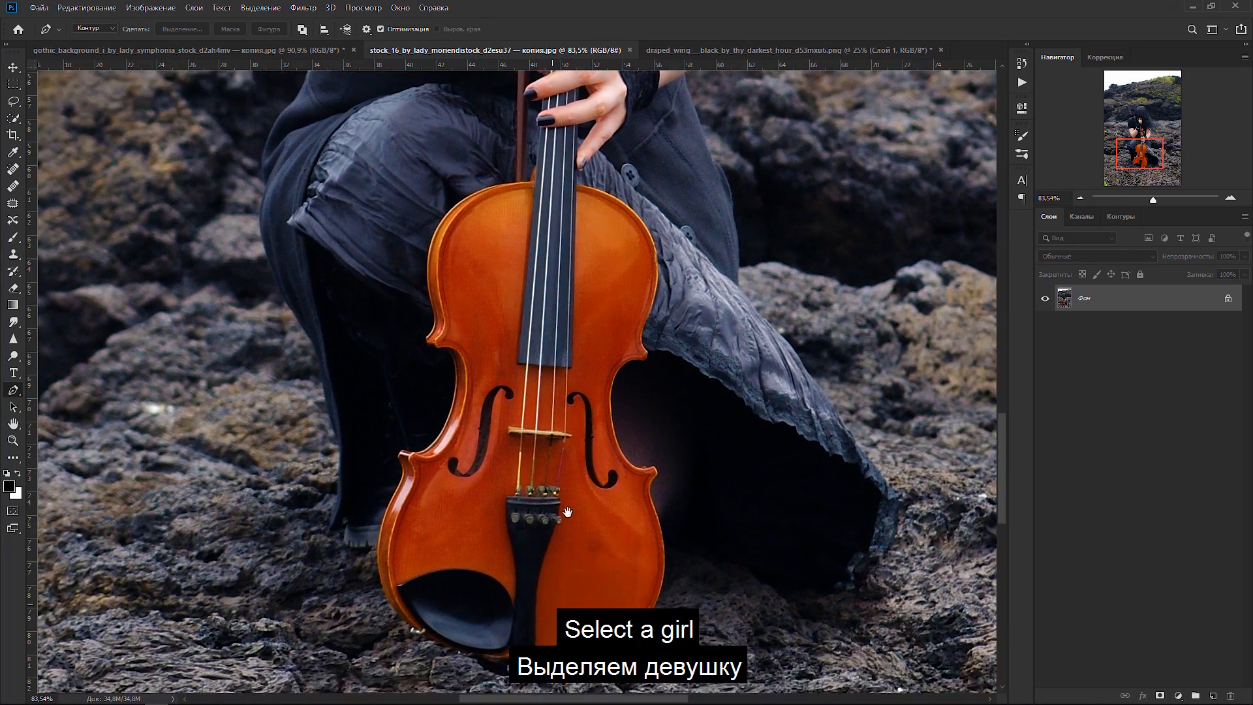
left_click_drag(568, 513, 570, 437)
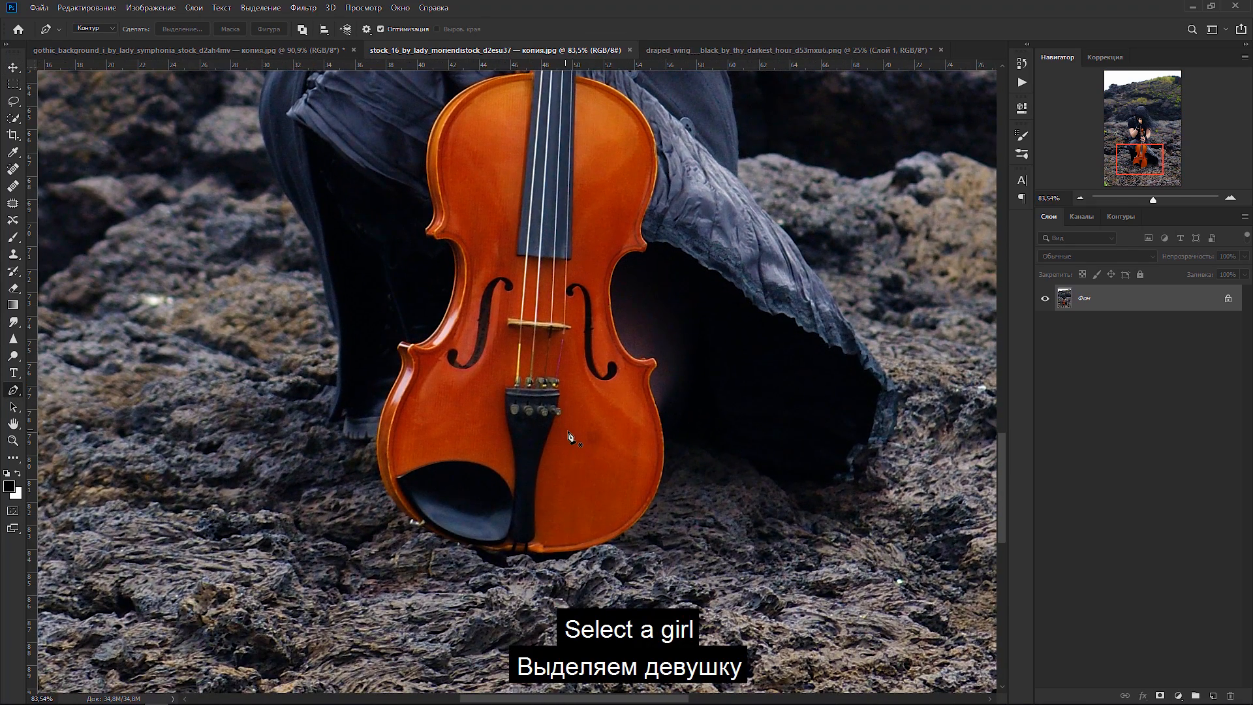
left_click(534, 555)
left_click_drag(625, 537, 633, 528)
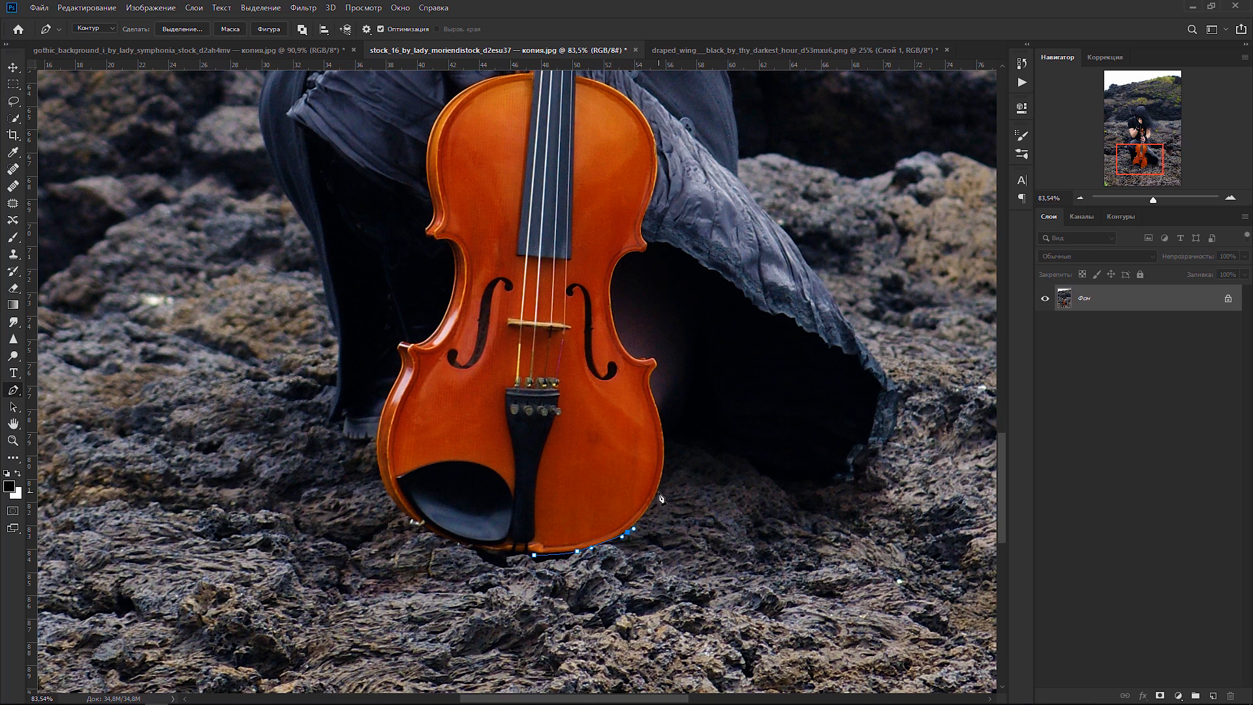
- Continue the Pen path around the skirt hem beside the violin and up the dress to the girl's elbow
left_click(677, 438)
left_click_drag(717, 443, 743, 451)
left_click_drag(773, 463, 795, 472)
left_click_drag(853, 333, 727, 532)
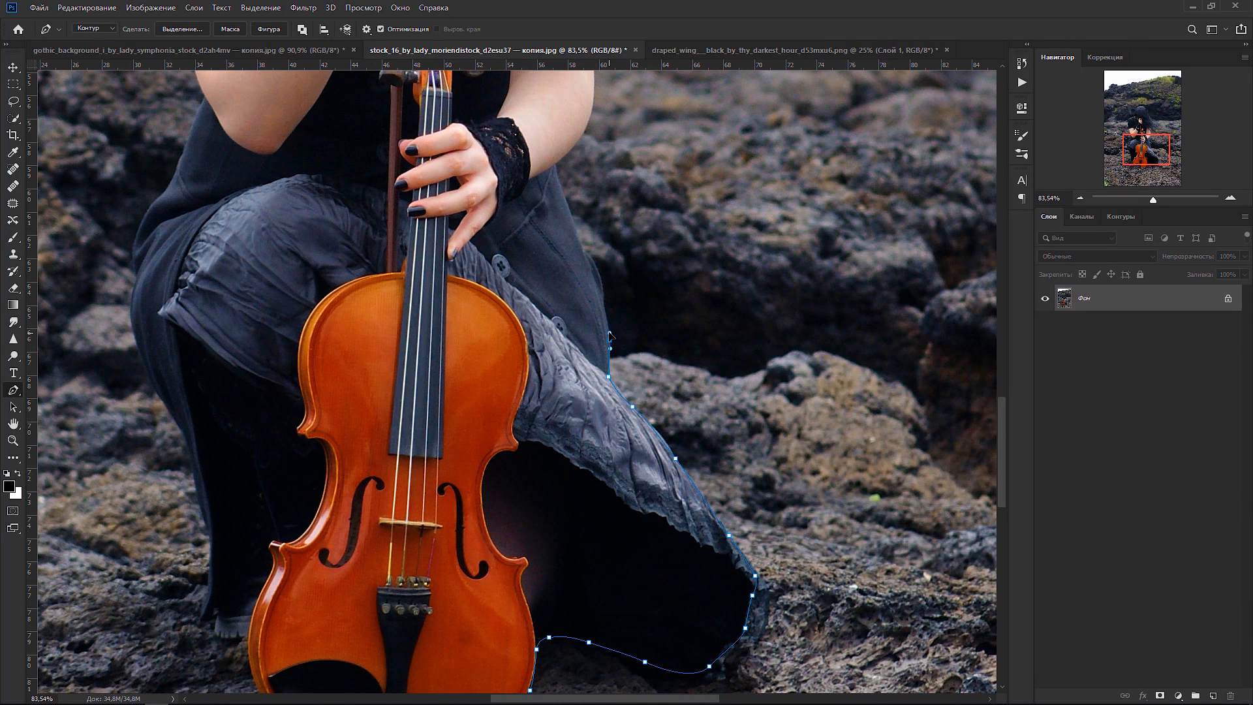
scroll(604, 294, "up", 3)
left_click_drag(605, 300, 592, 258)
left_click_drag(556, 194, 565, 182)
- Extend the path up the arm, around the loose hair strands and over the girl's head
scroll(613, 508, "up", 5)
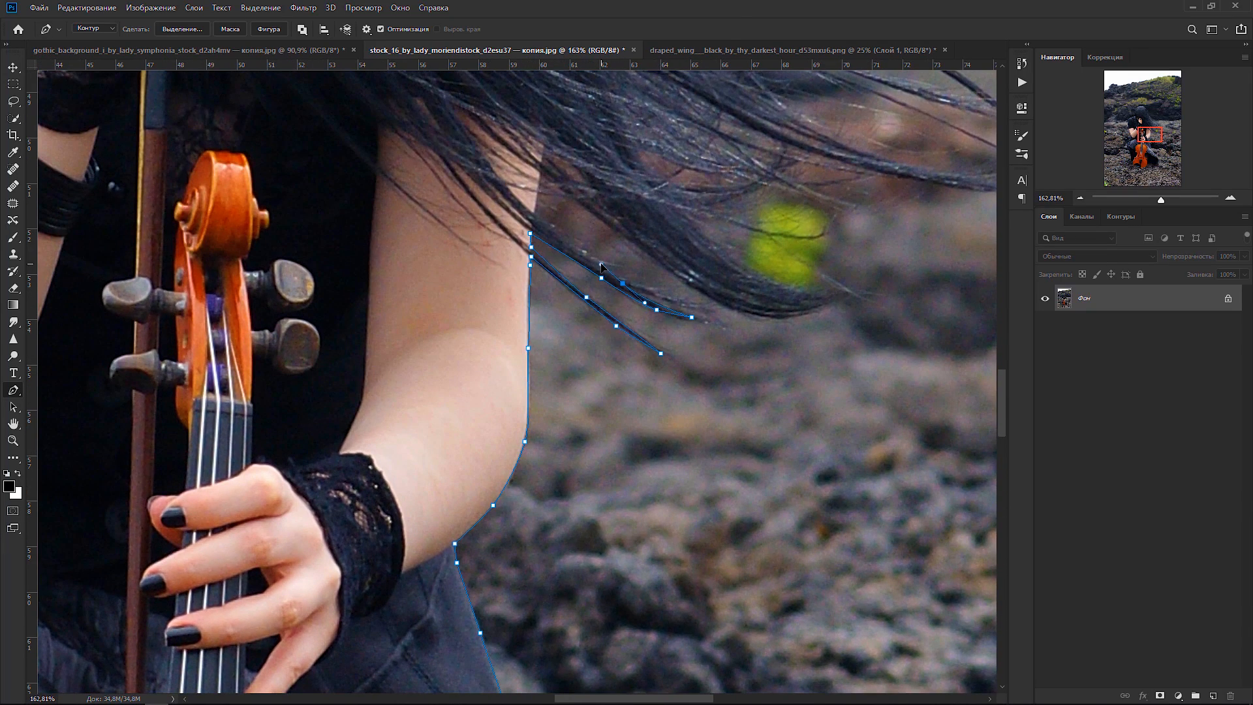
scroll(582, 465, "down", 5)
left_click_drag(557, 263, 540, 237)
left_click_drag(513, 187, 613, 393)
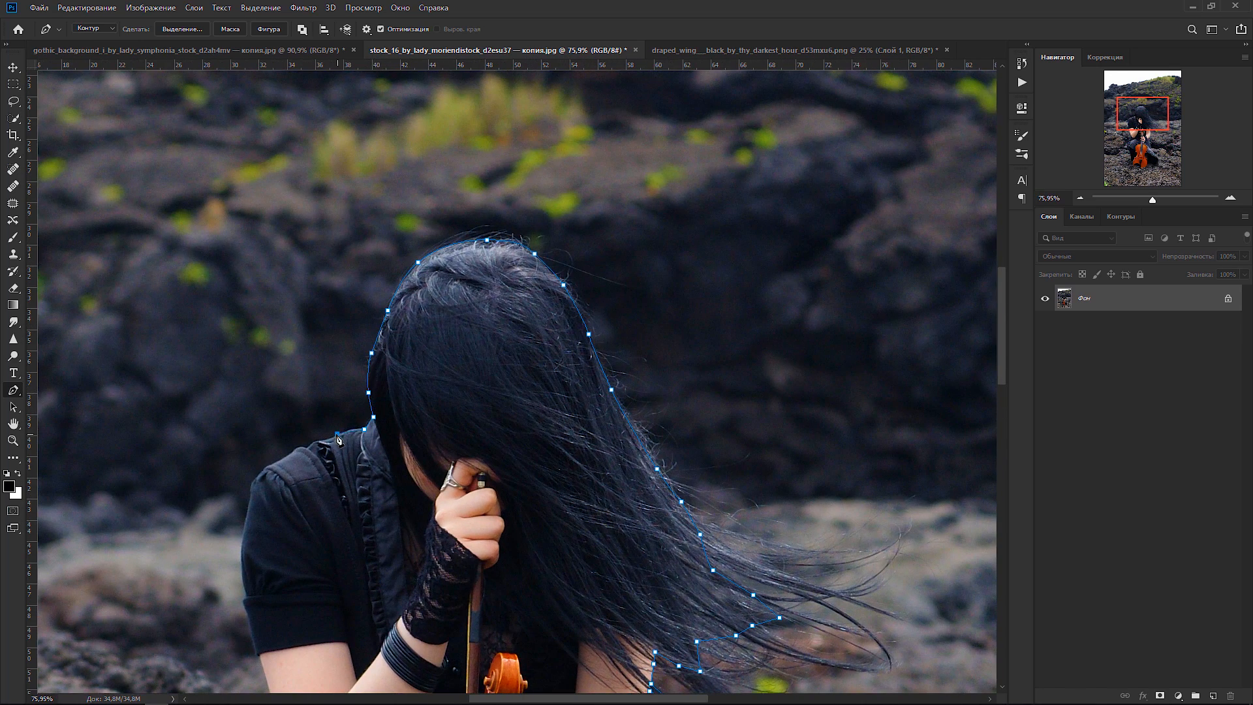
- Trace the path from the girl's neck along her shoulder to the top of the sleeve
left_click_drag(337, 434, 322, 441)
scroll(344, 448, "up", 9)
left_click_drag(345, 449, 506, 442)
left_click_drag(488, 407, 495, 410)
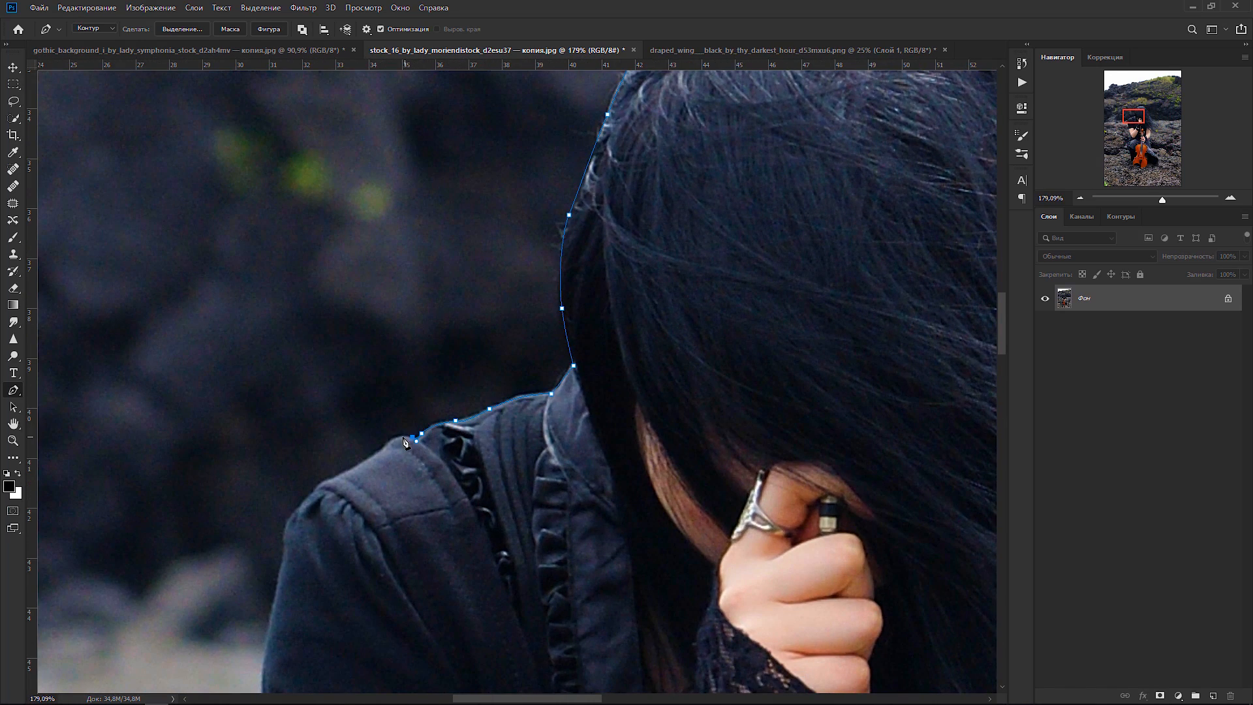
left_click(313, 493)
left_click(289, 520)
- Continue the path down the outer edge of the short sleeve and along the bare upper arm
left_click_drag(342, 543, 511, 413)
left_click_drag(446, 459, 442, 479)
left_click_drag(434, 534, 433, 555)
left_click_drag(507, 512, 488, 279)
left_click_drag(416, 375, 419, 397)
left_click(425, 429)
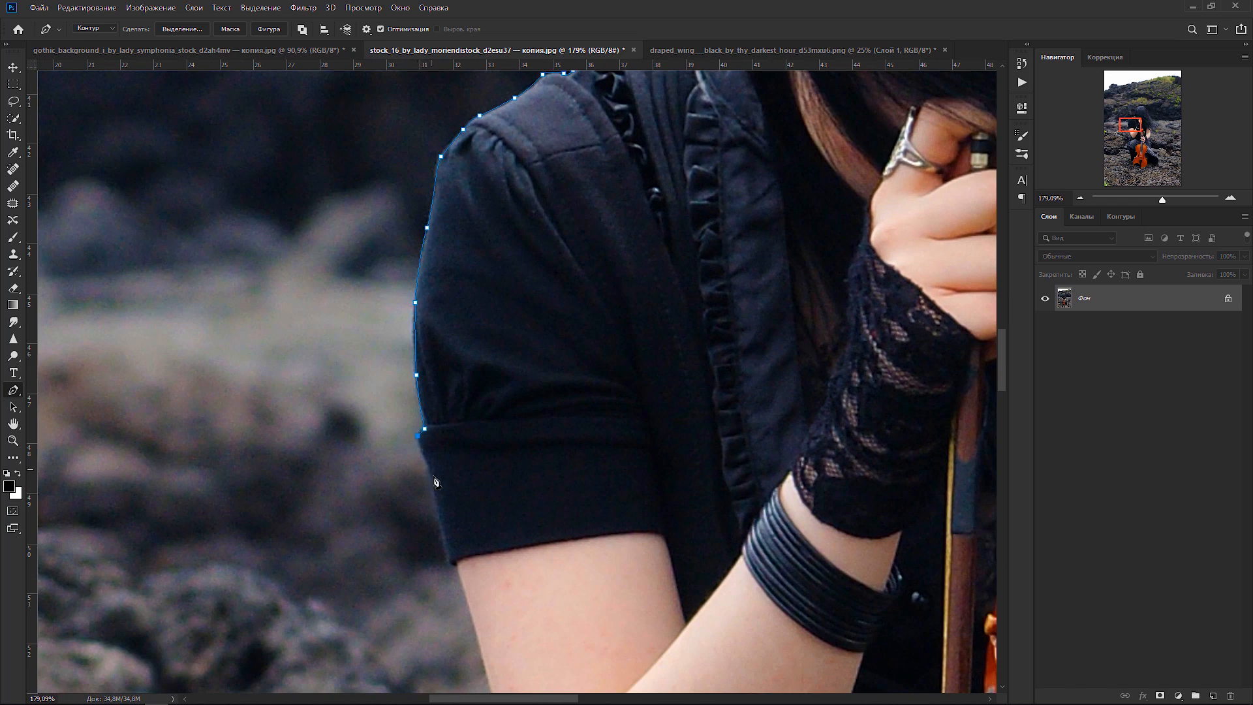
left_click_drag(529, 566, 380, 270)
left_click(357, 450)
- Trace the outer contour of the dress from the elbow down around the bent knee
left_click_drag(394, 548, 491, 303)
left_click(404, 495)
left_click(361, 534)
left_click(361, 442)
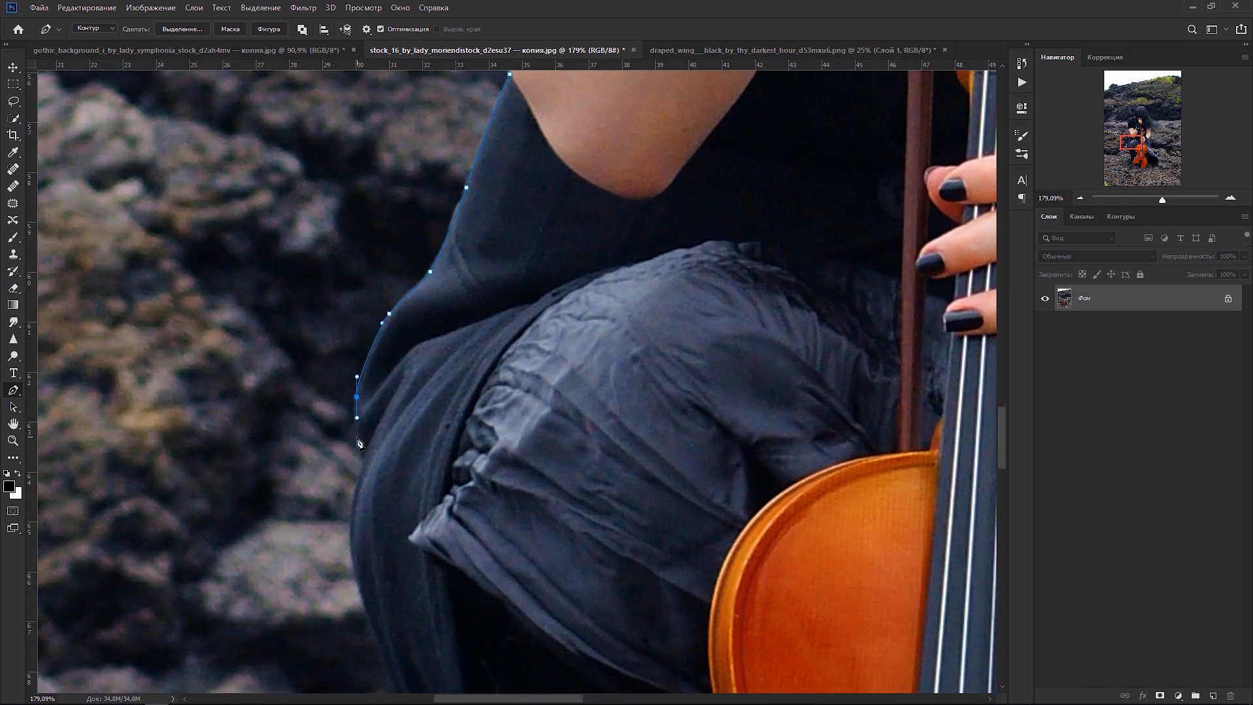
left_click_drag(355, 514, 355, 531)
left_click_drag(435, 434, 462, 497)
left_click_drag(491, 543, 505, 564)
- Trace the dress edge down to the hem and shoe sole, then close the path along the violin's lower edge
left_click_drag(508, 537, 437, 323)
left_click_drag(465, 421, 476, 461)
left_click(488, 527)
left_click_drag(501, 574, 550, 339)
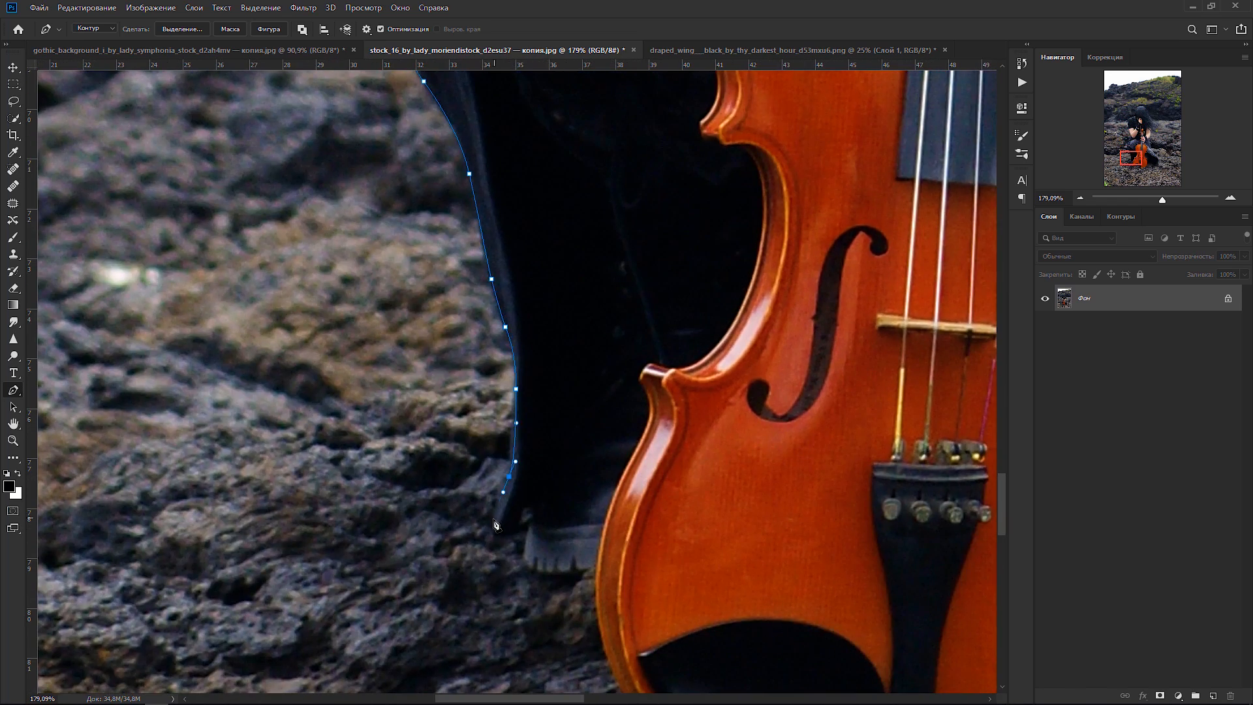
left_click(545, 571)
left_click(583, 571)
left_click(594, 568)
left_click_drag(605, 646, 448, 484)
left_click(483, 559)
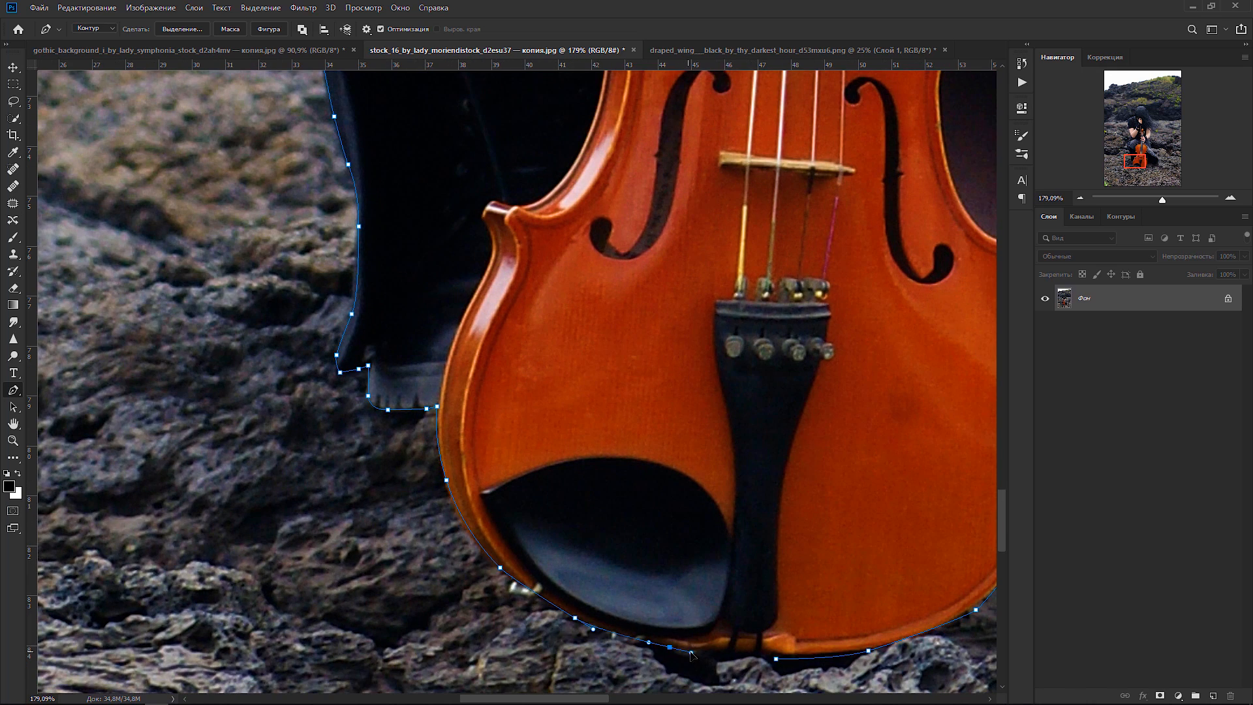
- Convert the path around the girl and violin into a selection
key("ctrl+0")
right_click(515, 389)
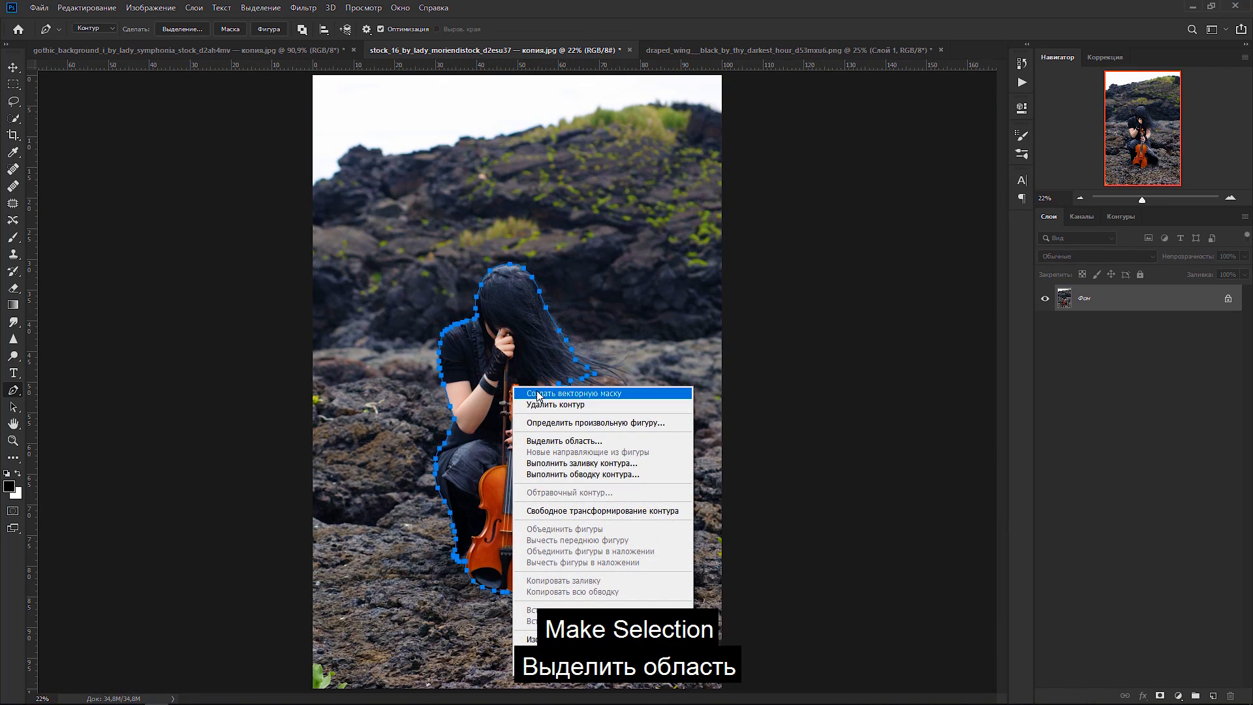
left_click(548, 442)
left_click(717, 194)
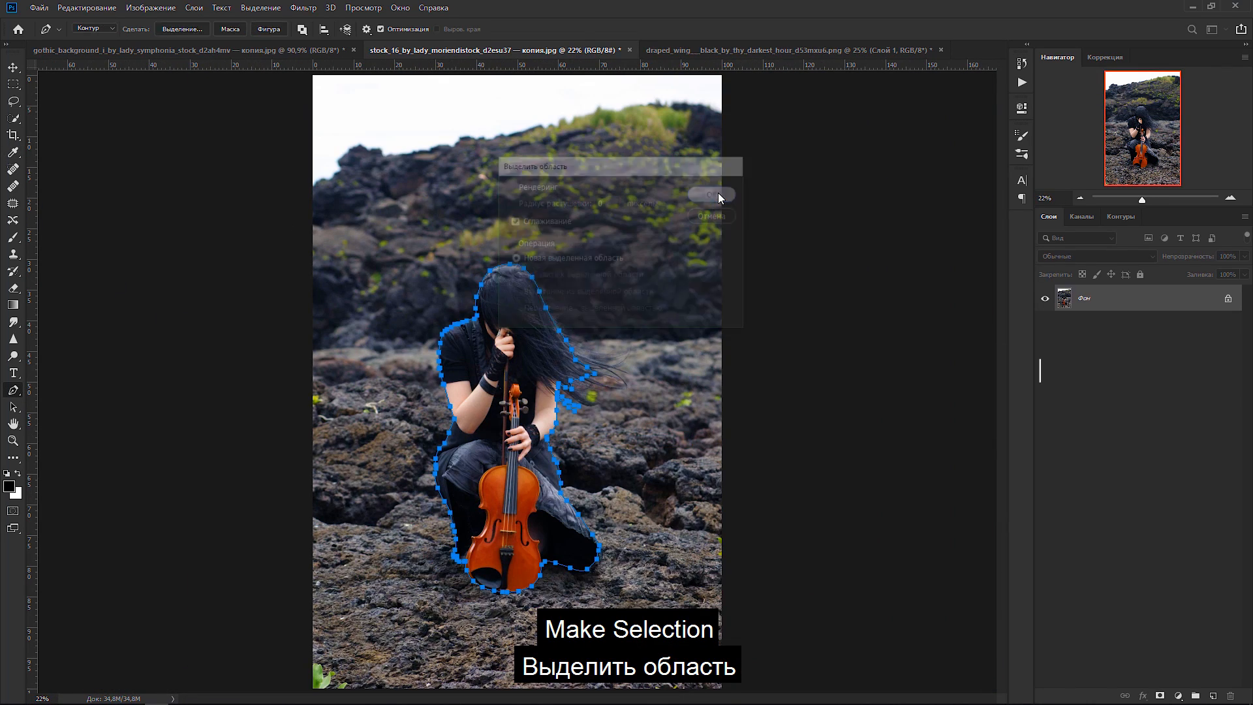
- Copy the selected girl to a new layer and hide the background layer
key("ctrl+j")
scroll(718, 195, "up", 1)
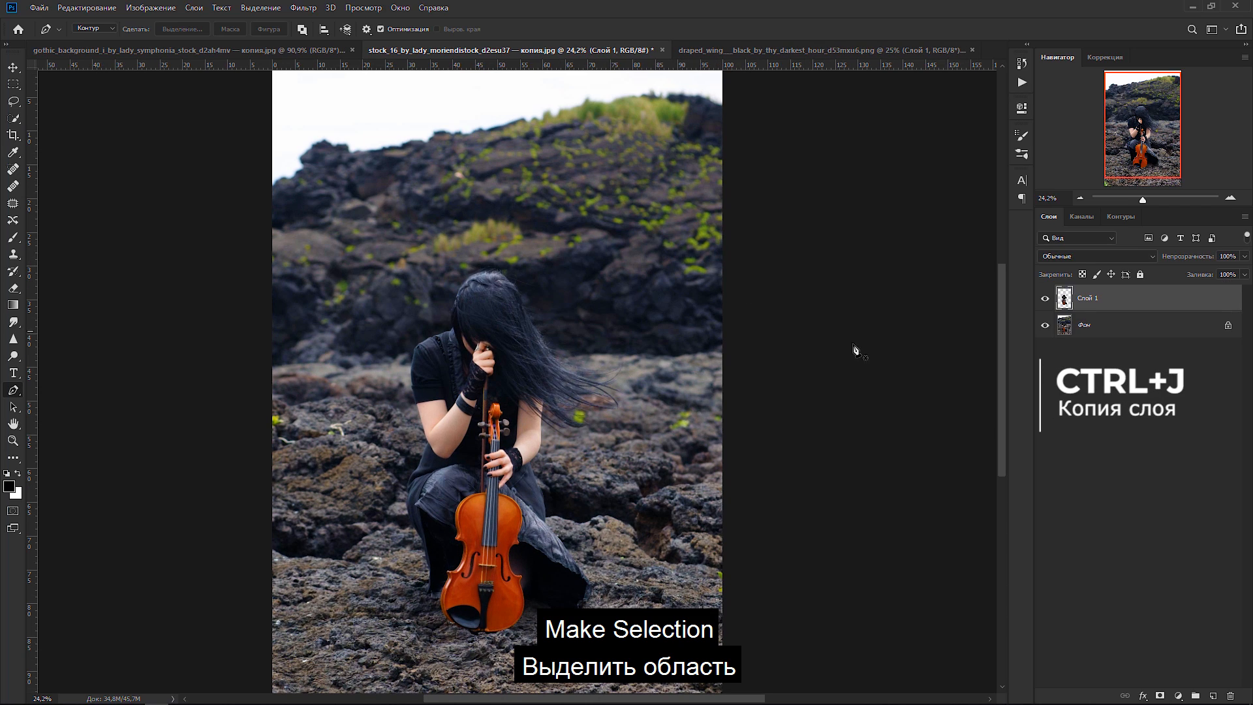
left_click(1045, 325)
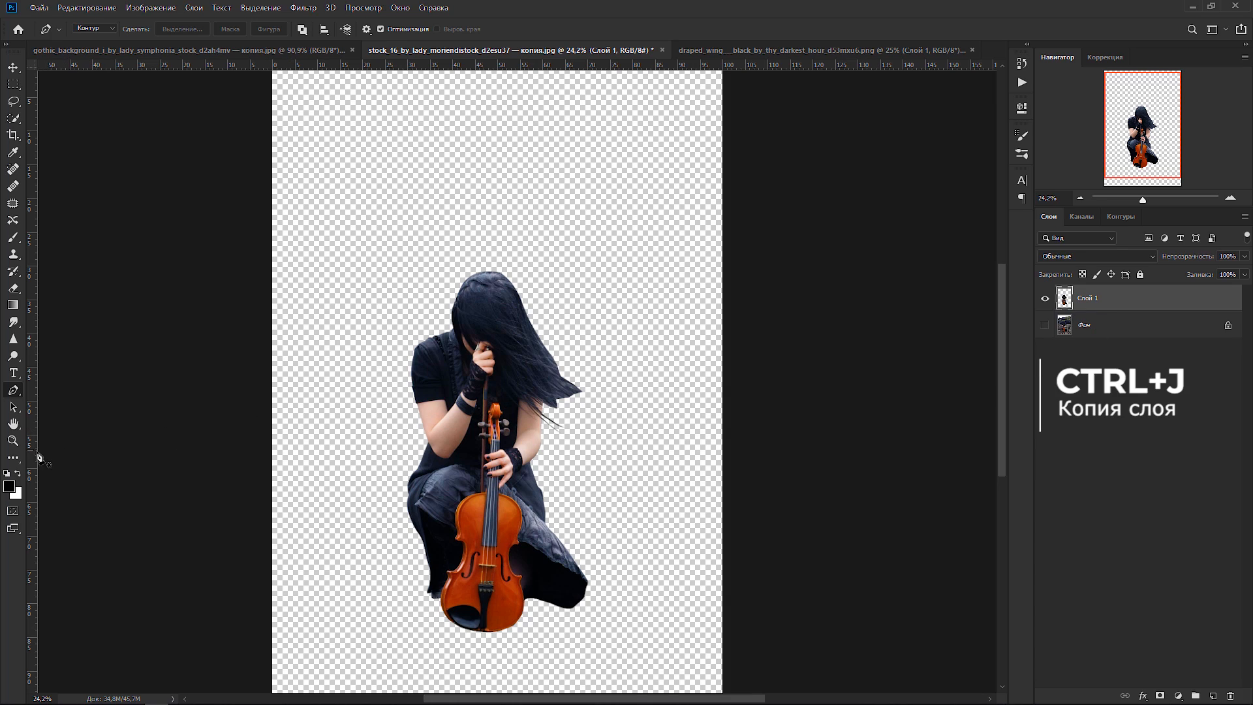
- Set up the Mixer Brush with the Hair 5 tip from the hair_brush_set_by_para_vine_d2ek38u group at 21 px
left_click(16, 456)
left_click(16, 458)
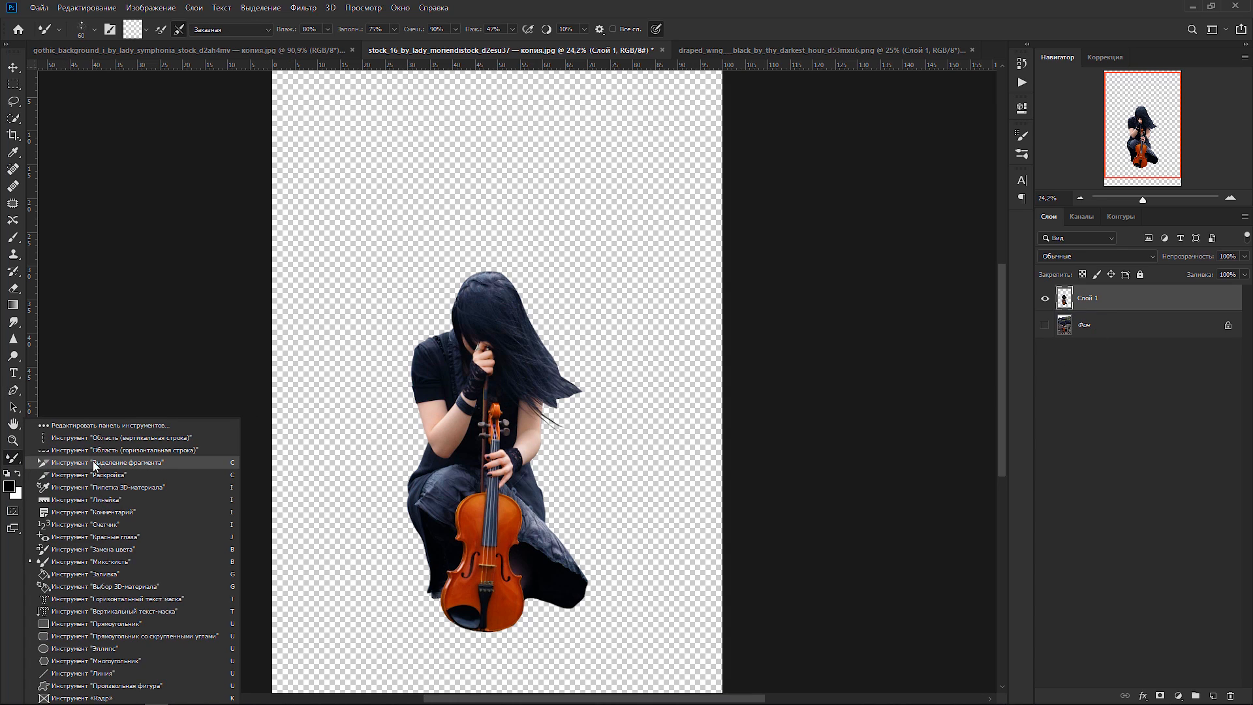
left_click(112, 562)
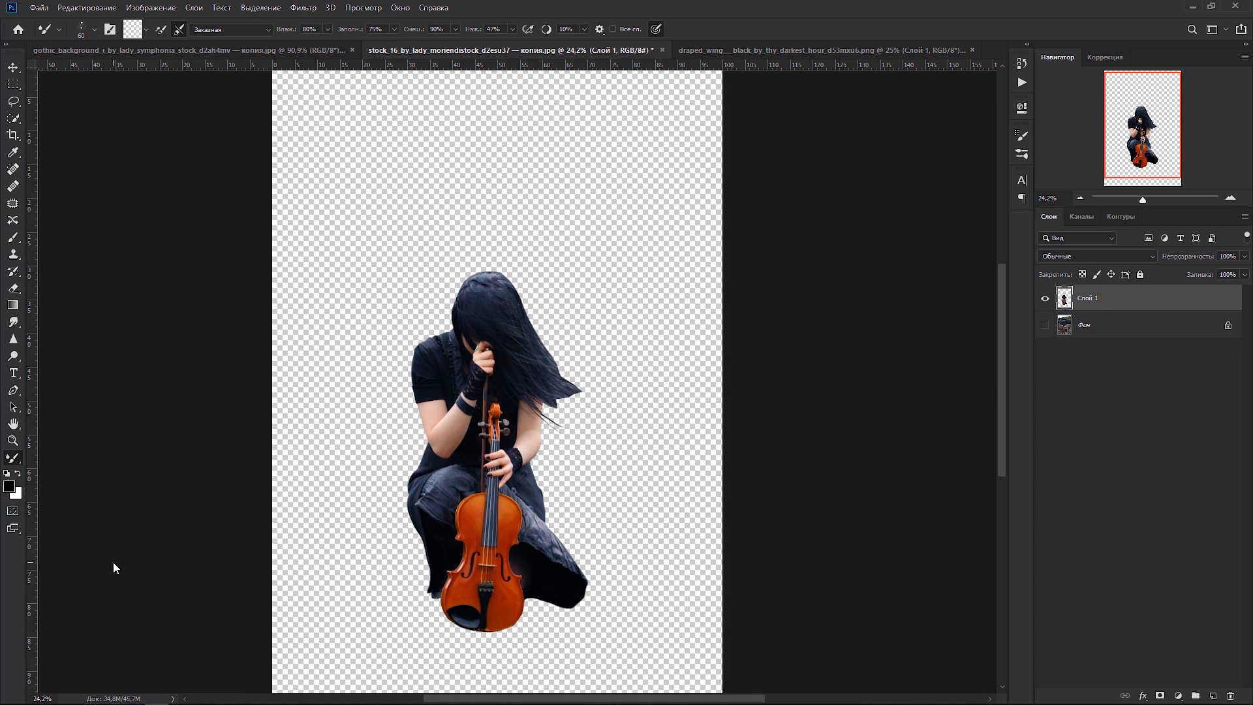
scroll(536, 388, "up", 5)
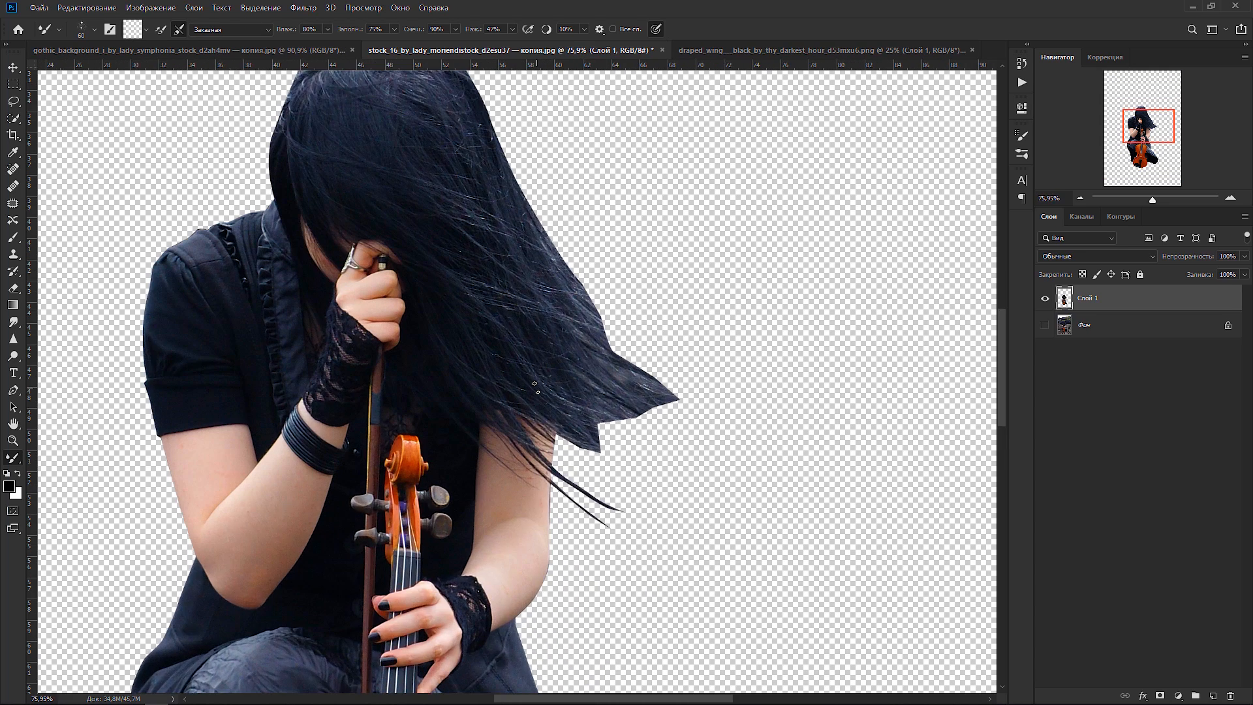
right_click(555, 338)
left_click(579, 459)
left_click(578, 534)
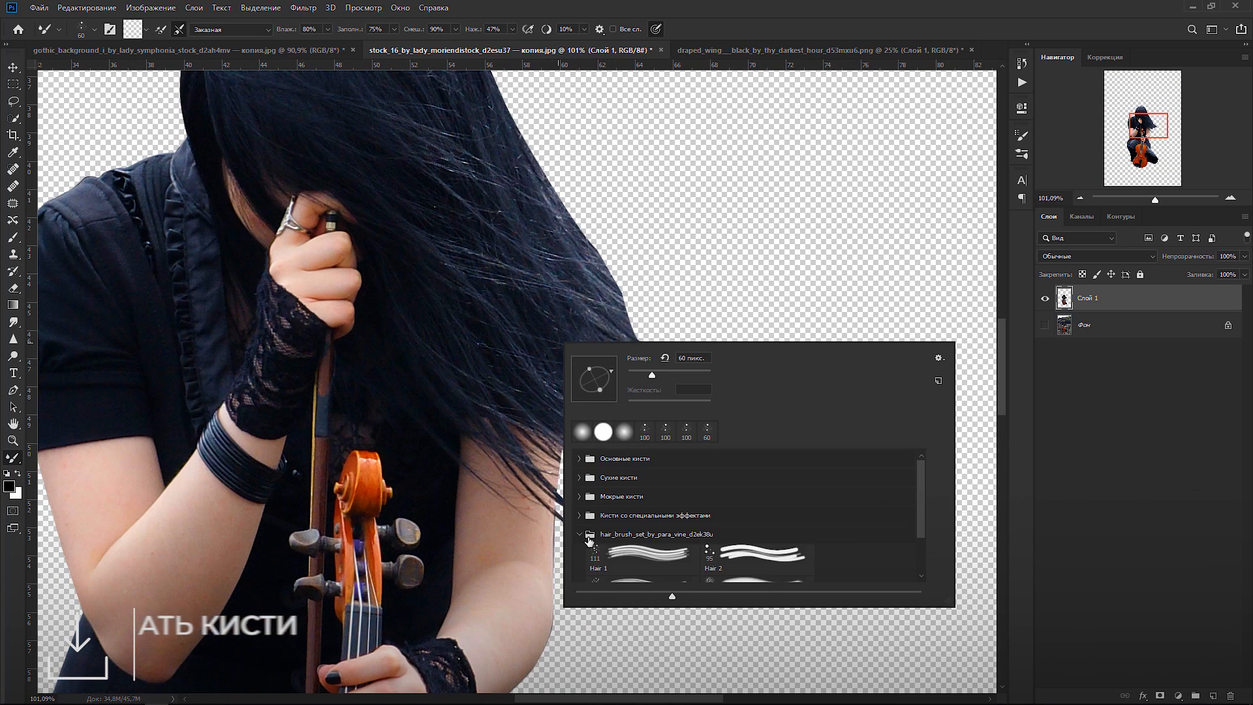
scroll(666, 534, "down", 3)
left_click(647, 563)
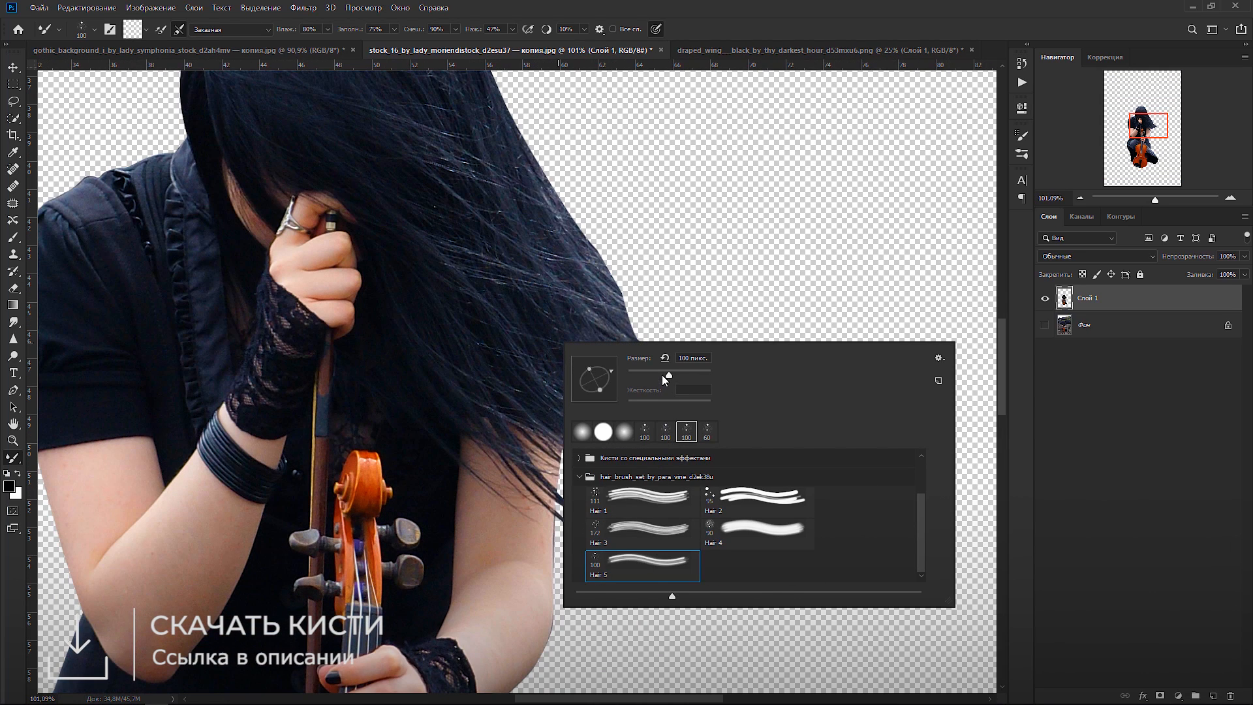
left_click_drag(644, 375, 636, 375)
left_click(541, 364)
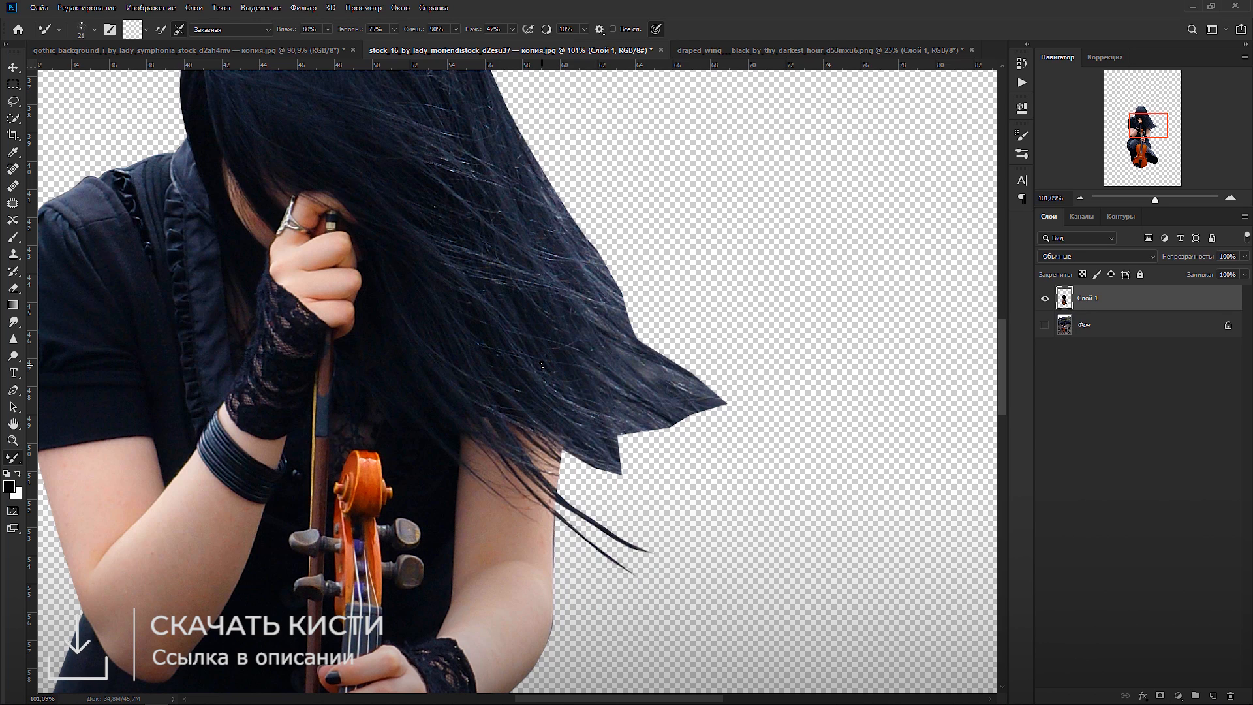
- Smear fine strands outward from the cut edges of the girl's flying hair with the Mixer Brush
left_click_drag(685, 411, 751, 403)
left_click_drag(627, 313, 659, 327)
left_click_drag(617, 455, 681, 493)
left_click_drag(556, 442, 628, 499)
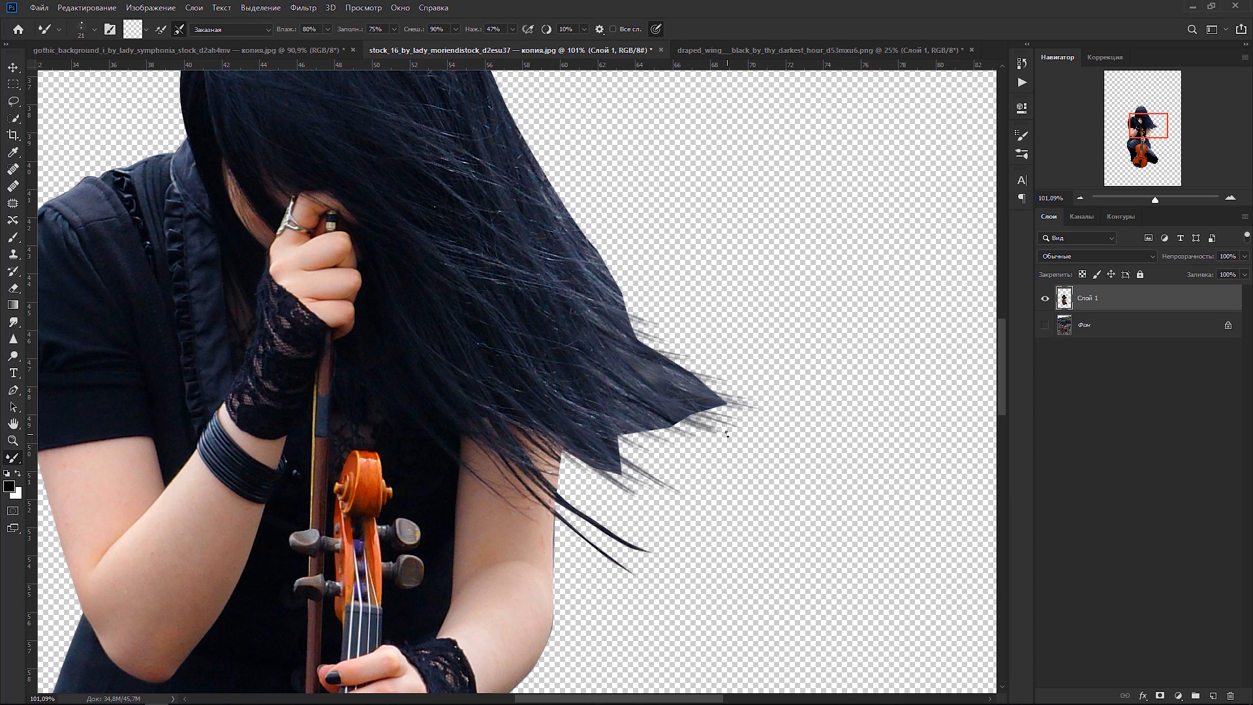
- Erase part of the sharp lower hair corner using the Eraser with the Hair 5 tip at 37 px
key("e")
right_click(648, 406)
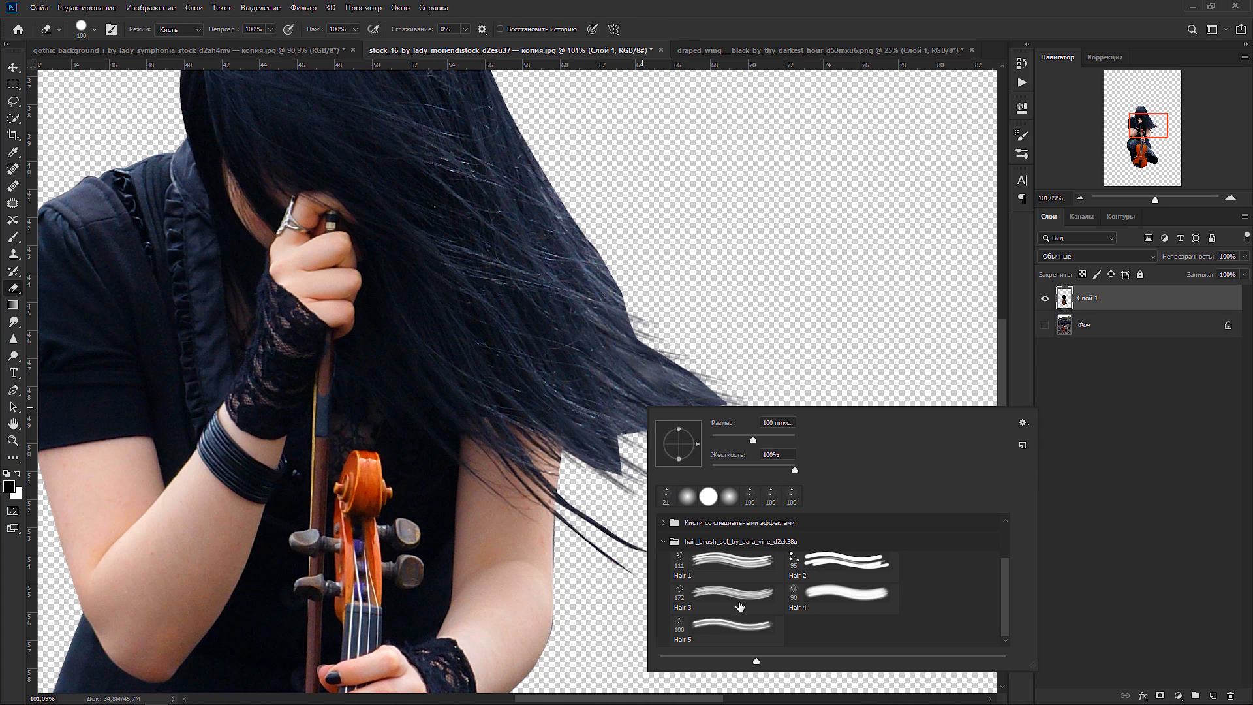
double_click(732, 628)
right_click(692, 520)
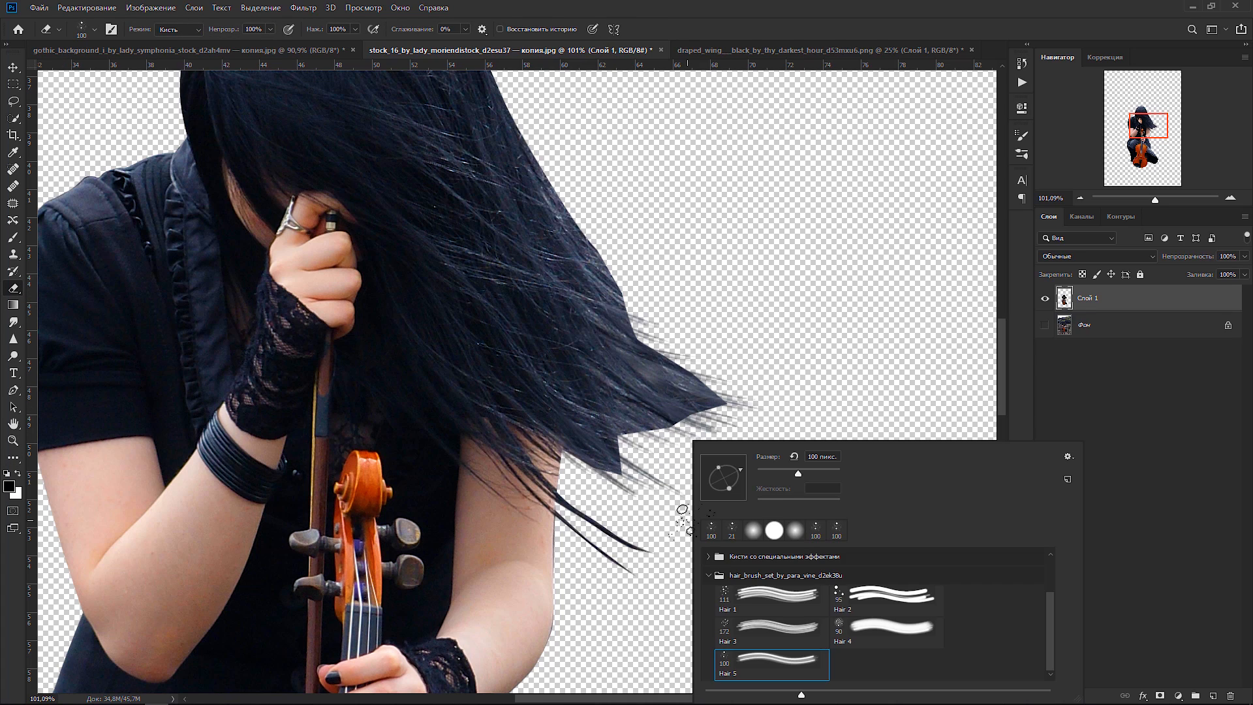
left_click_drag(783, 474, 780, 474)
left_click_drag(627, 483, 608, 462)
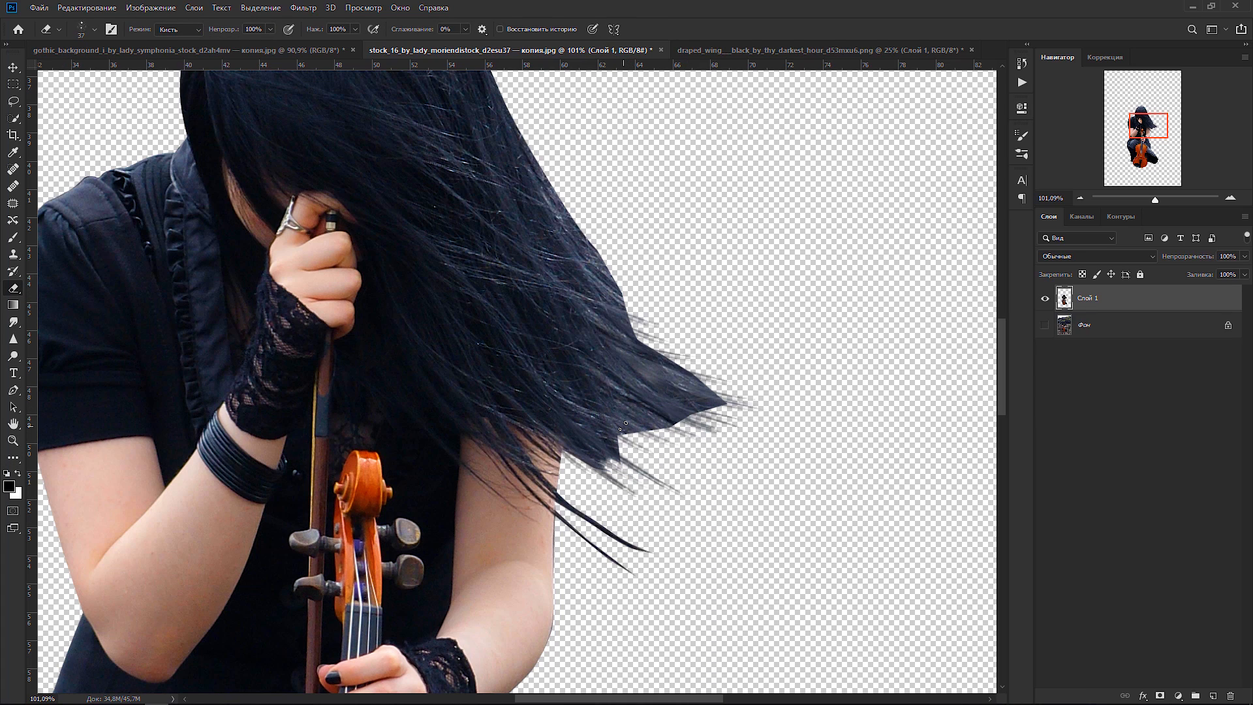
- Erase strand-shaped gaps along the straight-cut hair edge using the Eraser with the Hair 1 tip at 25 px
scroll(625, 445, "up", 8)
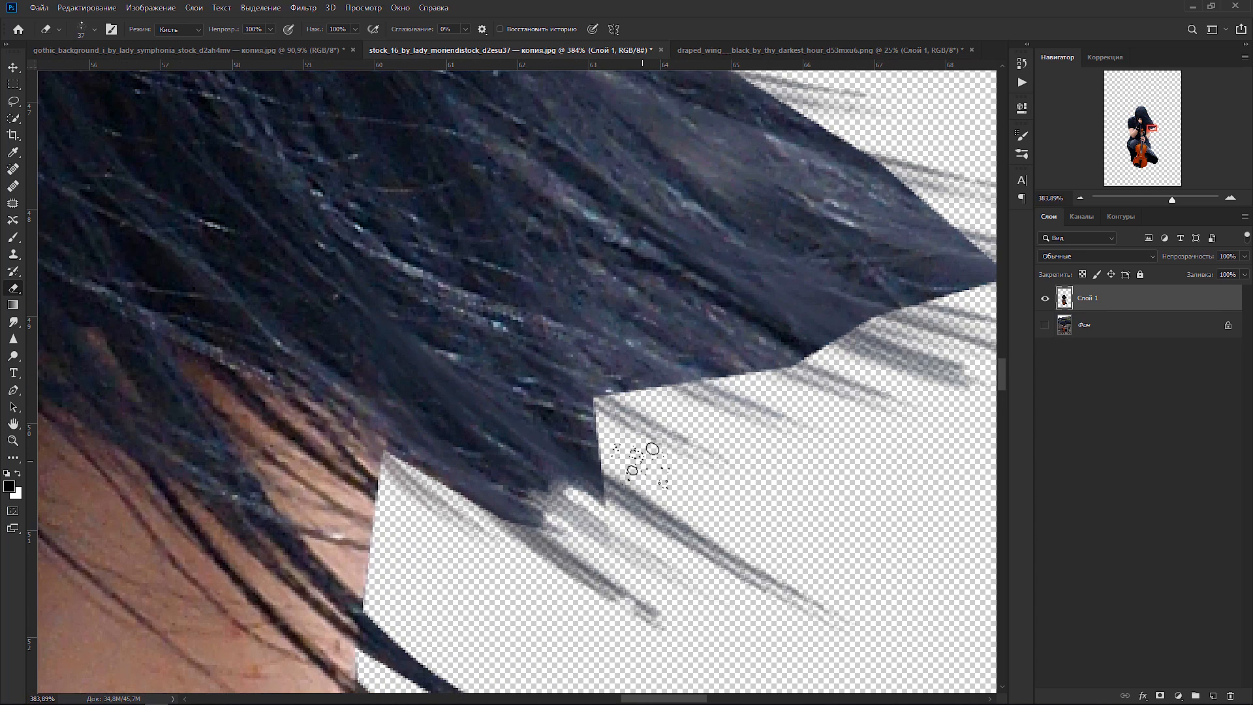
right_click(640, 465)
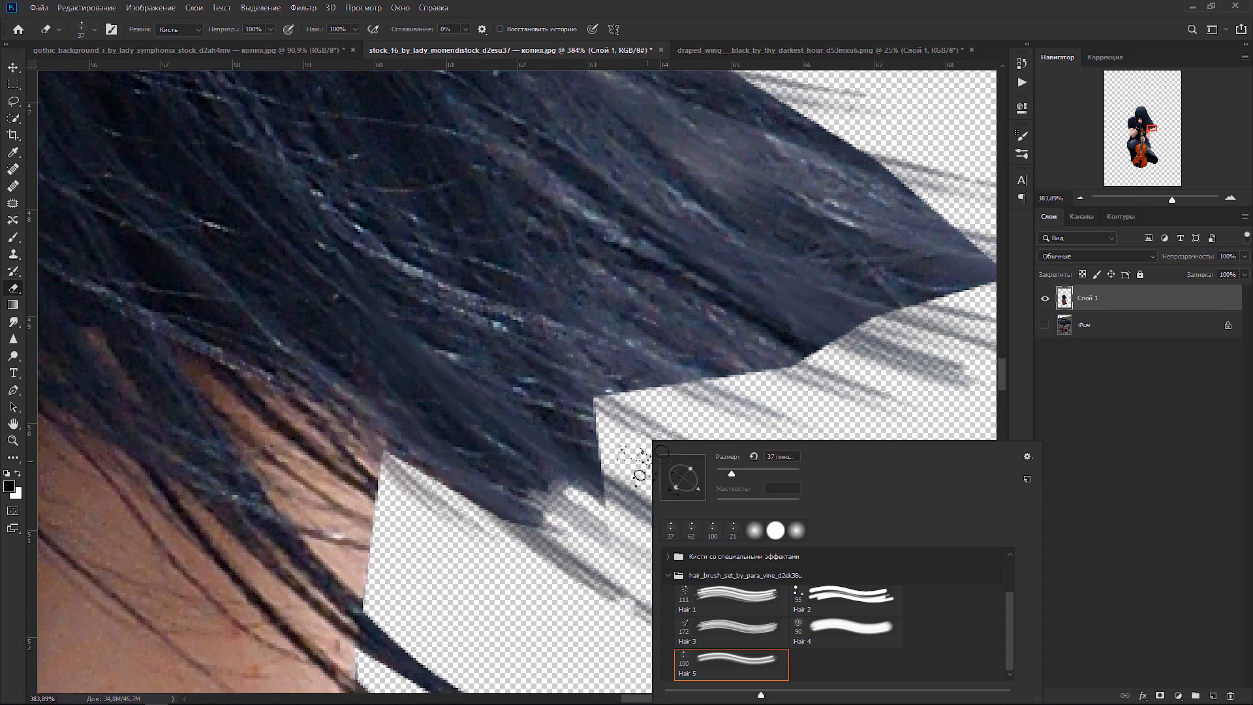
left_click(740, 591)
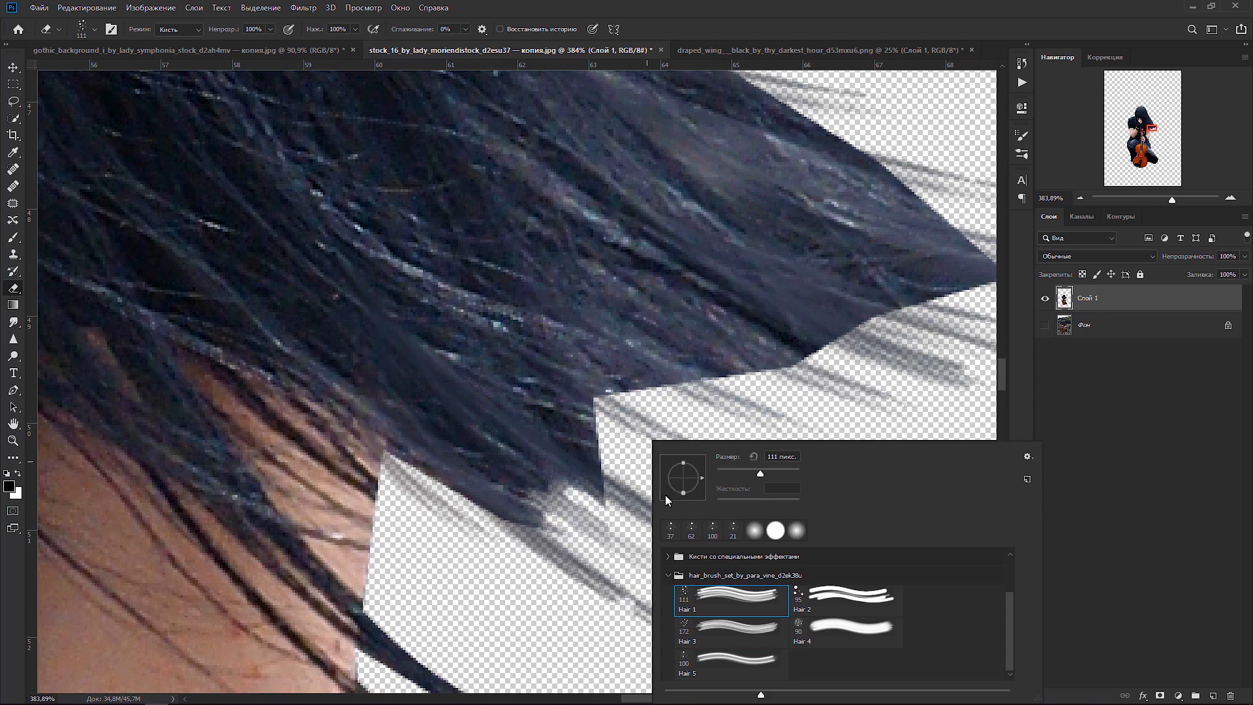
left_click_drag(389, 368, 653, 515)
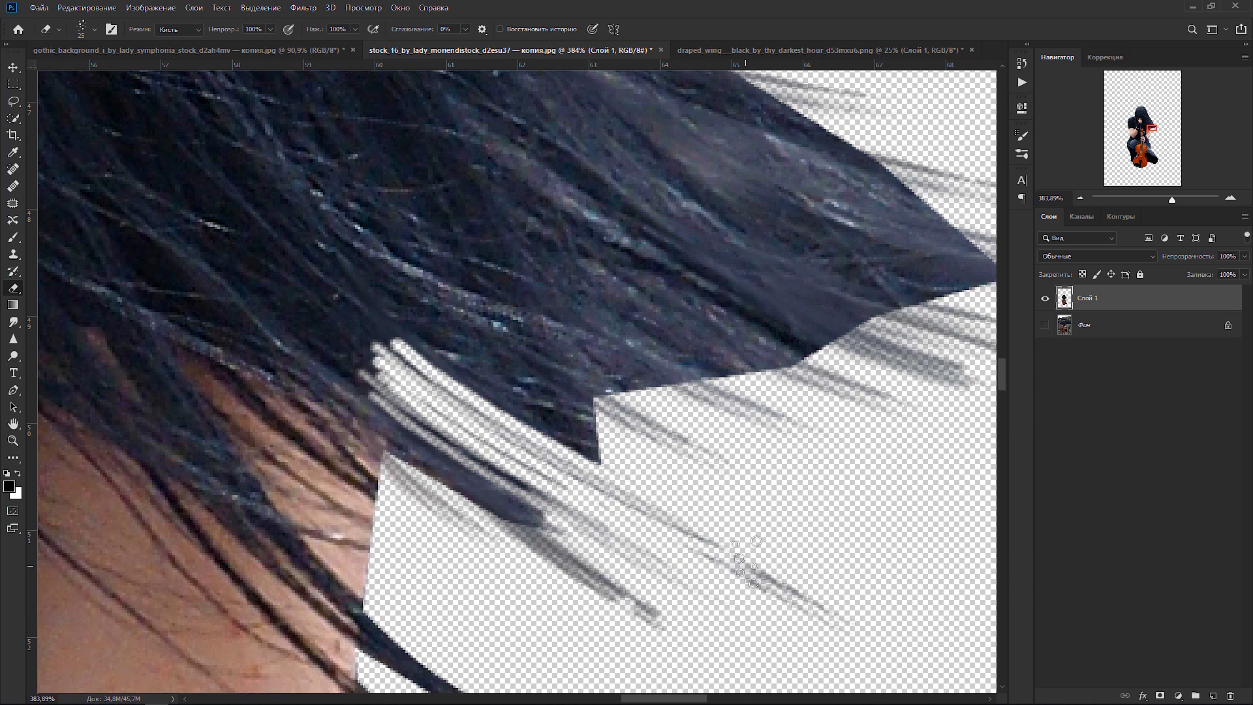
left_click_drag(483, 343, 711, 450)
mouse_move(626, 365)
left_mouse_down()
mouse_move(950, 491)
mouse_move(713, 331)
mouse_move(859, 356)
mouse_move(803, 373)
mouse_move(910, 414)
mouse_move(747, 310)
mouse_move(911, 382)
left_mouse_up()
scroll(725, 366, "down", 5)
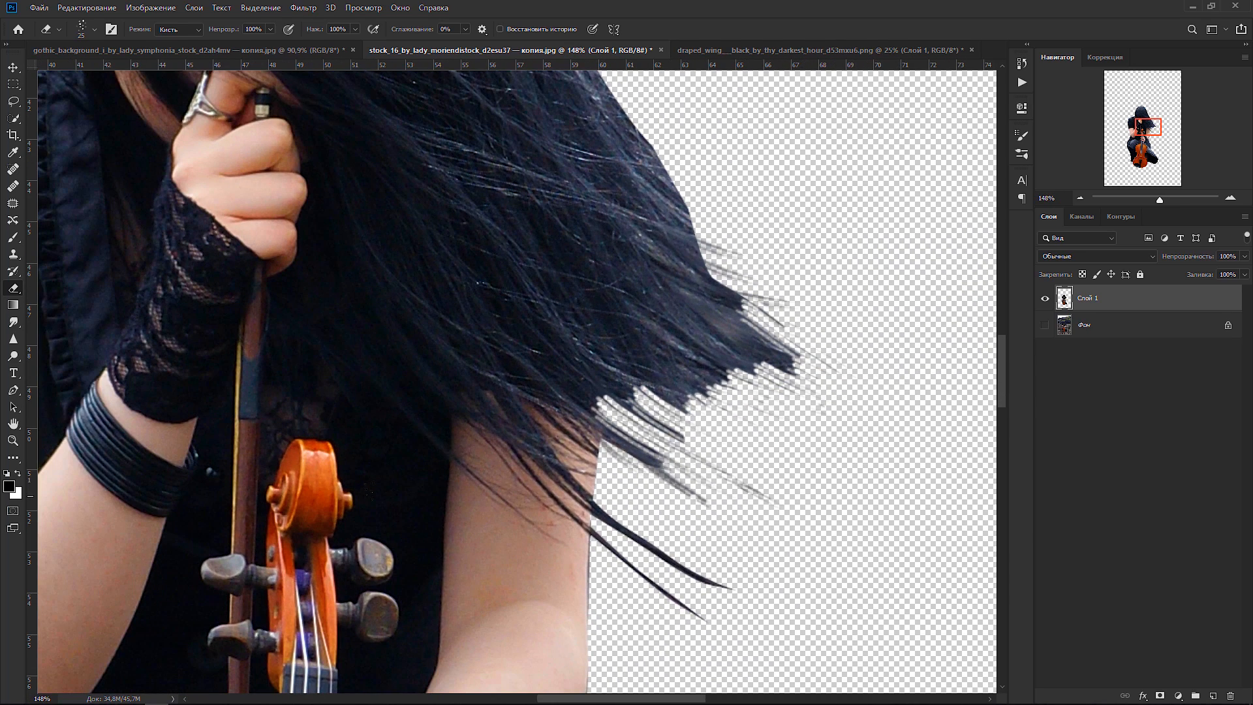
- Switch back to the Mixer Brush with its 21 px hair tip for the hair ends
left_click(16, 459)
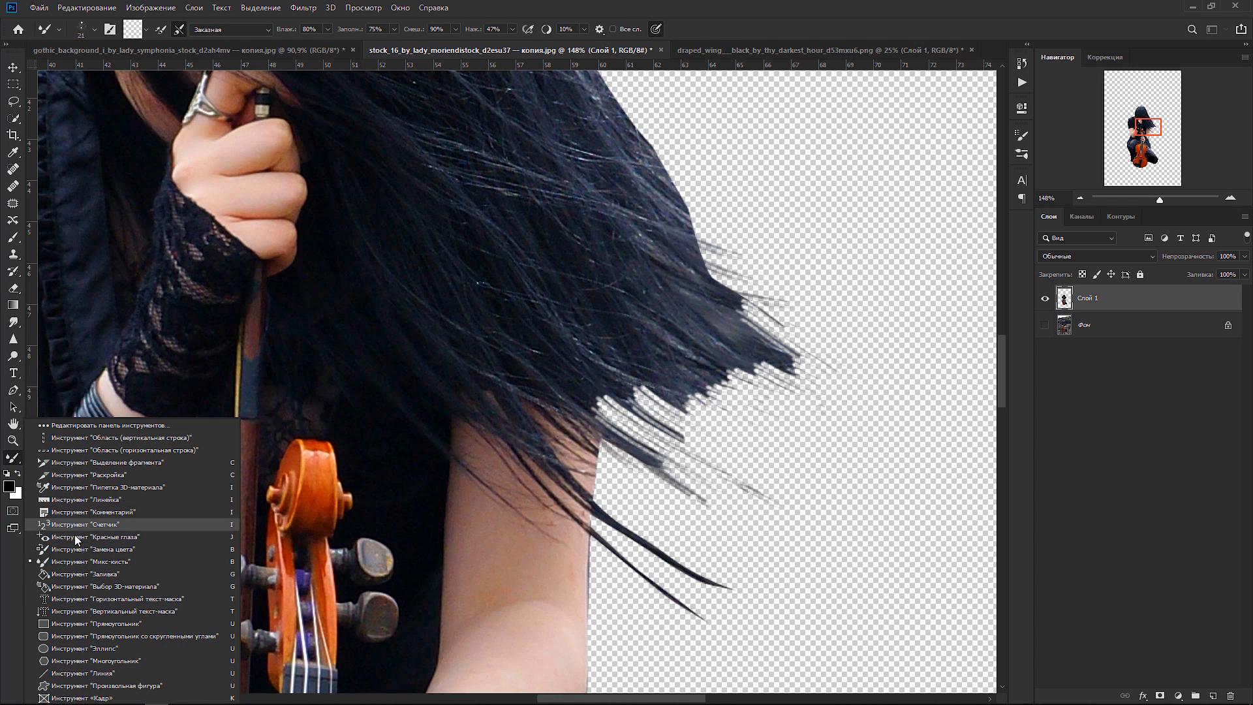
key("Escape")
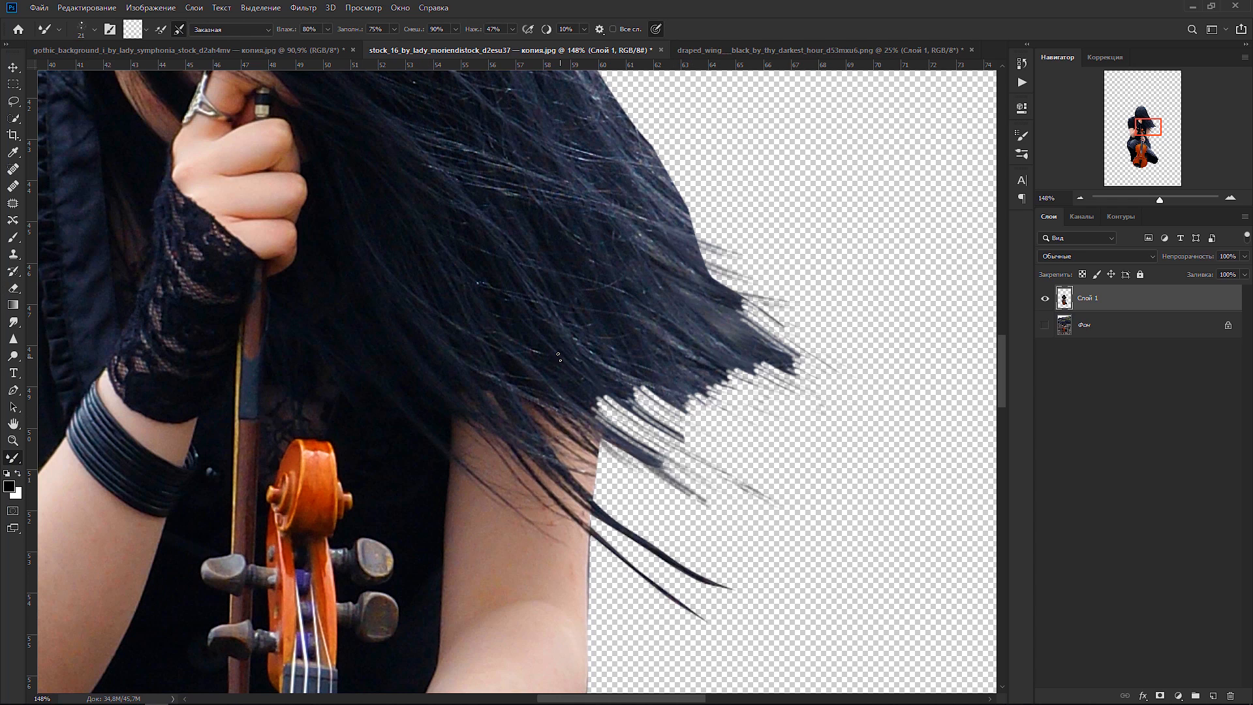
scroll(653, 391, "down", 5)
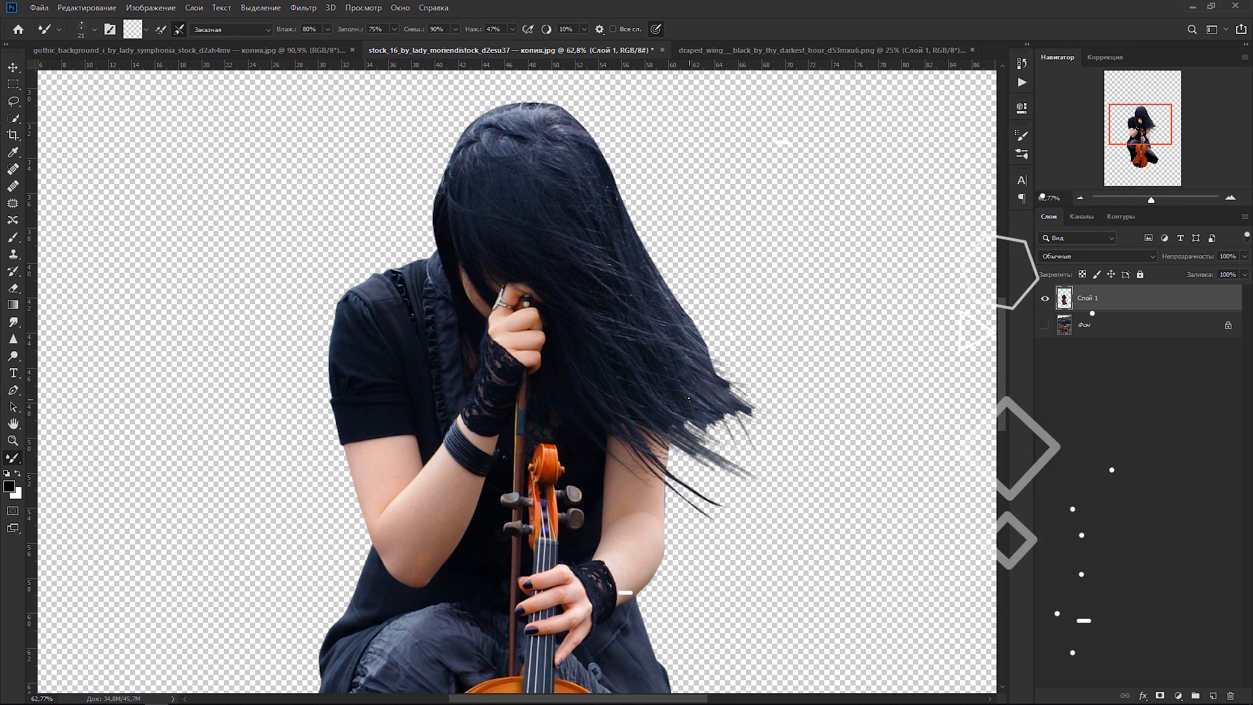
- Smear short strands outward from the tips and outer edge of the girl's flying hair with the 21 px Mixer Brush
mouse_move(689, 398)
left_mouse_down()
mouse_move(725, 444)
mouse_move(750, 424)
left_mouse_up()
left_click_drag(751, 418, 780, 415)
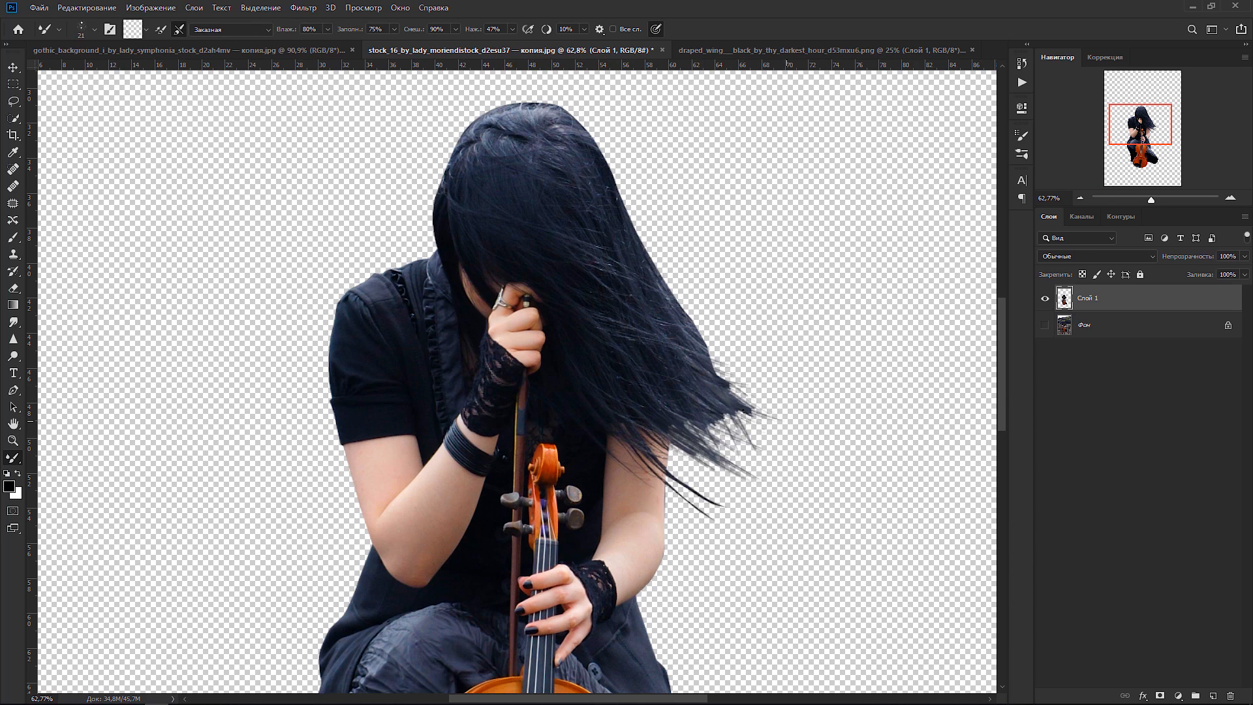
left_click_drag(707, 428, 776, 451)
left_click_drag(708, 349, 754, 386)
- Smear many long, fine strands outward from the lower hair ends, filling out the blunt cut edge
scroll(742, 402, "up", 5)
left_click_drag(590, 453, 744, 521)
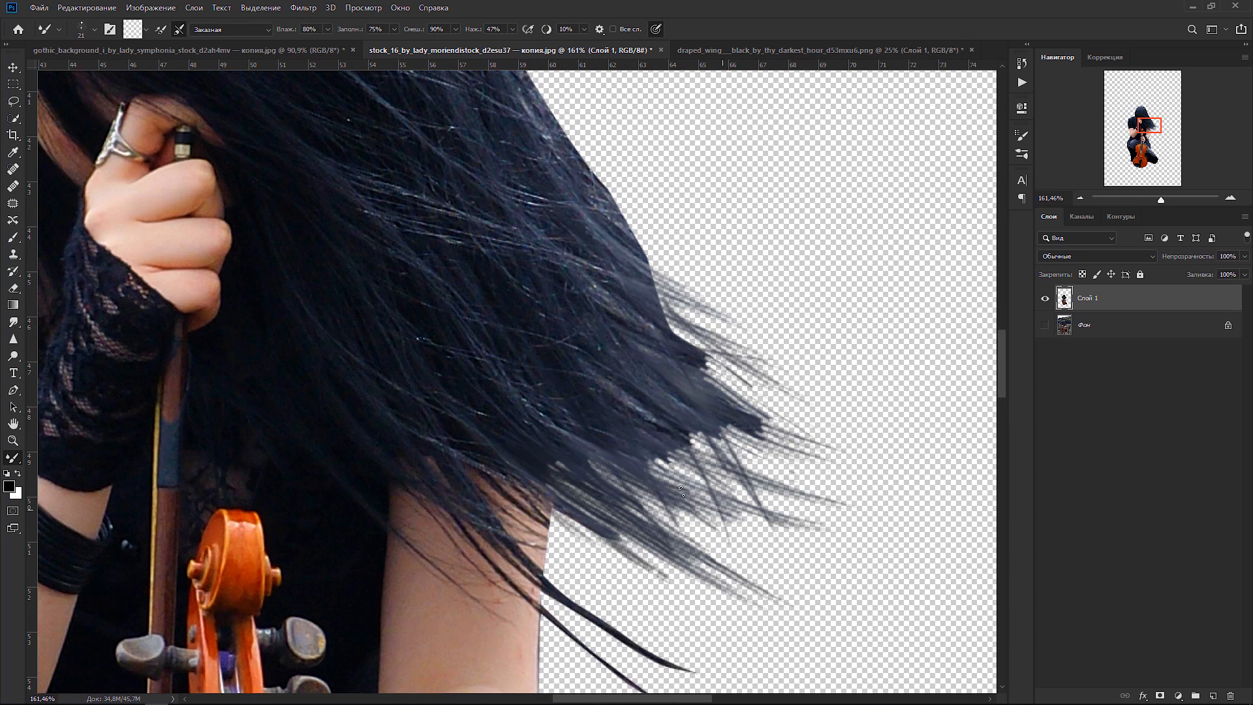
left_click_drag(651, 474, 825, 537)
left_click_drag(591, 459, 750, 539)
left_click_drag(648, 460, 833, 504)
left_click_drag(617, 430, 860, 455)
left_click_drag(640, 431, 842, 475)
left_click_drag(607, 444, 838, 490)
left_click_drag(555, 430, 702, 499)
left_click_drag(620, 457, 728, 508)
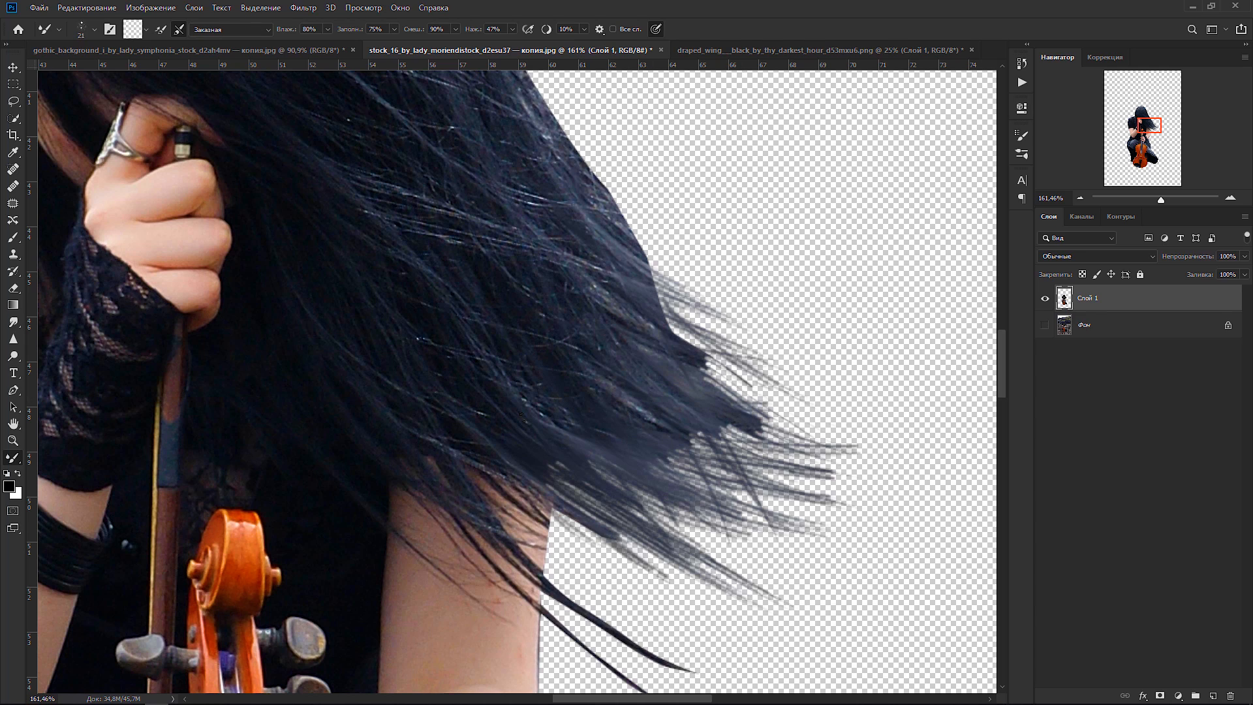
- Compare the cutout with the original background layer and extend several more thin strands from the lower hair ends
left_click(1044, 326)
left_click(1044, 325)
left_click_drag(718, 416, 887, 451)
left_click_drag(692, 439, 884, 517)
left_click_drag(669, 458, 888, 547)
left_click_drag(670, 496, 793, 571)
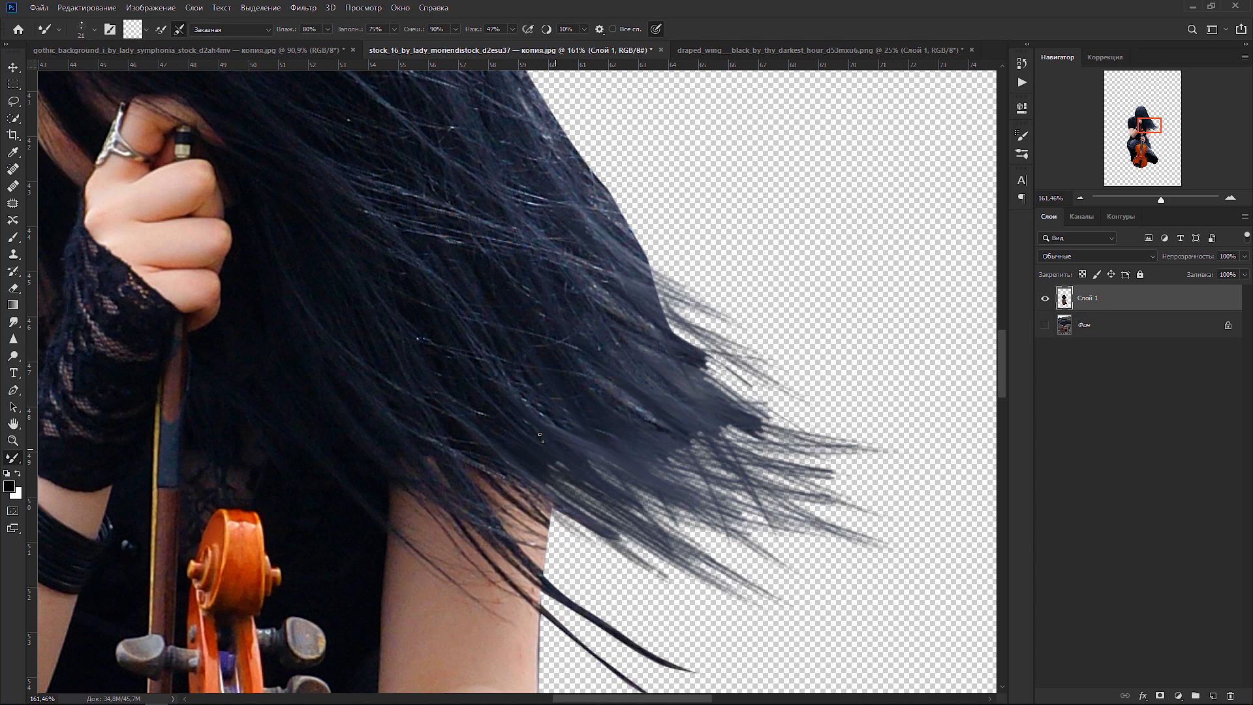
left_click_drag(564, 491, 652, 589)
- Soften the cut contour of the crown and the left side of the head with short hair-like Mixer Brush strokes
scroll(622, 425, "down", 6)
left_click_drag(462, 255, 540, 433)
scroll(541, 431, "up", 7)
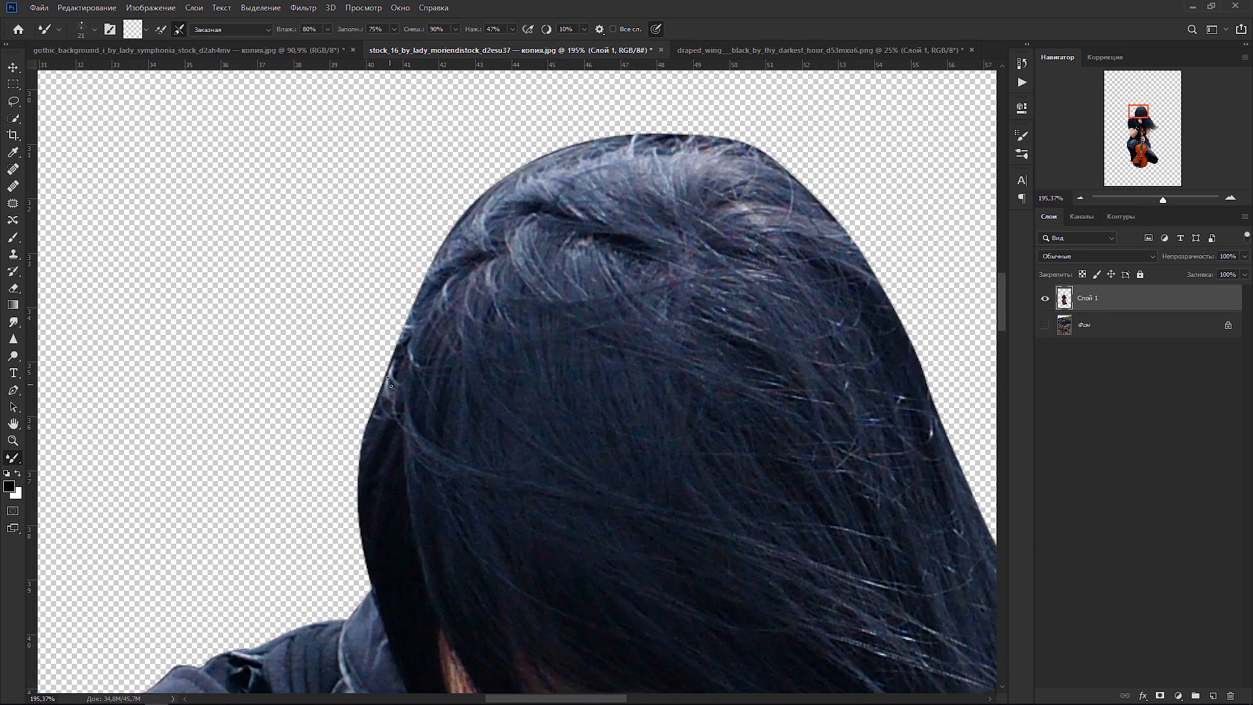
left_click_drag(394, 357, 381, 451)
left_click_drag(378, 408, 359, 460)
left_click_drag(373, 405, 356, 516)
mouse_move(362, 426)
left_mouse_down()
mouse_move(357, 486)
mouse_move(356, 473)
left_mouse_up()
mouse_move(403, 309)
left_mouse_down()
mouse_move(399, 350)
mouse_move(411, 279)
left_mouse_up()
left_click_drag(403, 320, 419, 285)
mouse_move(427, 289)
left_mouse_down()
mouse_move(424, 251)
mouse_move(427, 268)
left_mouse_up()
left_click_drag(436, 273, 458, 215)
mouse_move(547, 158)
left_mouse_down()
mouse_move(482, 187)
mouse_move(435, 248)
mouse_move(604, 139)
left_mouse_up()
left_click_drag(530, 158, 697, 117)
- Smear fine strands along the right outer contour of the hair from the crown down toward the flying ends
mouse_move(626, 143)
left_mouse_down()
mouse_move(729, 125)
mouse_move(810, 175)
mouse_move(912, 311)
mouse_move(958, 425)
left_mouse_up()
left_click_drag(921, 353, 962, 438)
mouse_move(934, 396)
left_mouse_down()
mouse_move(967, 453)
mouse_move(656, 383)
mouse_move(680, 400)
left_mouse_up()
left_click_drag(662, 412, 705, 473)
left_click_drag(651, 394, 725, 534)
left_click_drag(694, 478, 764, 594)
left_click_drag(743, 549, 595, 358)
left_click_drag(582, 378, 637, 461)
left_click_drag(602, 405, 671, 507)
left_click_drag(633, 463, 713, 564)
left_click_drag(665, 510, 750, 608)
mouse_move(702, 560)
left_mouse_down()
mouse_move(768, 639)
mouse_move(645, 410)
mouse_move(721, 514)
left_mouse_up()
left_click_drag(684, 457, 764, 590)
left_click_drag(707, 494, 785, 591)
left_click_drag(718, 527, 769, 619)
left_click_drag(727, 561, 779, 616)
- Pull additional strands from the lower hair edge beside the girl's arm
mouse_move(765, 583)
left_mouse_down()
mouse_move(848, 659)
mouse_move(549, 327)
left_mouse_up()
left_click_drag(617, 430, 719, 539)
left_click_drag(552, 498, 685, 600)
left_click_drag(499, 510, 619, 609)
- Cut strand-shaped gaps into the blunt, overextended hair ends with the Eraser at 25 px
left_click(13, 288)
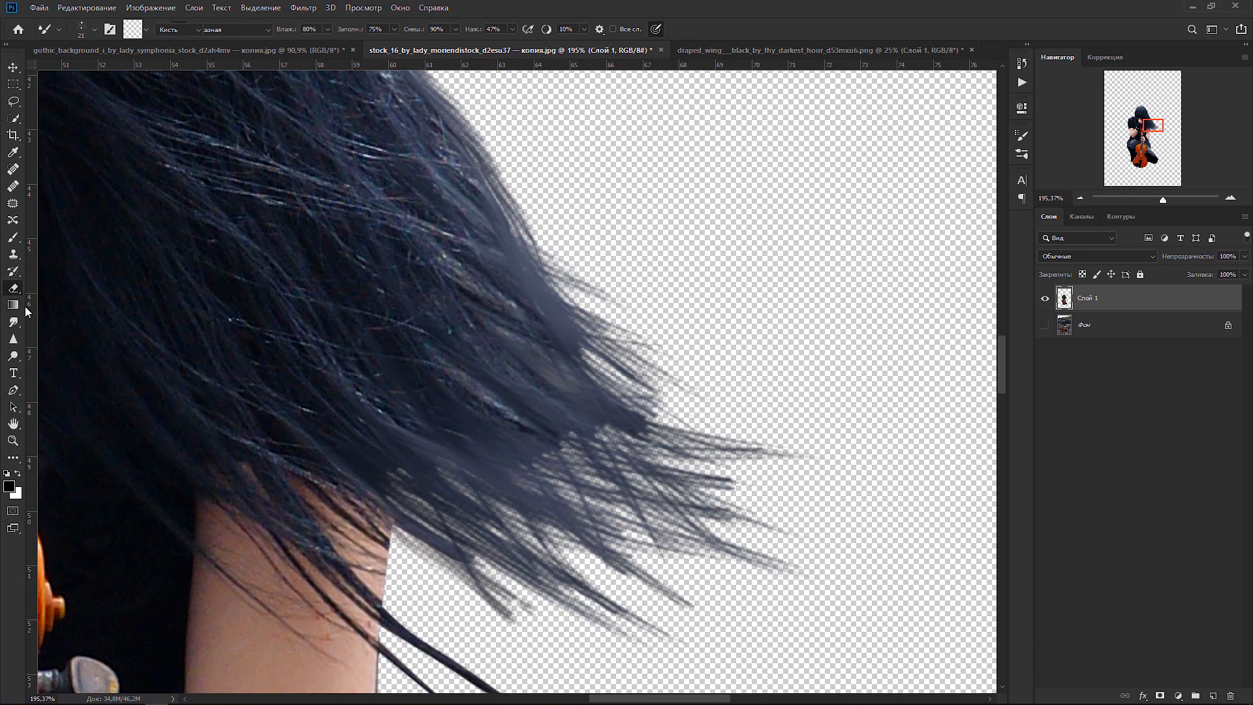
mouse_move(692, 599)
left_mouse_down()
mouse_move(548, 513)
mouse_move(534, 477)
left_mouse_up()
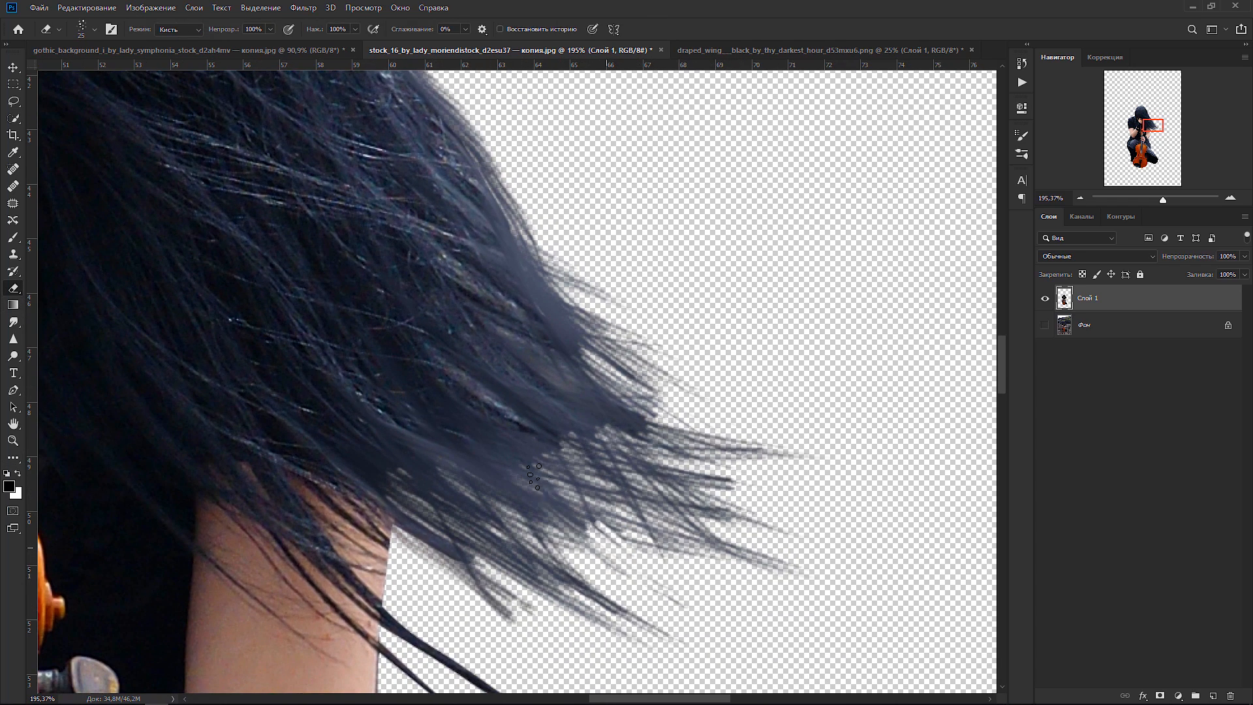
left_click_drag(697, 552, 587, 491)
left_click_drag(795, 566, 599, 488)
left_click_drag(770, 521, 563, 385)
left_click_drag(775, 525, 567, 428)
left_click_drag(748, 461, 576, 342)
left_click_drag(810, 454, 712, 445)
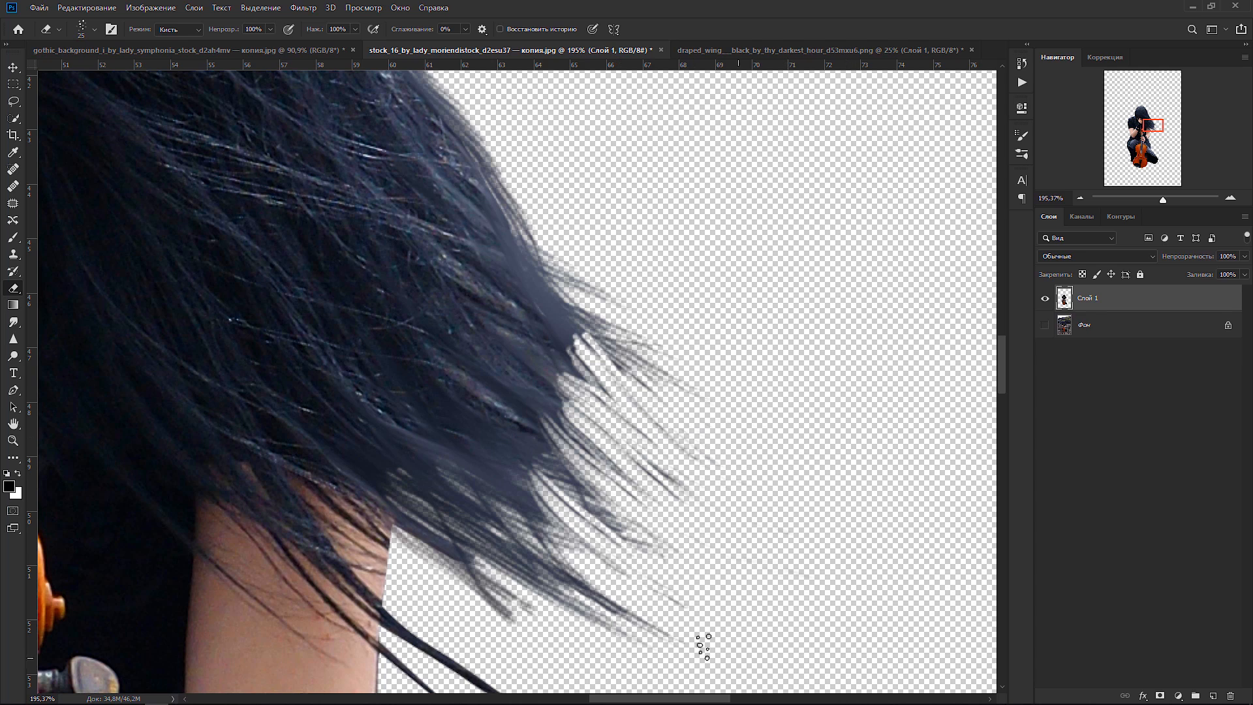
- Thin out the lower hair edge near the arm and the remaining thick tips with inward Eraser strokes
left_click_drag(627, 617, 439, 488)
left_click_drag(575, 570, 431, 408)
left_click_drag(555, 606, 412, 475)
left_click_drag(537, 576, 447, 472)
left_click_drag(608, 558, 468, 400)
left_click_drag(673, 547, 504, 381)
mouse_move(683, 498)
left_mouse_down()
mouse_move(598, 405)
mouse_move(563, 402)
left_mouse_up()
mouse_move(680, 636)
left_mouse_down()
mouse_move(653, 596)
mouse_move(552, 594)
left_mouse_up()
- Return to the Mixer Brush at 21 px and smear the thinned hair tips downward into longer strands
key("ctrl+minus")
key("ctrl+minus")
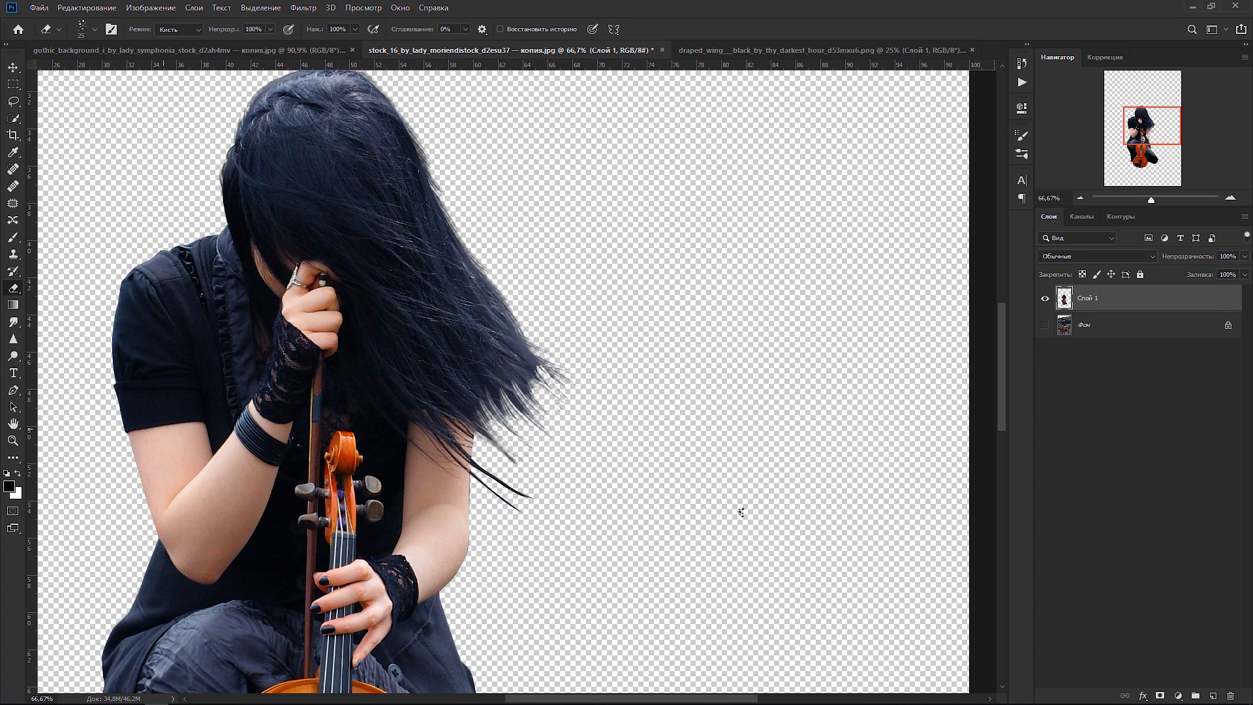
left_click(21, 459)
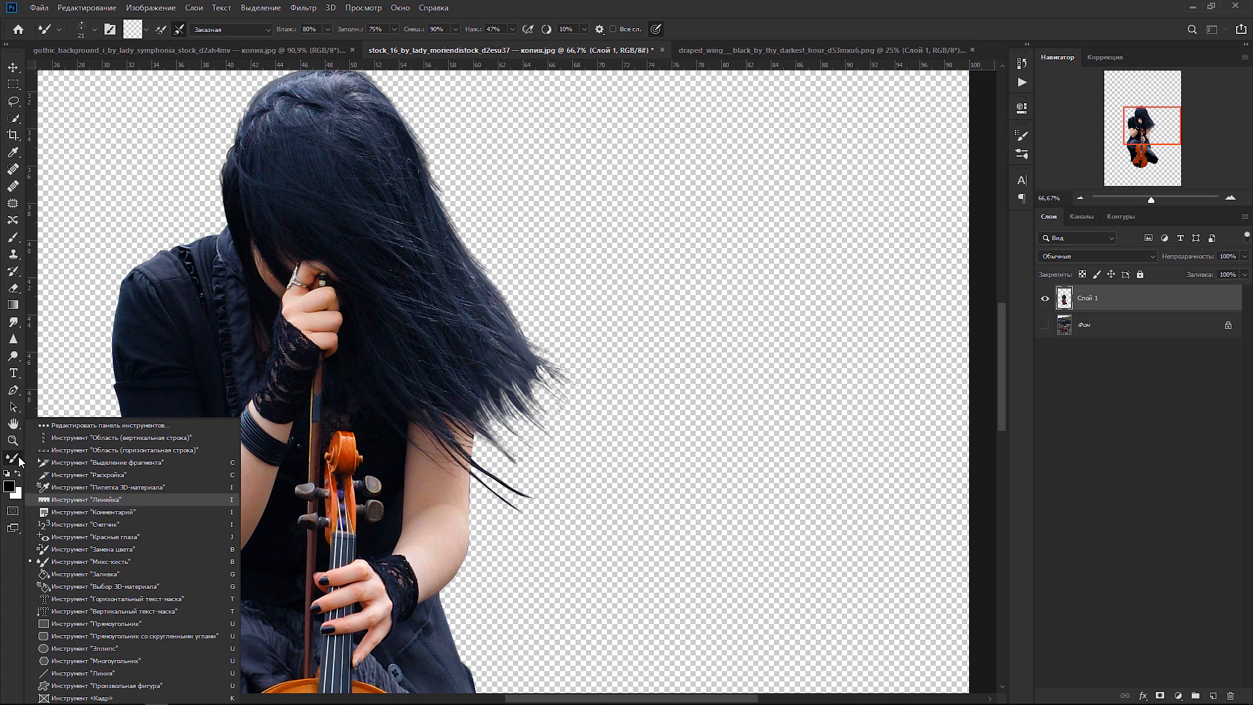
left_click(91, 561)
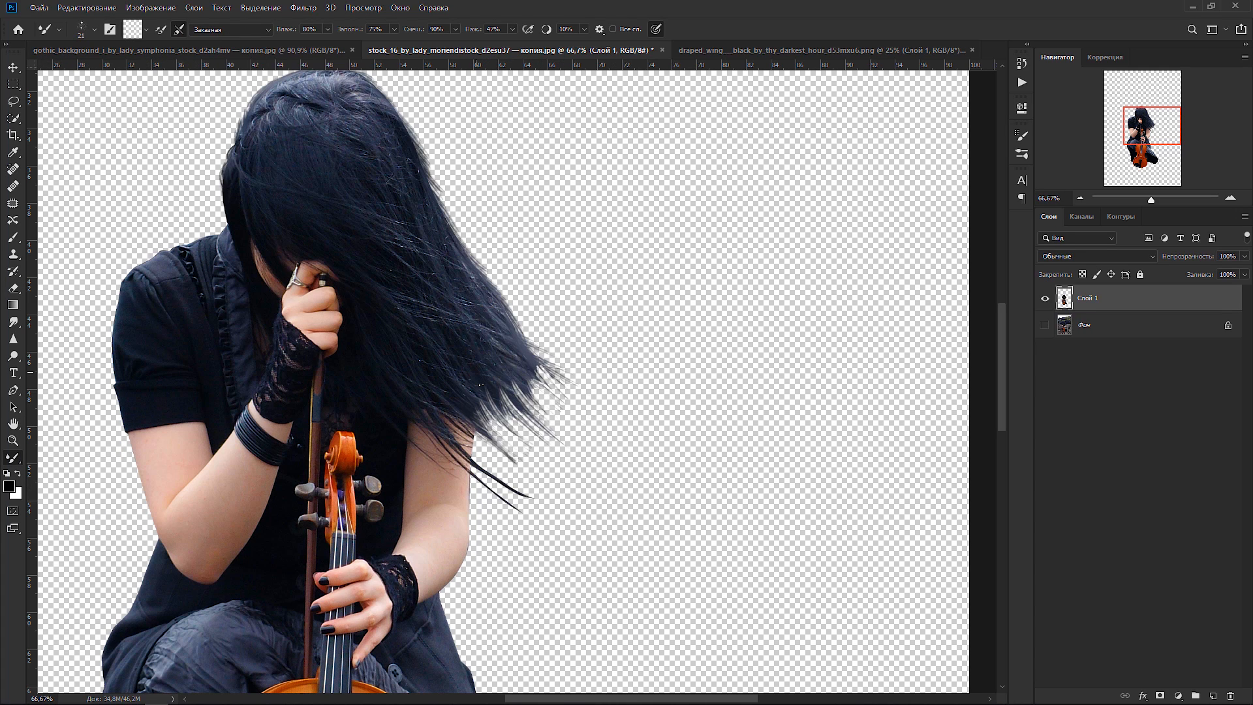
left_click_drag(482, 388, 544, 467)
mouse_move(483, 405)
left_mouse_down()
mouse_move(530, 470)
mouse_move(530, 459)
left_mouse_up()
mouse_move(477, 416)
left_mouse_down()
mouse_move(547, 491)
mouse_move(558, 474)
left_mouse_up()
left_click_drag(497, 395, 542, 448)
left_click_drag(537, 373, 582, 423)
left_click_drag(504, 401, 573, 496)
- Choose the Hair 1 tip for the Mixer Brush at 60 px and smear strands through the crown, outer edge and lower ends
right_click(534, 379)
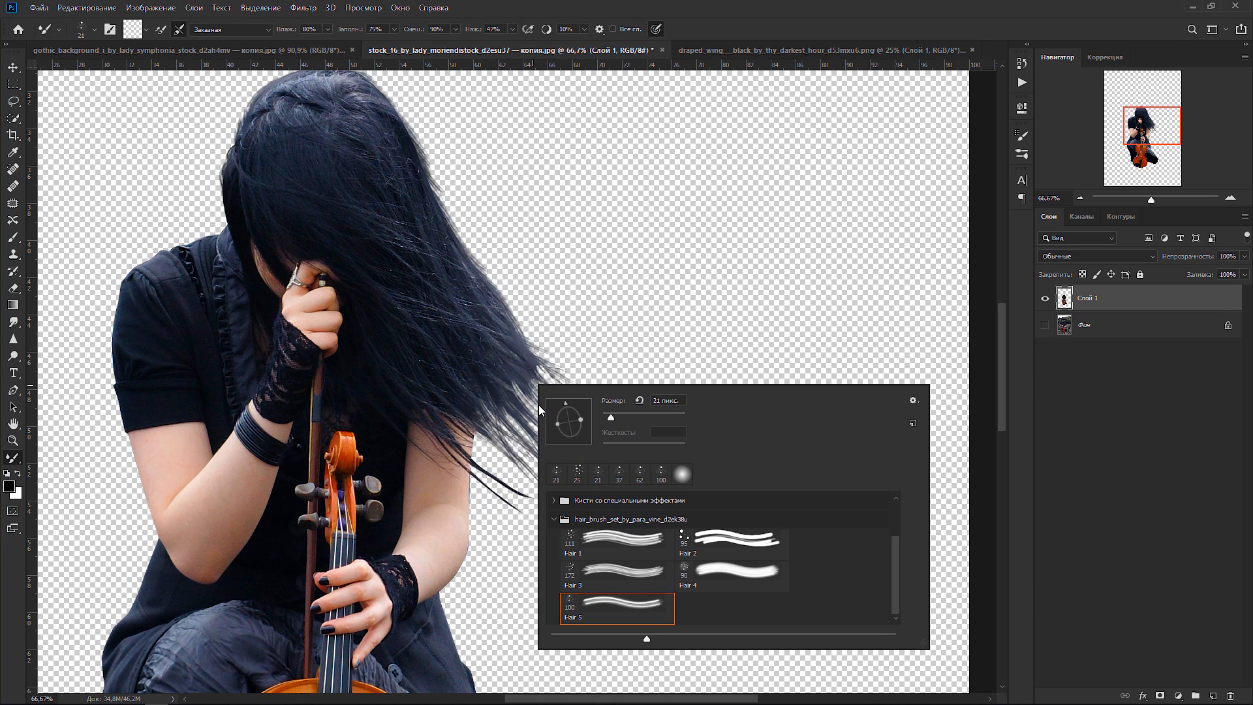
left_click(617, 544)
key("Return")
mouse_move(490, 362)
left_mouse_down()
mouse_move(528, 443)
mouse_move(519, 480)
left_mouse_up()
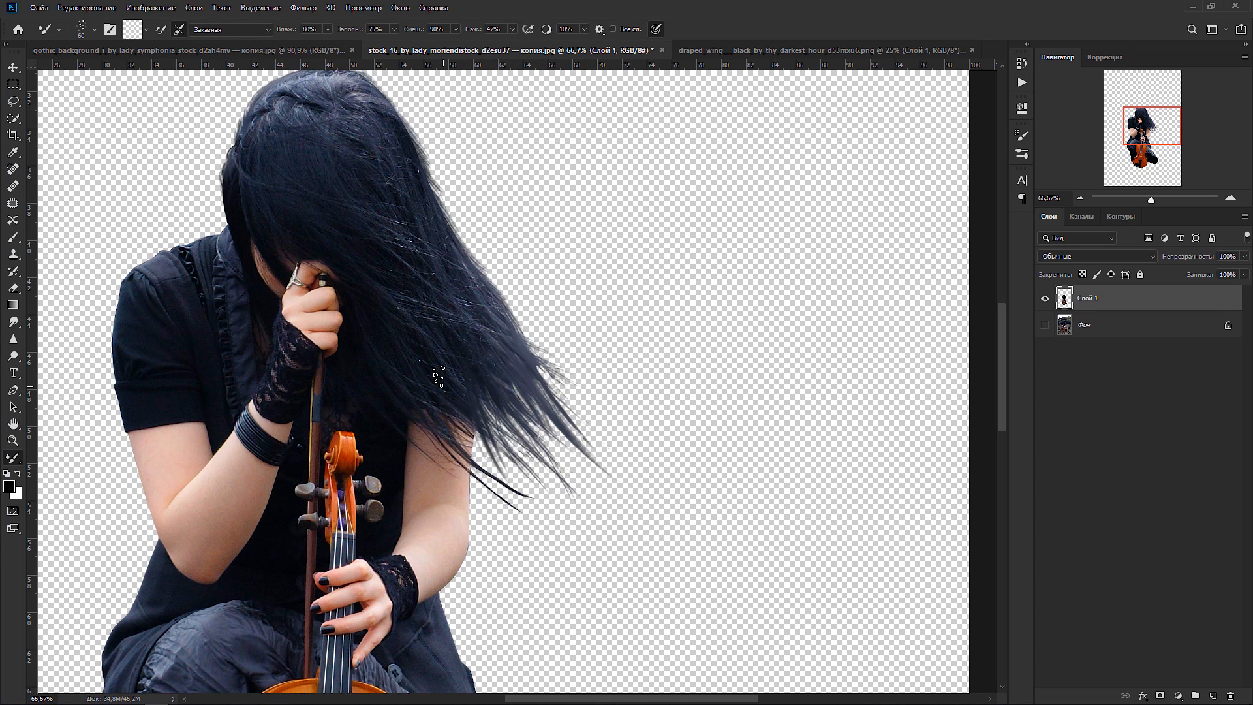
left_click_drag(493, 329, 548, 369)
left_click_drag(493, 287, 548, 349)
left_click_drag(480, 320, 552, 353)
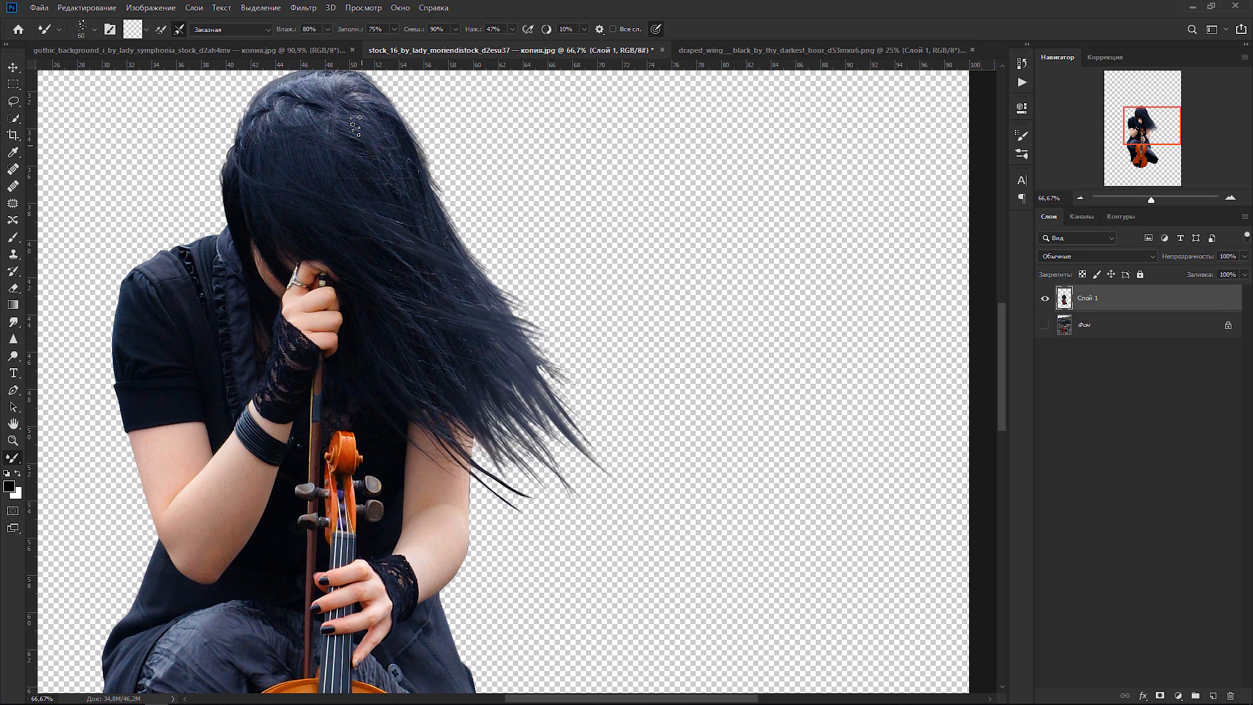
left_click_drag(355, 126, 352, 180)
left_click_drag(531, 345, 578, 392)
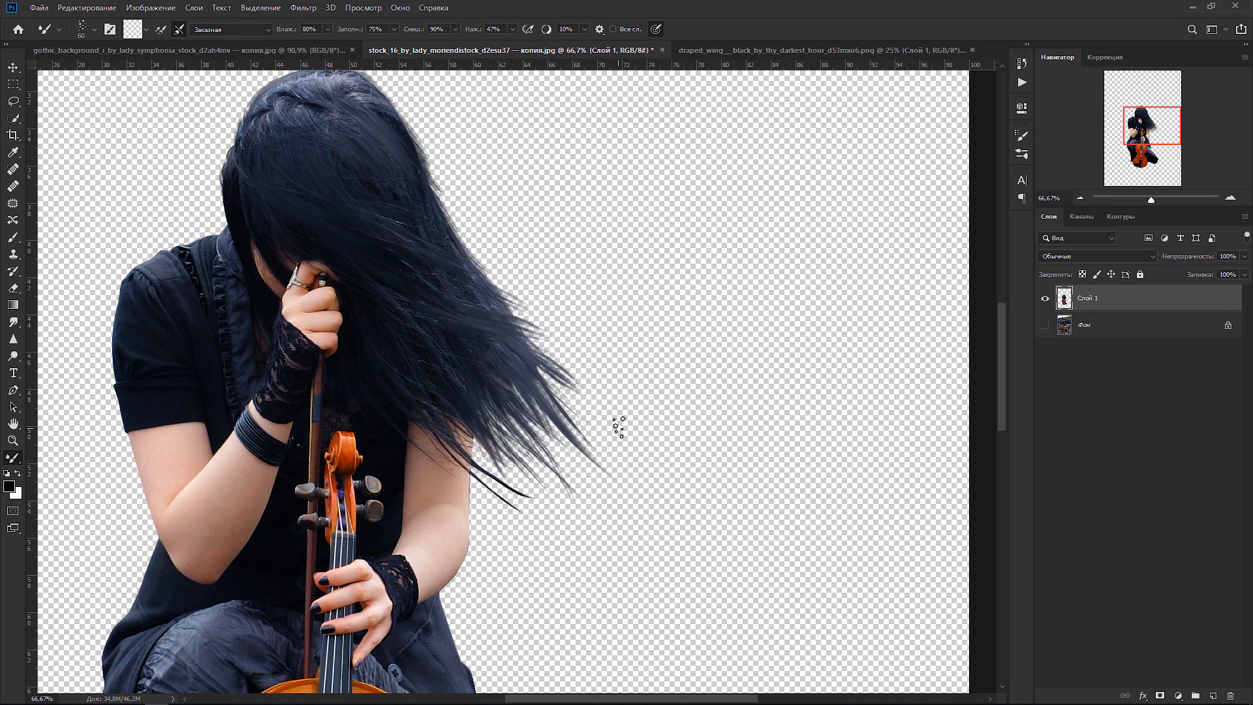
left_click_drag(522, 359, 568, 399)
mouse_move(467, 405)
left_mouse_down()
mouse_move(545, 519)
mouse_move(523, 501)
left_mouse_up()
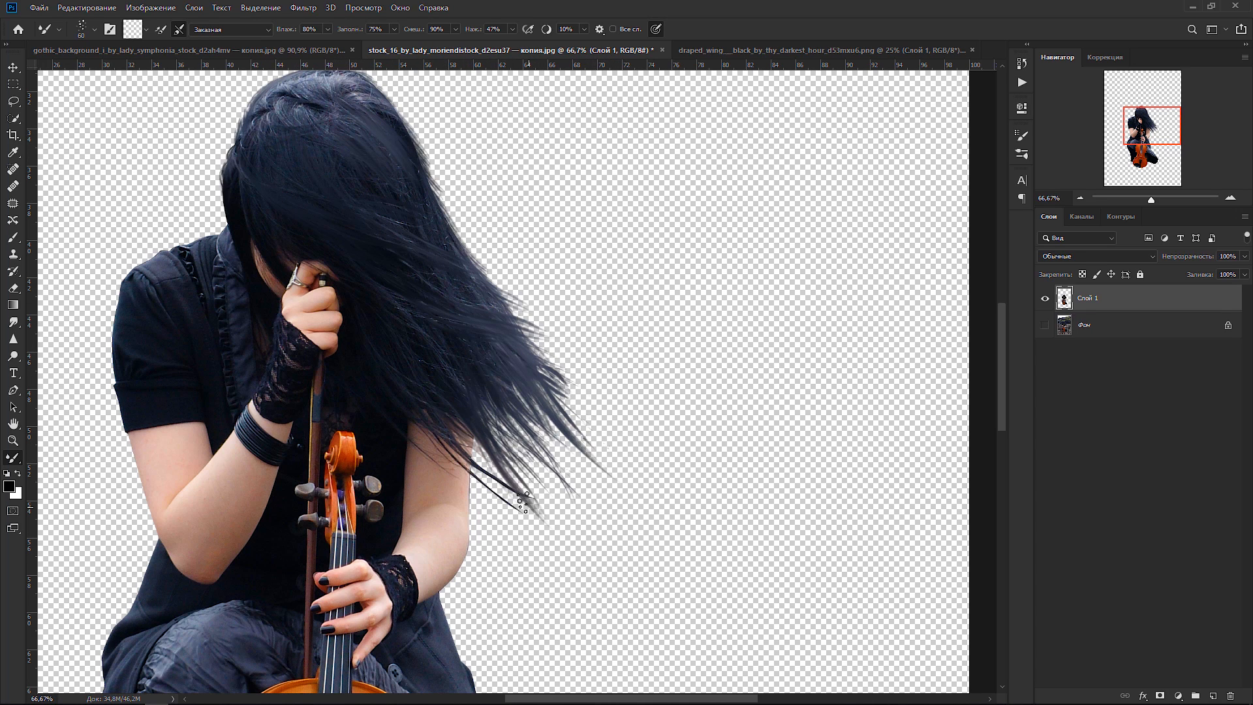
- Move the cut-out girl with the Move tool into the gothic background document
key("ctrl+minus")
key("ctrl+minus")
key("ctrl+minus")
key("ctrl+minus")
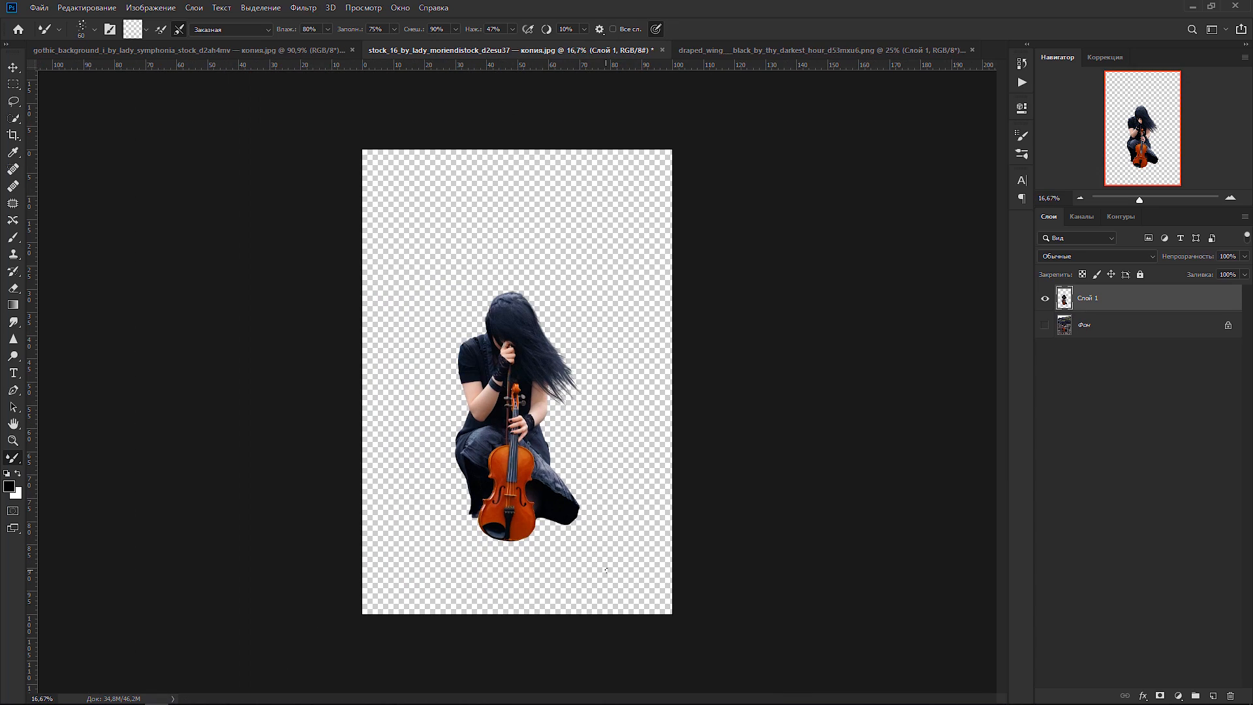
key("v")
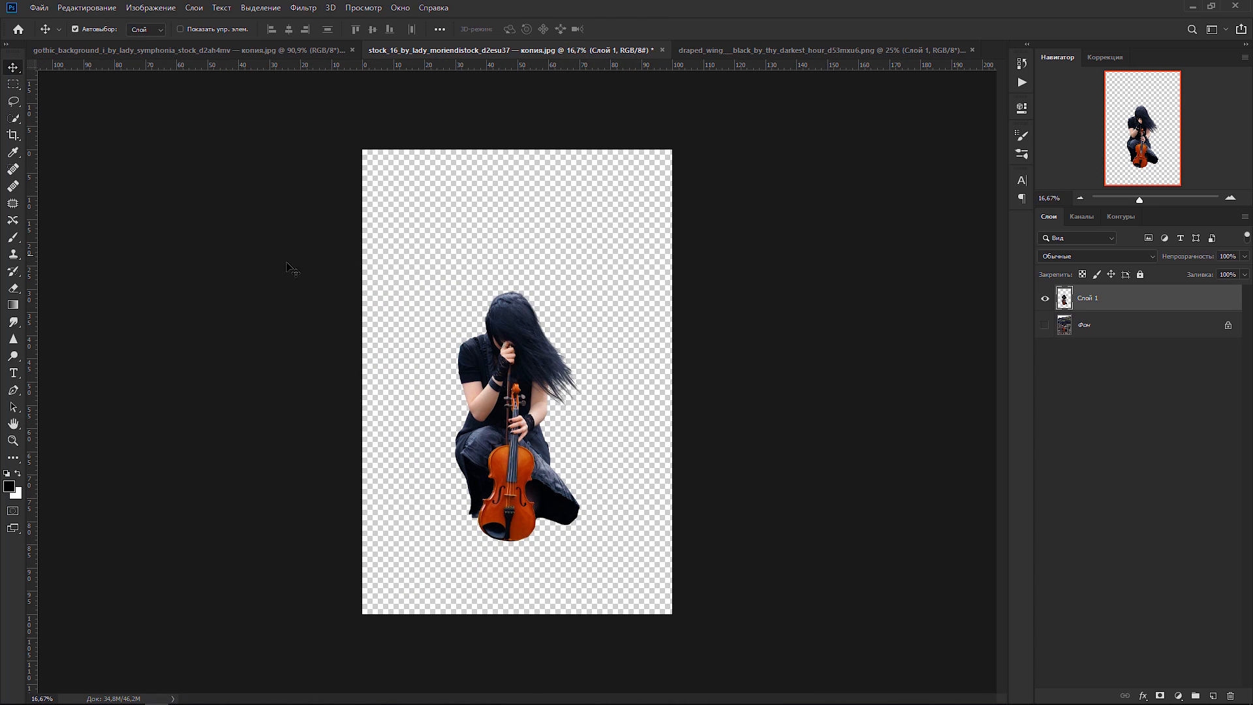
left_click_drag(515, 394, 434, 186)
left_click_drag(519, 481, 519, 484)
- Scale the girl to 23.82% with Free Transform, place her at the lower centre of the scene and add a layer mask
key("ctrl+t")
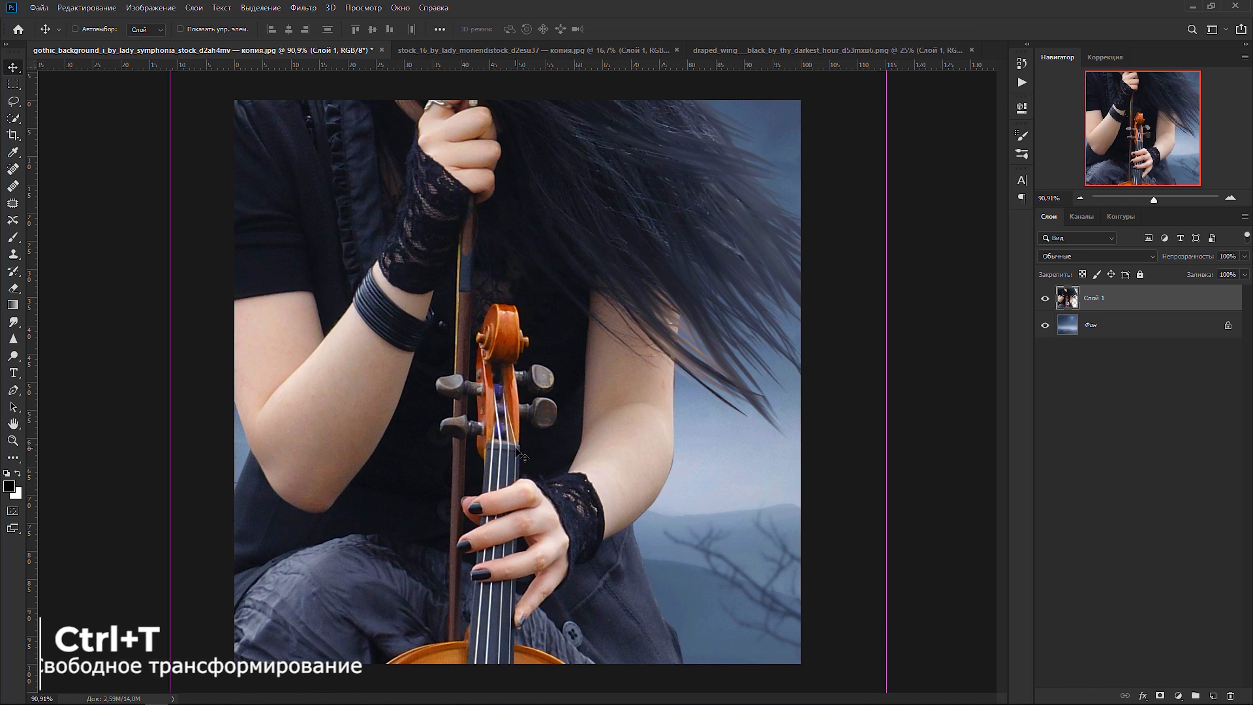
scroll(455, 316, "down", 12)
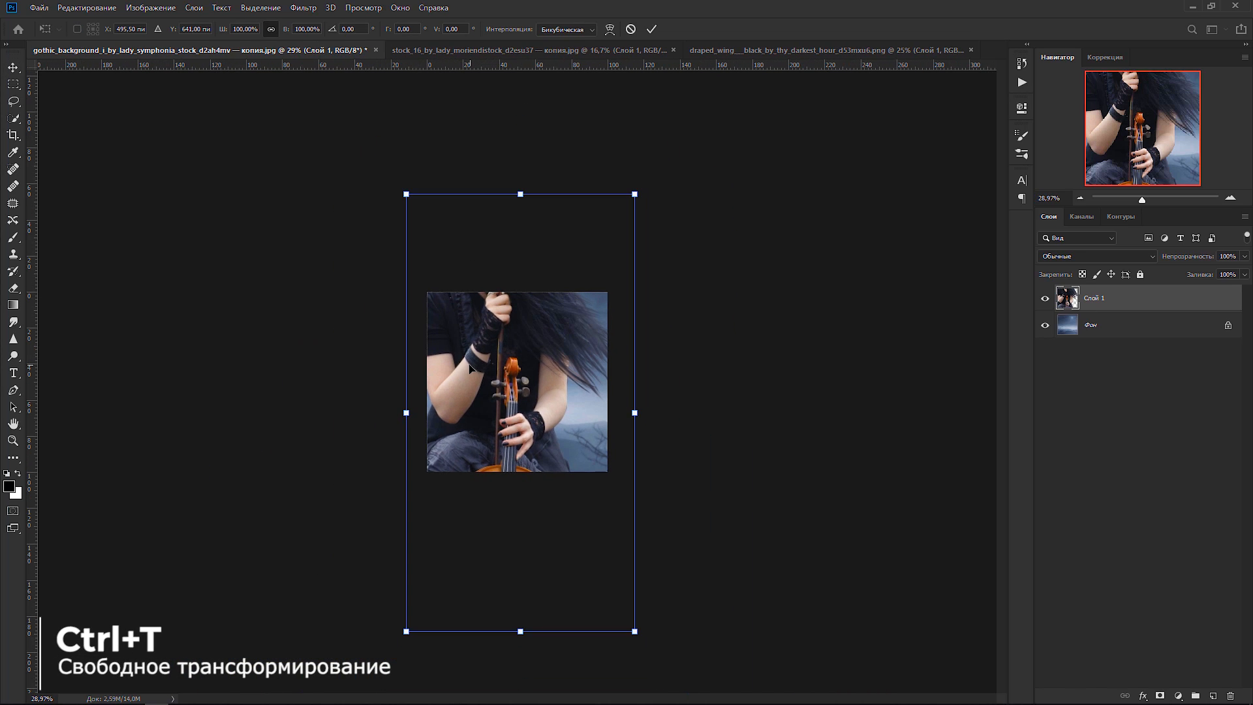
left_click_drag(406, 193, 488, 351)
left_click_drag(635, 632, 503, 438)
scroll(545, 457, "up", 13)
scroll(505, 435, "down", 2)
left_click_drag(599, 300, 590, 315)
left_click_drag(498, 361, 508, 362)
mouse_move(544, 550)
left_mouse_down()
mouse_move(561, 560)
mouse_move(547, 560)
left_mouse_up()
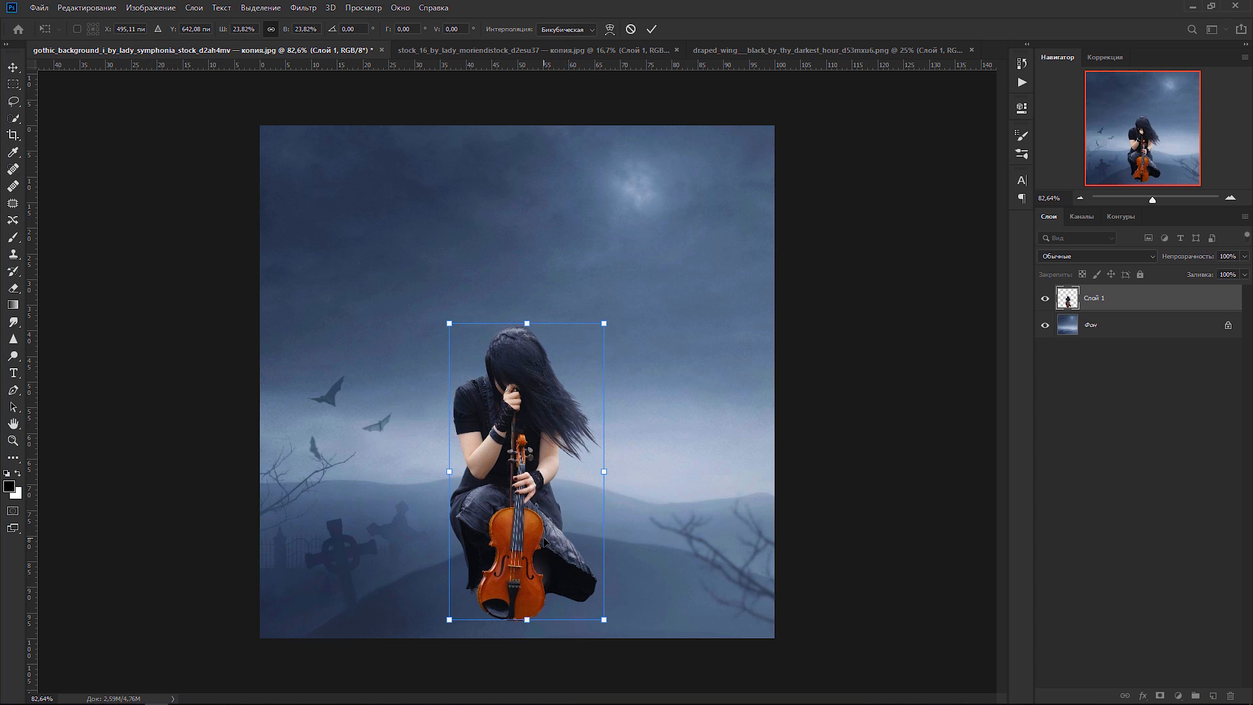
left_click(651, 30)
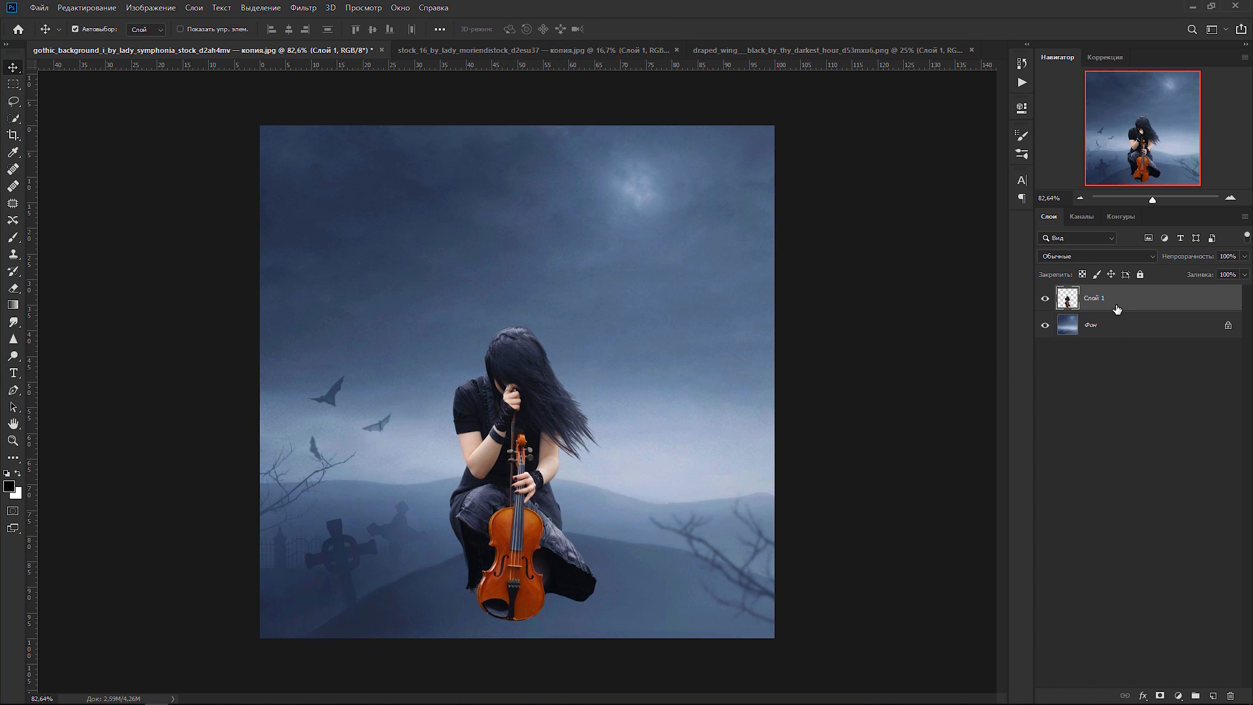
left_click(1160, 696)
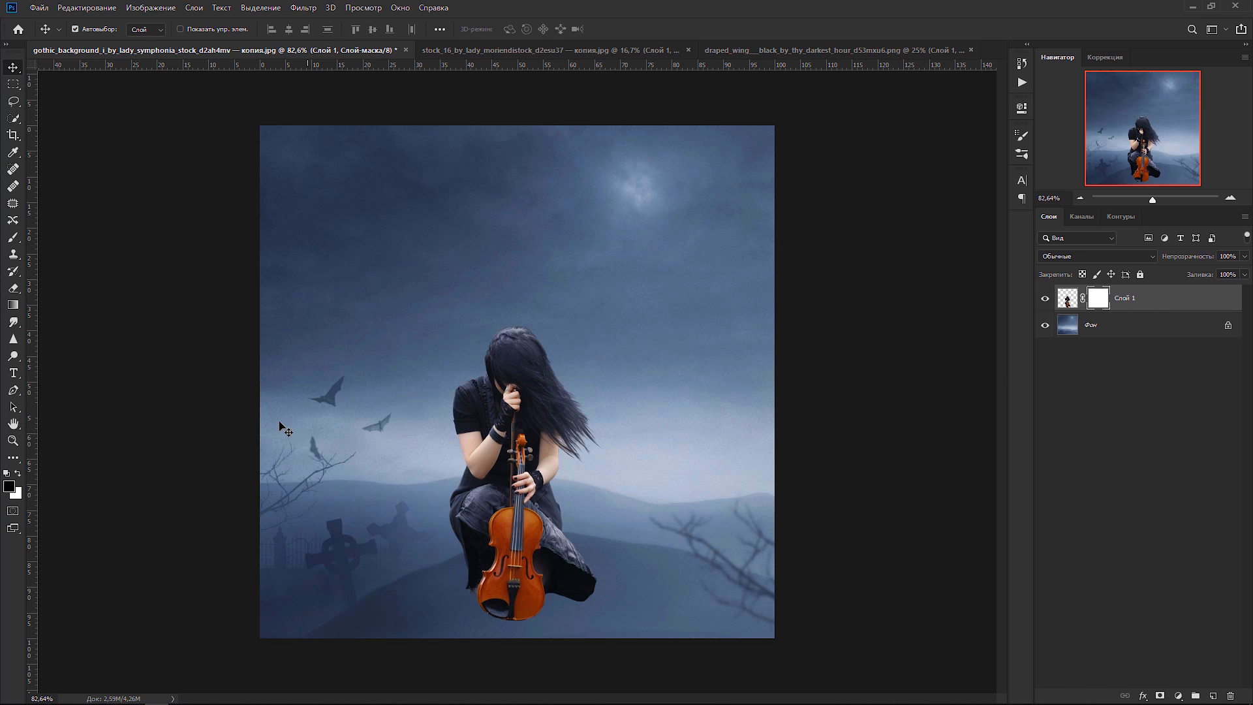
- Place the Fog Overlay 183 image from the fog overlays folder over the scene and set its blend mode to Screen
mouse_move(85, 685)
left_click(178, 644)
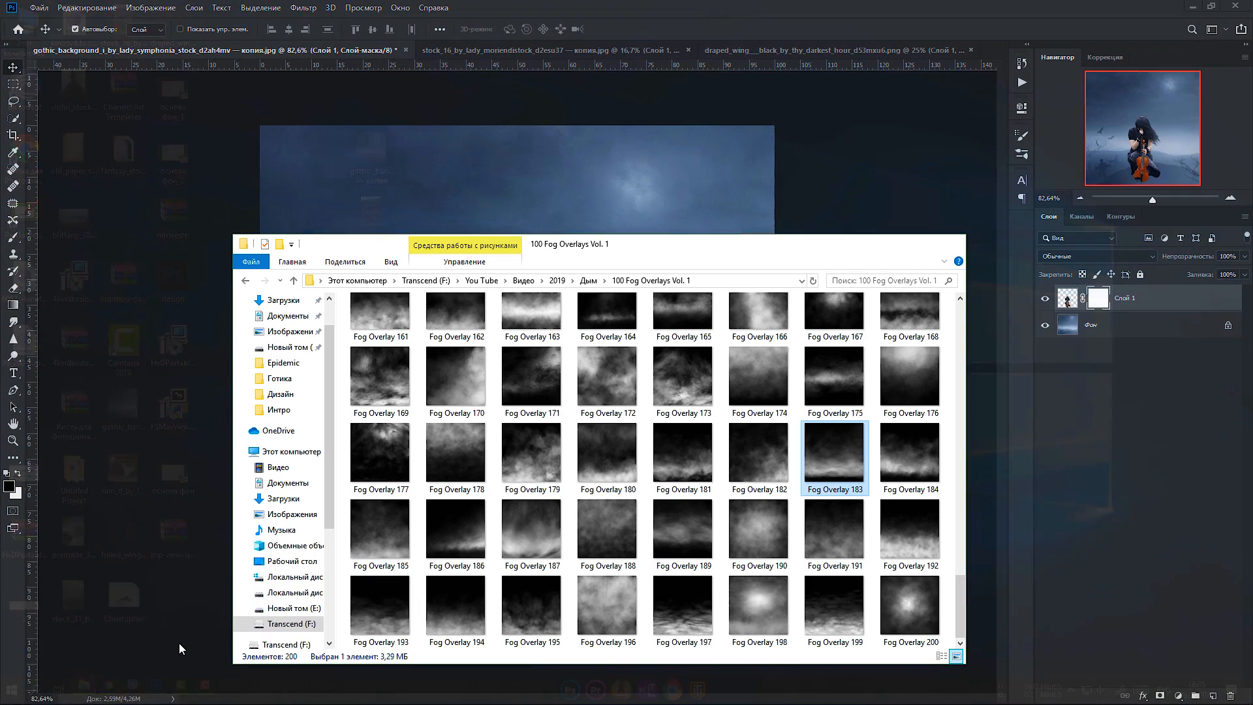
left_click_drag(836, 452, 684, 213)
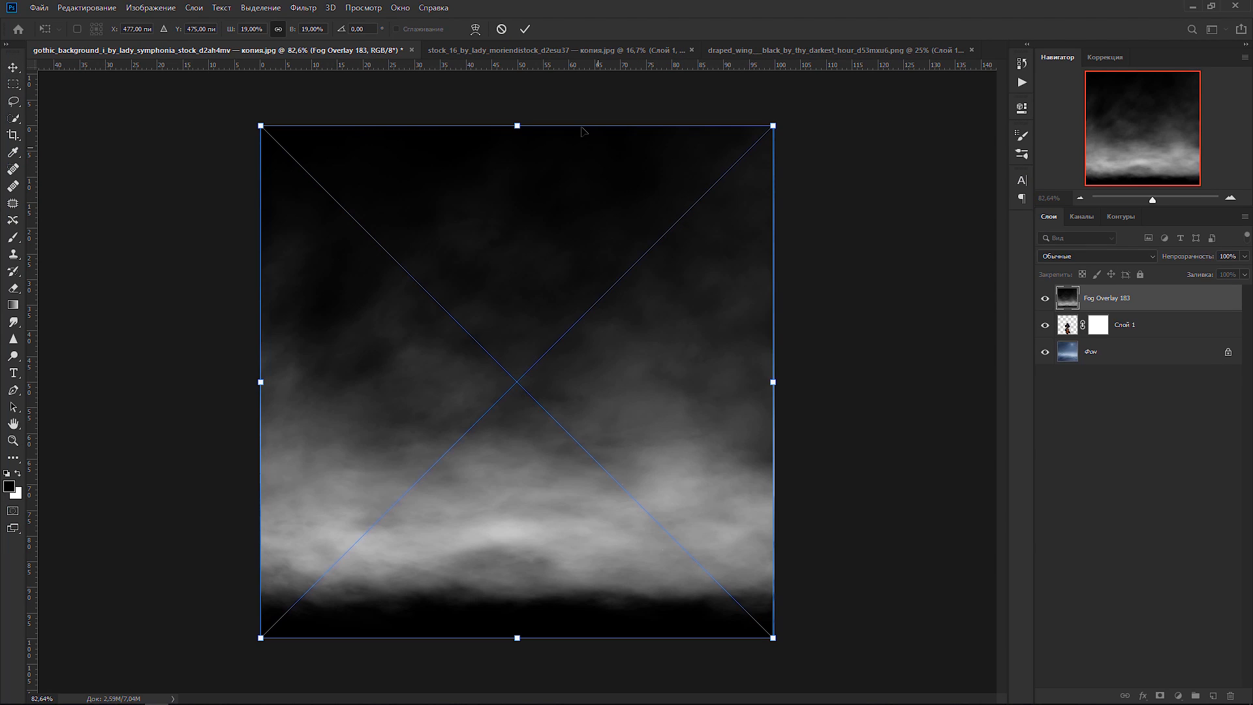
left_click(525, 28)
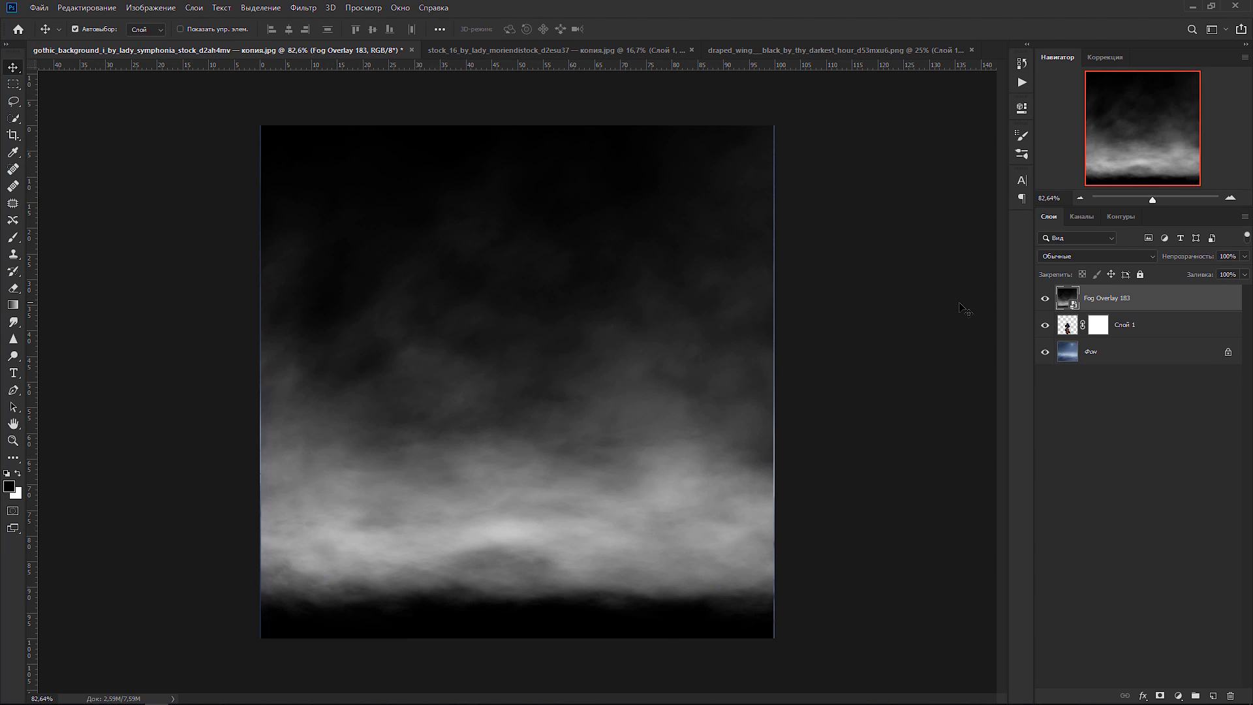
left_click(1076, 256)
left_click(1076, 365)
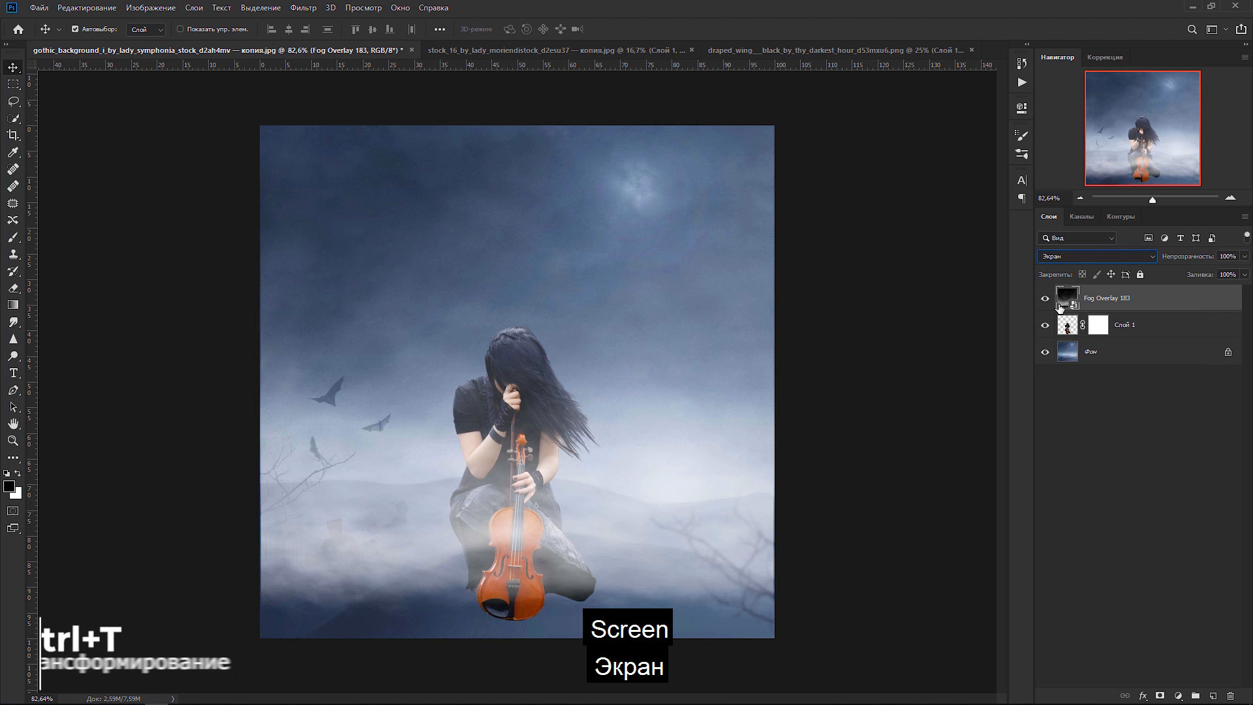
- Enlarge the fog overlay to 21.35% and shift it down so the fog covers the bottom of the scene
key("ctrl+t")
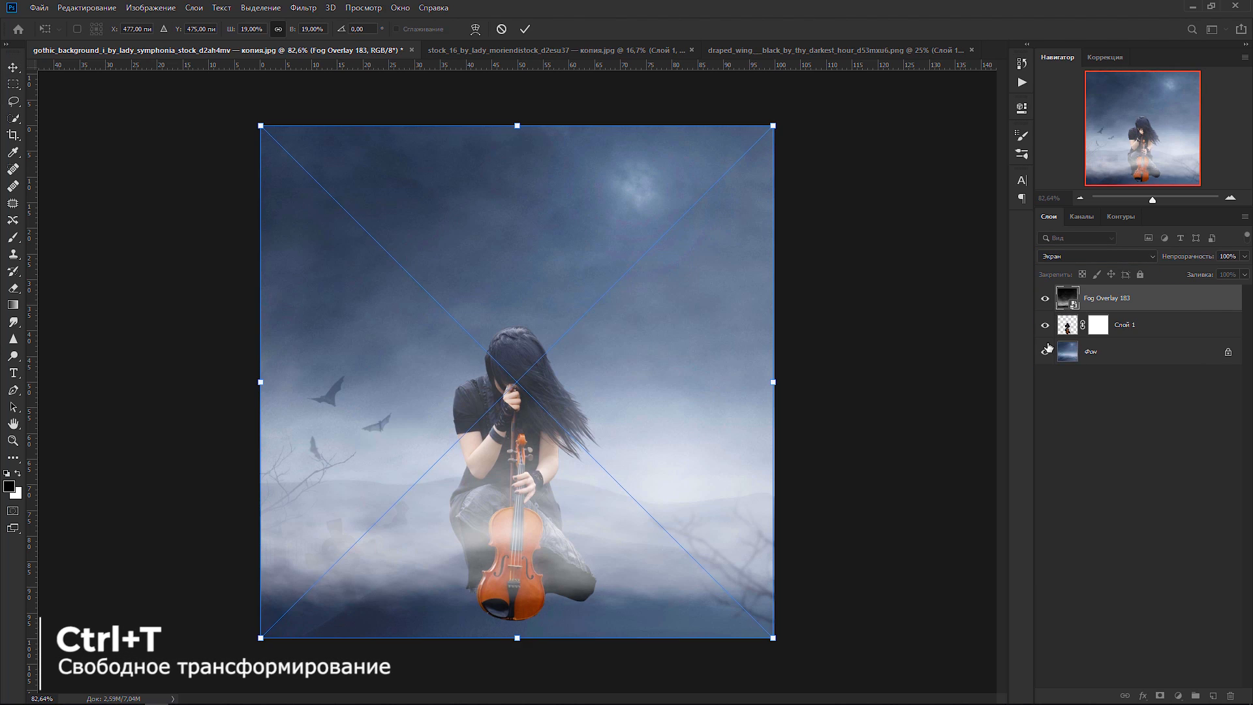
scroll(661, 498, "down", 3)
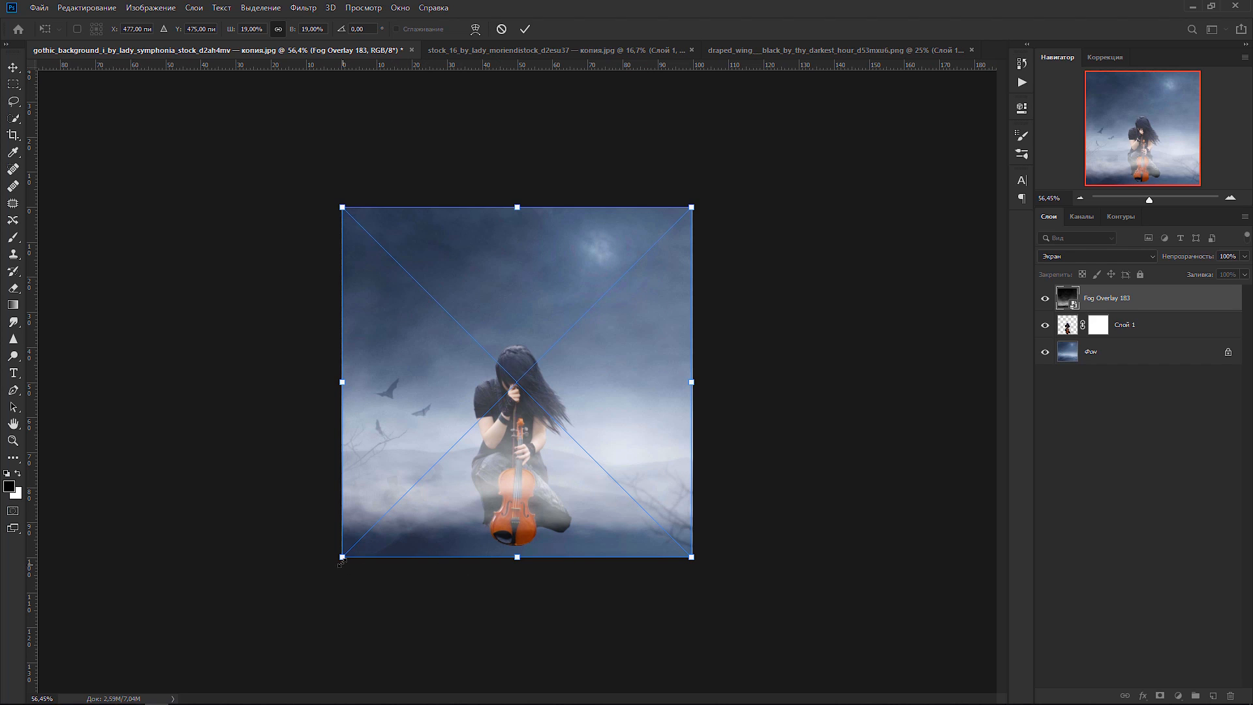
left_click_drag(341, 561, 298, 600)
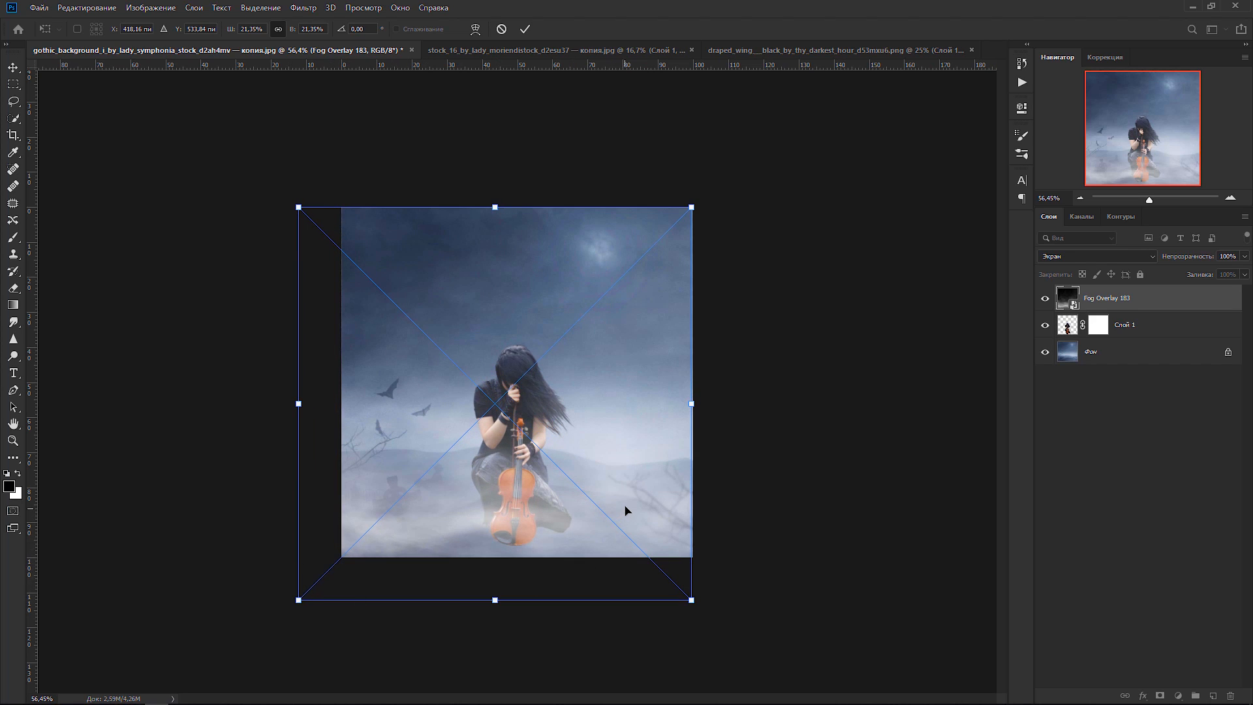
mouse_move(625, 511)
left_mouse_down()
mouse_move(640, 509)
mouse_move(637, 531)
left_mouse_up()
left_click(528, 28)
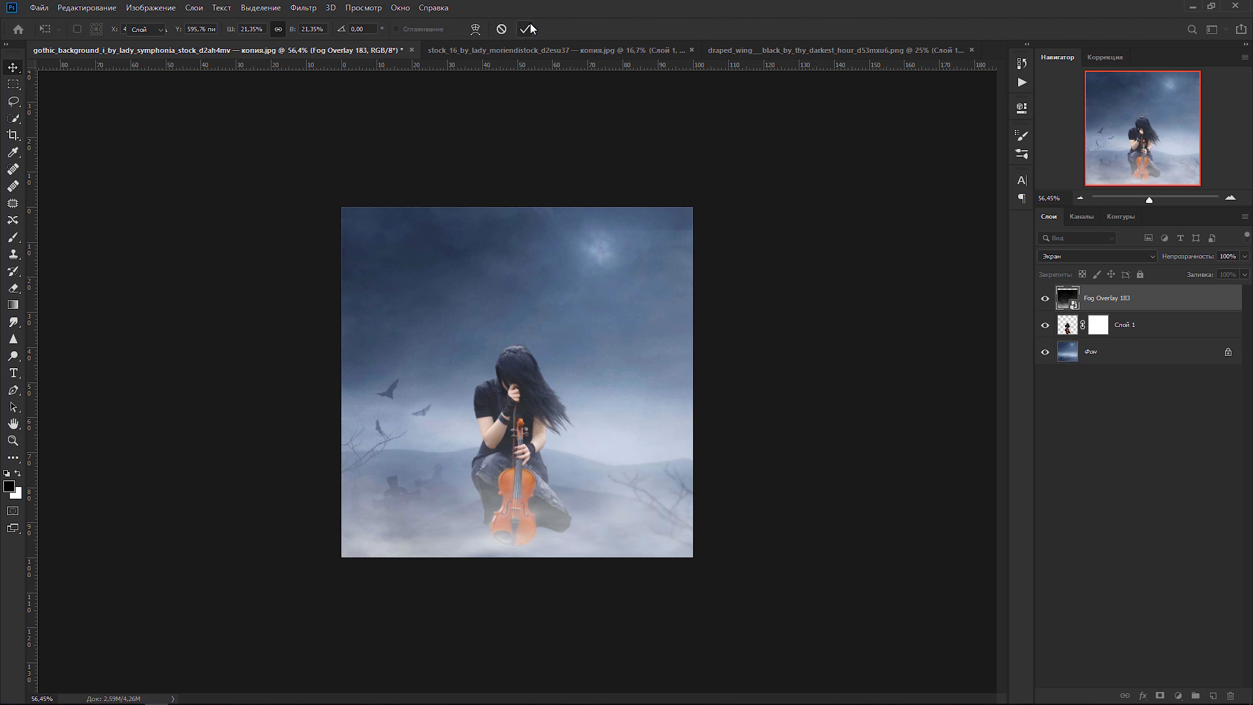
- Paint black on the girl layer's mask with a soft brush to fade the base of the violin into the fog
scroll(579, 372, "up", 3)
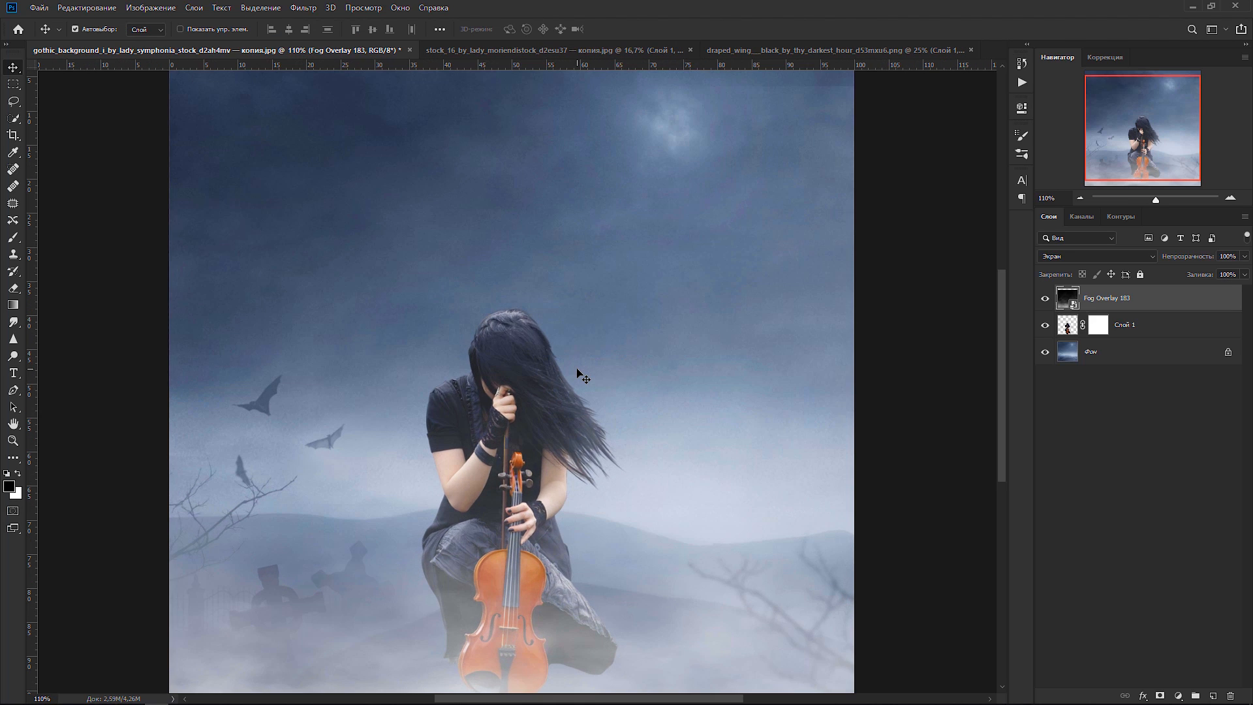
left_click_drag(997, 300, 993, 353)
left_click(1100, 329)
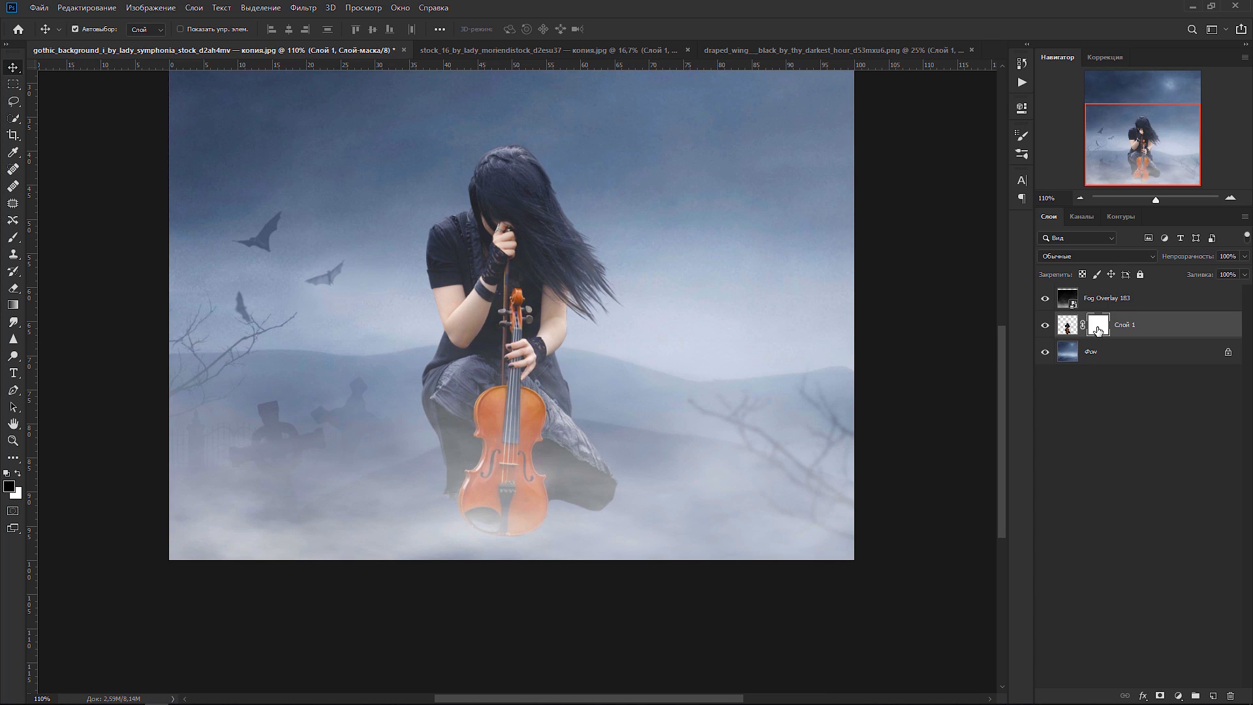
left_click(18, 239)
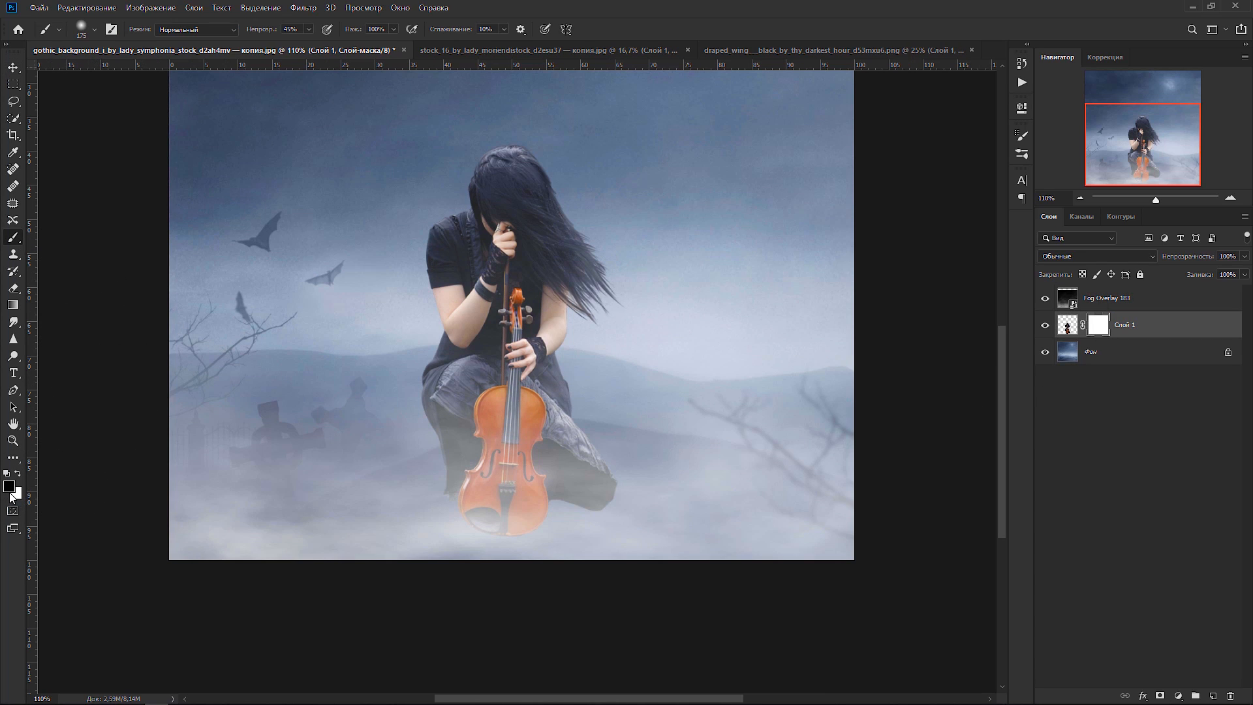
mouse_move(476, 517)
left_mouse_down()
mouse_move(500, 443)
mouse_move(466, 448)
mouse_move(448, 483)
left_mouse_up()
- Reduce the brush to 40 px and its opacity to 29%, masking the lower edges of the trousers into the fog
scroll(590, 525, "up", 5)
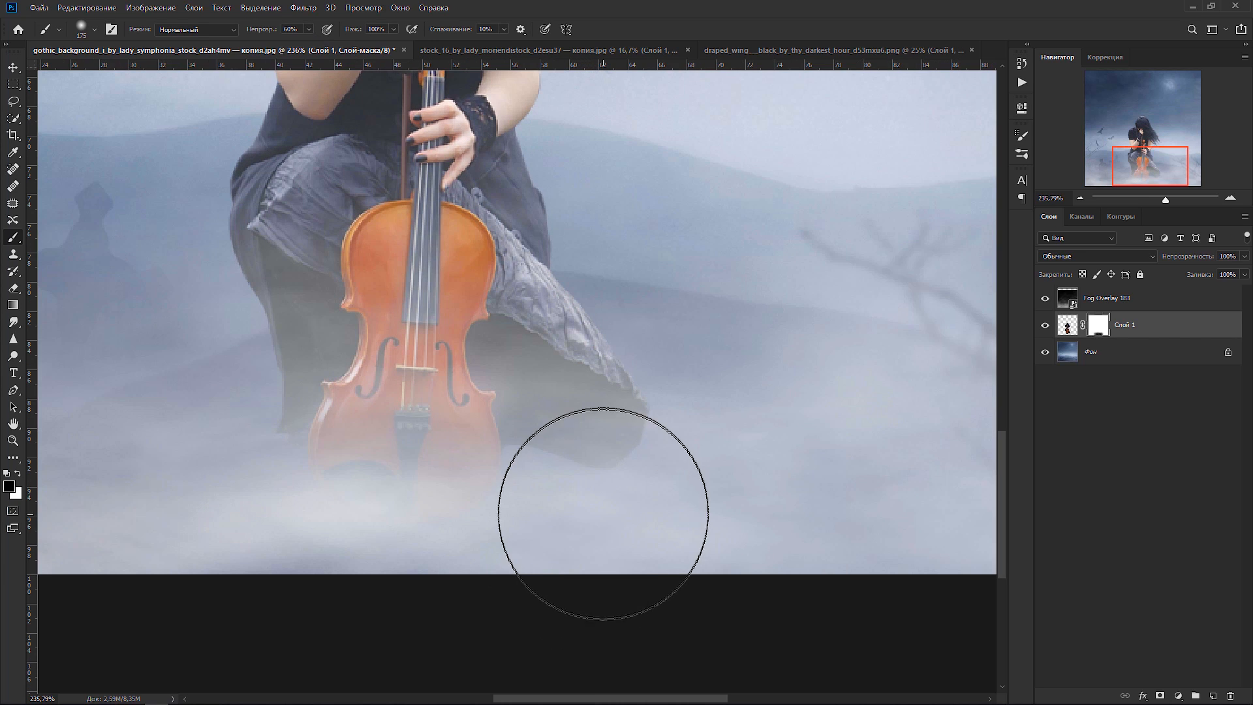
key("bracketleft")
key("bracketleft")
key("bracketleft")
key("bracketleft")
key("bracketleft")
key("bracketleft")
key("bracketleft")
key("bracketleft")
key("bracketleft")
key("bracketleft")
left_click_drag(646, 463, 527, 452)
left_click(309, 29)
left_click_drag(310, 48, 290, 48)
left_click_drag(278, 399, 299, 430)
mouse_move(588, 458)
left_mouse_down()
mouse_move(615, 348)
mouse_move(596, 341)
mouse_move(616, 429)
left_mouse_up()
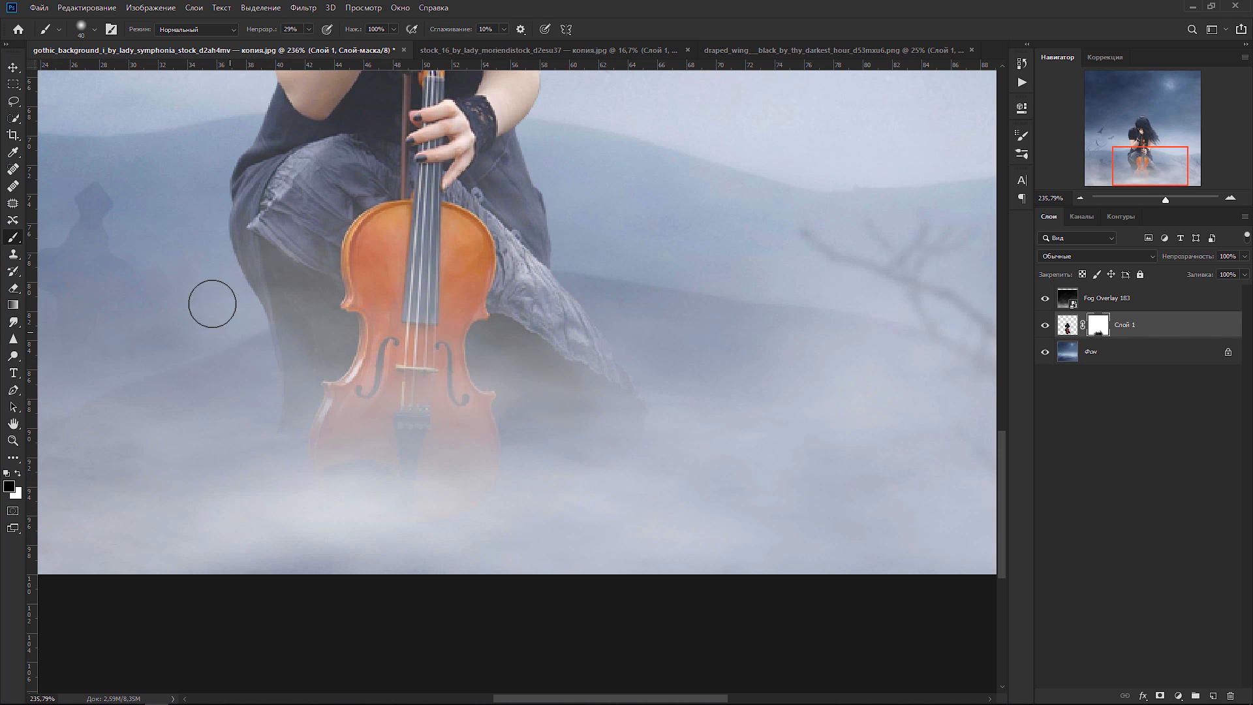
- Soften the girl's outline around the legs, shoulder and hair on the layer mask with the 29% opacity black brush
left_click_drag(214, 228, 420, 697)
left_click_drag(353, 512, 381, 418)
left_click_drag(358, 333, 355, 271)
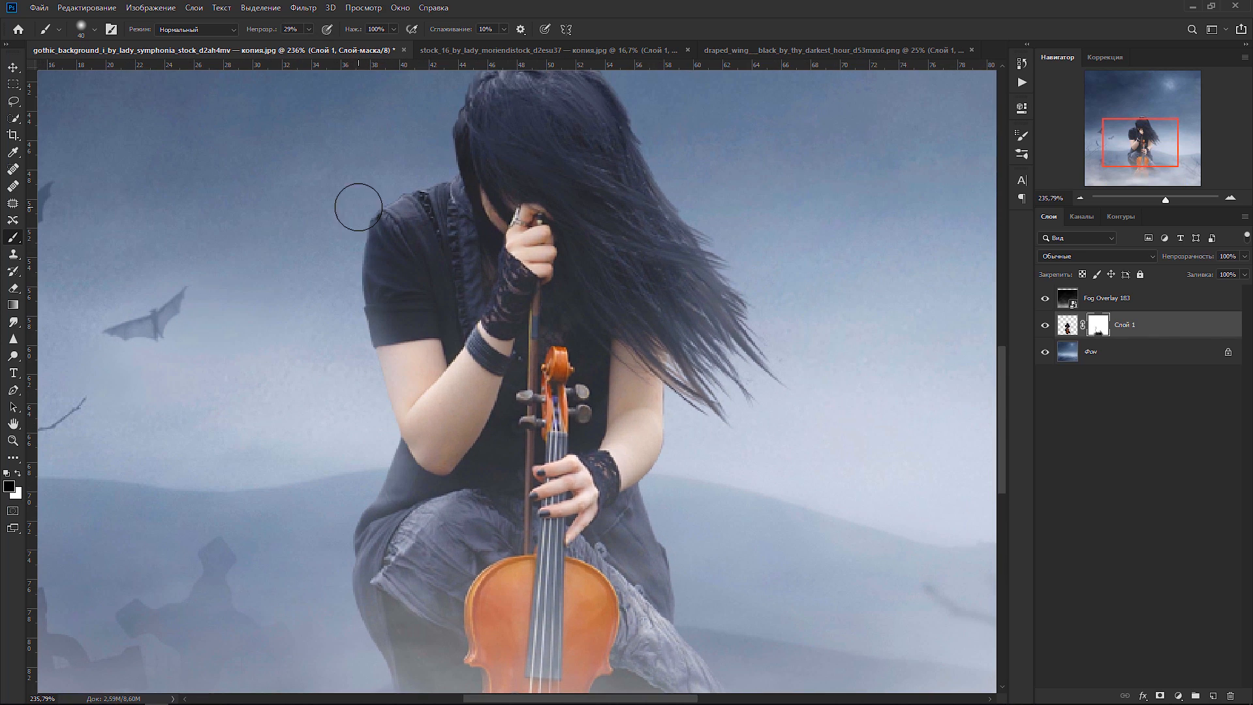
left_click_drag(358, 207, 449, 171)
mouse_move(711, 268)
left_mouse_down()
mouse_move(769, 417)
mouse_move(674, 433)
mouse_move(666, 576)
left_mouse_up()
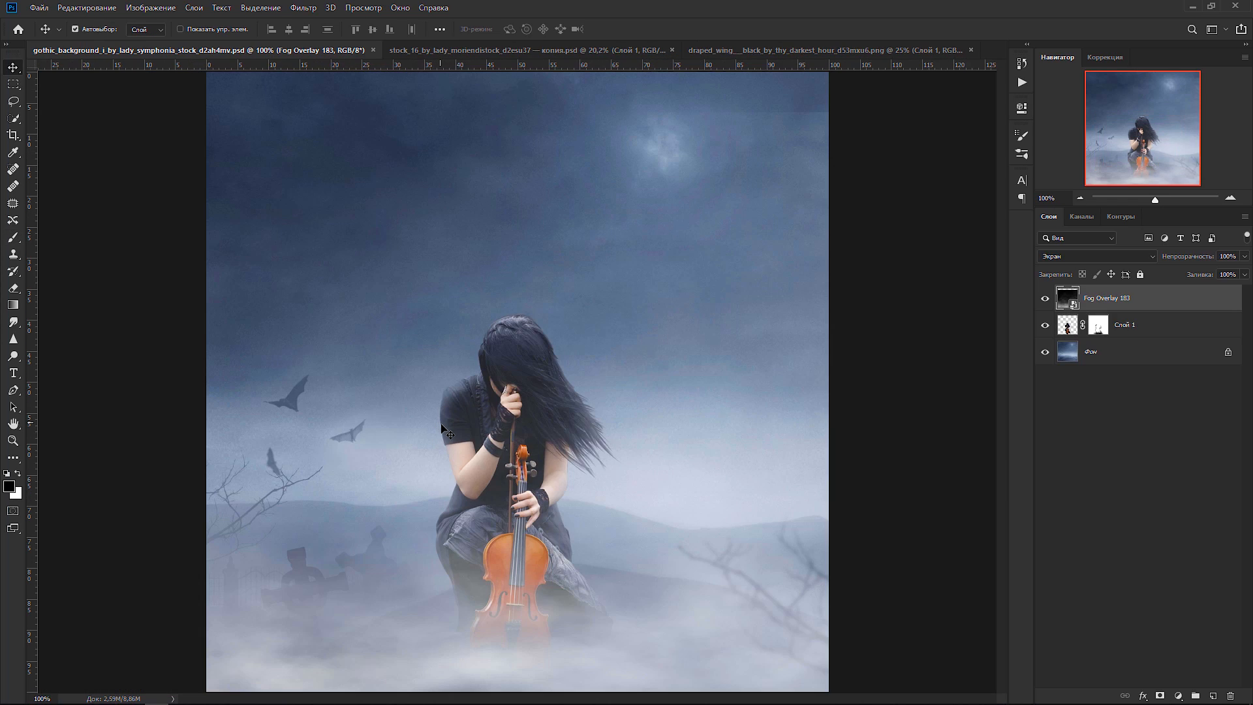
- Add a Color Balance adjustment clipped to the girl's layer and set its midtone yellow-blue value to +15
left_click(1146, 326)
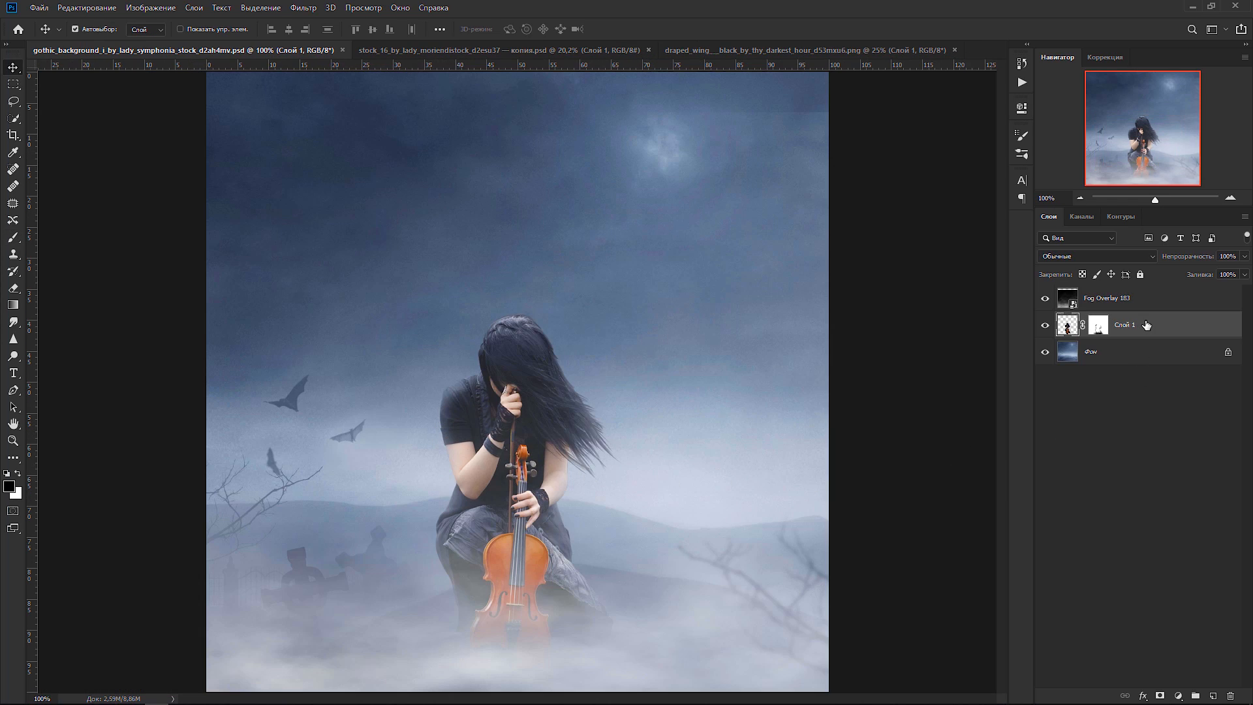
left_click(1178, 696)
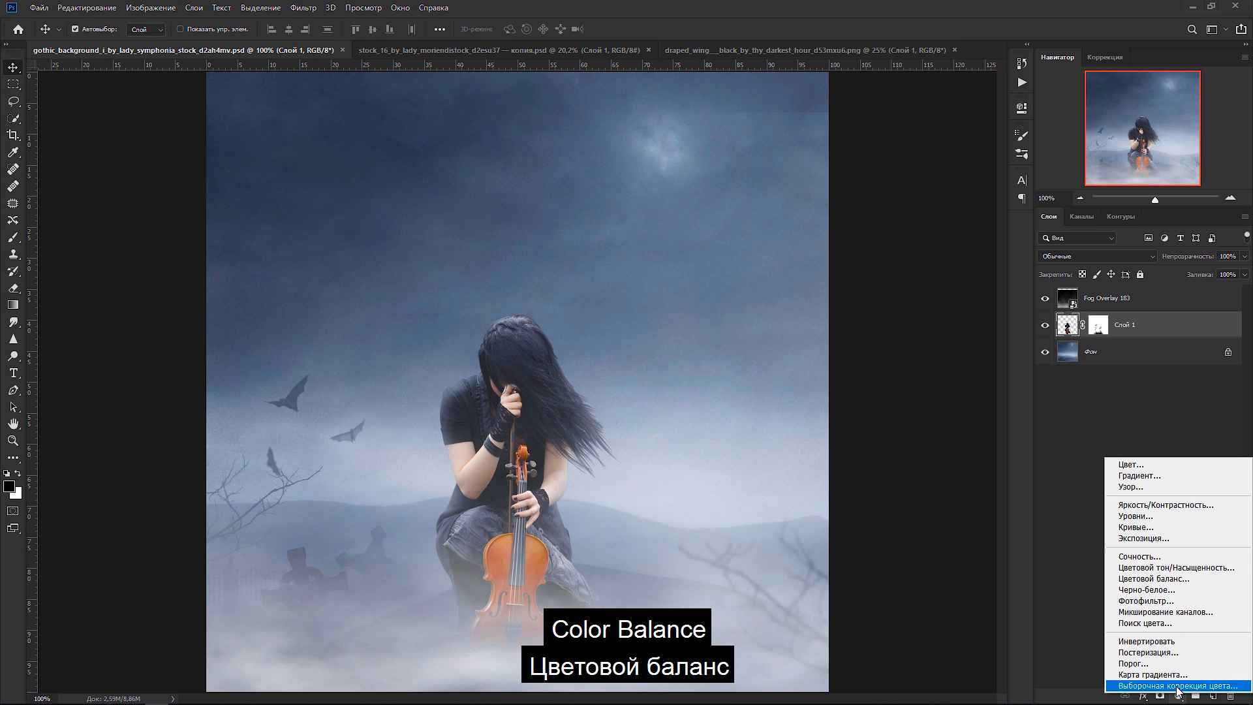
left_click(1180, 579)
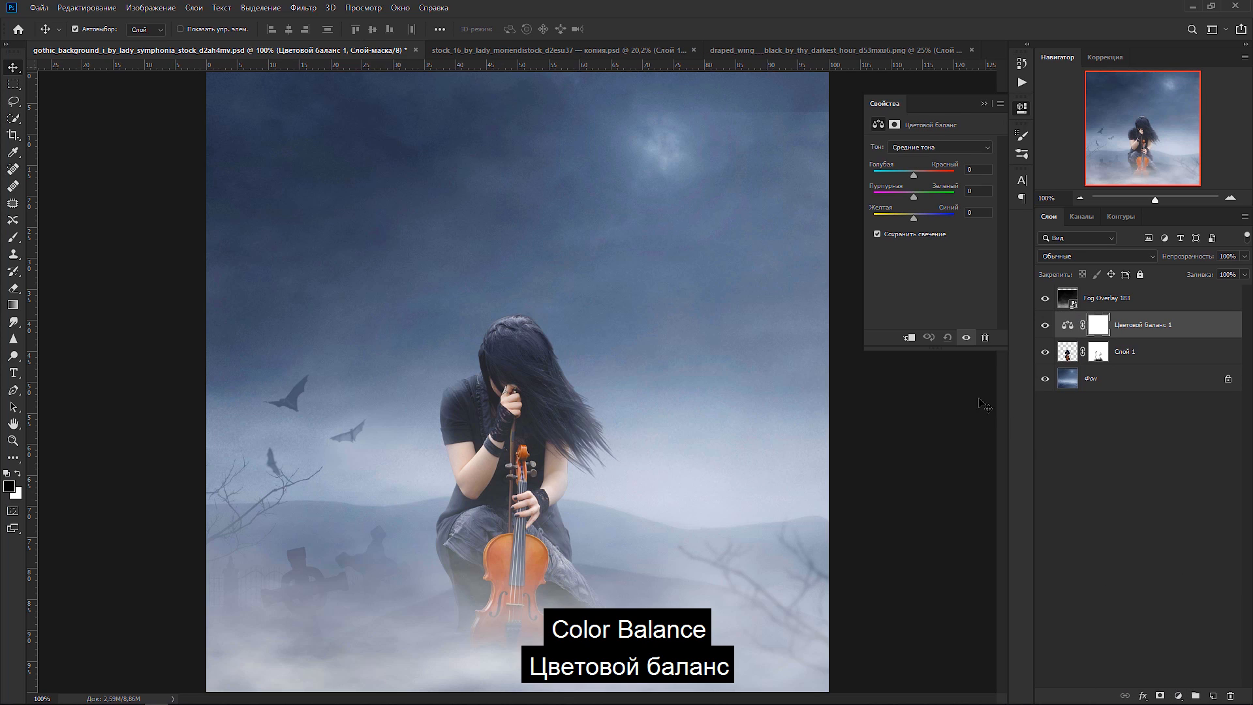
left_click(909, 338)
left_click_drag(914, 217, 919, 221)
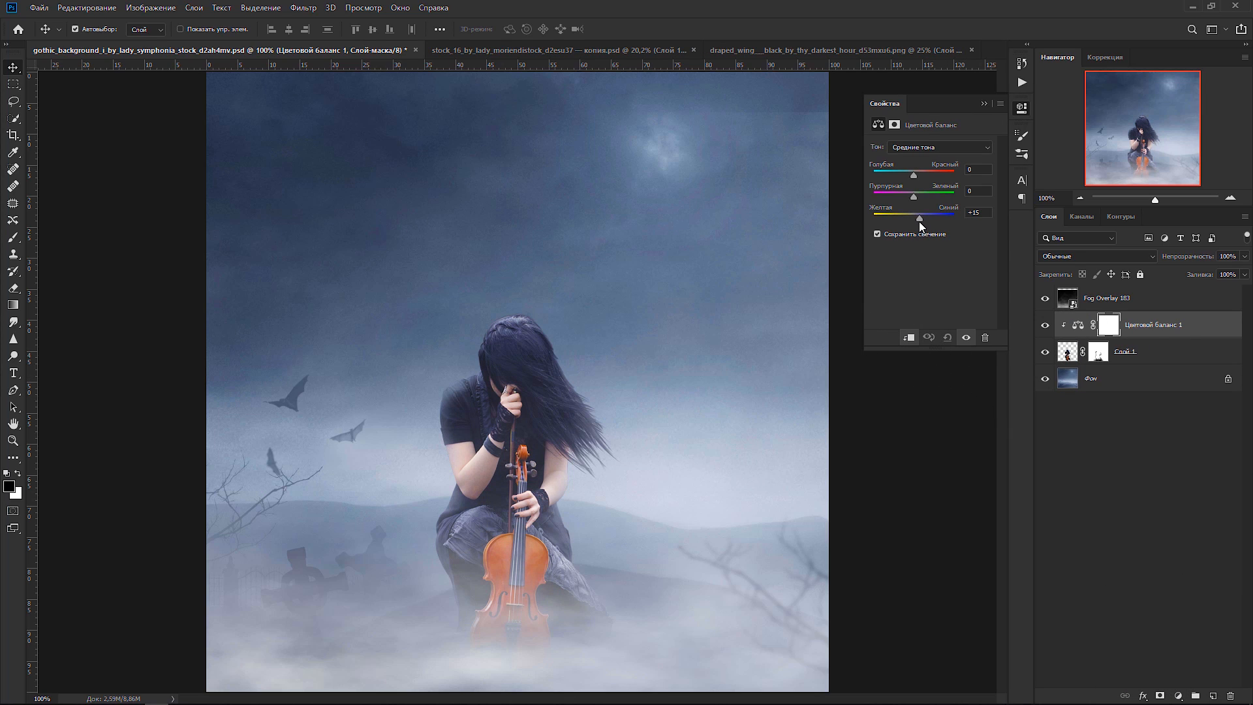
- Cool the girl's colours further with Color Balance by shifting the tones towards cyan and blue, including the highlights
left_click(945, 145)
left_click(957, 150)
left_click_drag(913, 175, 913, 217)
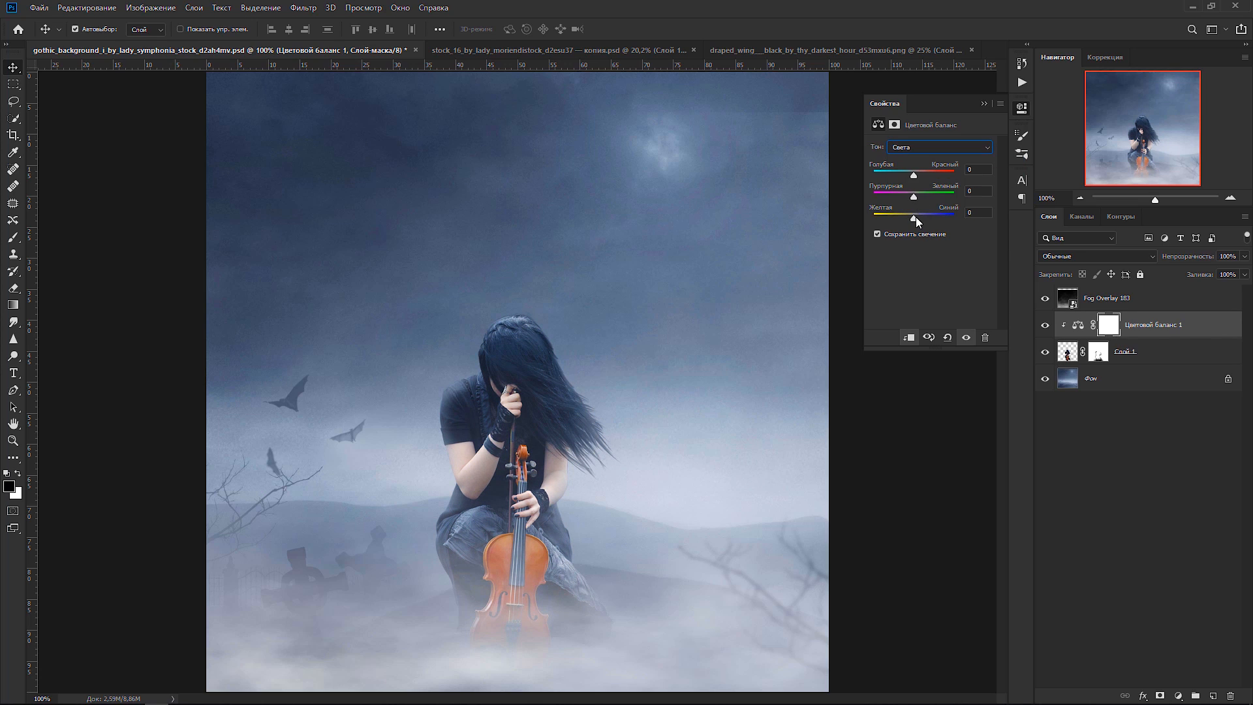
left_click_drag(915, 217, 918, 218)
left_click_drag(915, 174, 914, 174)
left_click(984, 104)
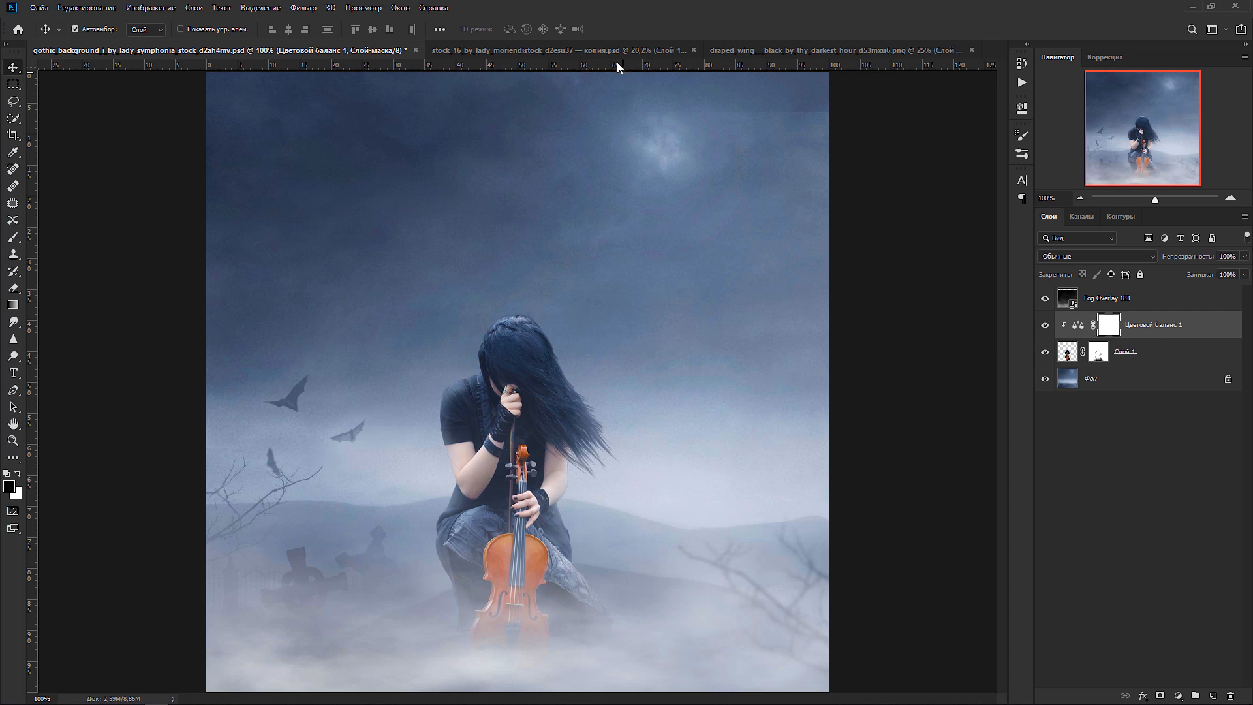
- Close the girl's source document and crop the black rules strip off the side of the draped wing image
left_click(561, 51)
left_click(669, 50)
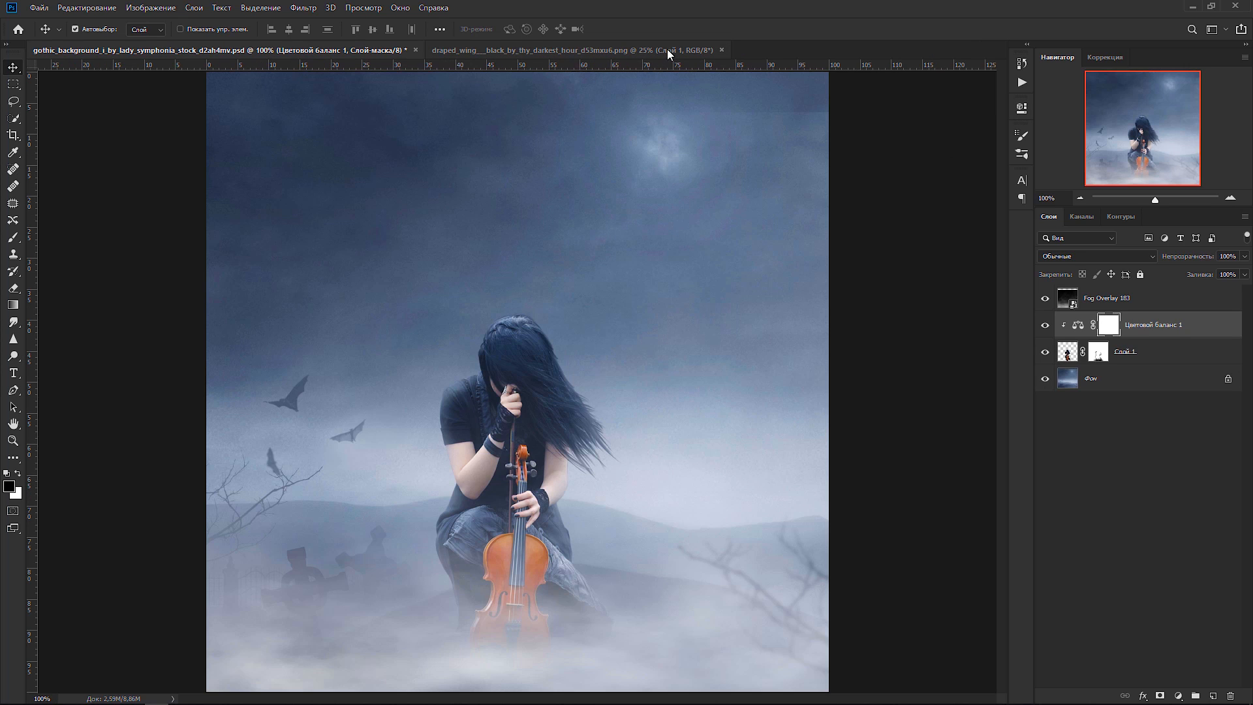
left_click(643, 53)
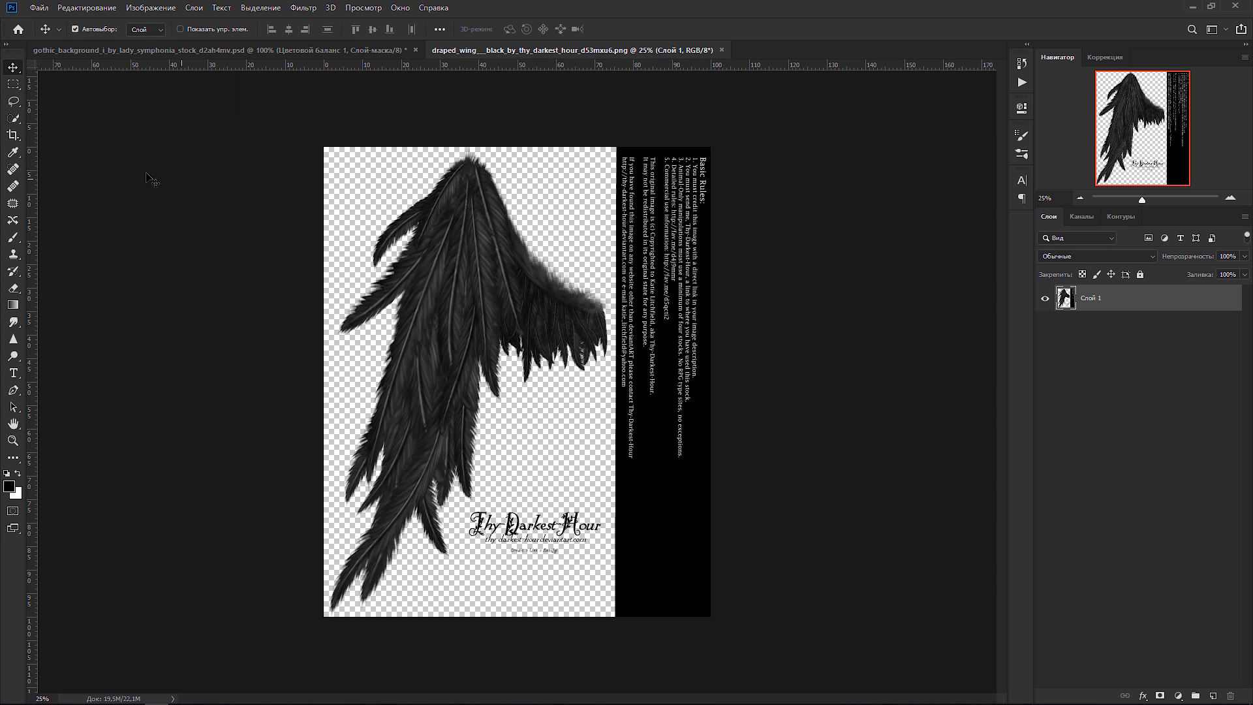
key("c")
left_click_drag(711, 383, 662, 386)
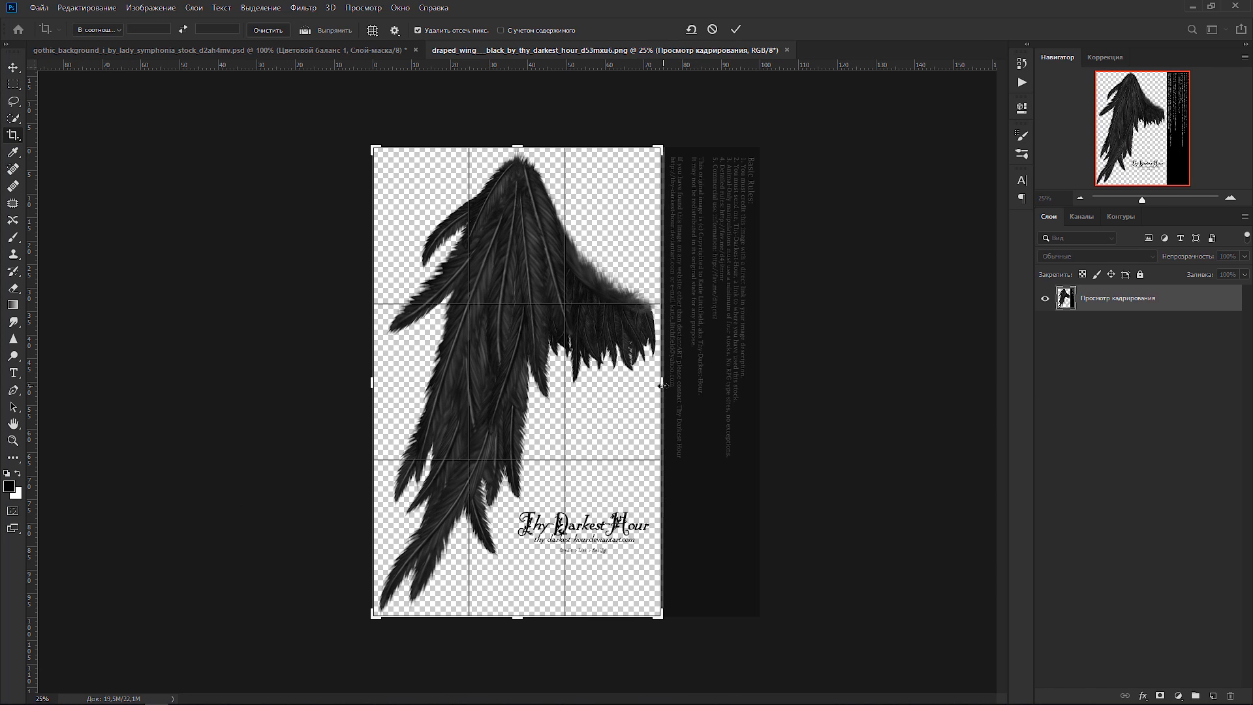
left_click(735, 29)
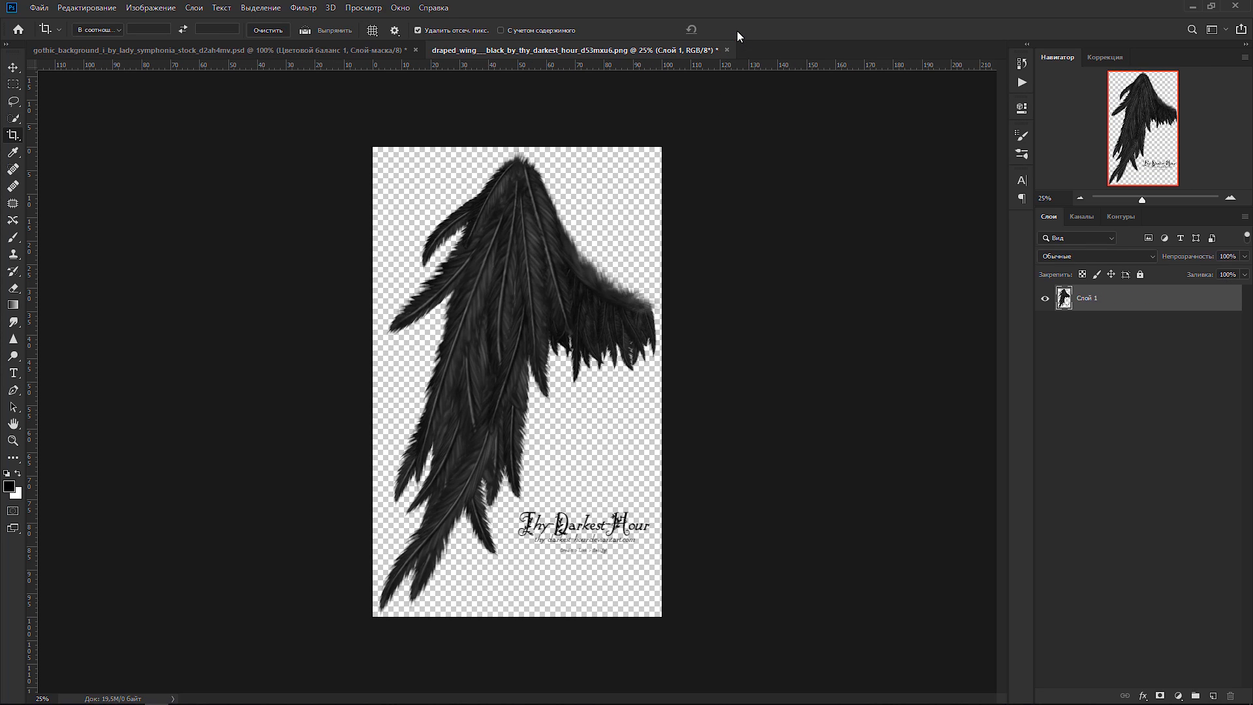
- Erase the Thy-Darkest-Hour watermark beside the wing with a soft round 300 px eraser
left_click(13, 288)
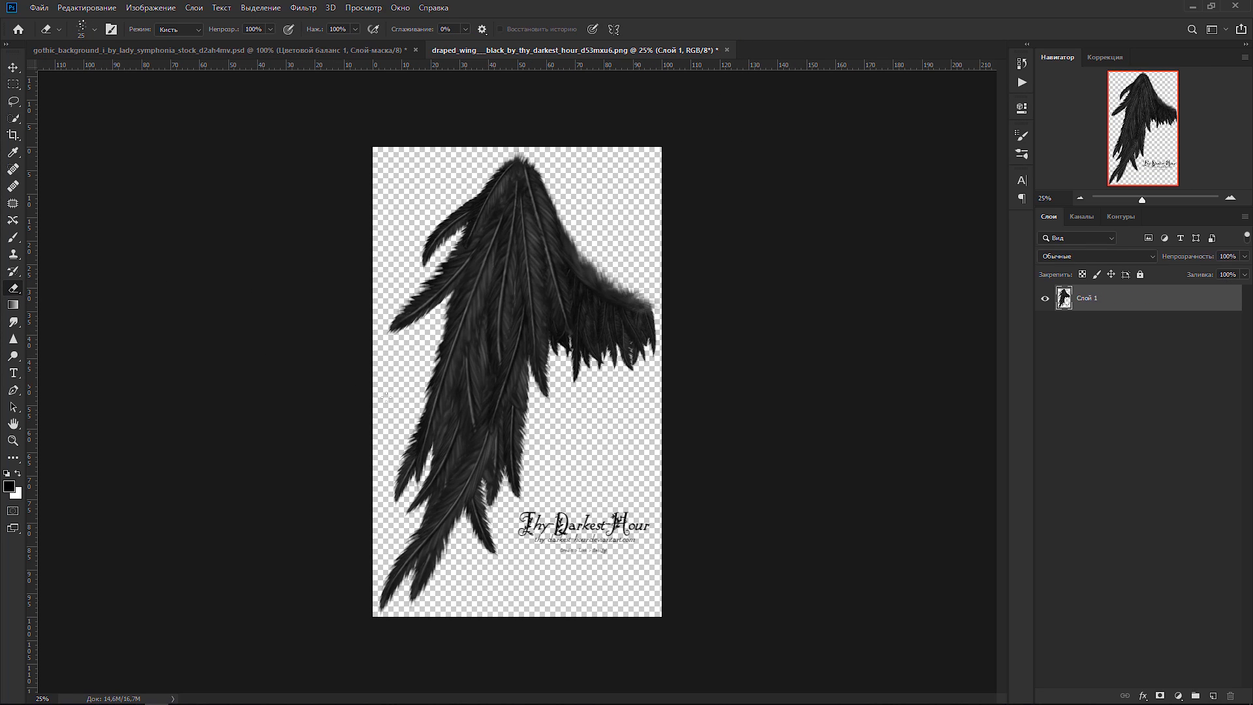
right_click(550, 442)
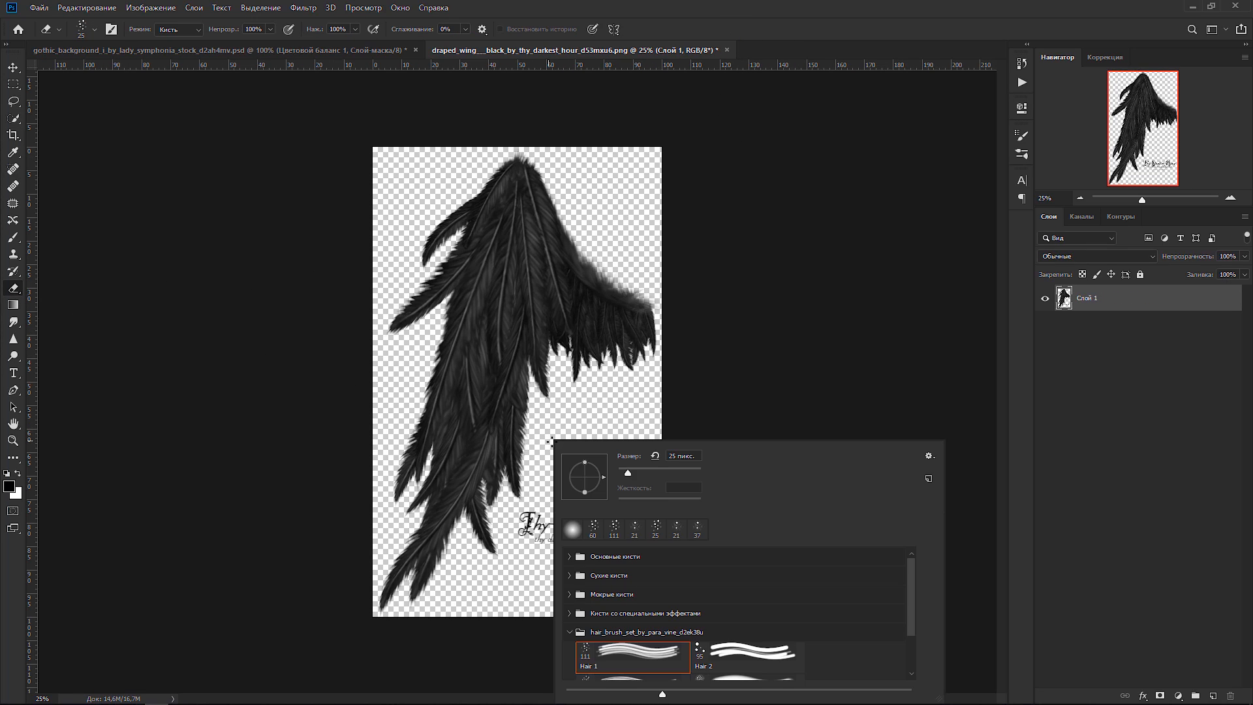
left_click(570, 558)
left_click(610, 576)
left_click(504, 564)
key("bracketright")
key("bracketright")
key("bracketright")
key("bracketright")
key("bracketright")
key("bracketright")
key("bracketright")
key("bracketright")
key("bracketright")
key("bracketright")
key("bracketright")
key("bracketright")
key("bracketright")
key("bracketright")
key("bracketright")
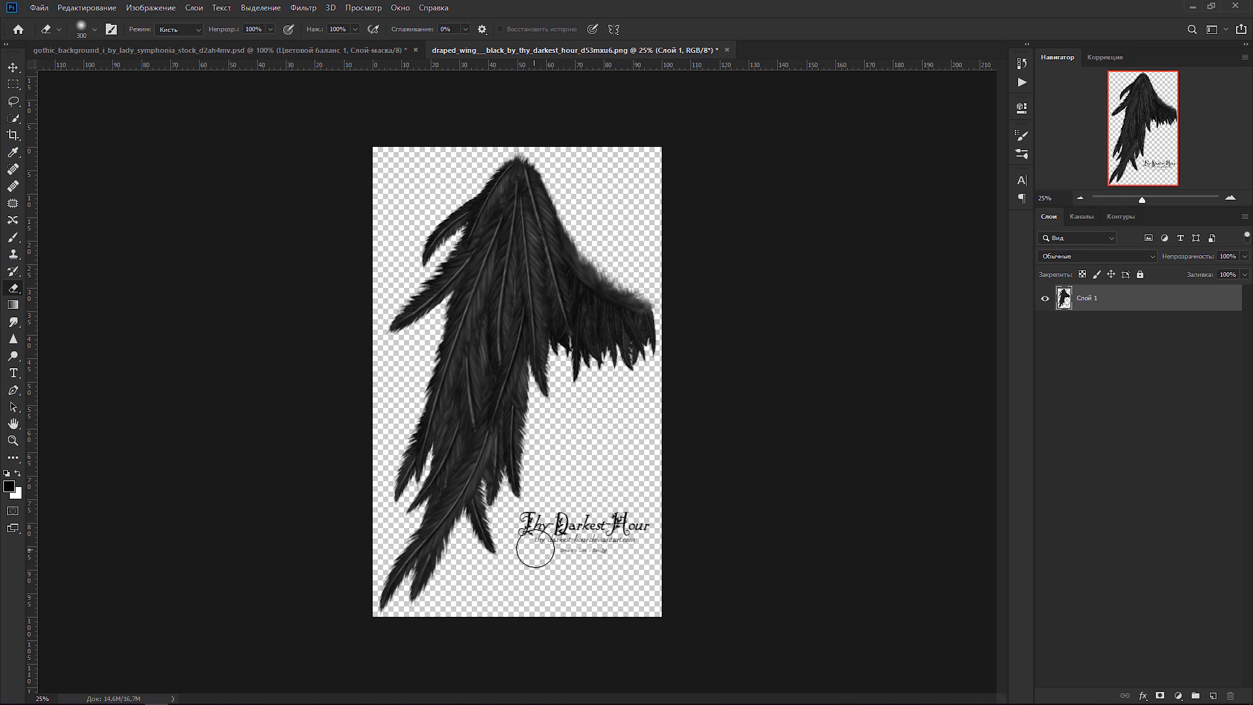
mouse_move(535, 549)
left_mouse_down()
mouse_move(626, 529)
mouse_move(531, 532)
left_mouse_up()
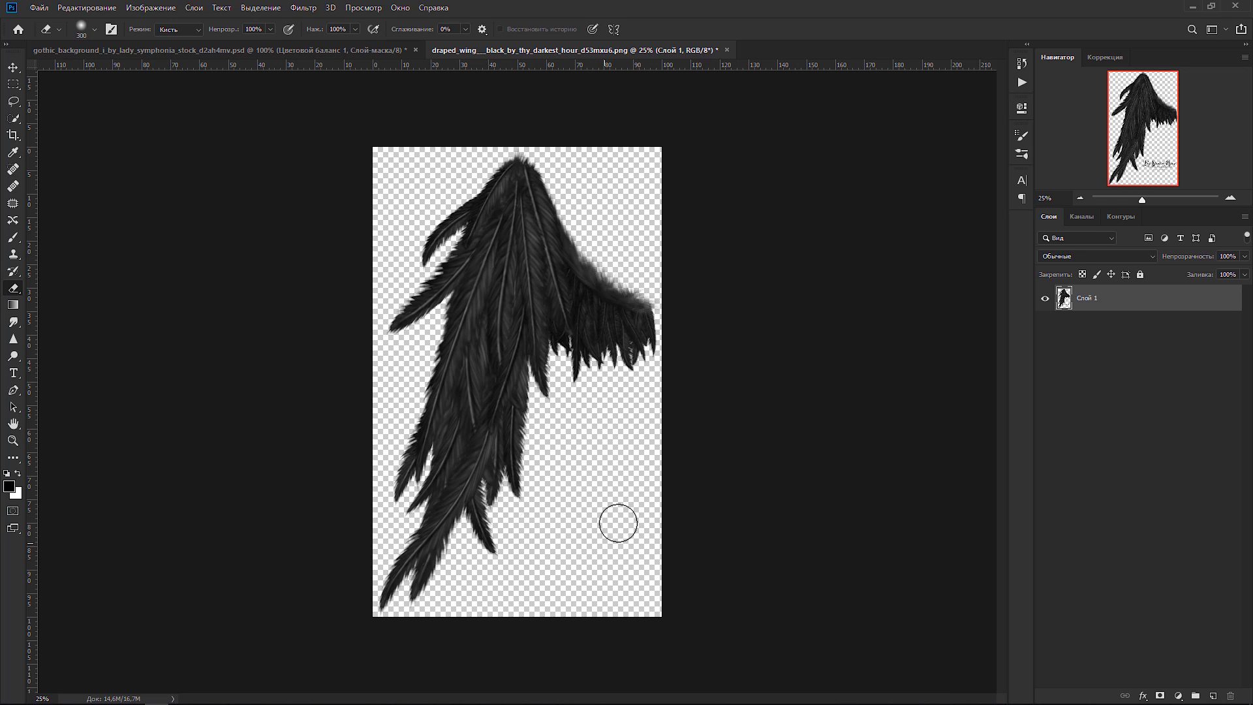
- Move the cleaned wing with the Move tool into the gothic scene document, directly above the girl's Color Balance layer
key("v")
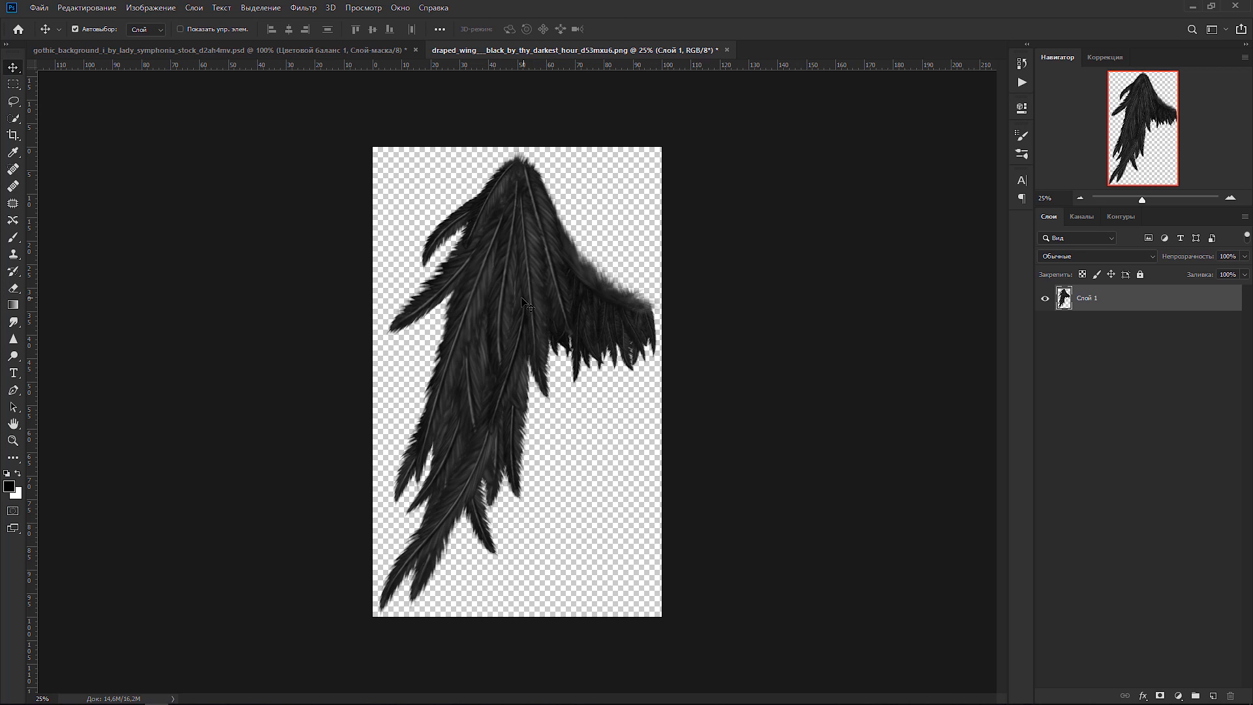
left_click_drag(522, 300, 427, 132)
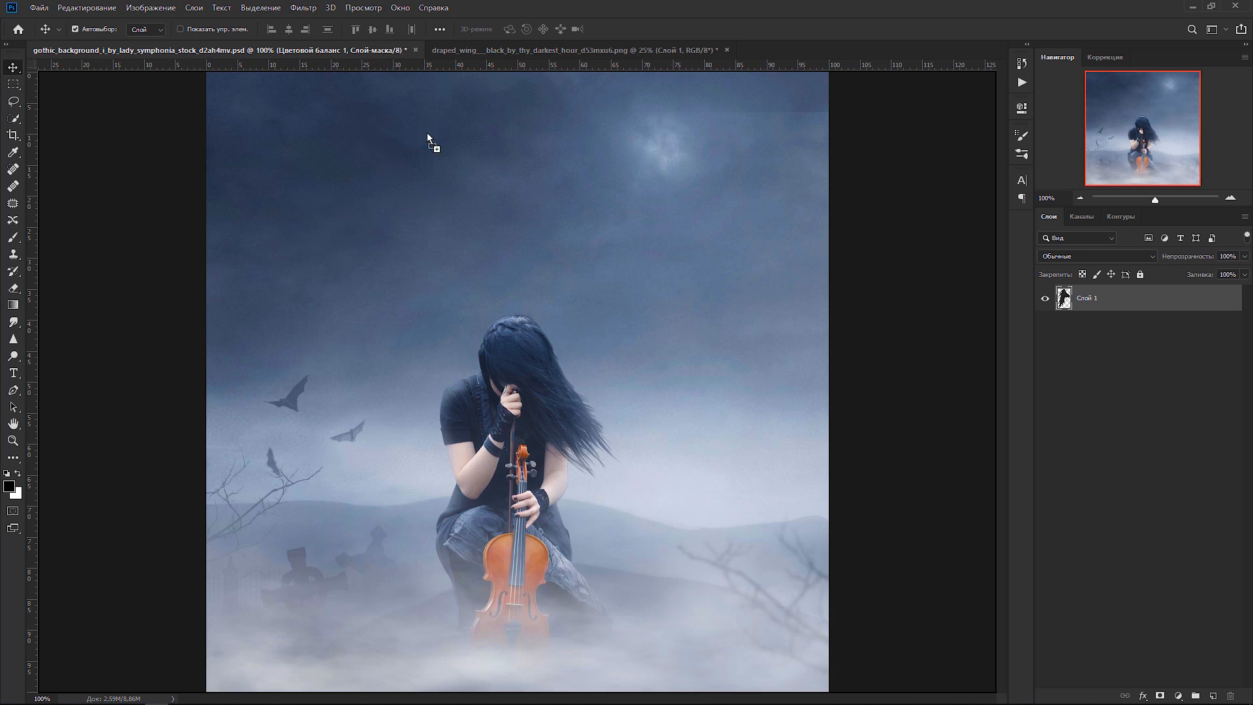
left_click_drag(445, 394, 446, 396)
scroll(472, 375, "down", 3)
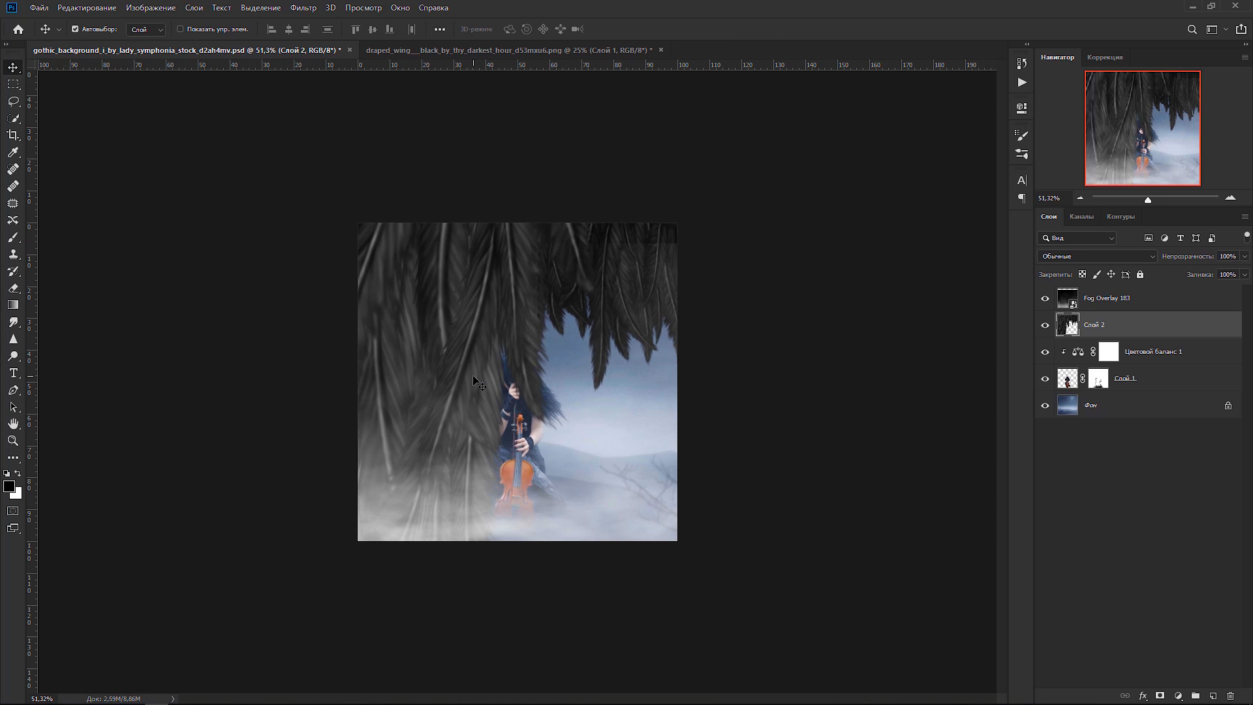
- Scale the wing down with Free Transform and place it behind the girl's shoulder on the side with the bats
key("ctrl+t")
key("ctrl+0")
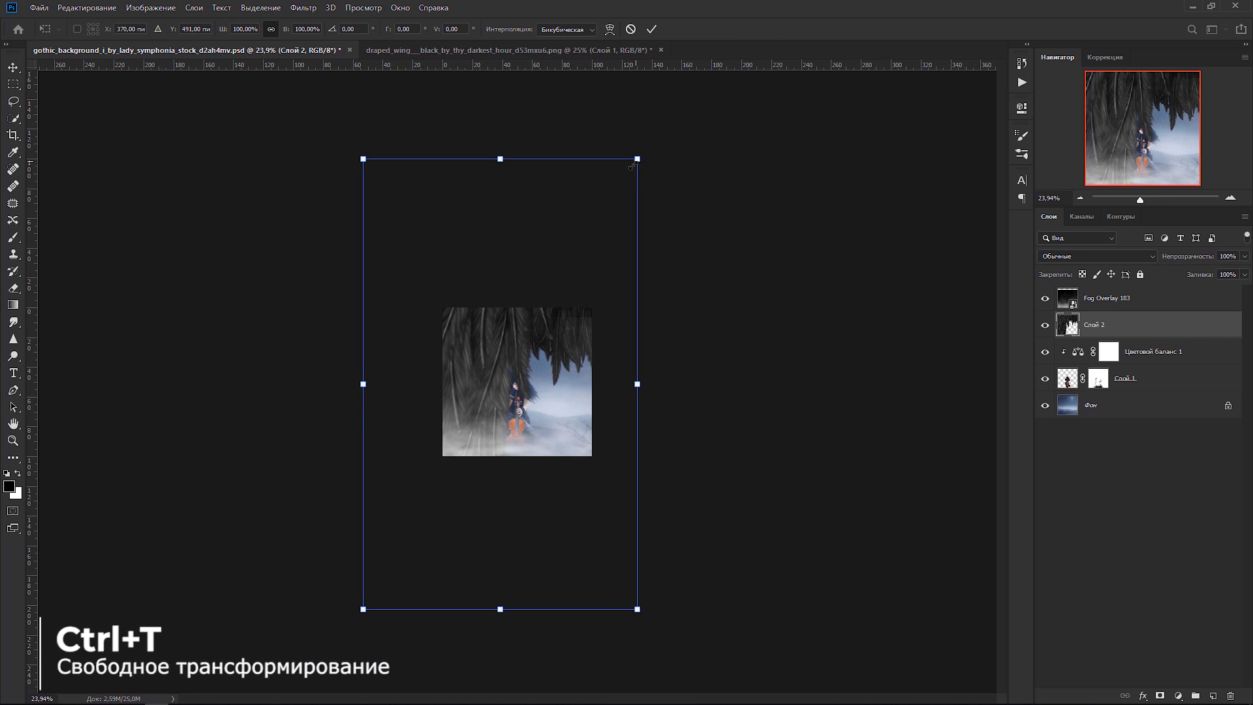
left_click_drag(638, 159, 424, 509)
left_click_drag(406, 534, 501, 378)
scroll(499, 377, "up", 17)
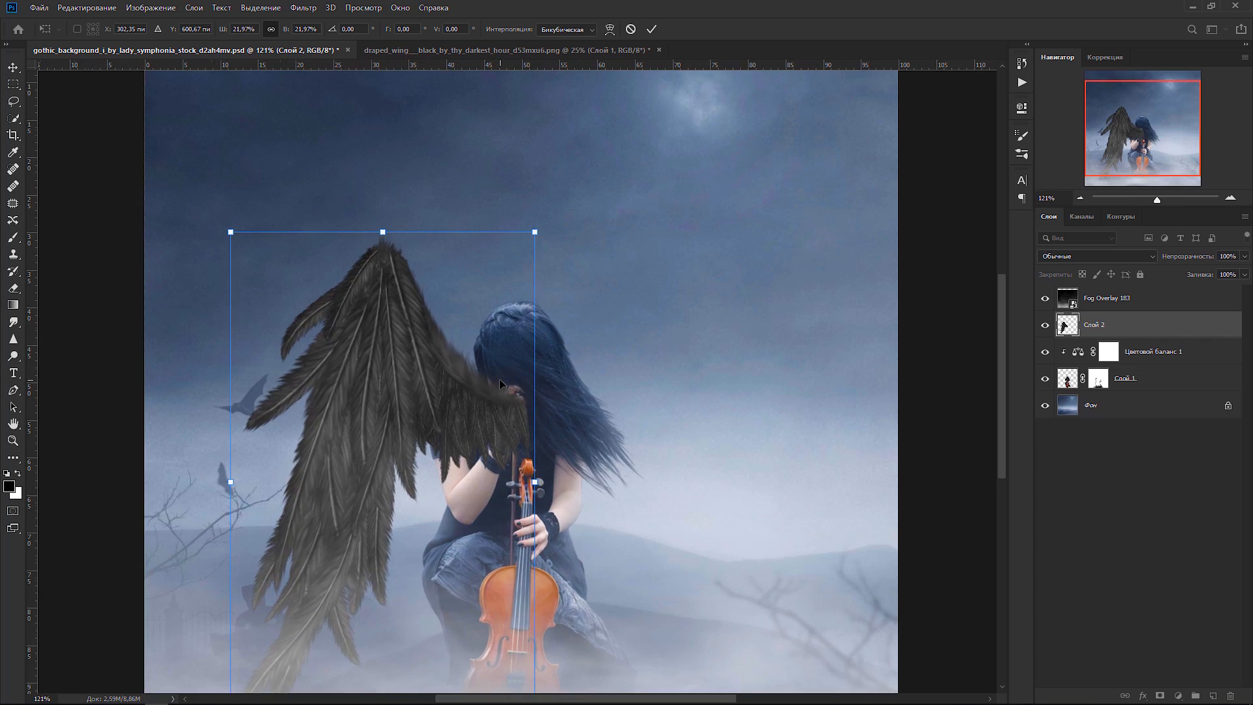
scroll(501, 378, "down", 3)
left_click_drag(527, 268, 441, 409)
left_click_drag(361, 463, 411, 379)
left_click_drag(492, 323, 529, 265)
left_click_drag(451, 350, 428, 398)
left_click(652, 30)
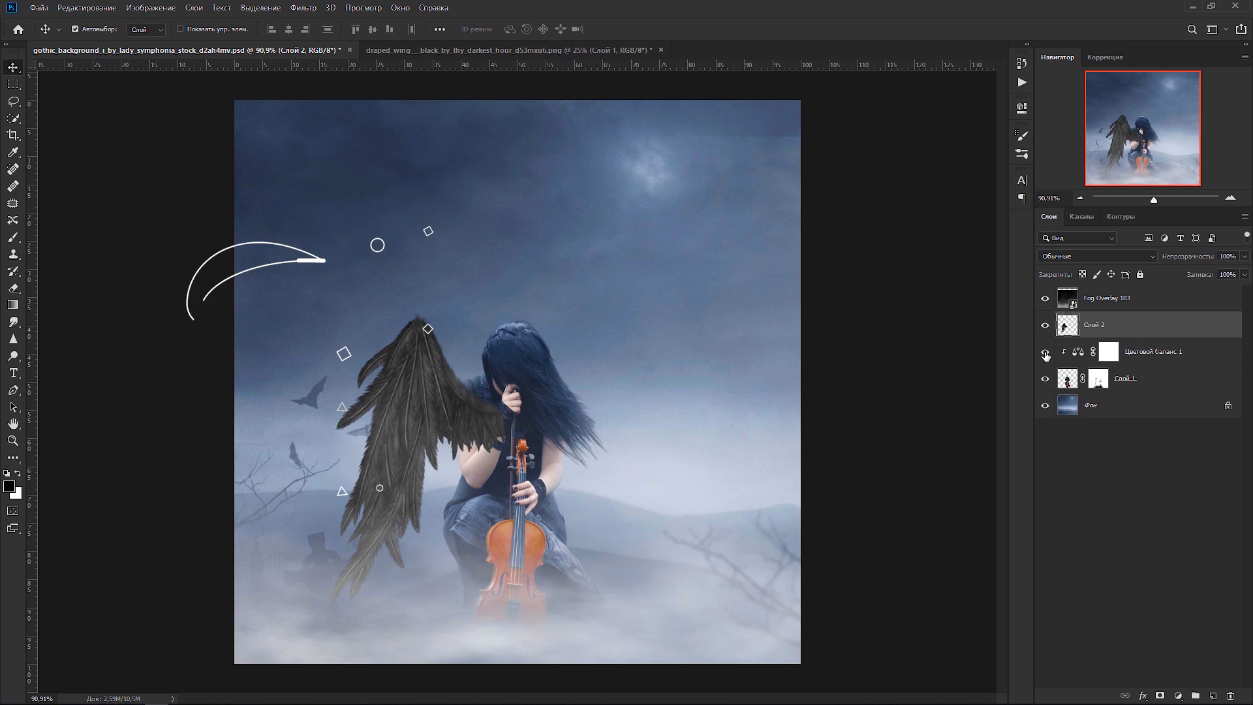
- Put the wing layer beneath the girl's layer and shift the wing slightly up with Free Transform
left_click_drag(1064, 331, 1059, 391)
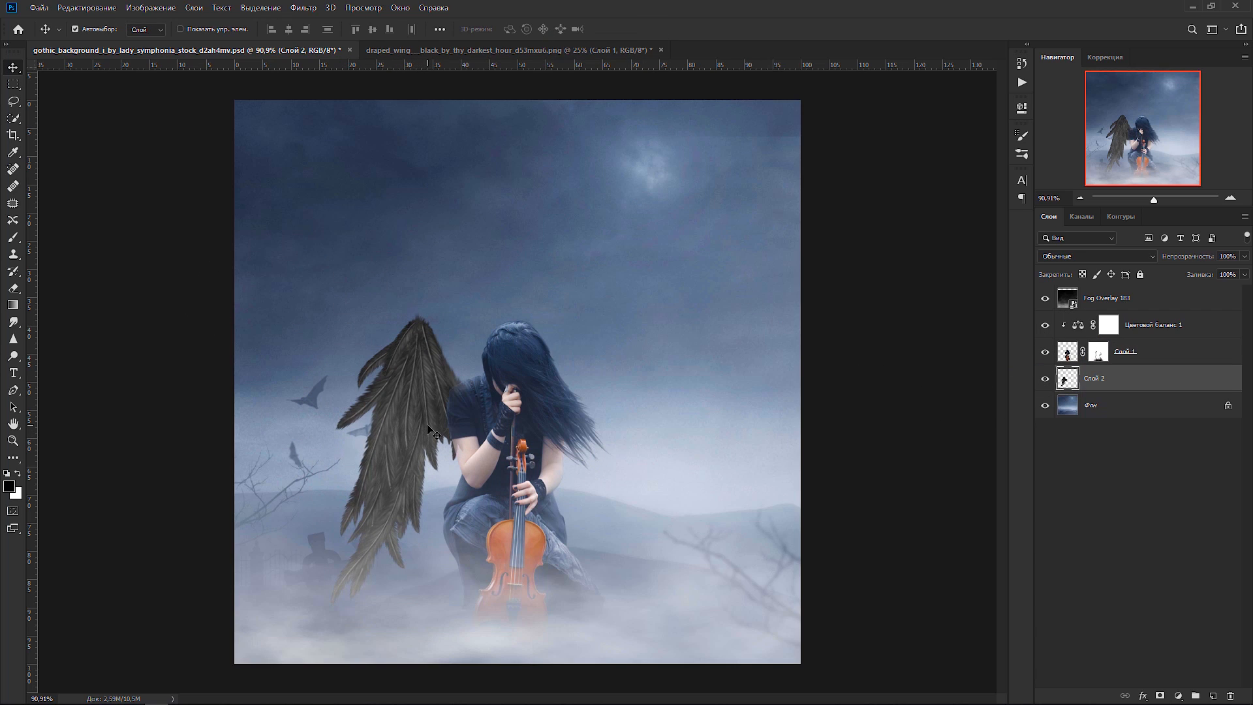
key("ctrl+t")
left_click_drag(400, 444, 402, 431)
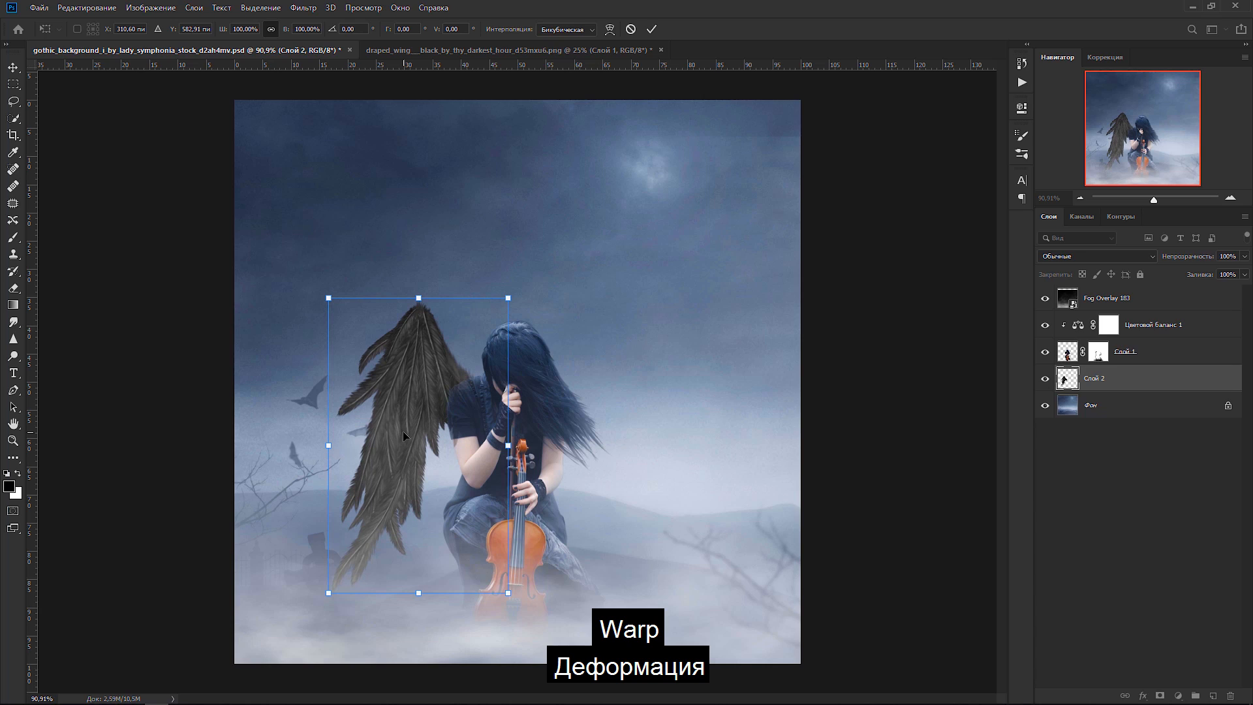
- Warp the wing so its outer feathers and lower tip bend inward and its base follows the girl's shoulder
right_click(405, 413)
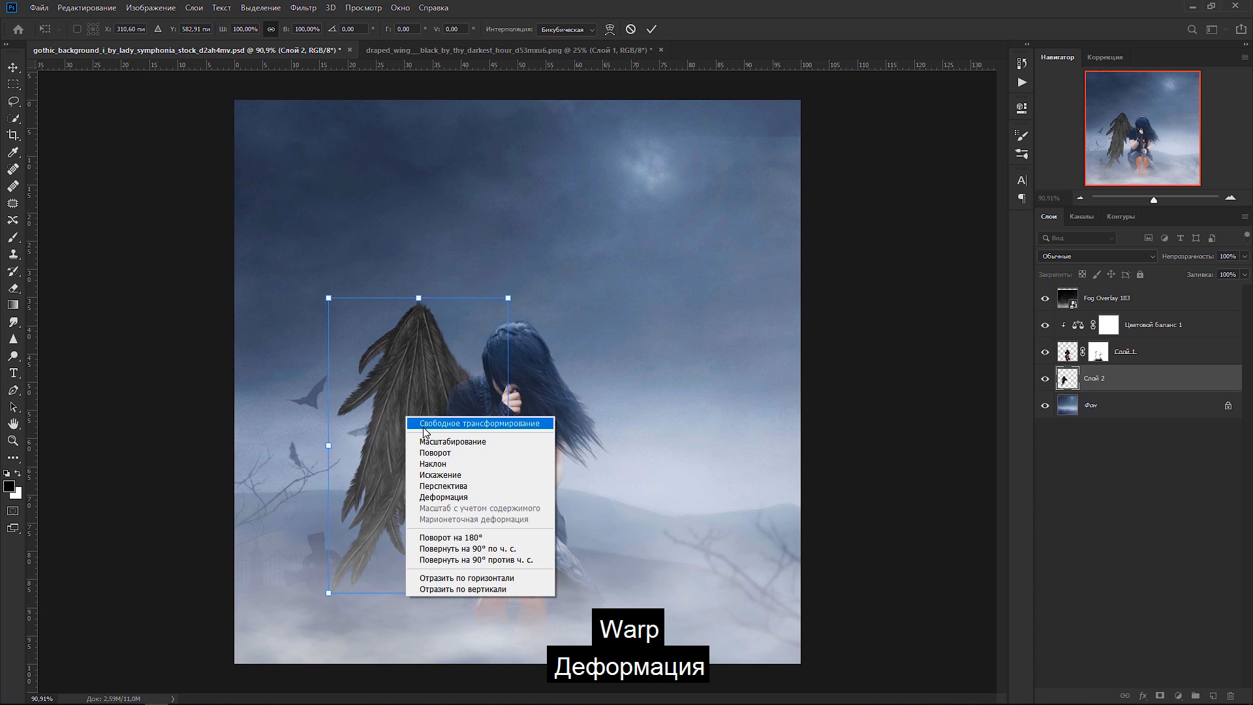
left_click(443, 497)
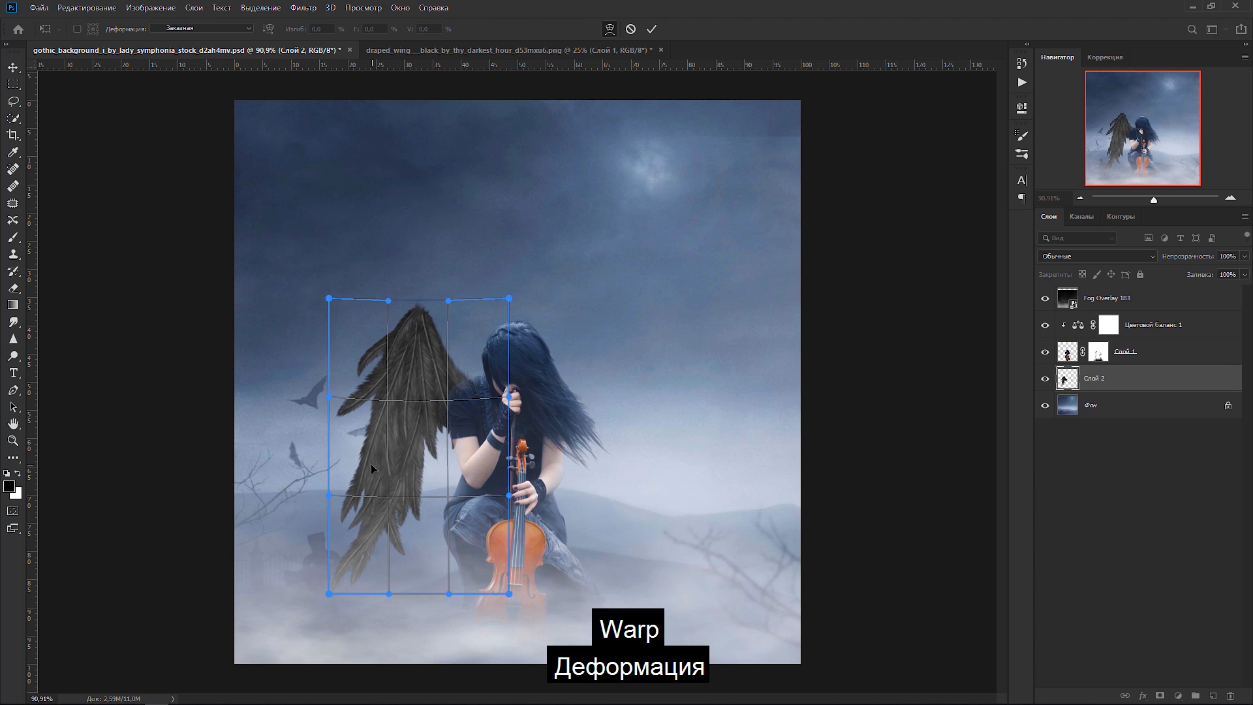
left_click_drag(371, 464, 372, 466)
left_click_drag(344, 554, 353, 549)
left_click_drag(376, 425, 460, 372)
left_click_drag(435, 471, 427, 465)
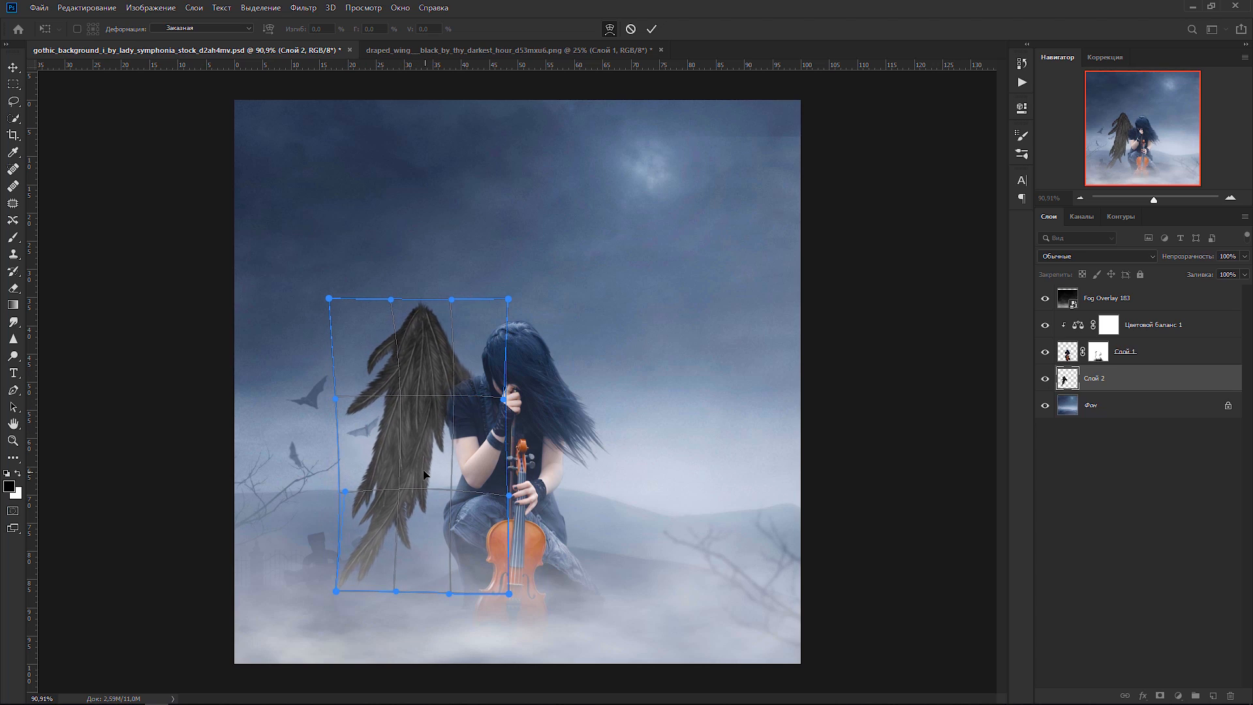
left_click_drag(352, 576, 359, 574)
left_click_drag(401, 450, 395, 443)
left_click_drag(465, 345, 475, 343)
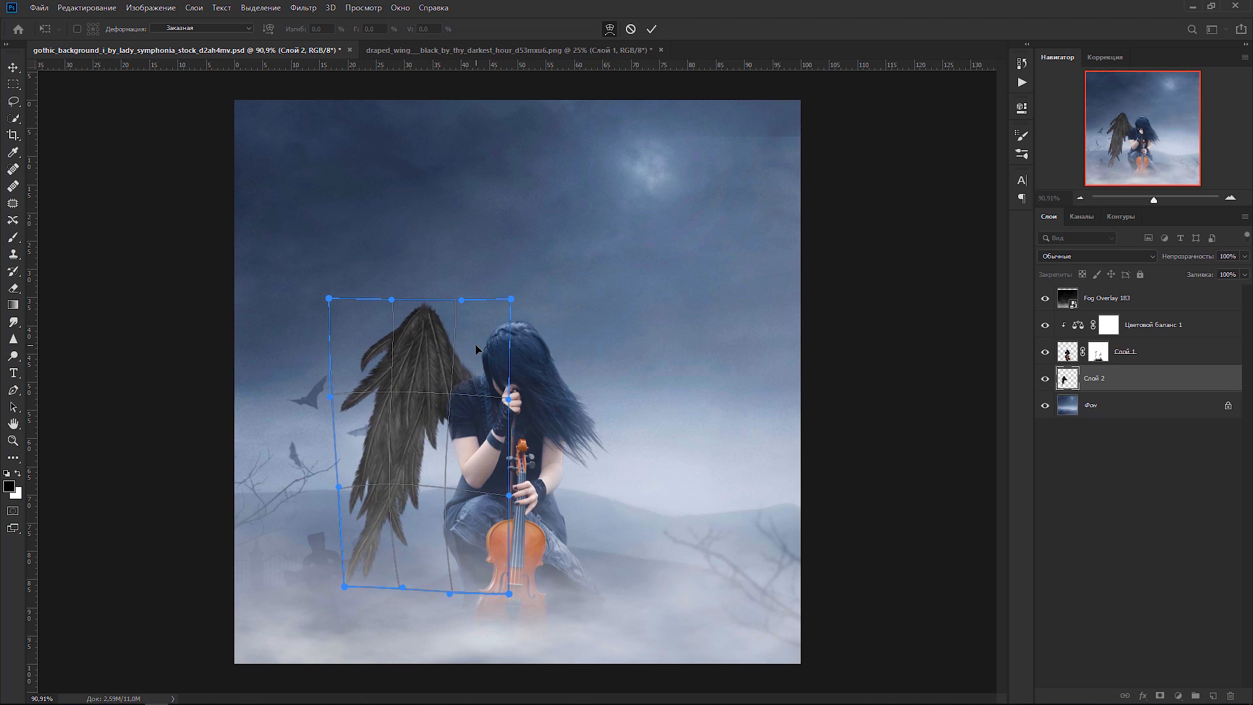
left_click_drag(406, 379, 399, 377)
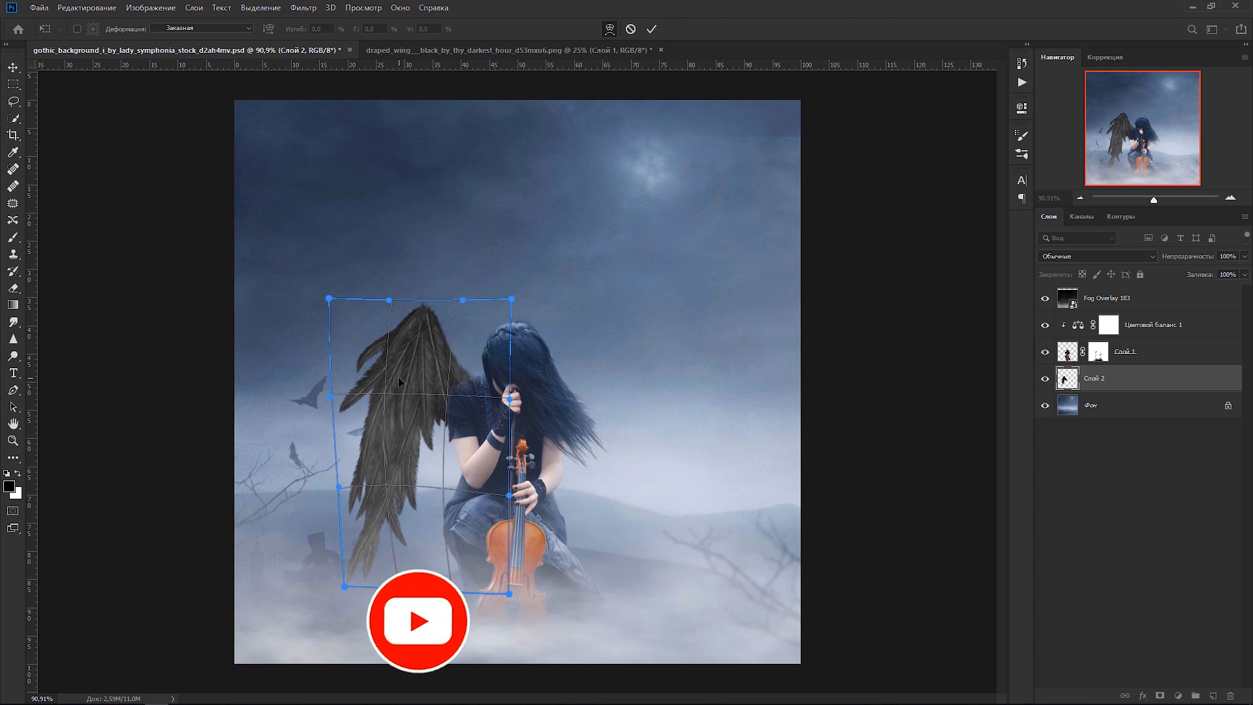
left_click(654, 29)
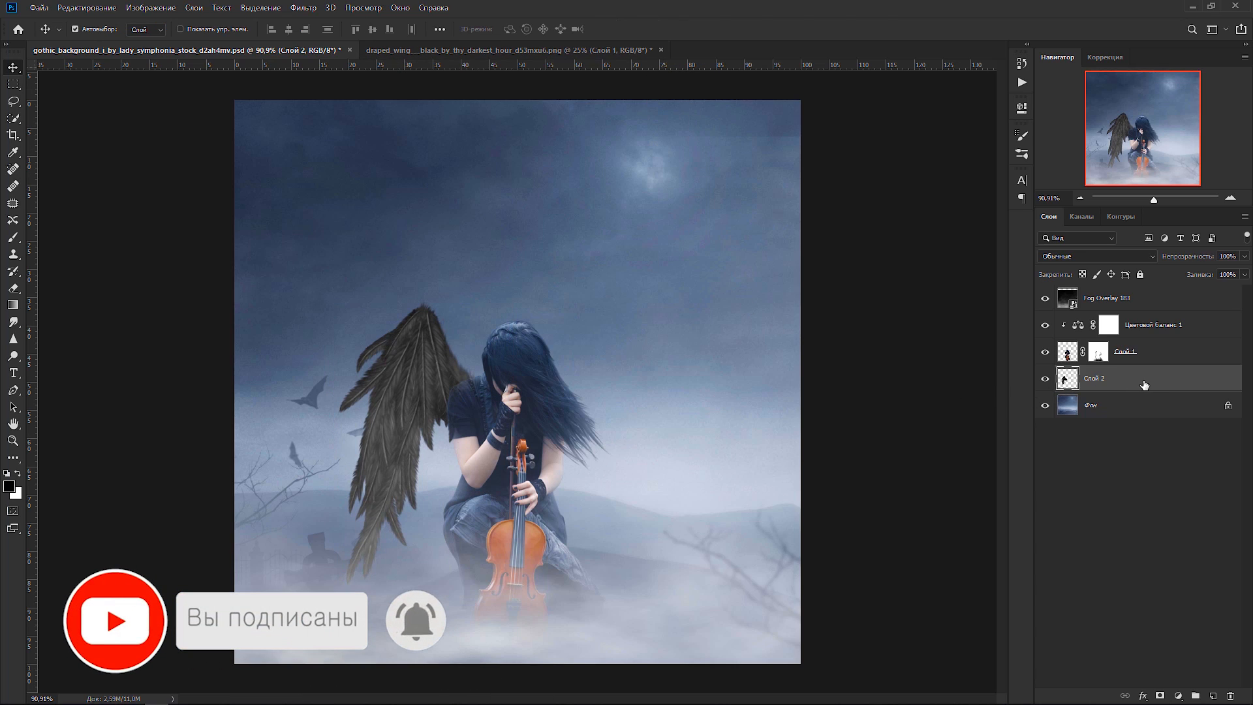
- Duplicate the wing layer, flip the copy horizontally with Free Transform, and place it behind the girl's other shoulder
left_click_drag(1144, 385, 1215, 695)
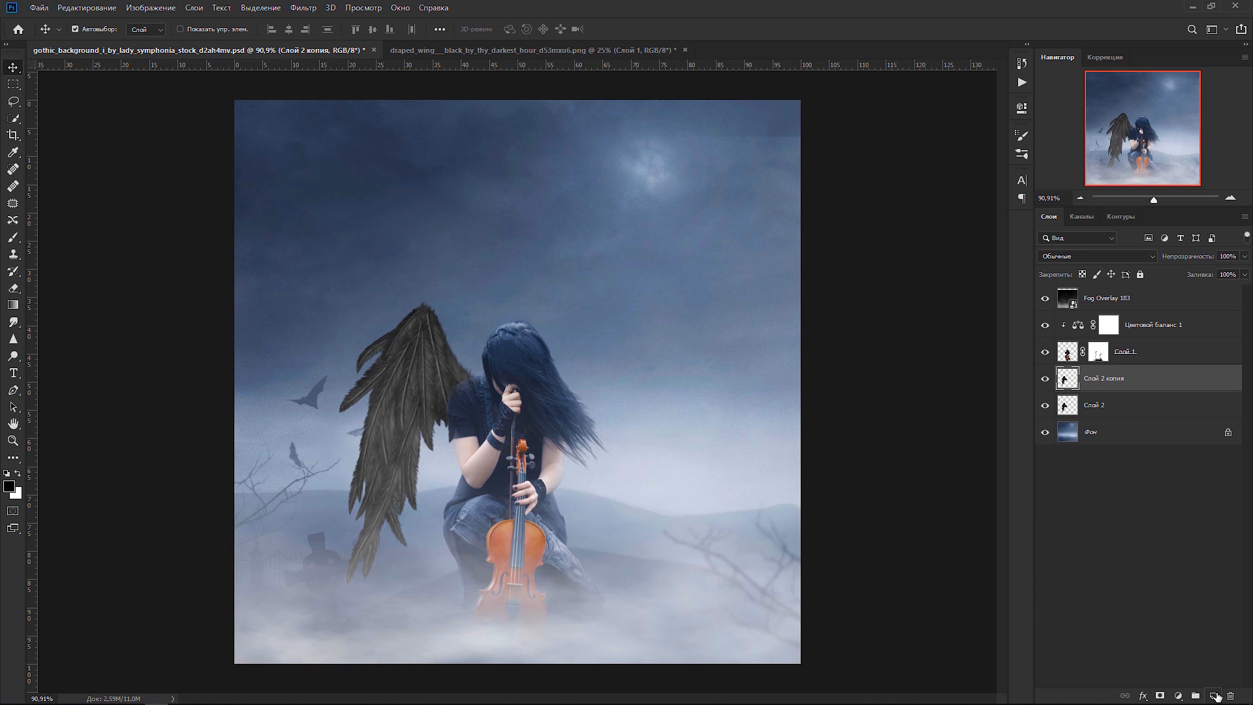
key("ctrl+t")
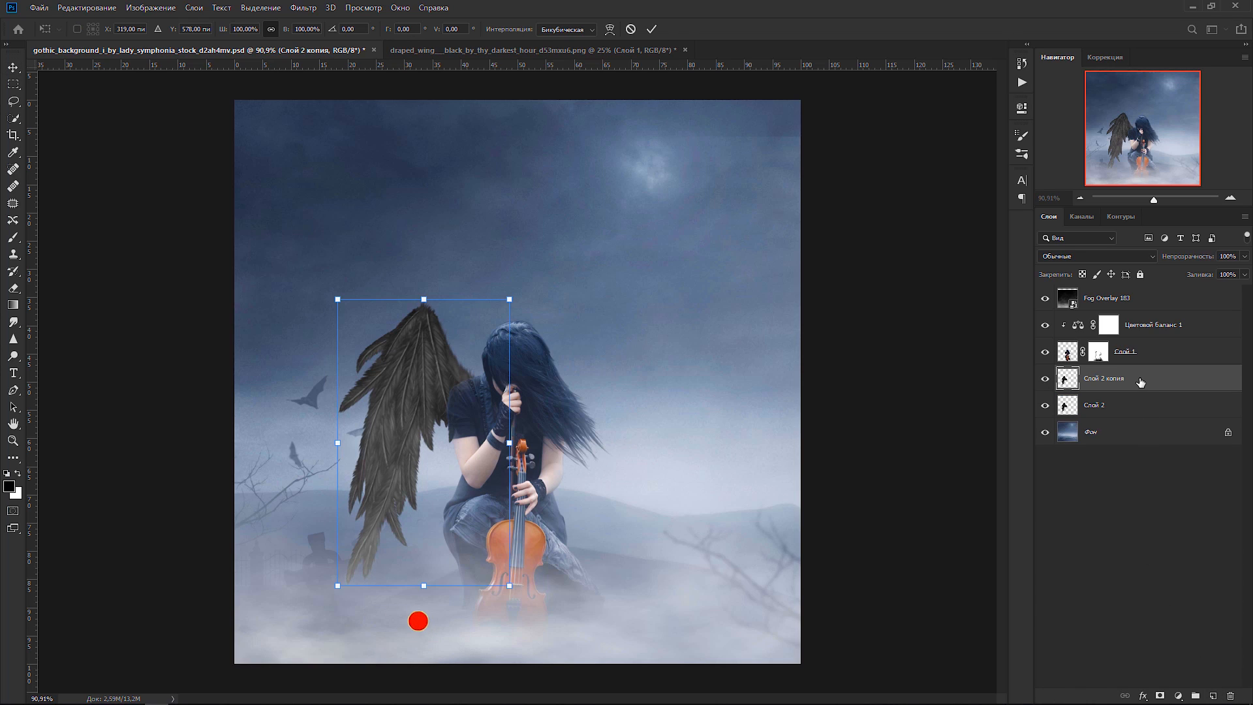
right_click(411, 424)
left_click(457, 584)
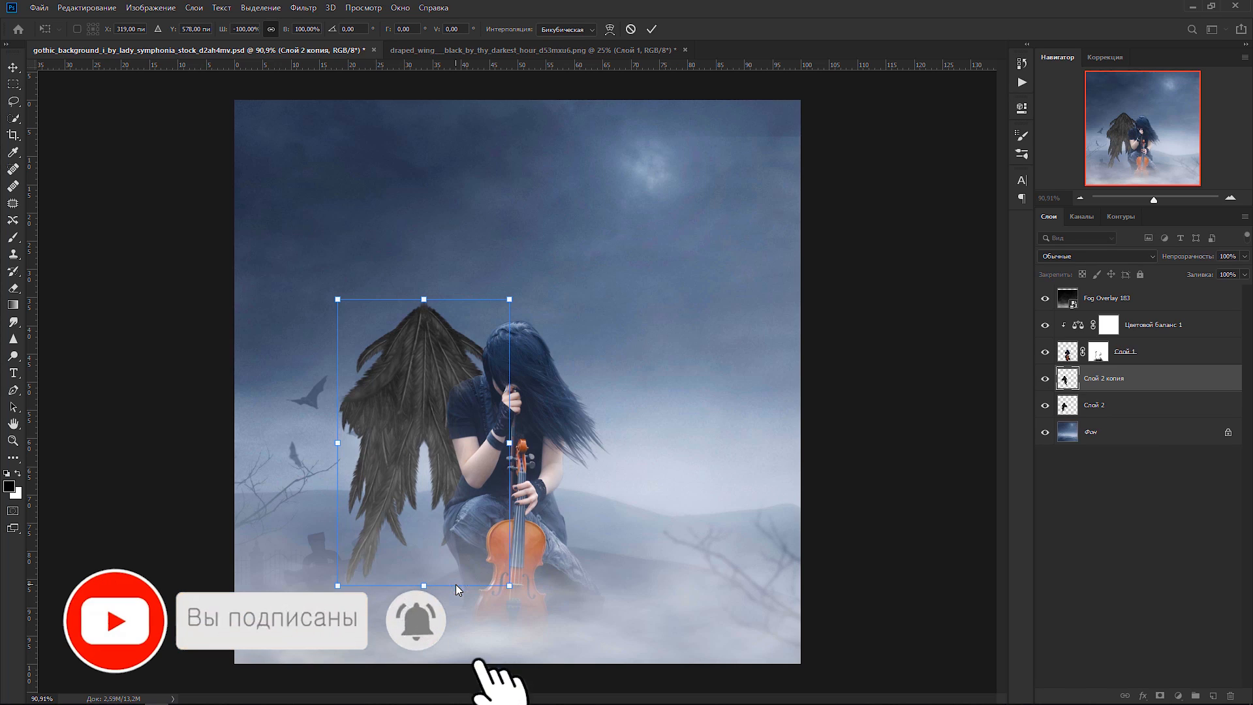
left_click_drag(430, 418, 618, 404)
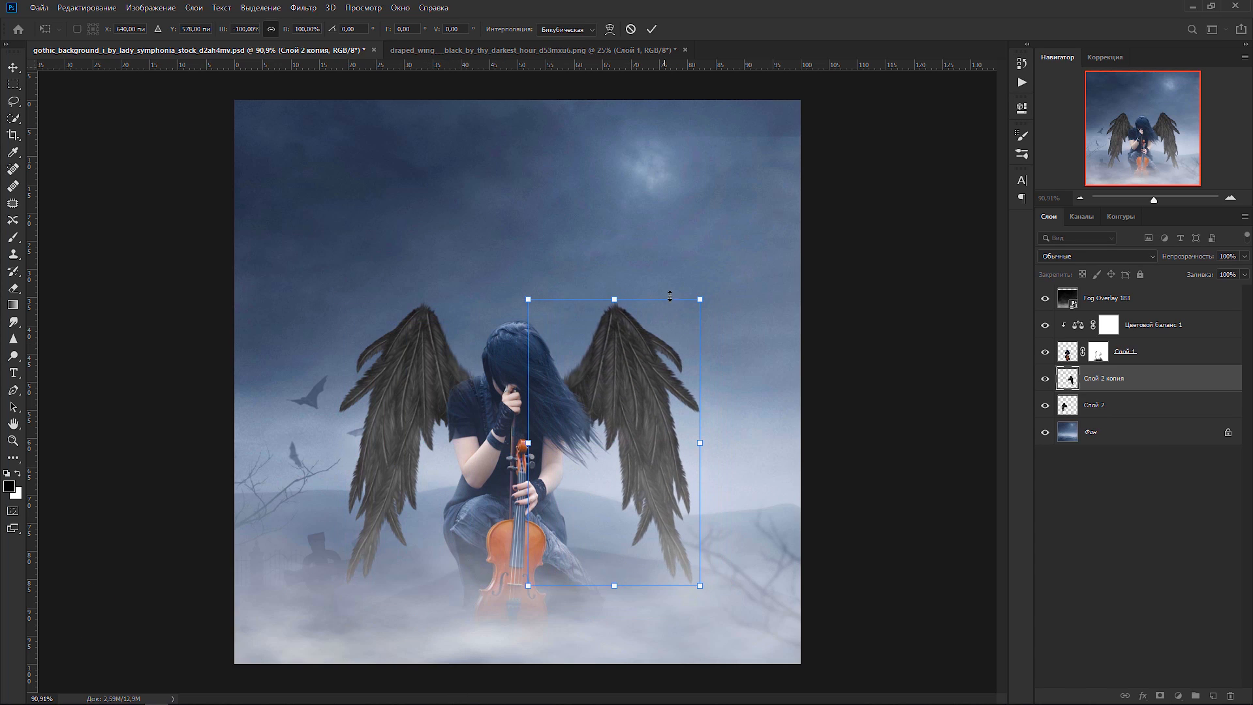
left_click(650, 30)
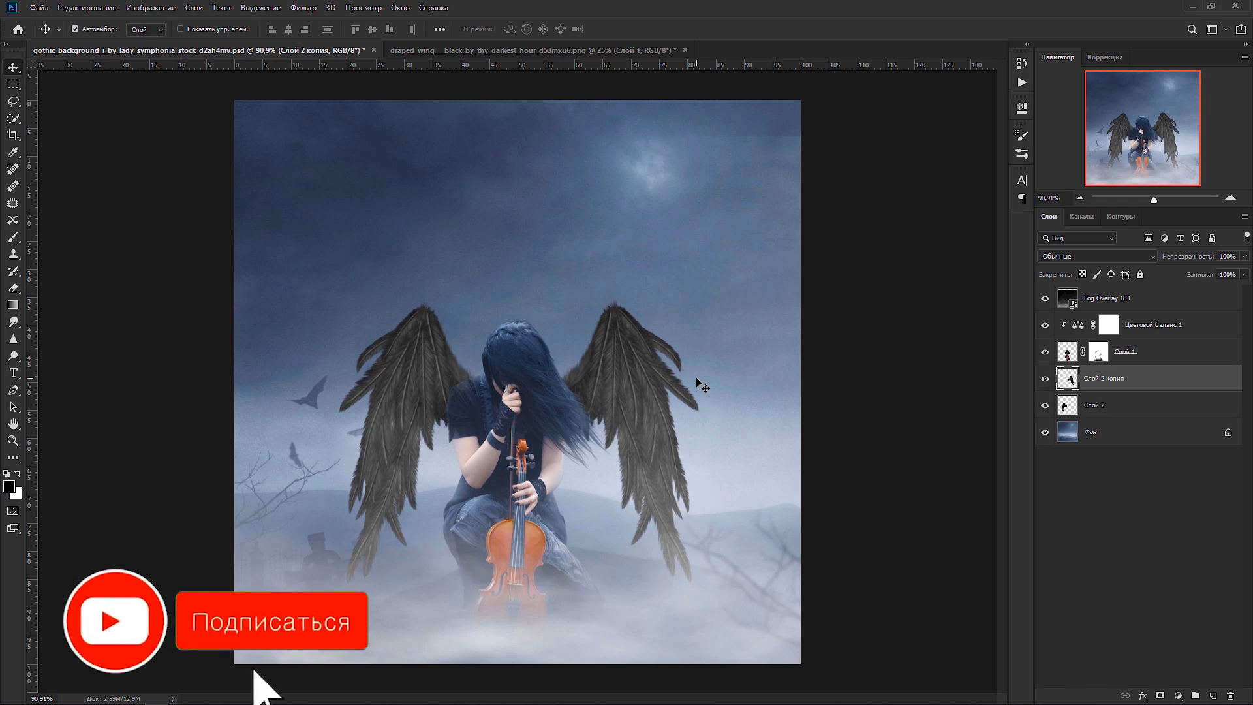
- Group both wing layers and name the group Крылья
left_click(1046, 406)
left_click(1046, 406)
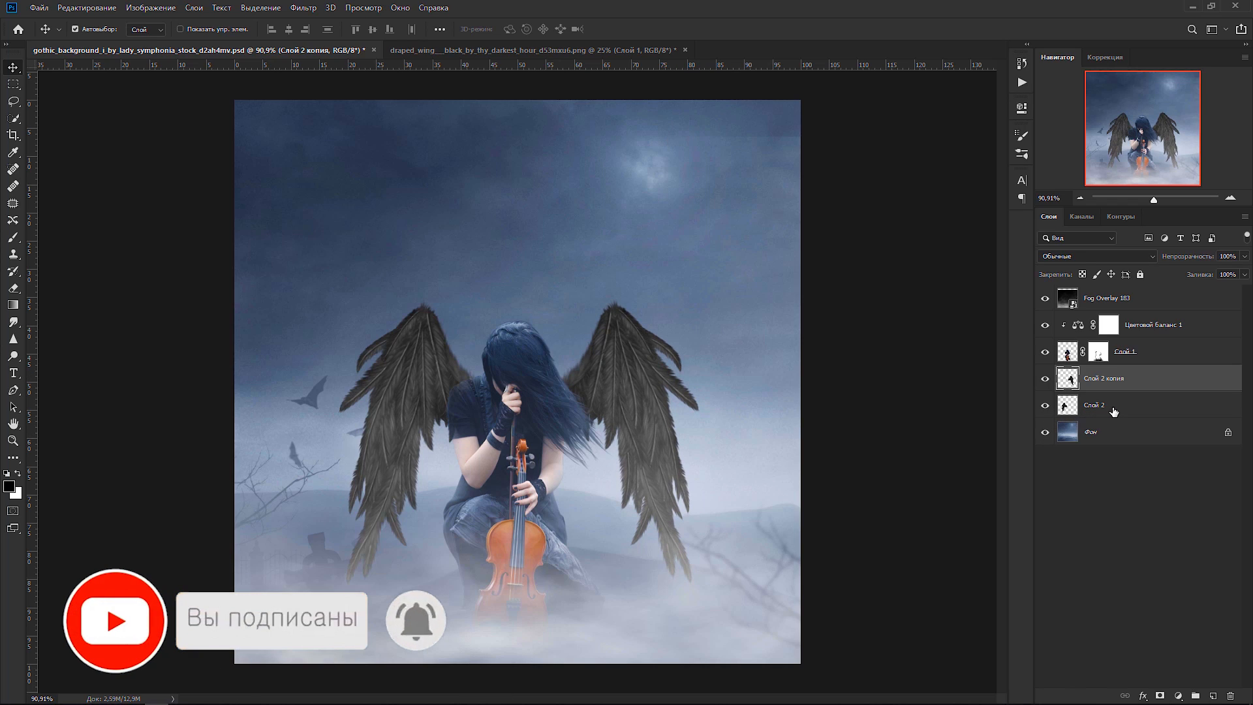
left_click(1113, 409, "shift")
left_click(1195, 696)
double_click(1092, 373)
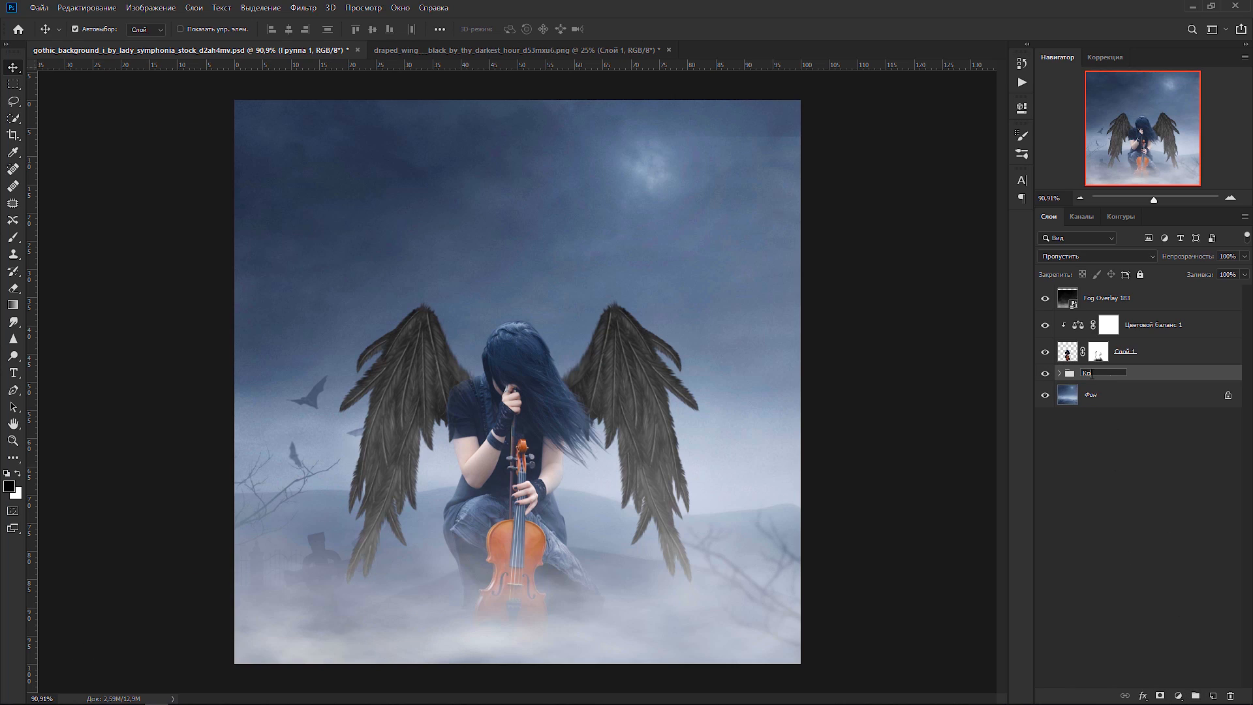
type("Крылья")
key("Return")
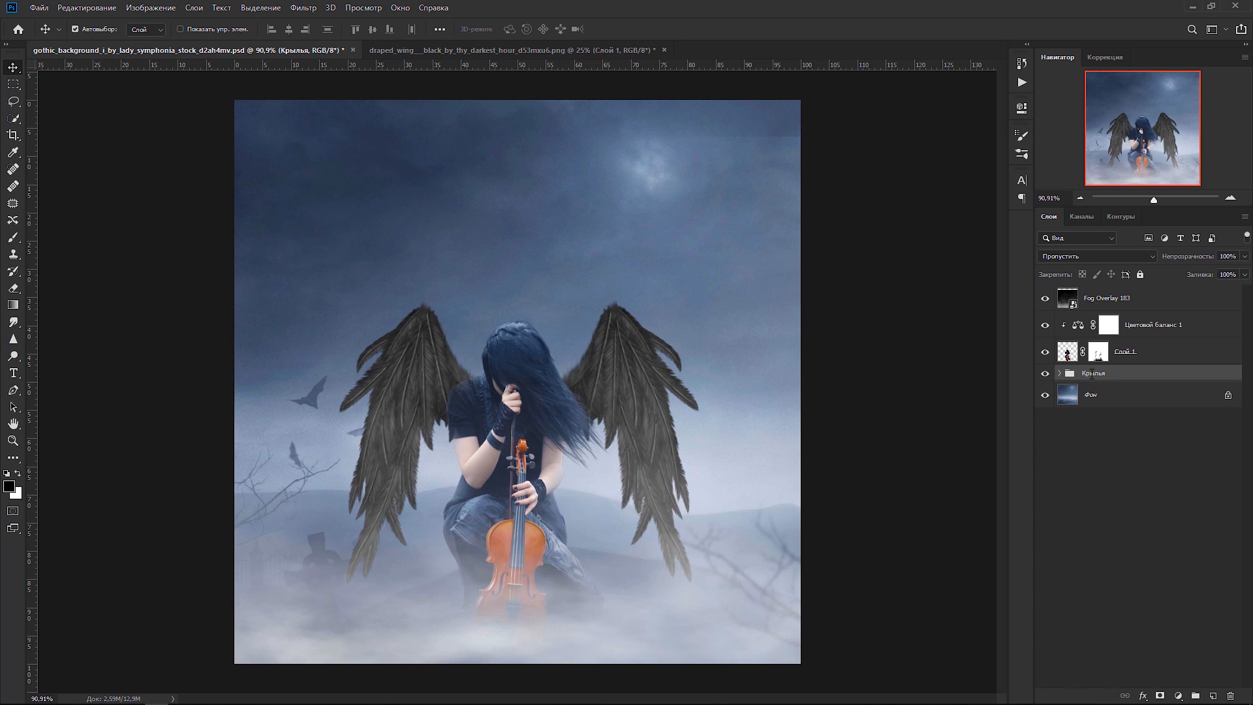
- Add a Color Balance layer clipped to the wings group and set its midtones to cyan–red -17 and yellow–blue +12
left_click(1178, 697)
left_click(1177, 591)
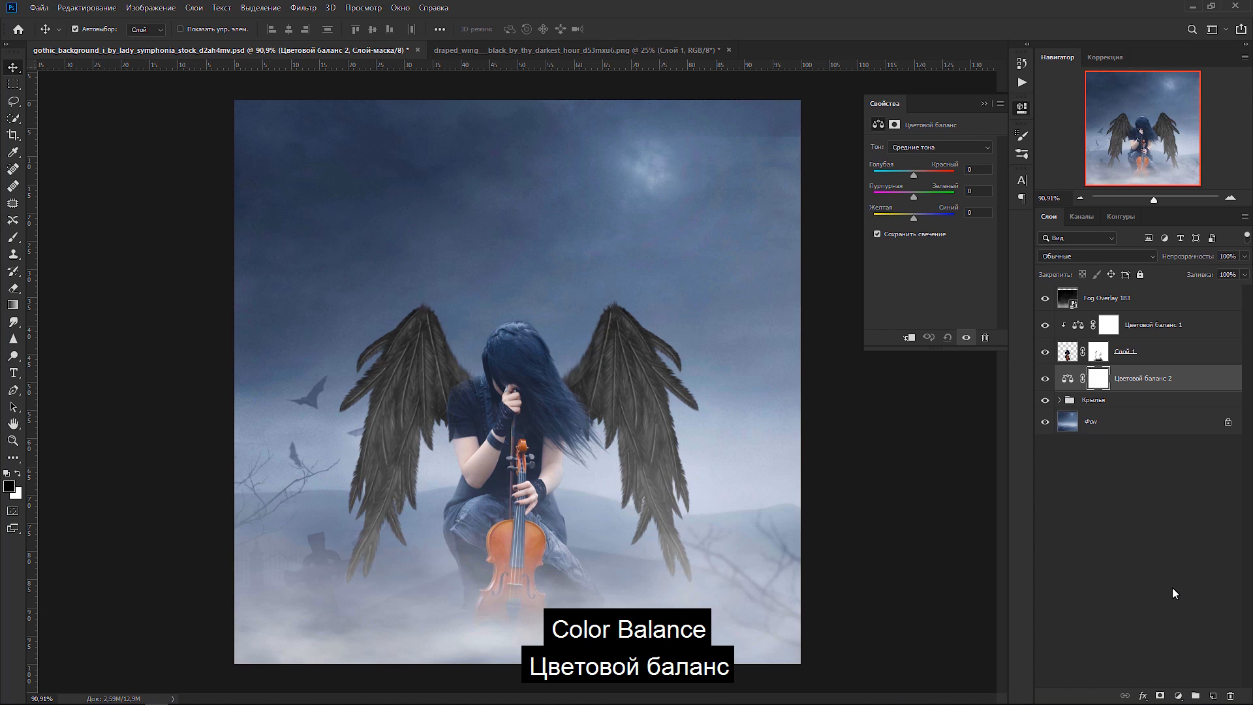
left_click(910, 338)
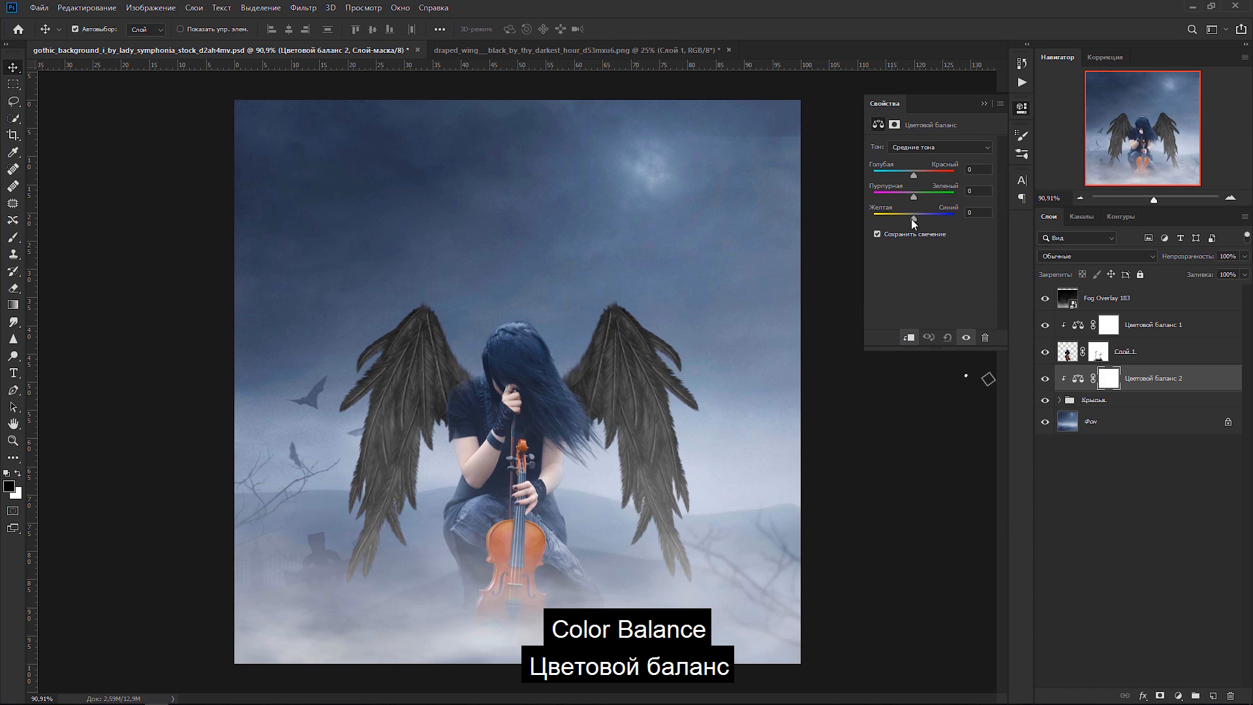
left_click_drag(906, 219, 919, 220)
left_click_drag(915, 175, 915, 217)
- Set the wings' Color Balance shadows to red +6 and blue +6, and the highlights to red +6 and blue +2
left_click(921, 148)
left_click(914, 159)
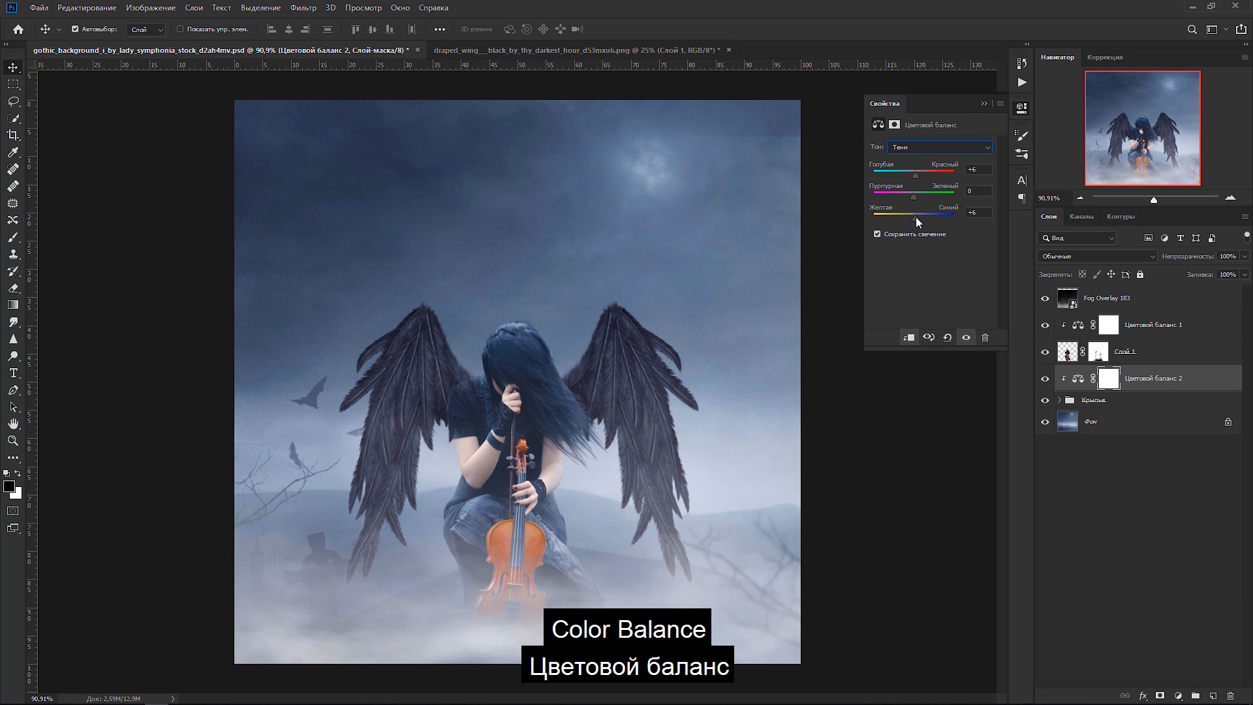
key("Down")
key("Down")
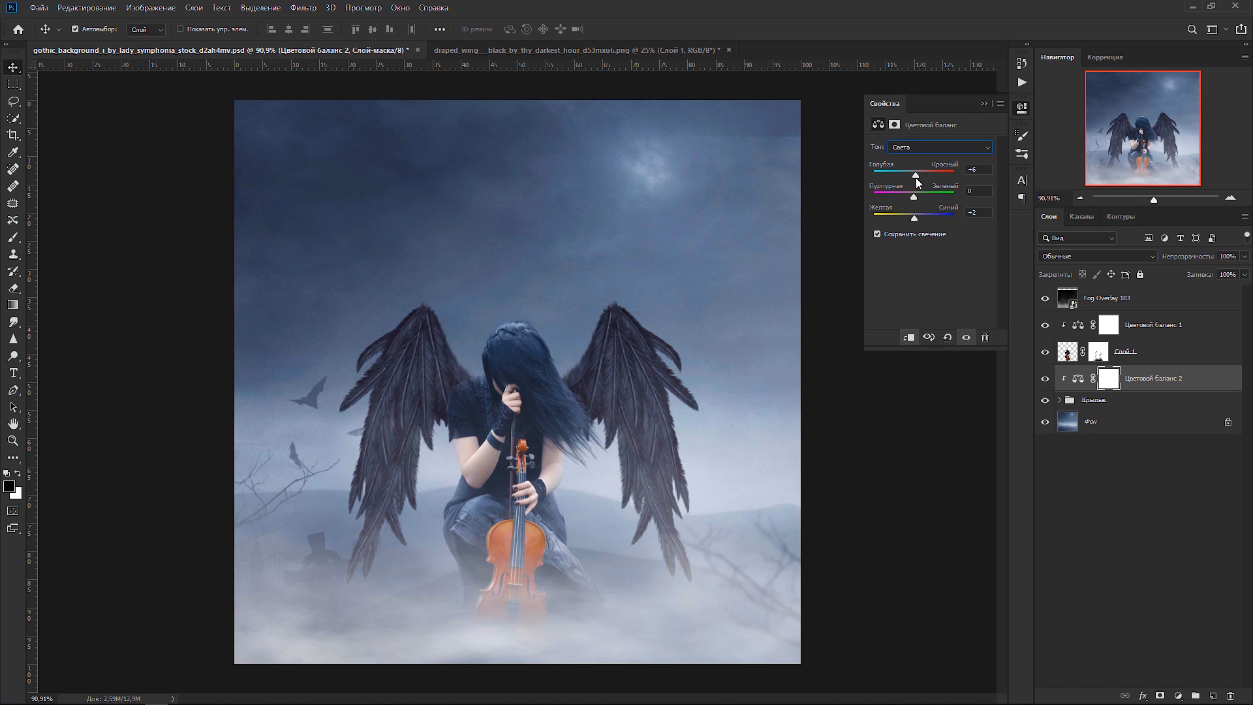
left_click(1170, 389)
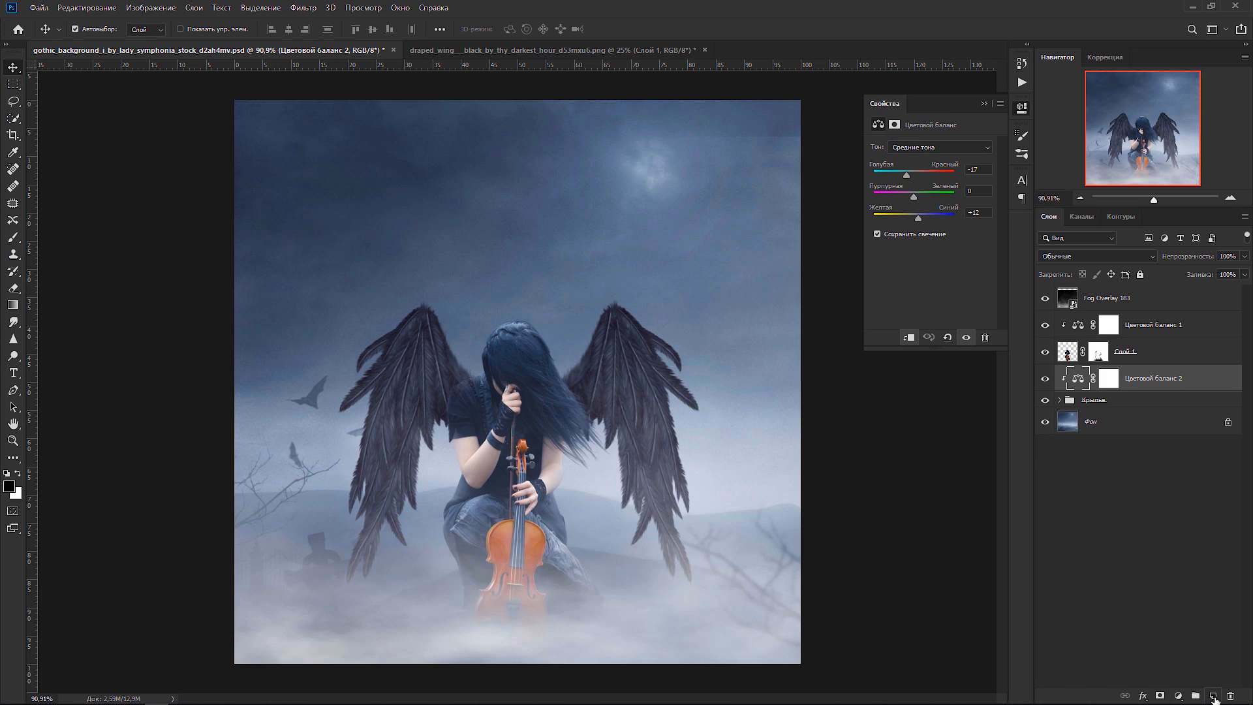
- Create a new layer above the wings' Color Balance, clip it to the wings group, and set its blend mode to Soft Light
left_click(1213, 697)
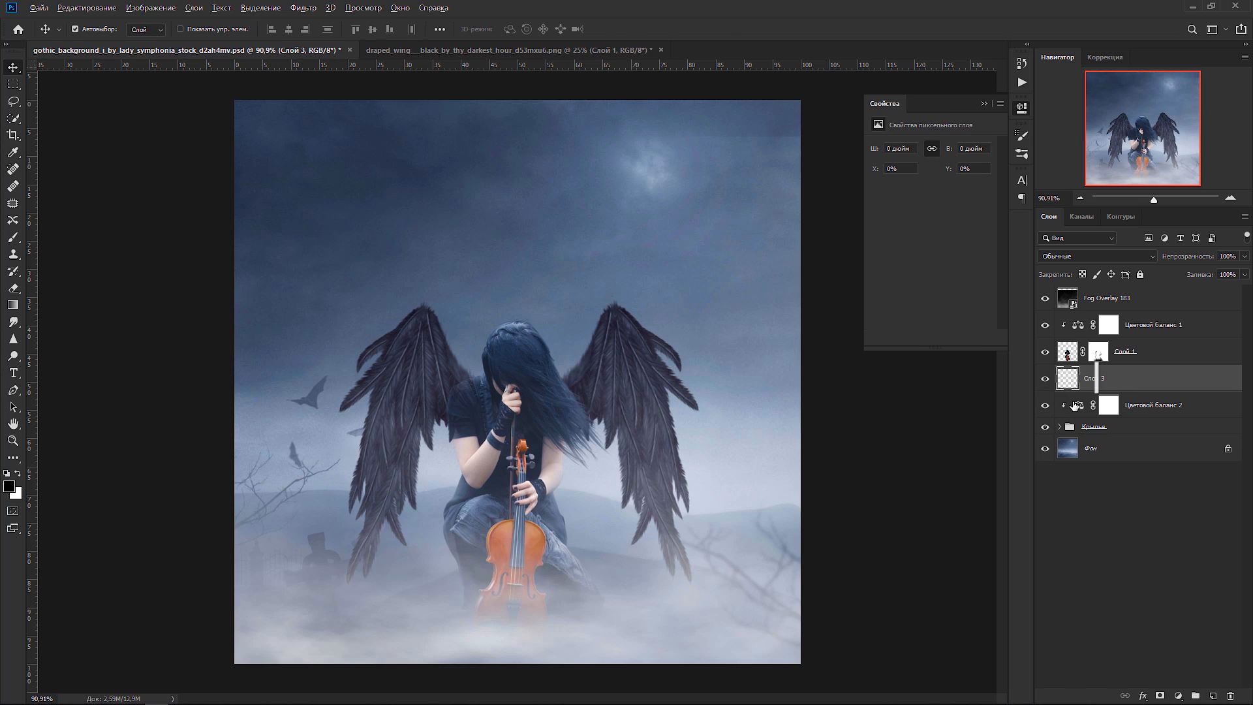
left_click(1078, 364, "alt")
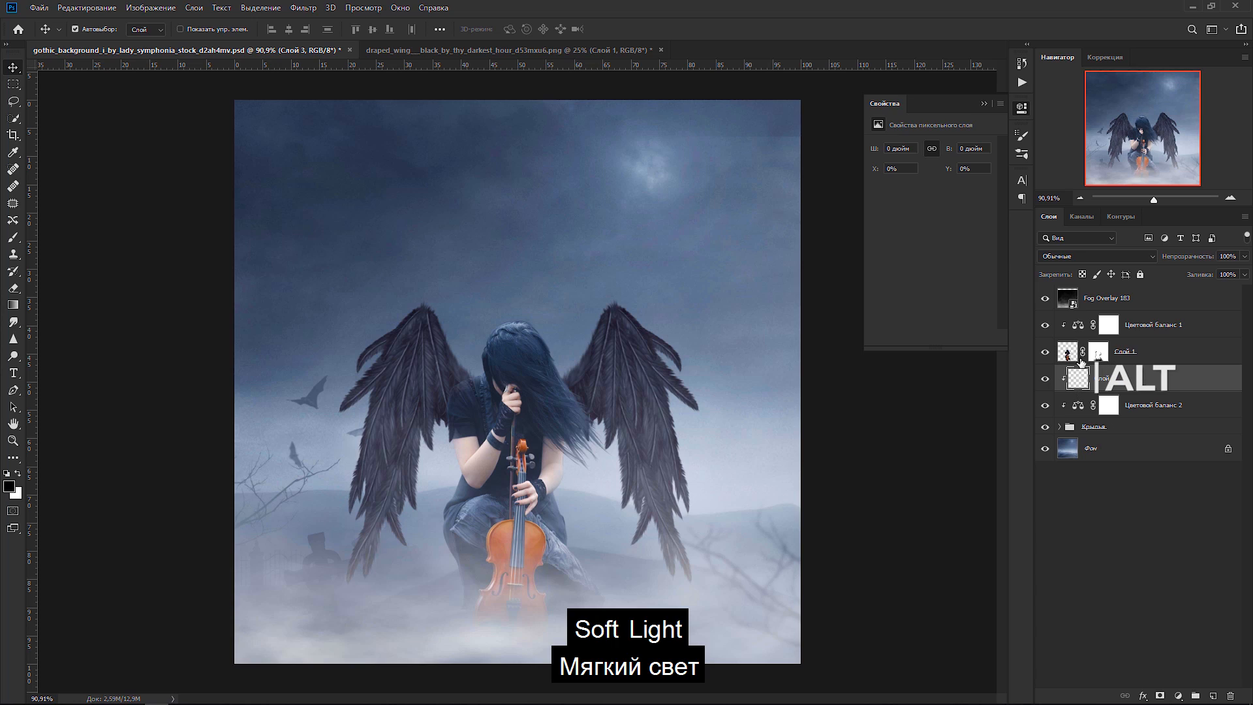
left_click(1080, 258)
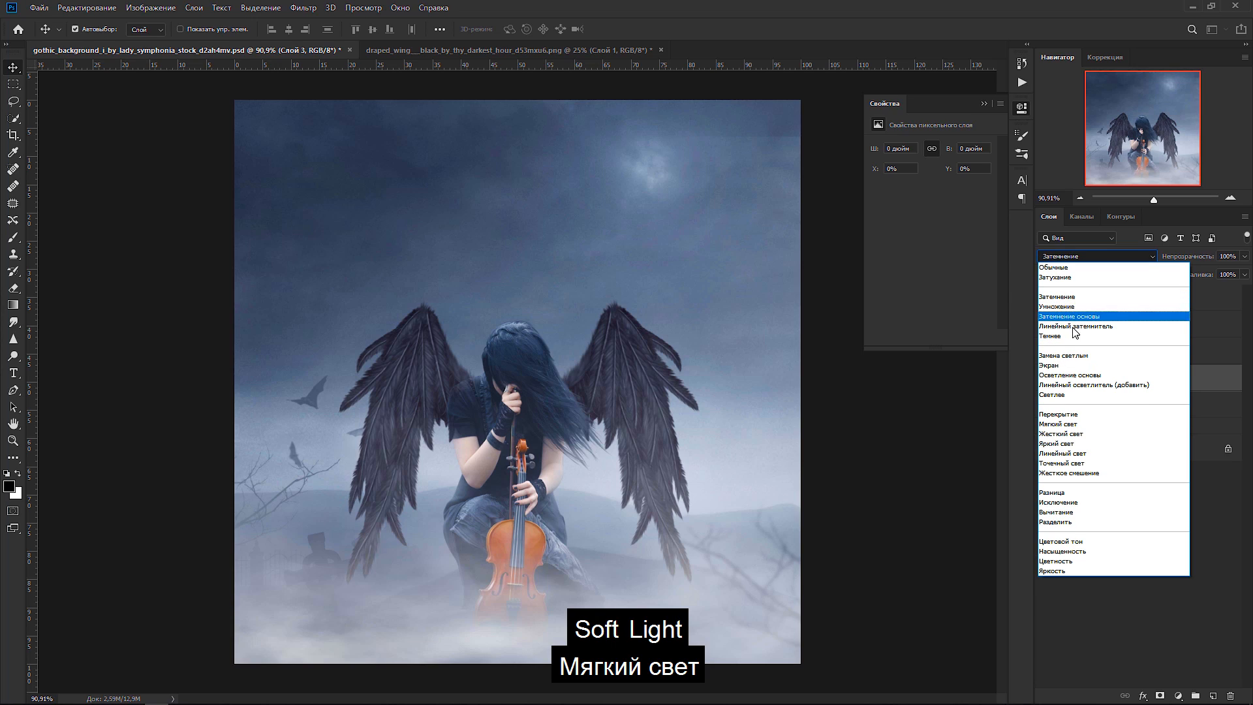
left_click(1072, 424)
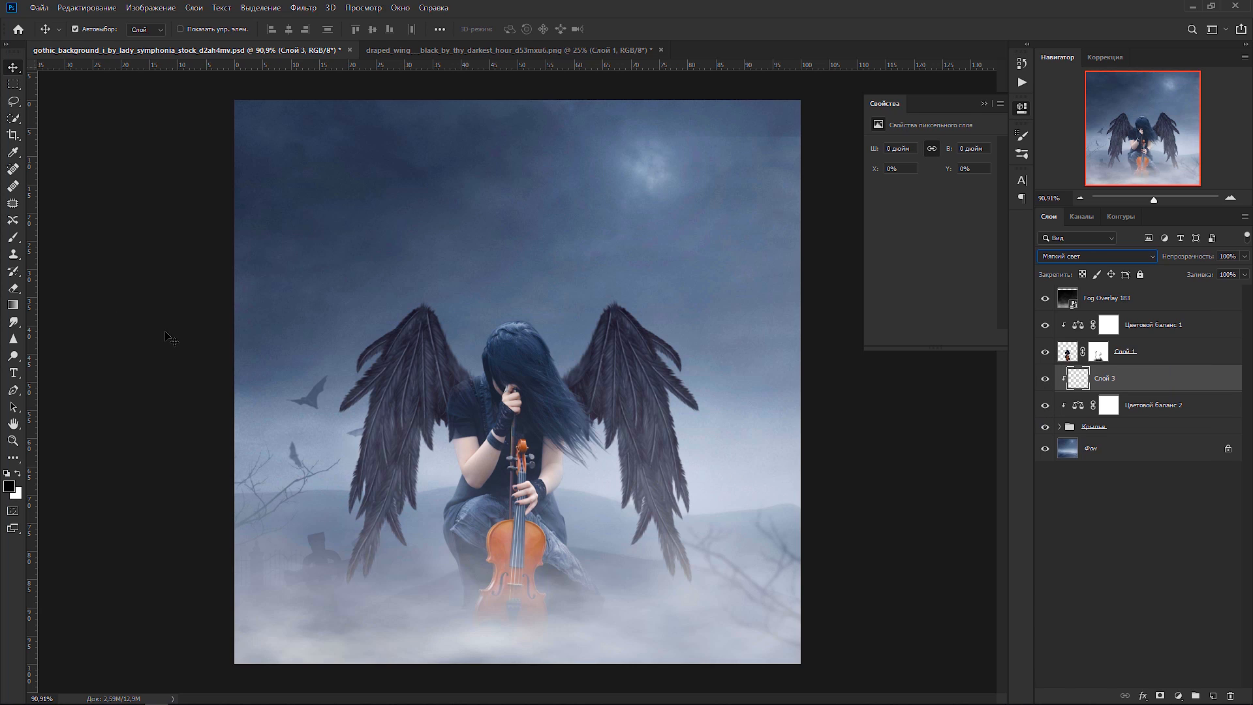
- Paint highlights on the upper feathers of both wings with a soft white brush of size 40 at 29% opacity
key("b")
scroll(423, 333, "up", 3)
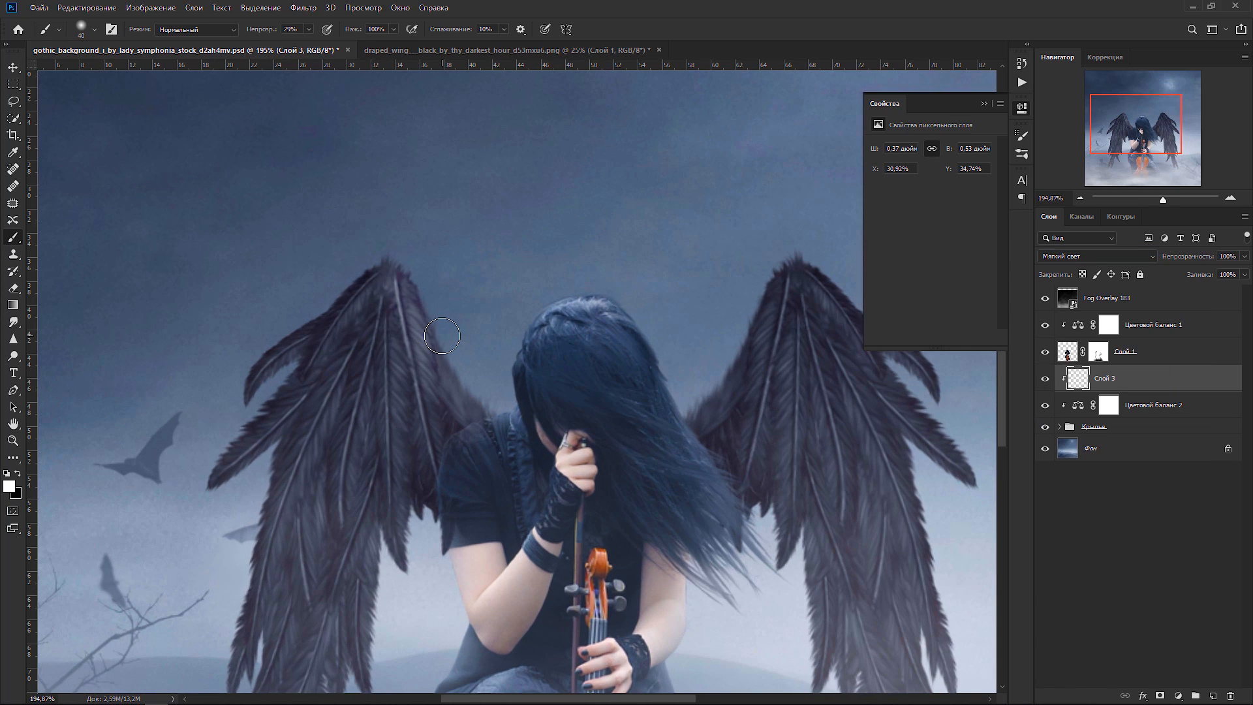
left_click(985, 104)
mouse_move(808, 272)
left_mouse_down()
mouse_move(831, 302)
mouse_move(755, 354)
mouse_move(739, 381)
left_mouse_up()
mouse_move(910, 357)
left_mouse_down()
mouse_move(868, 311)
mouse_move(940, 424)
left_mouse_up()
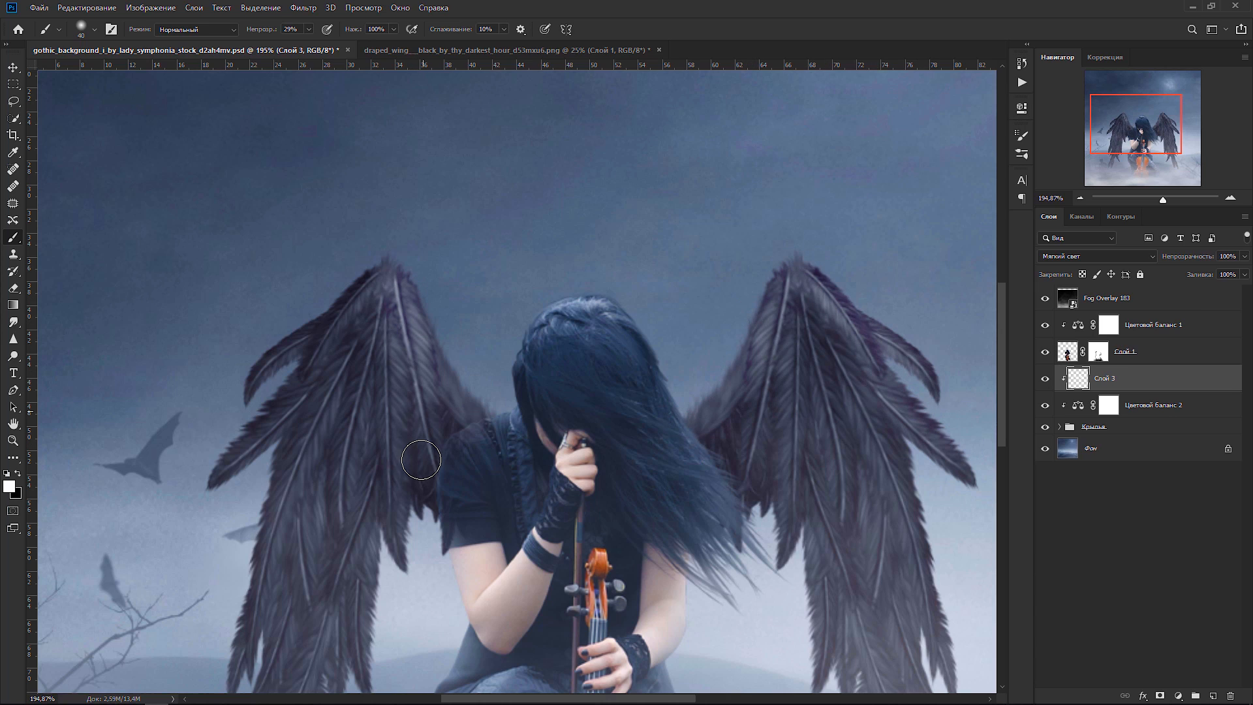
- Paint shadows in black over the inner and lower feathers of both wings, enlarging the brush to 100 for the broader strokes
key("x")
mouse_move(322, 436)
left_mouse_down()
mouse_move(296, 531)
mouse_move(338, 468)
mouse_move(405, 490)
left_mouse_up()
scroll(366, 519, "down", 8)
key("bracketright")
key("bracketright")
key("bracketright")
key("bracketright")
key("bracketright")
key("bracketright")
mouse_move(405, 397)
left_mouse_down()
mouse_move(393, 526)
mouse_move(424, 414)
left_mouse_up()
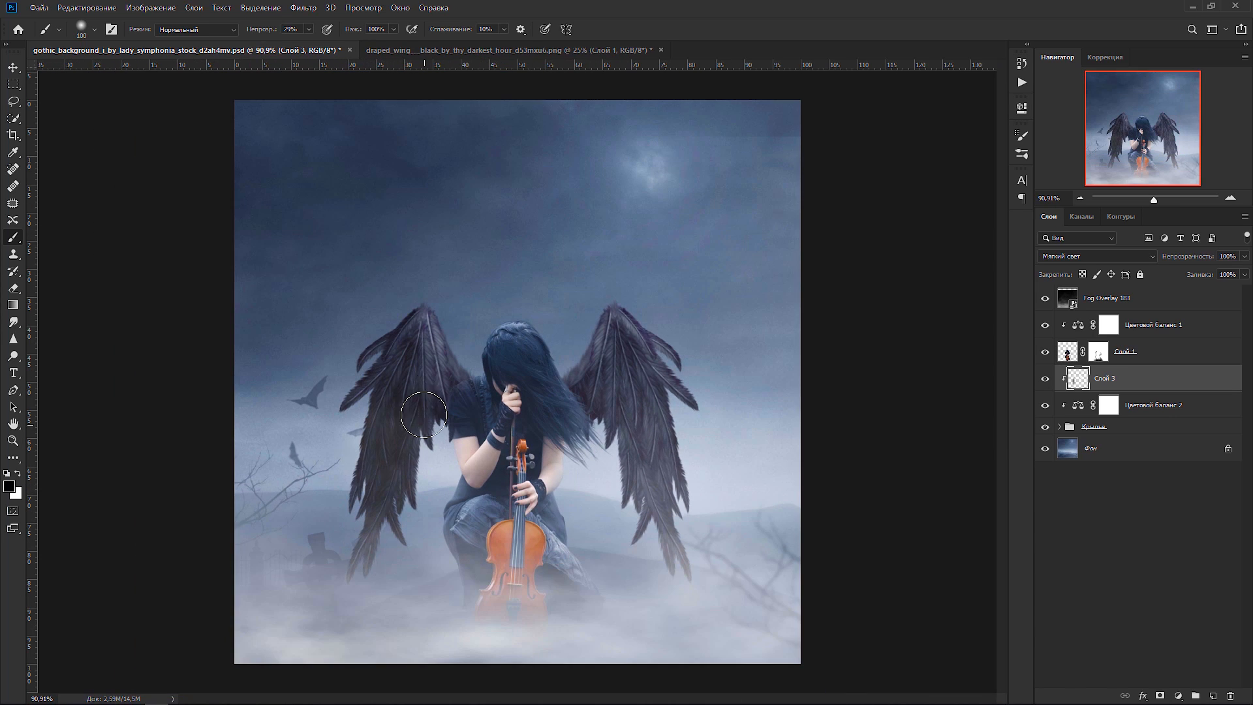
mouse_move(623, 472)
left_mouse_down()
mouse_move(619, 421)
mouse_move(643, 481)
mouse_move(617, 391)
mouse_move(612, 503)
mouse_move(629, 523)
left_mouse_up()
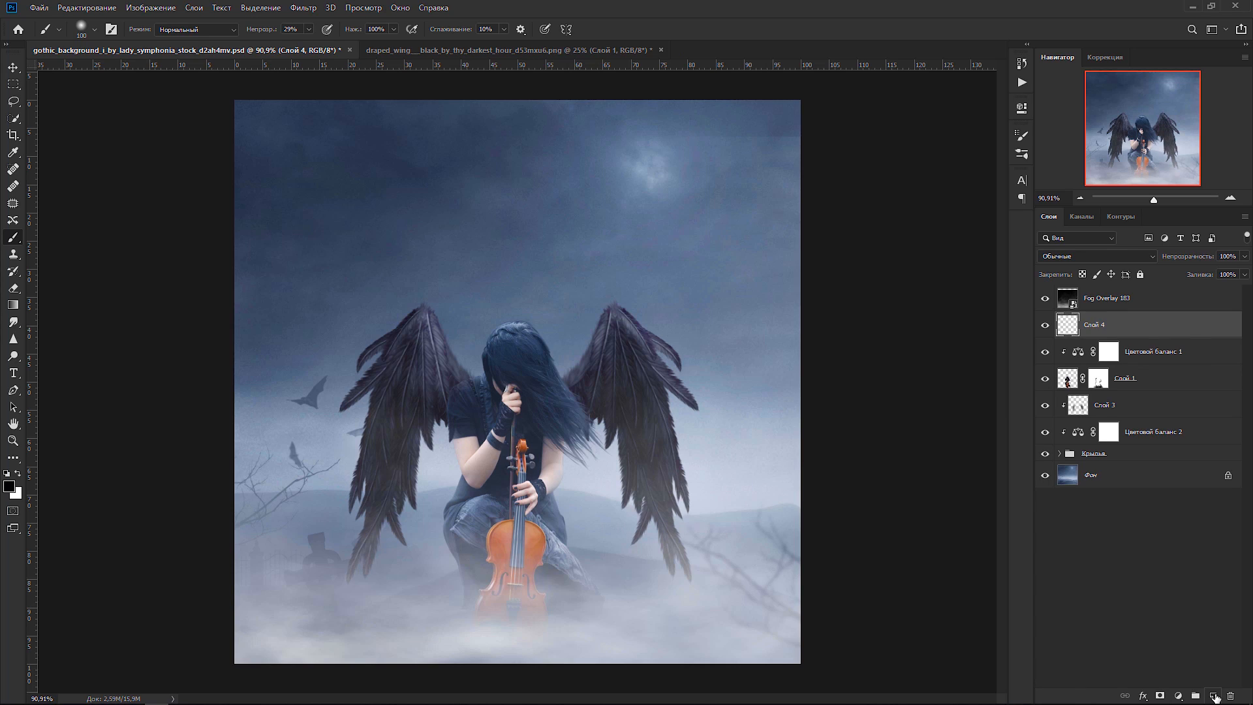
- Clip a new layer above the girl's Color Balance, paint soft white light on the crown of her hair, and reduce the brush to 15
left_click(1079, 351, "alt")
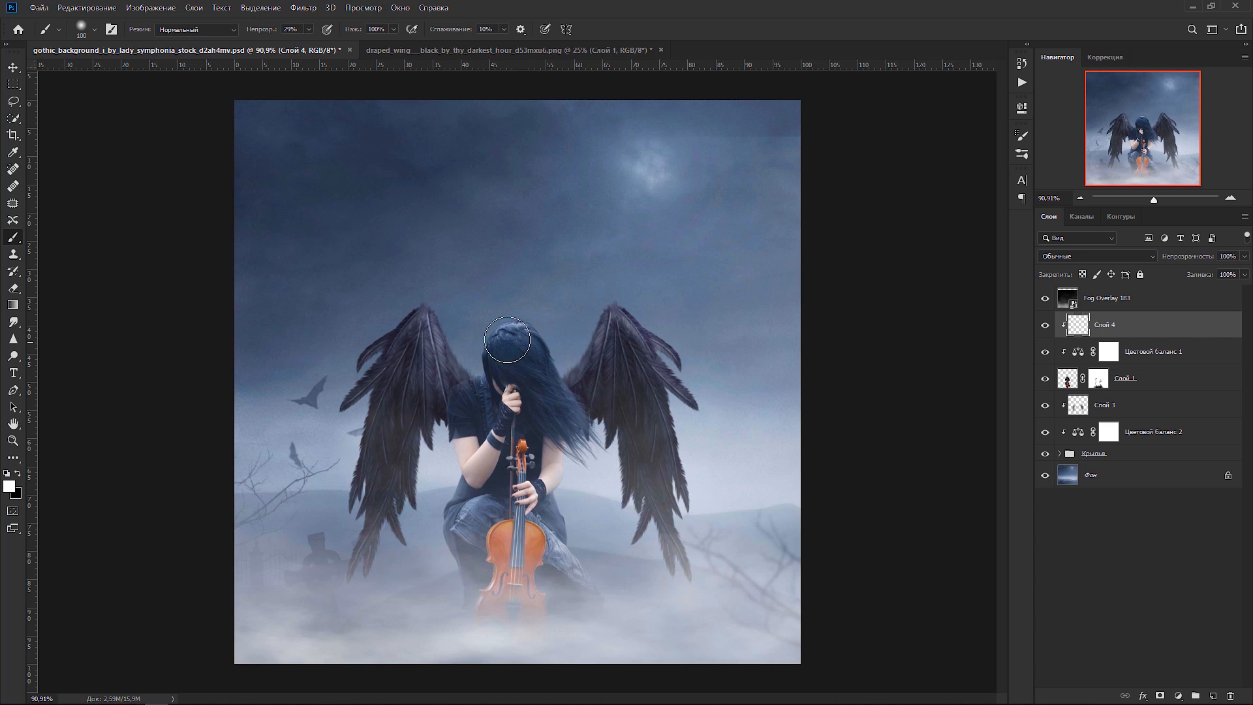
left_click(528, 333)
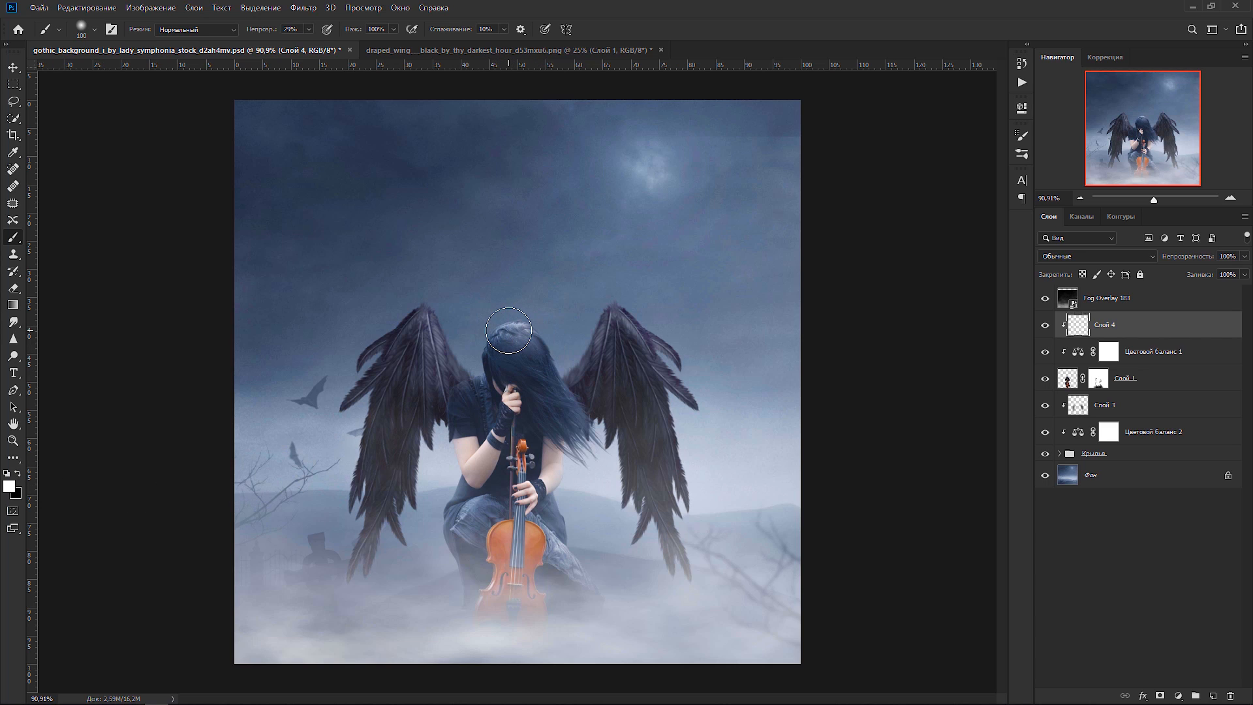
key("bracketright")
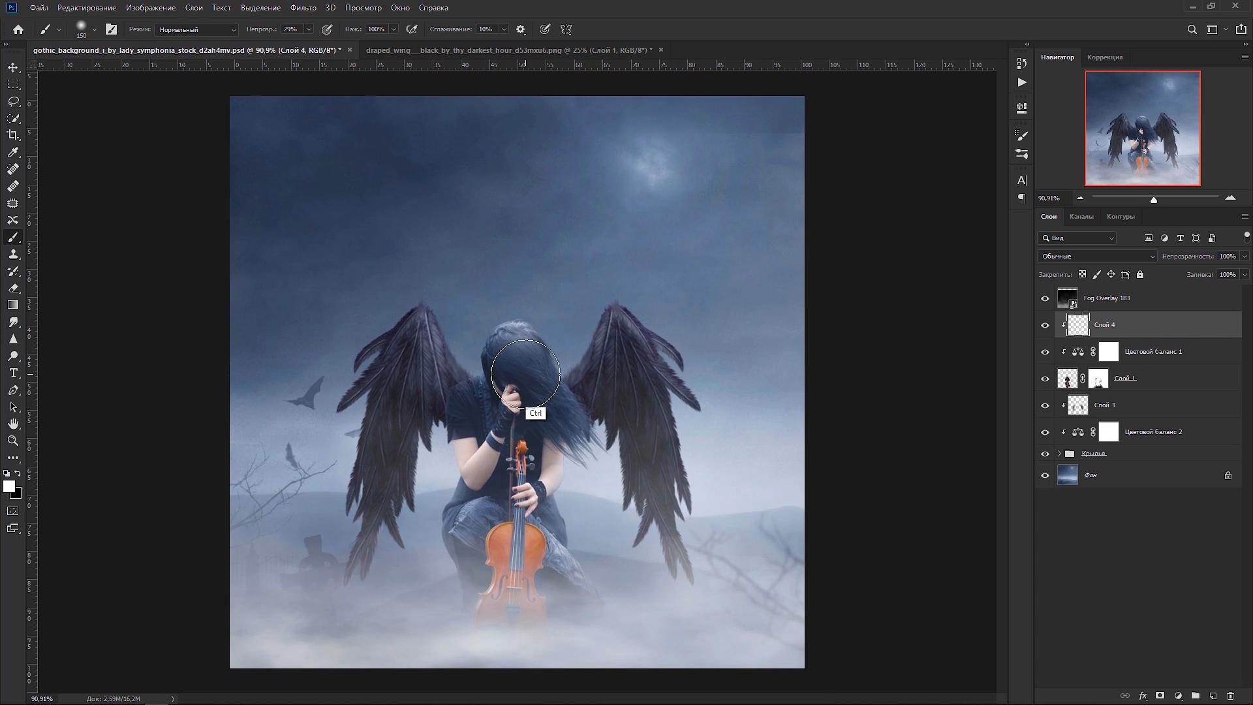
scroll(525, 374, "up", 2)
key("bracketleft")
key("bracketleft")
key("bracketleft")
key("bracketleft")
key("bracketleft")
key("bracketleft")
key("bracketleft")
key("bracketleft")
key("bracketleft")
key("bracketleft")
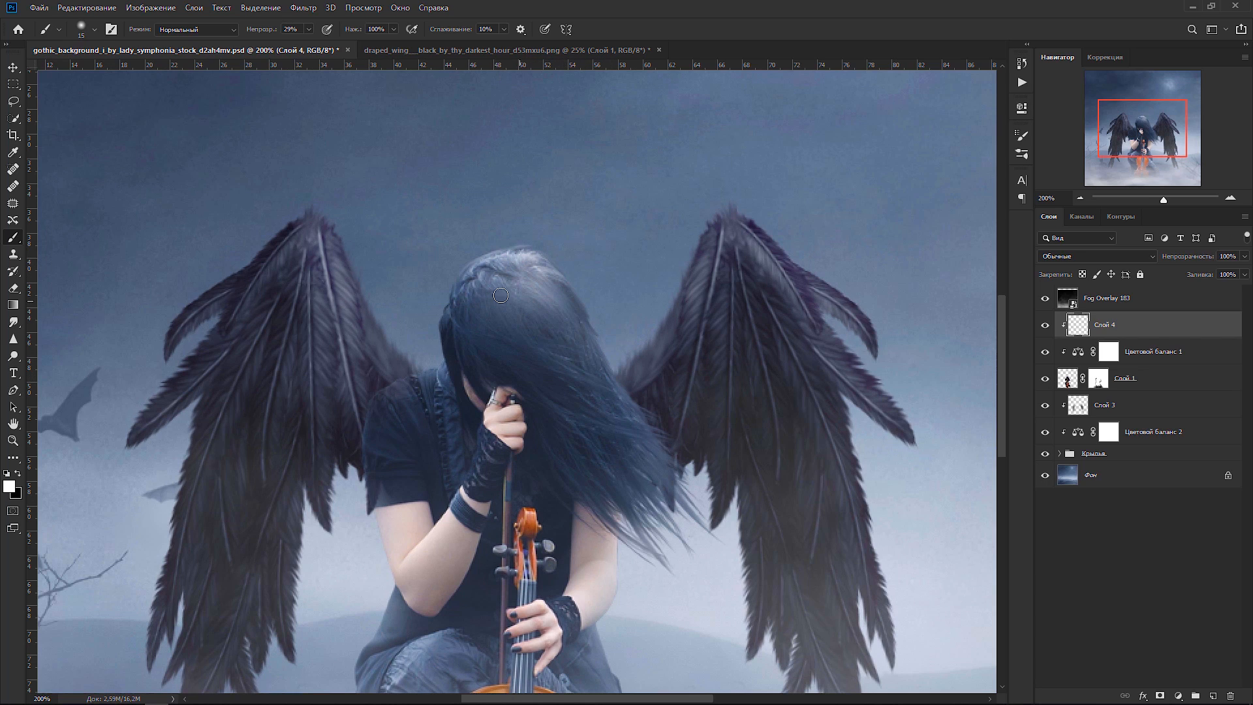
- Compare the wings with and without their Color Balance layer and fine-tune its magenta–green midtones
left_click(1046, 433)
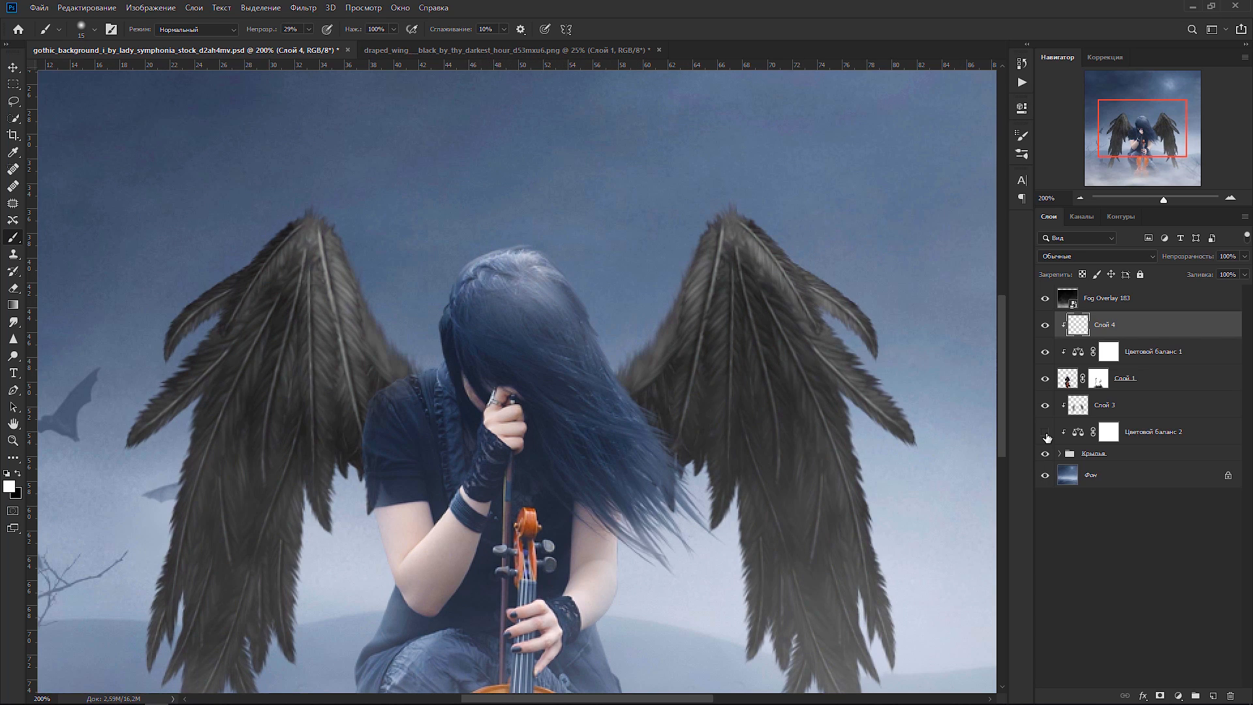
left_click(1046, 433)
double_click(1078, 431)
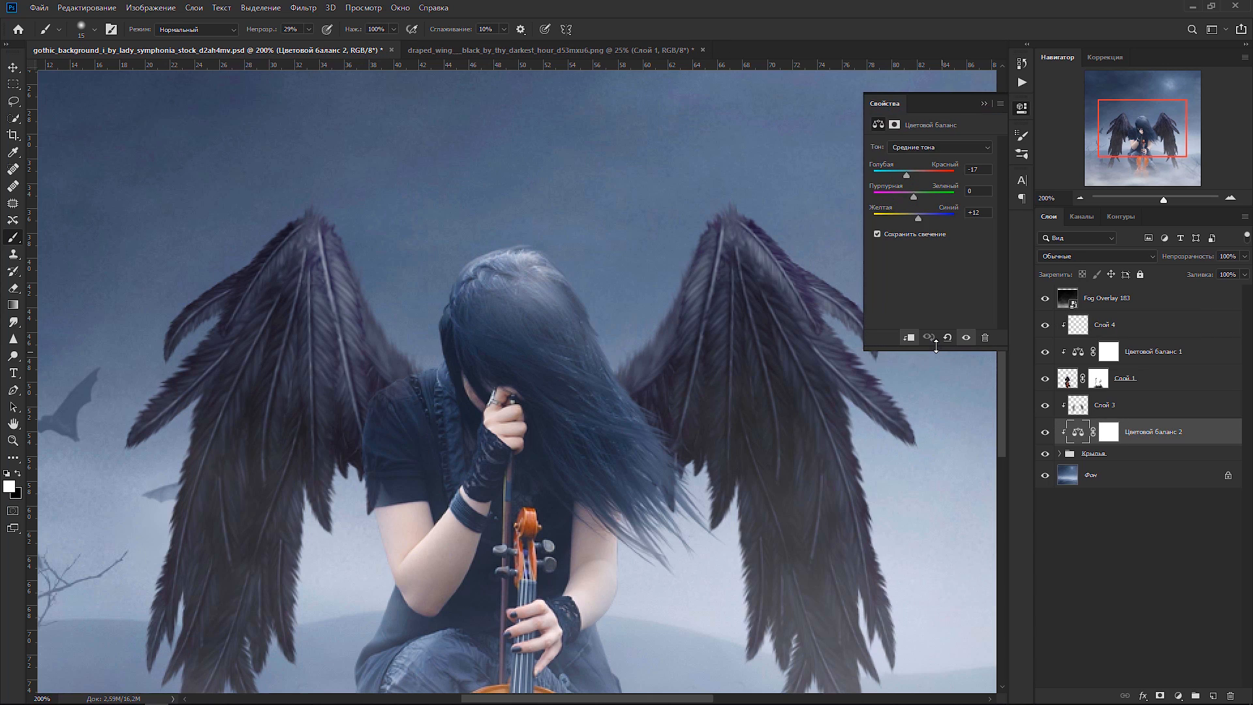
left_click_drag(913, 196, 914, 195)
left_click(985, 103)
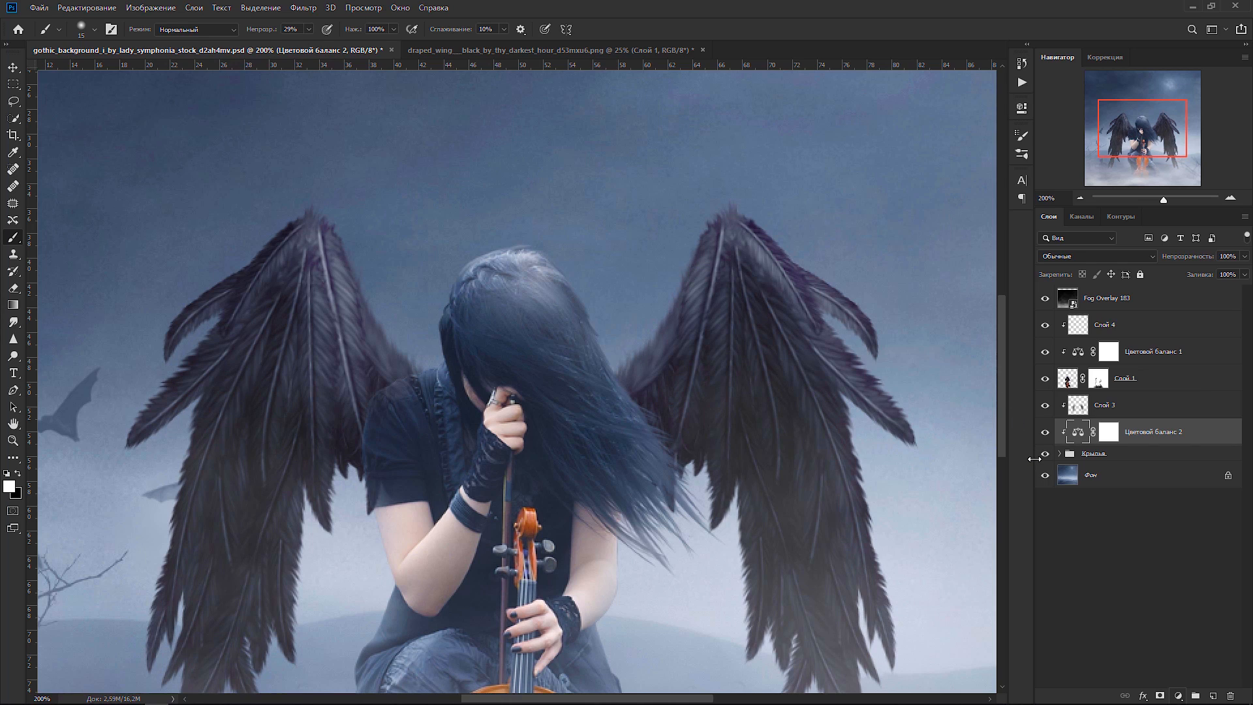
- Add a Hue/Saturation layer above the wings' Color Balance, clipped to the wings group, and slightly lower its lightness
left_click(1178, 696)
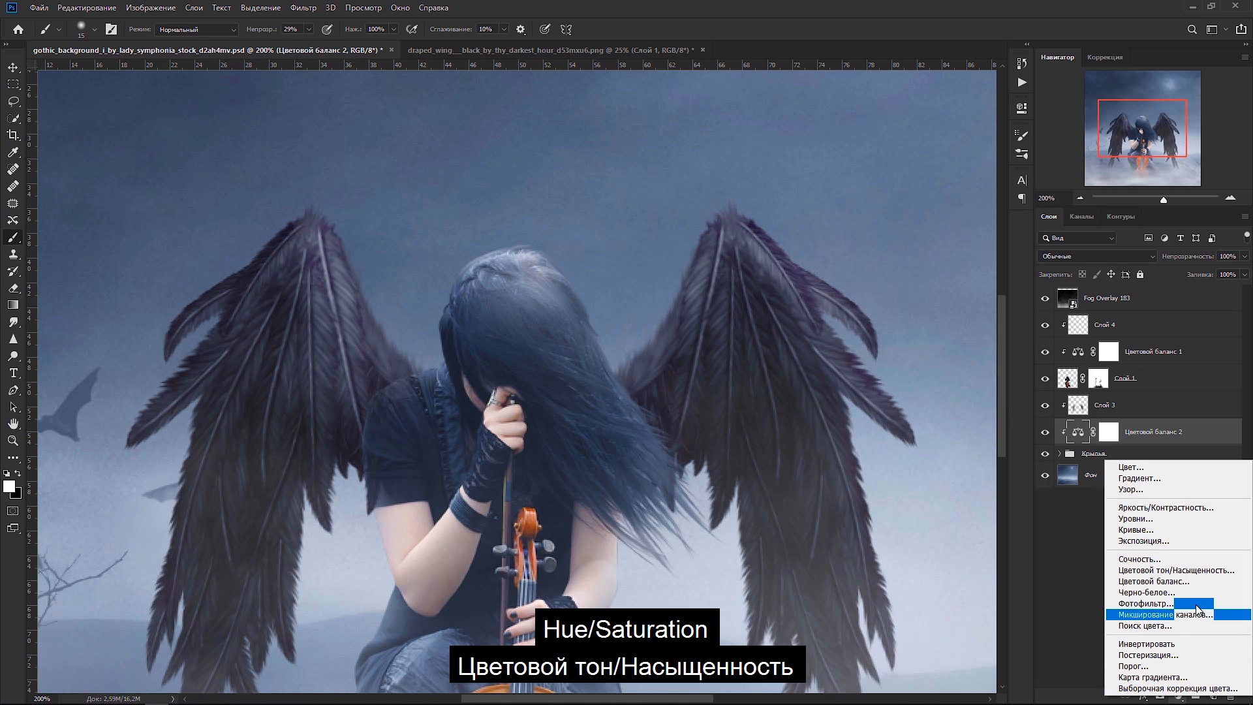
left_click(1207, 571)
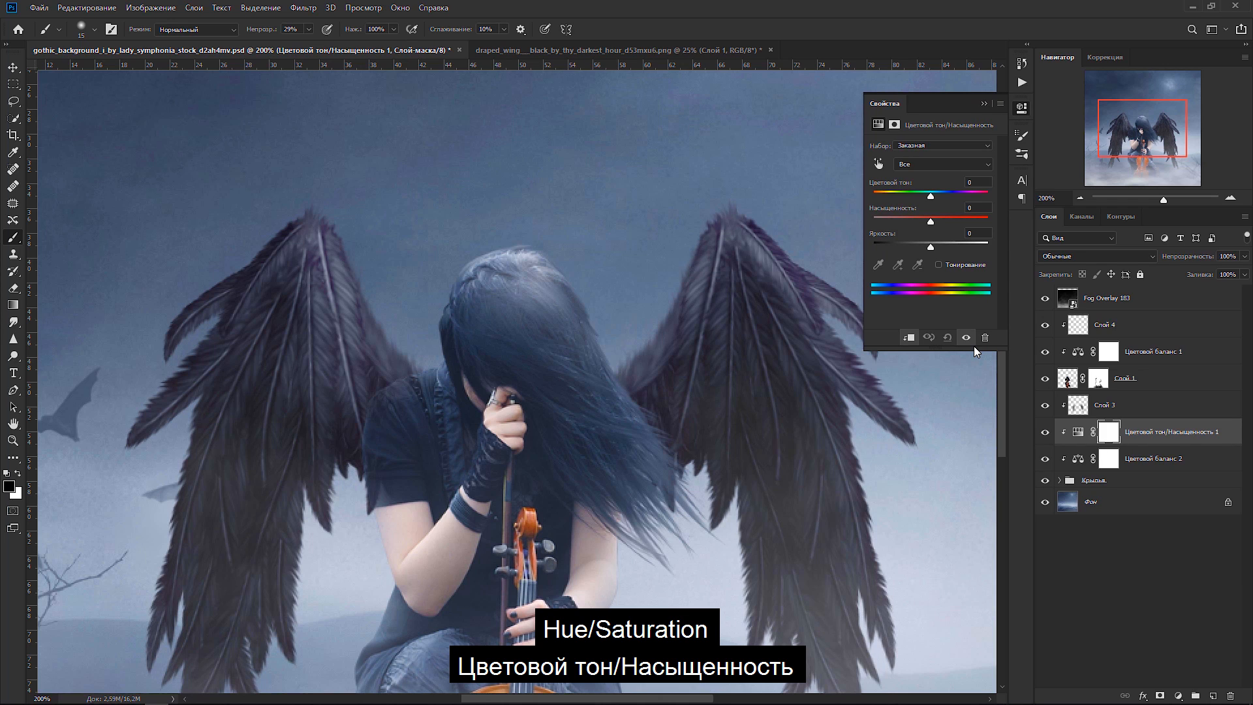
mouse_move(928, 246)
left_mouse_down()
mouse_move(914, 249)
mouse_move(927, 257)
mouse_move(906, 225)
mouse_move(921, 238)
mouse_move(924, 229)
mouse_move(901, 222)
mouse_move(925, 229)
left_mouse_up()
left_click(985, 102)
scroll(790, 237, "down", 5)
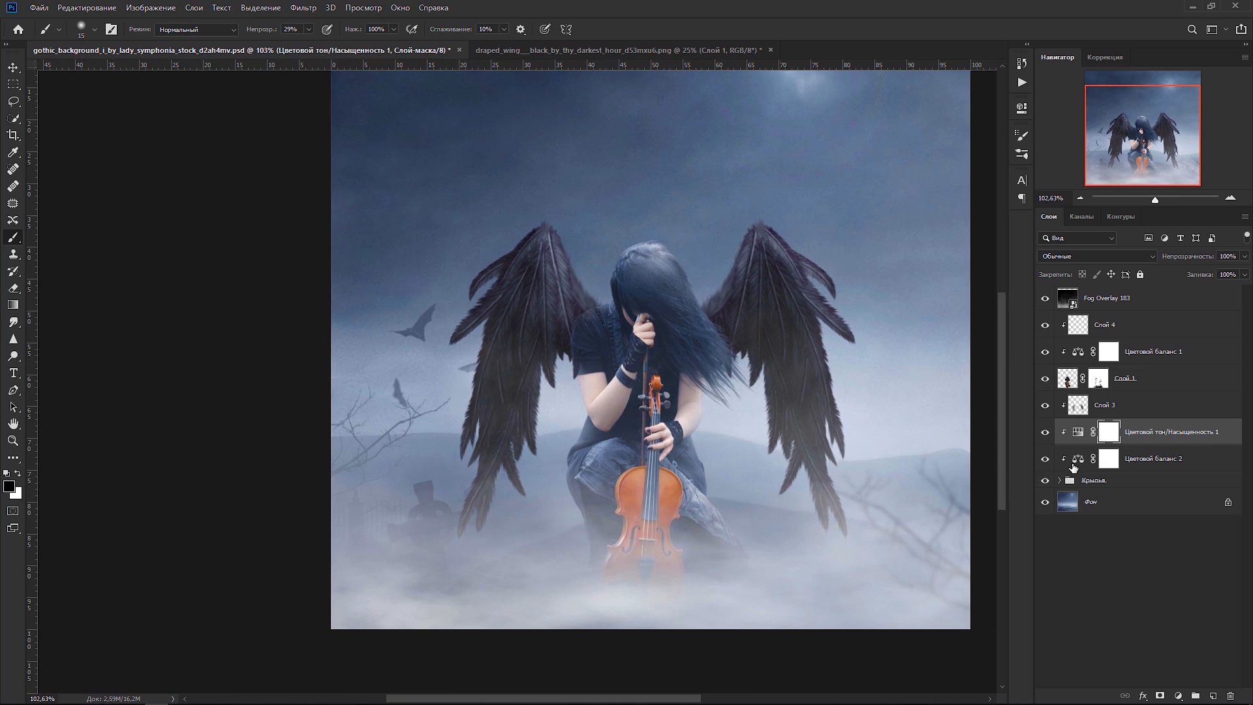
- Compare the wings with and without their Color Balance, Hue/Saturation and Soft Light layers in turn
left_click(1051, 459)
left_click(1046, 459)
left_click(1045, 434)
left_click(1046, 435)
left_click(1045, 434)
left_click(1045, 433)
left_click(1048, 409)
left_click(1047, 409)
- Compare the wings with and without their Soft Light layer Слой 3, and delete that layer
left_click(1077, 409)
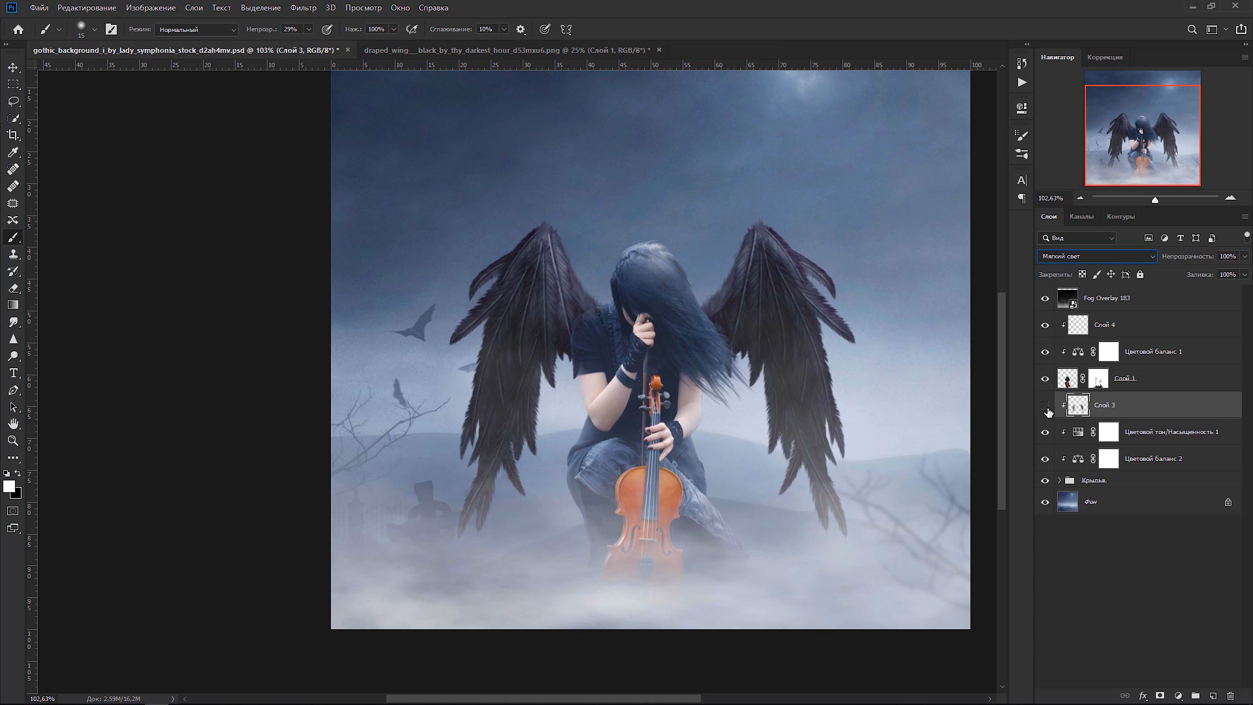
left_click(1046, 408)
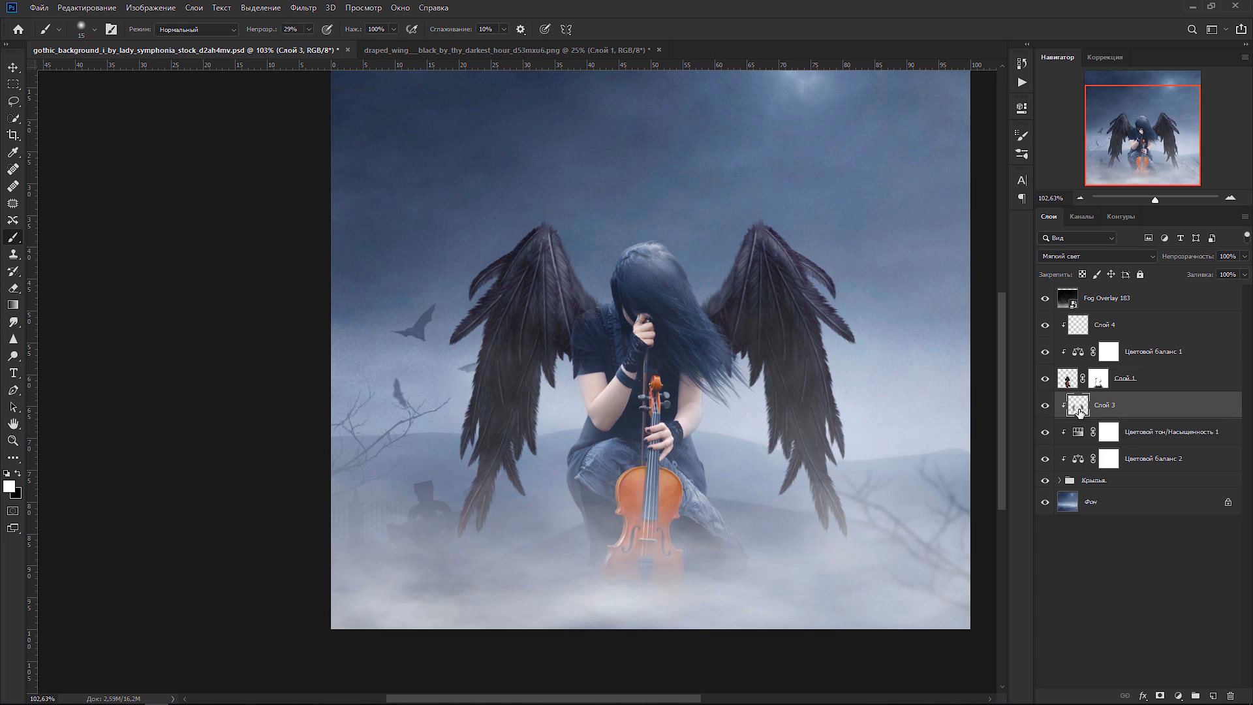
key("e")
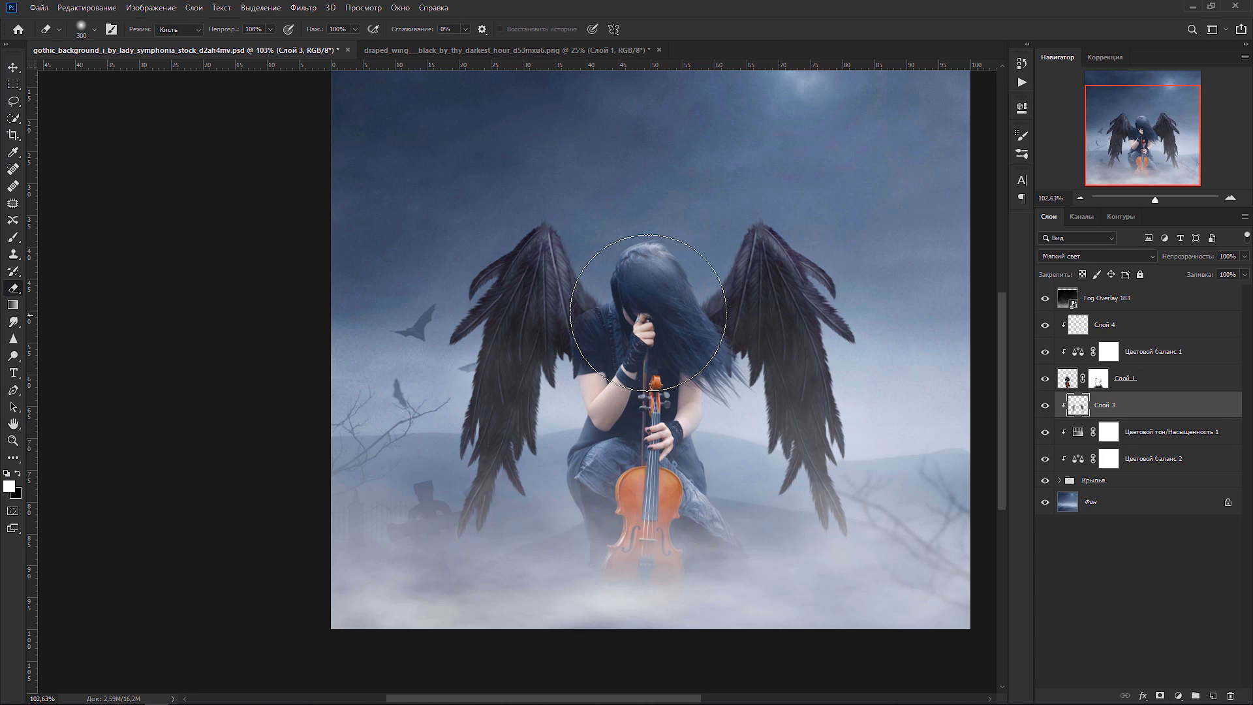
scroll(797, 279, "up", 2)
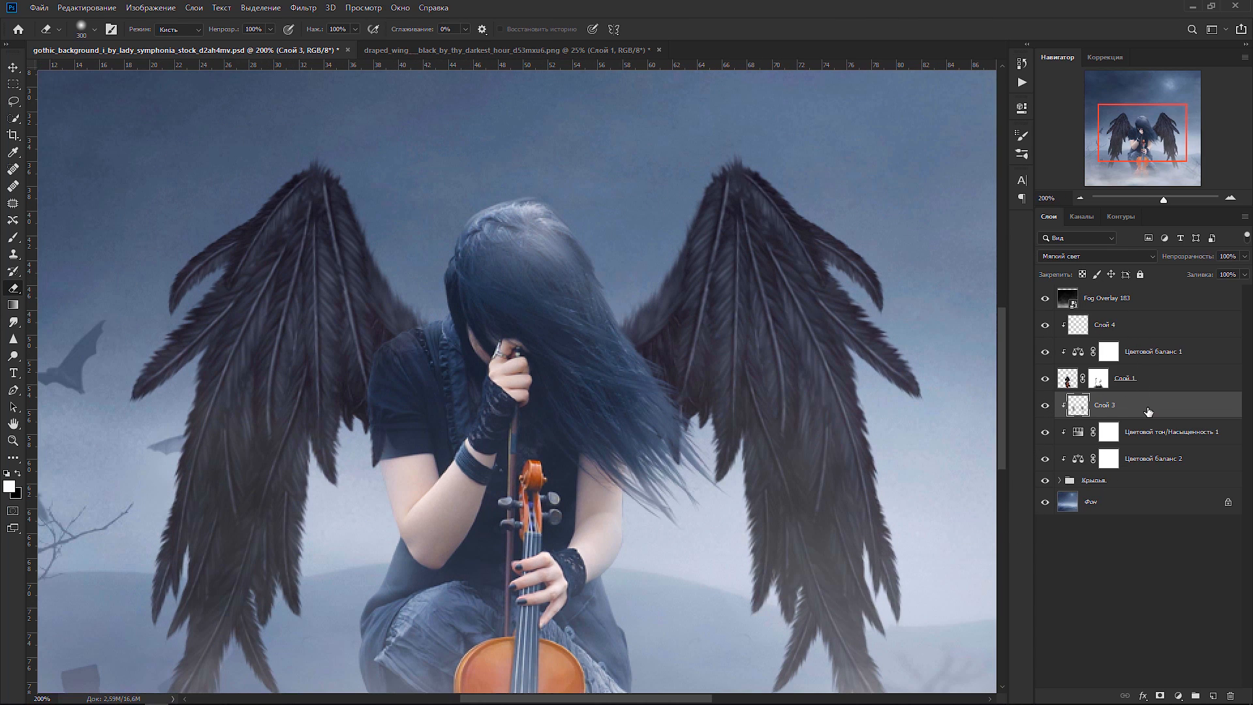
key("Delete")
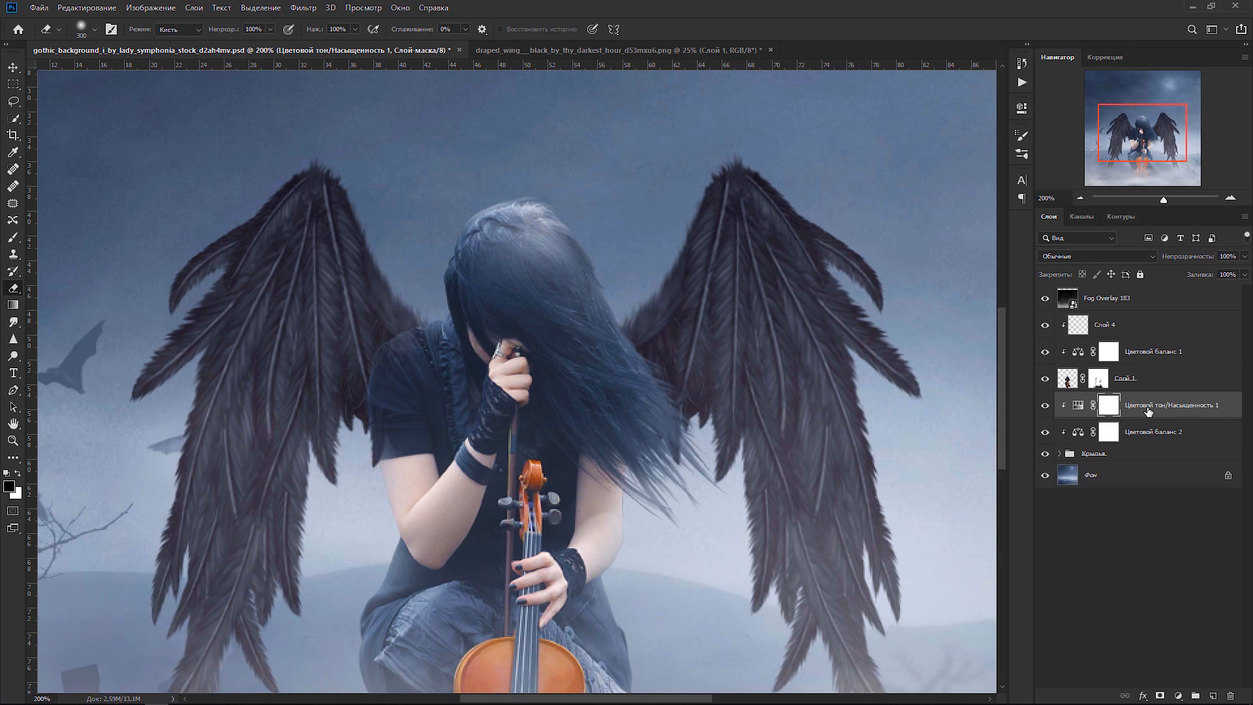
- Set the lightness of the wings' Hue/Saturation layer to +10 and invert its mask to black
left_click(1148, 411)
double_click(1078, 410)
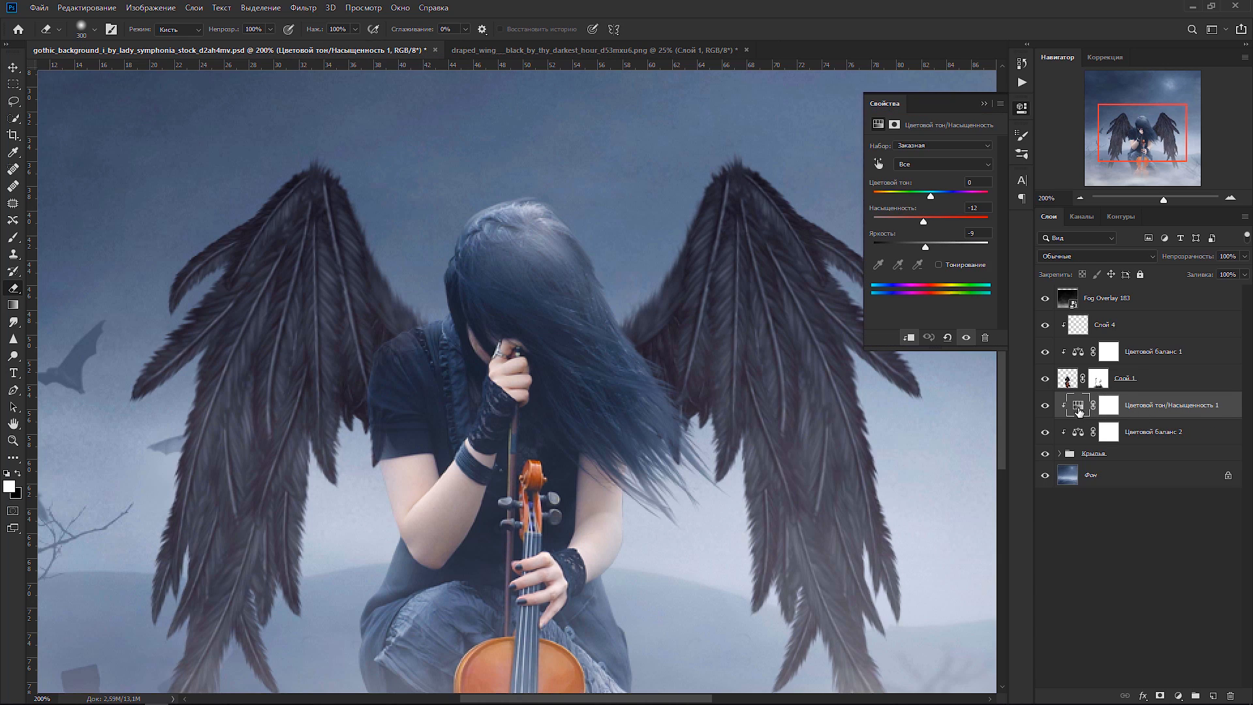
left_click_drag(926, 248, 937, 248)
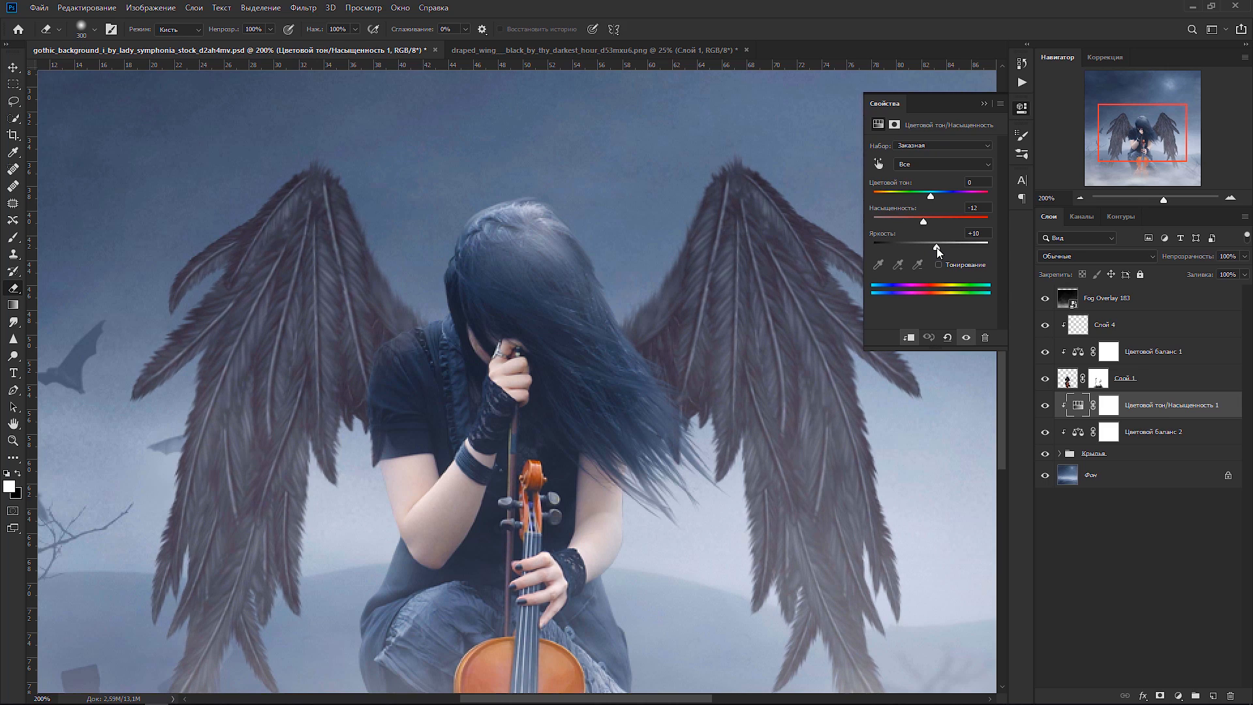
left_click(1106, 411)
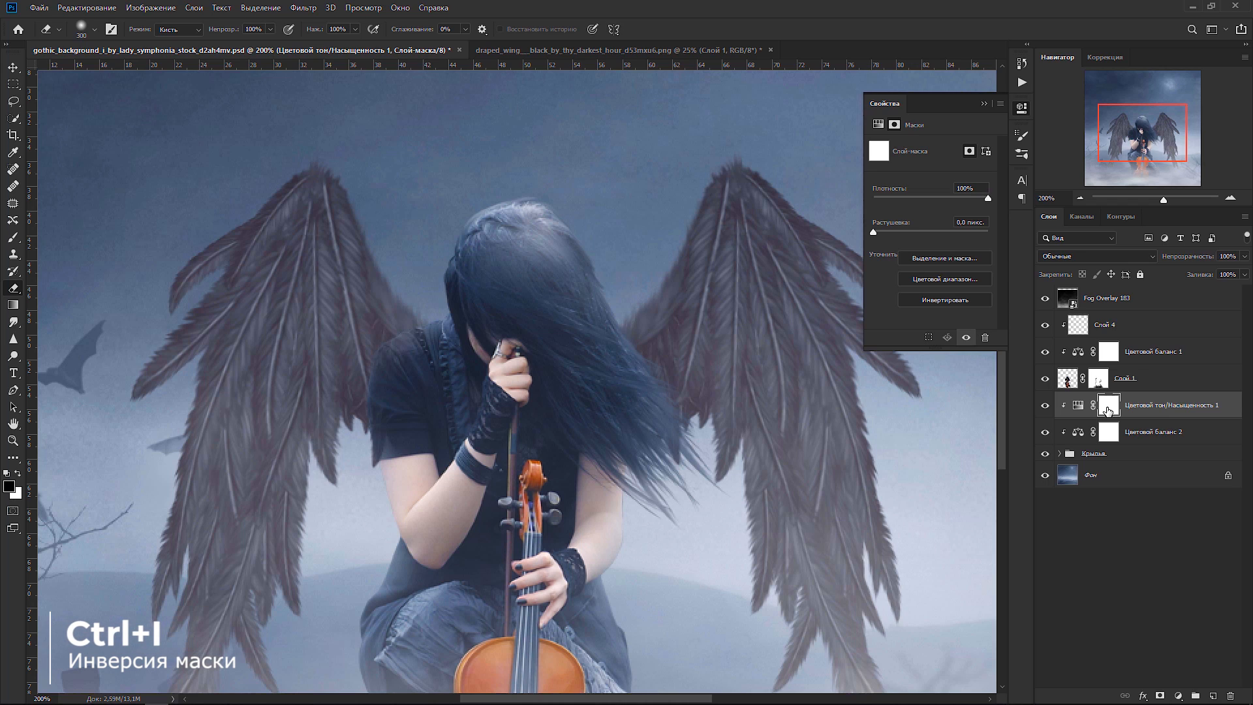
key("ctrl+i")
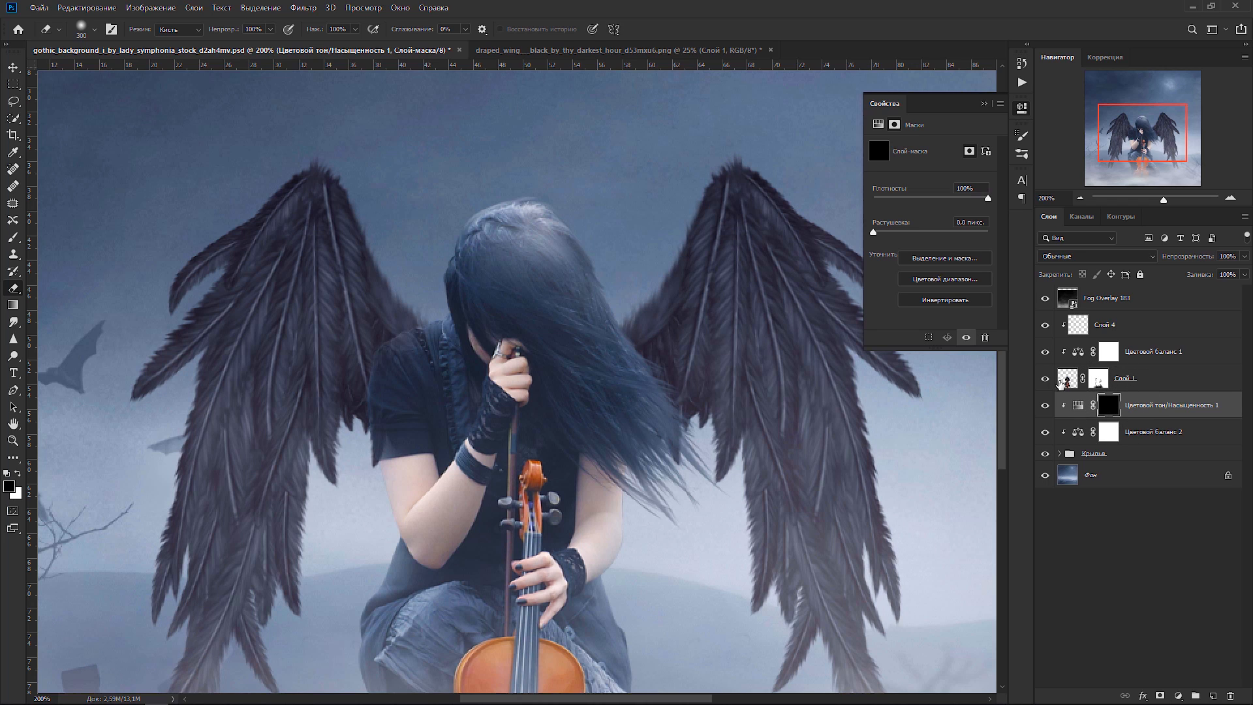
left_click(984, 103)
key("bracketleft")
key("bracketleft")
key("bracketleft")
key("bracketleft")
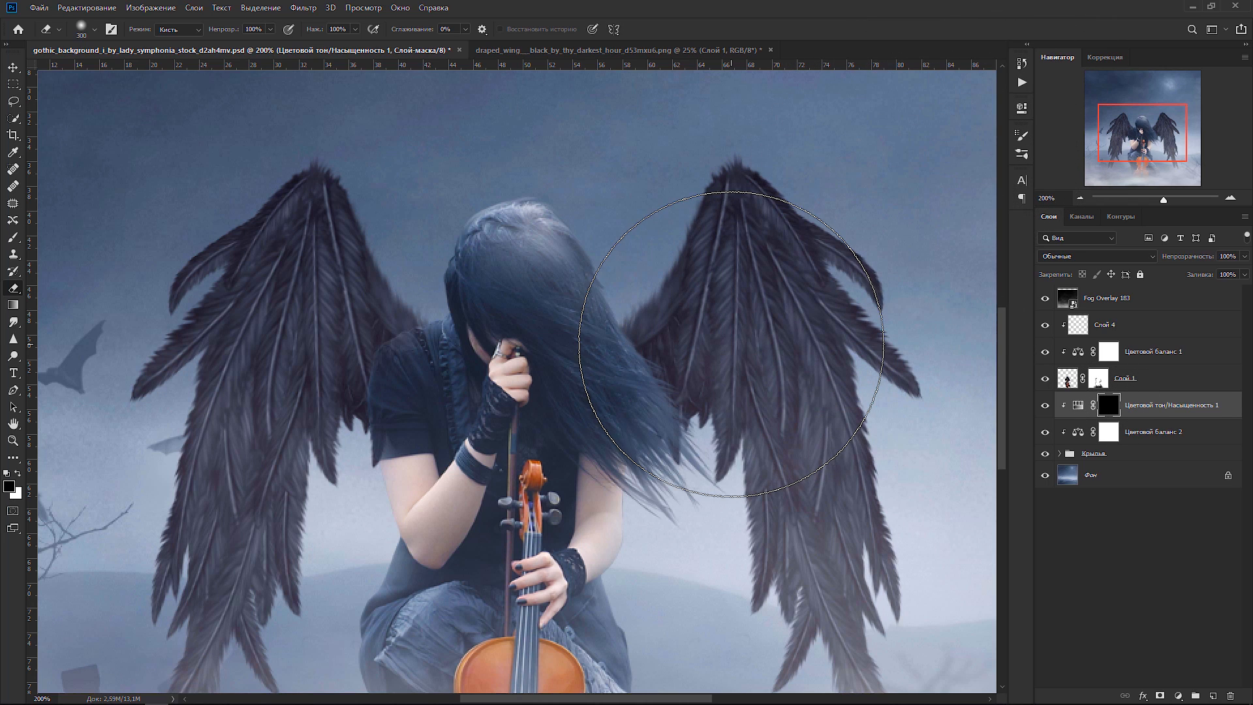
key("bracketleft")
key("bracketleft")
key("bracketleft")
key("bracketleft")
key("bracketleft")
key("bracketleft")
key("bracketleft")
key("bracketleft")
key("bracketleft")
key("bracketleft")
key("bracketleft")
key("bracketleft")
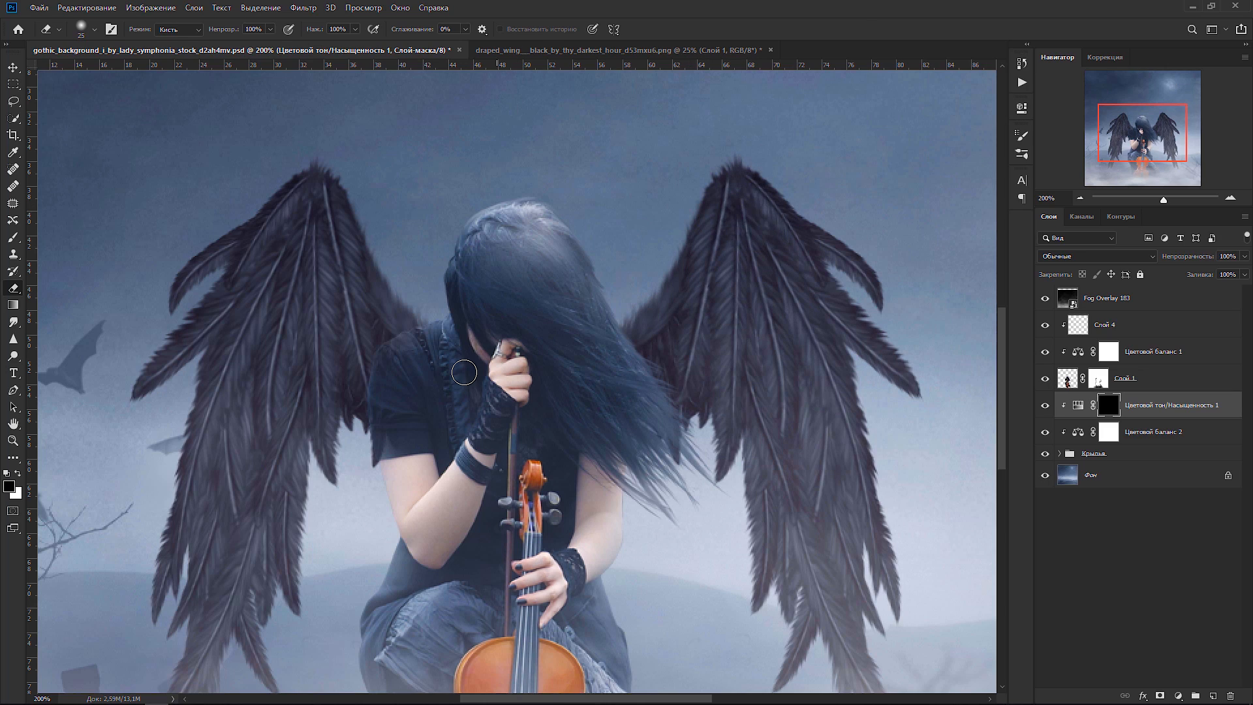
- Paint white with the Brush on the Hue/Saturation mask to lighten the wings' upper feathers, and compare with and without the layer
left_click(19, 474)
left_click(14, 241)
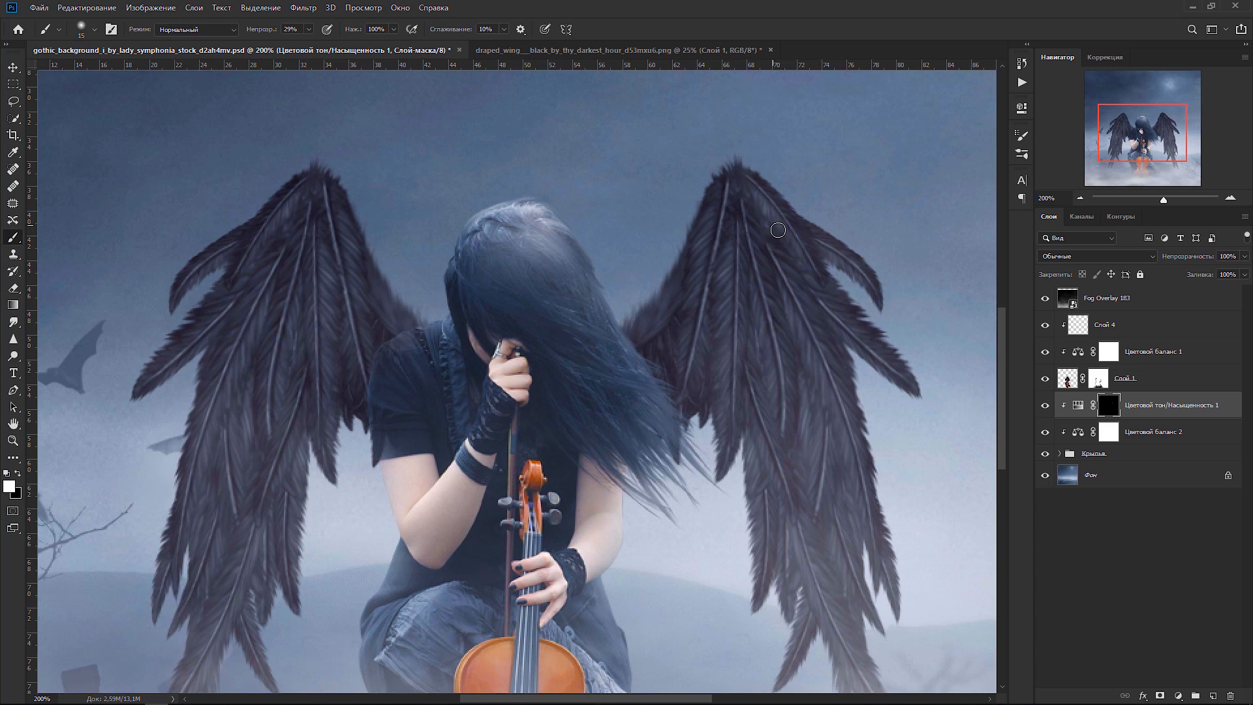
left_click(1045, 406)
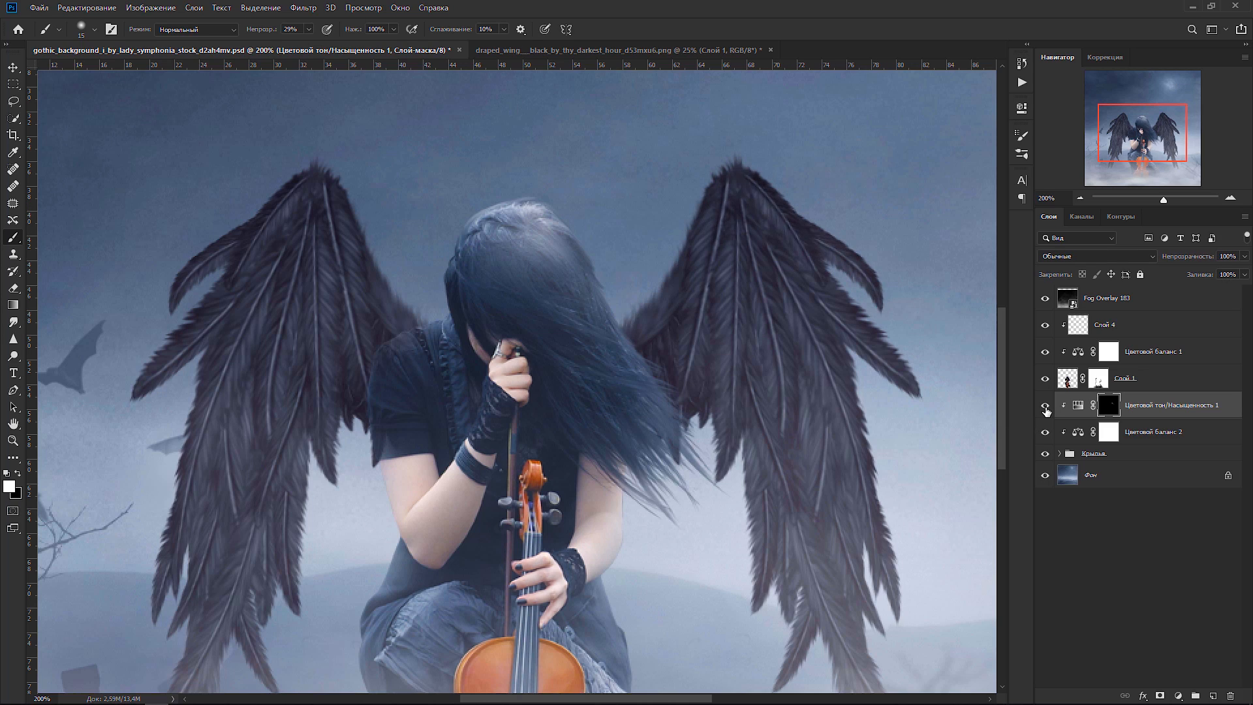
left_click(1046, 408)
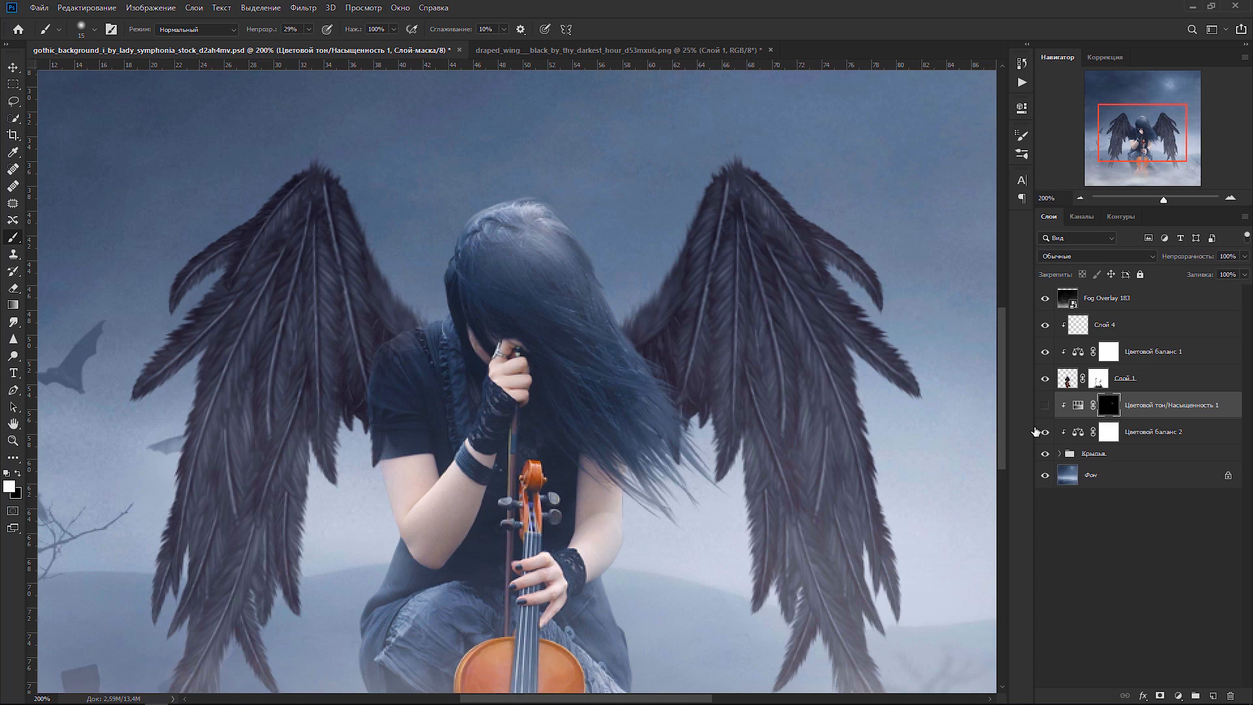
left_click(1045, 406)
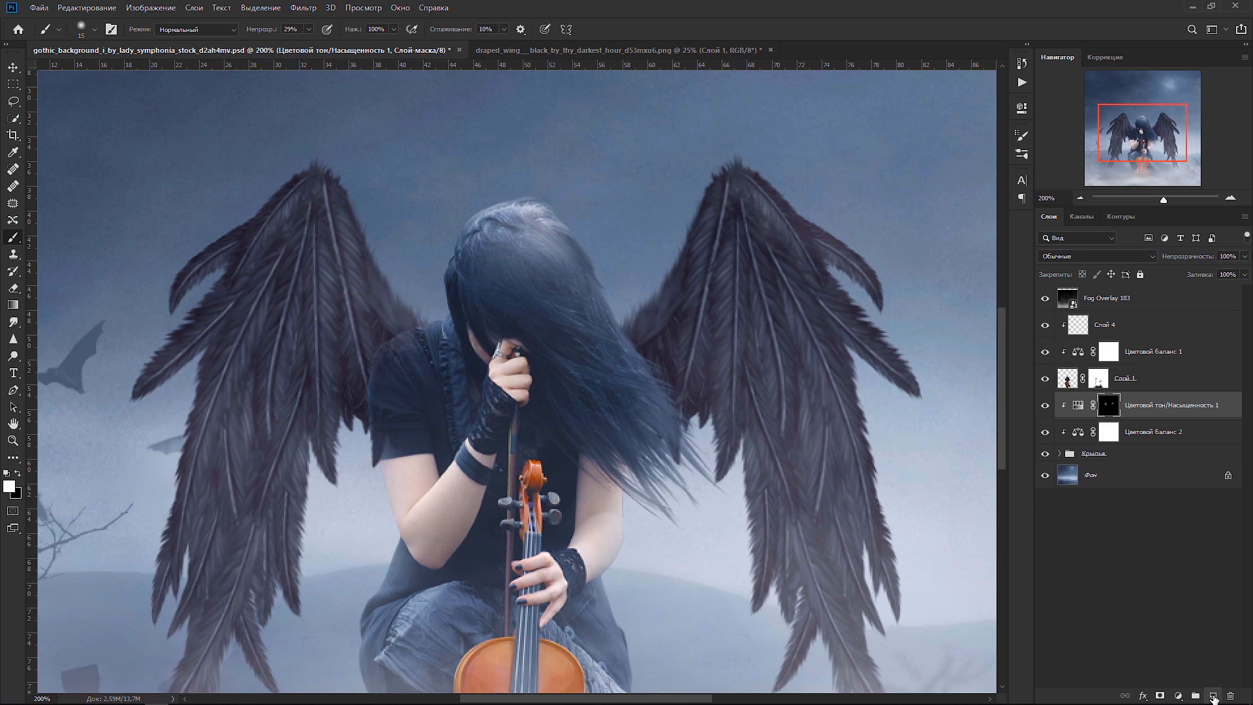
- Create a Soft Light layer filled with 50% gray above the wings' Hue/Saturation layer, clipped to the wings group
left_click(1213, 697)
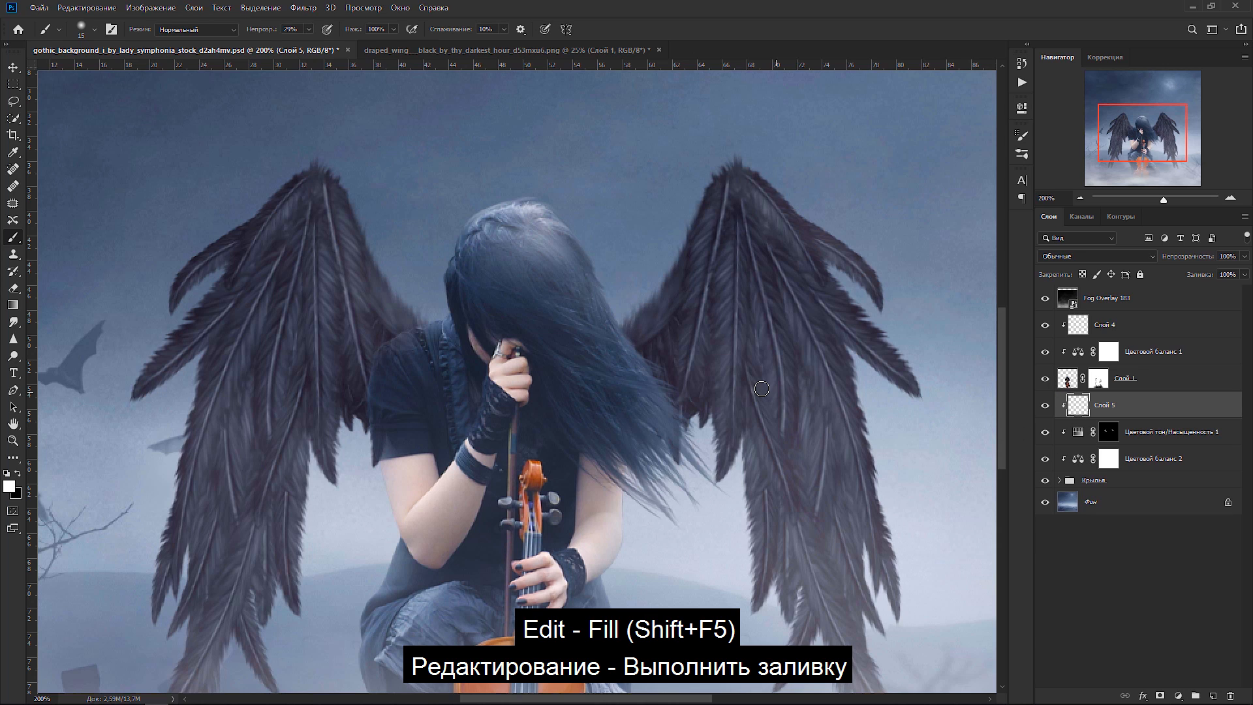
left_click(97, 8)
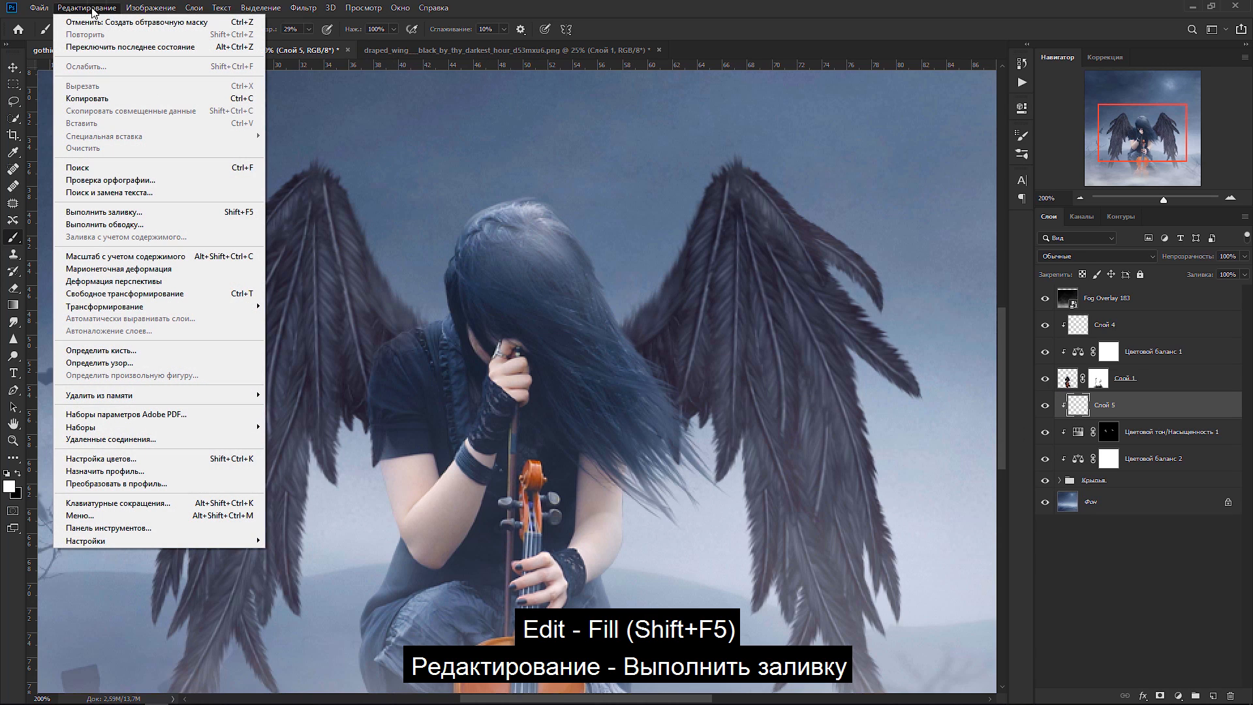
left_click(118, 213)
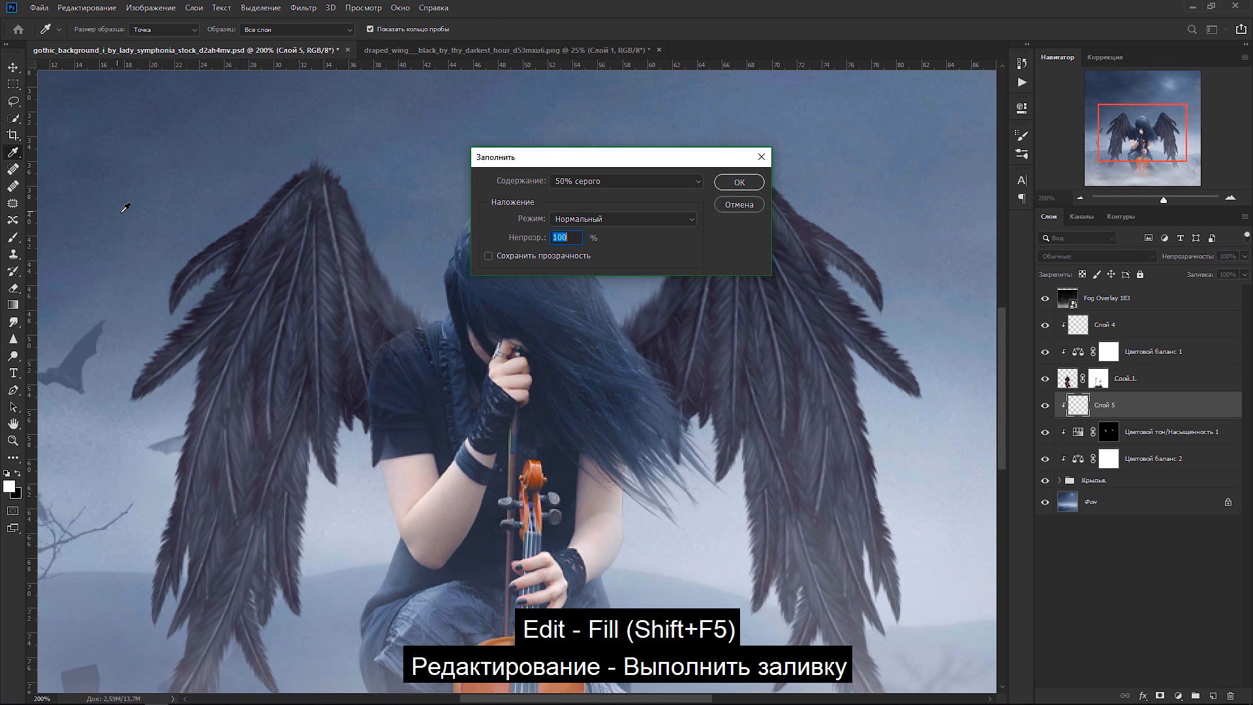
left_click(695, 187)
left_click(694, 187)
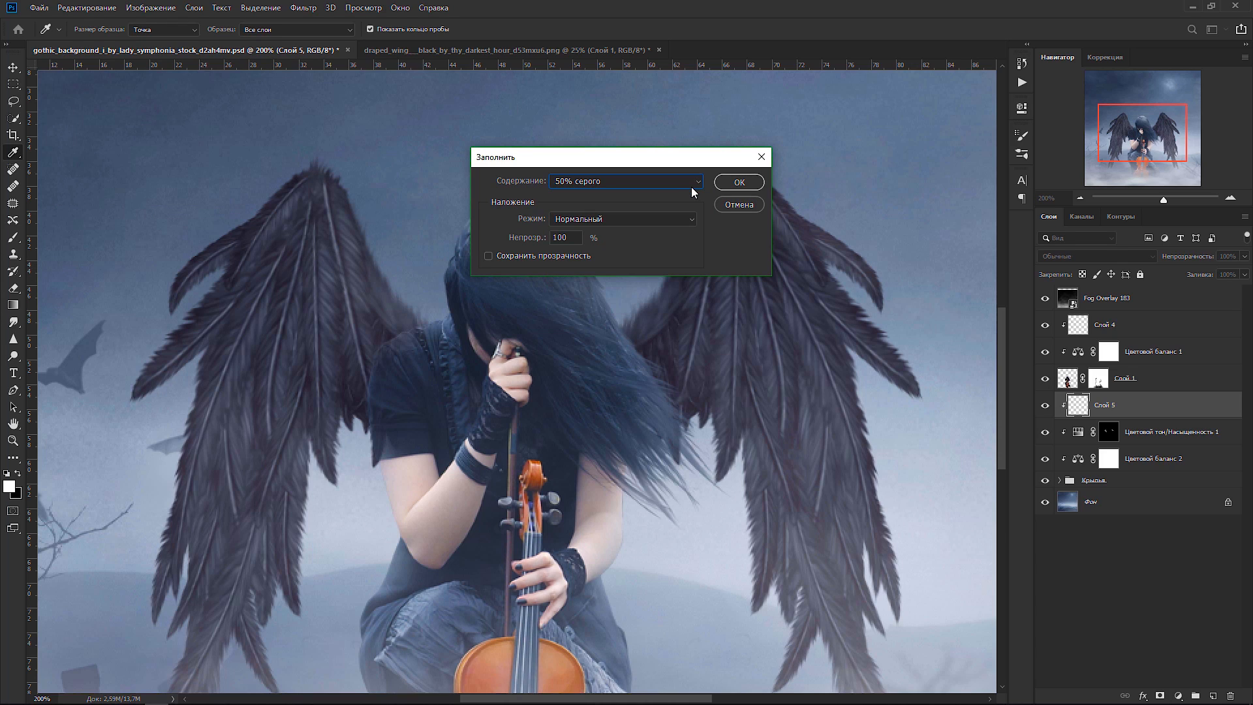
left_click(735, 183)
key("b")
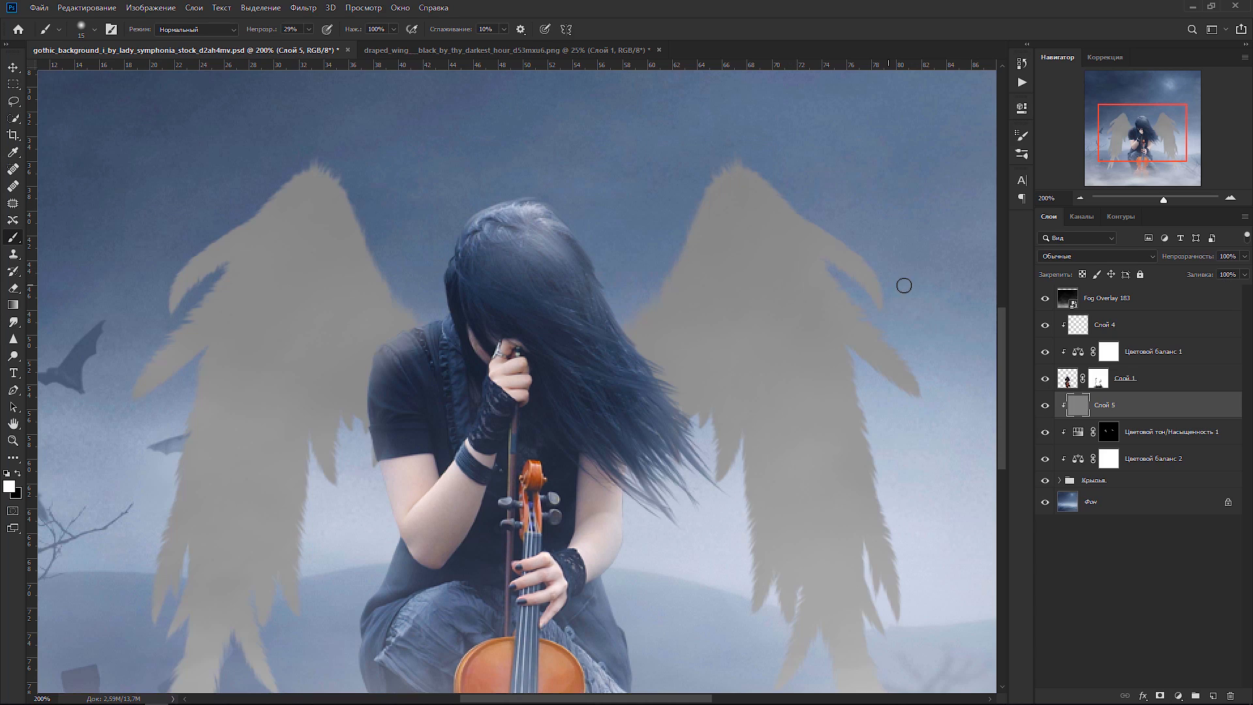
left_click(1050, 258)
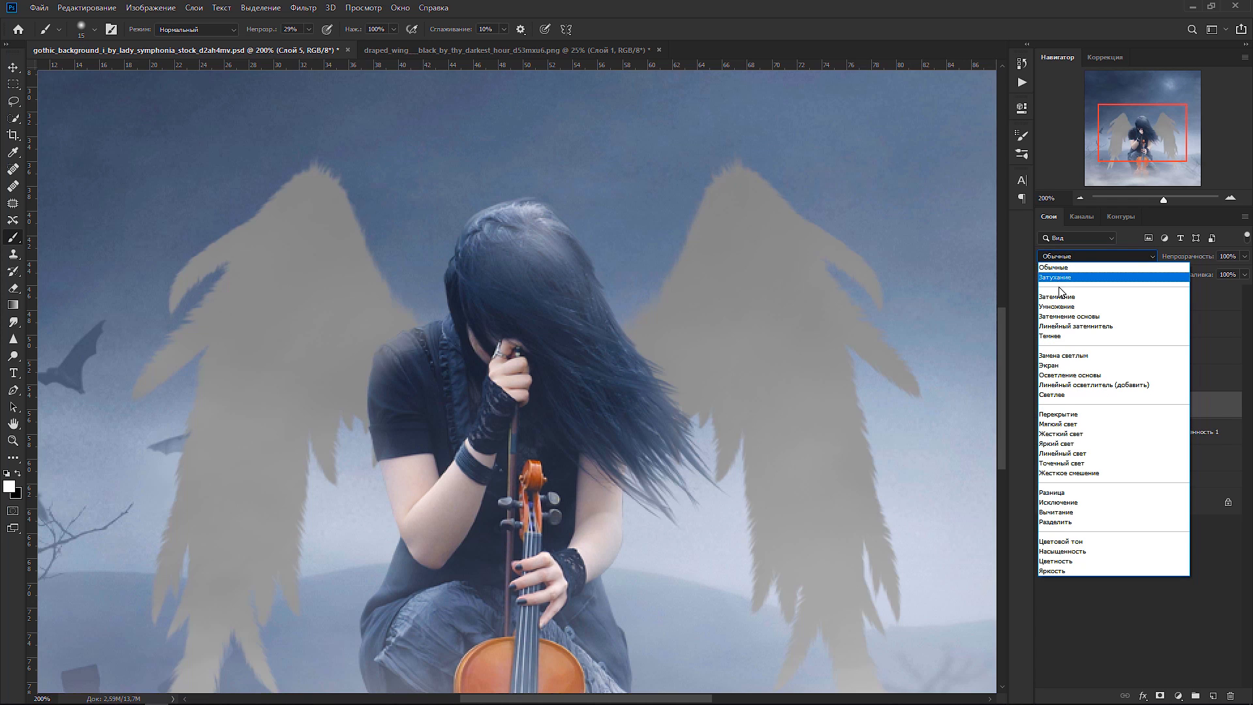
left_click(1070, 424)
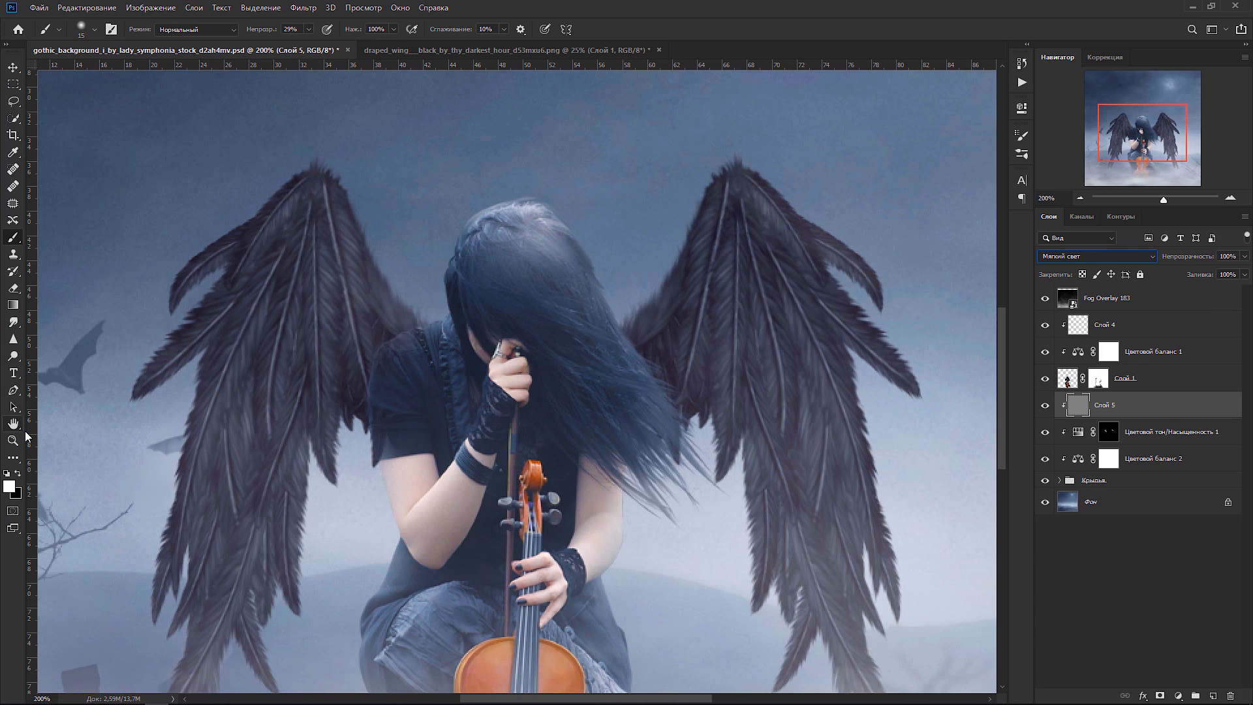
- Brighten the upper feathers of the left wing with the Dodge tool on the gray layer, undoing the last misplaced stroke
left_click(23, 358)
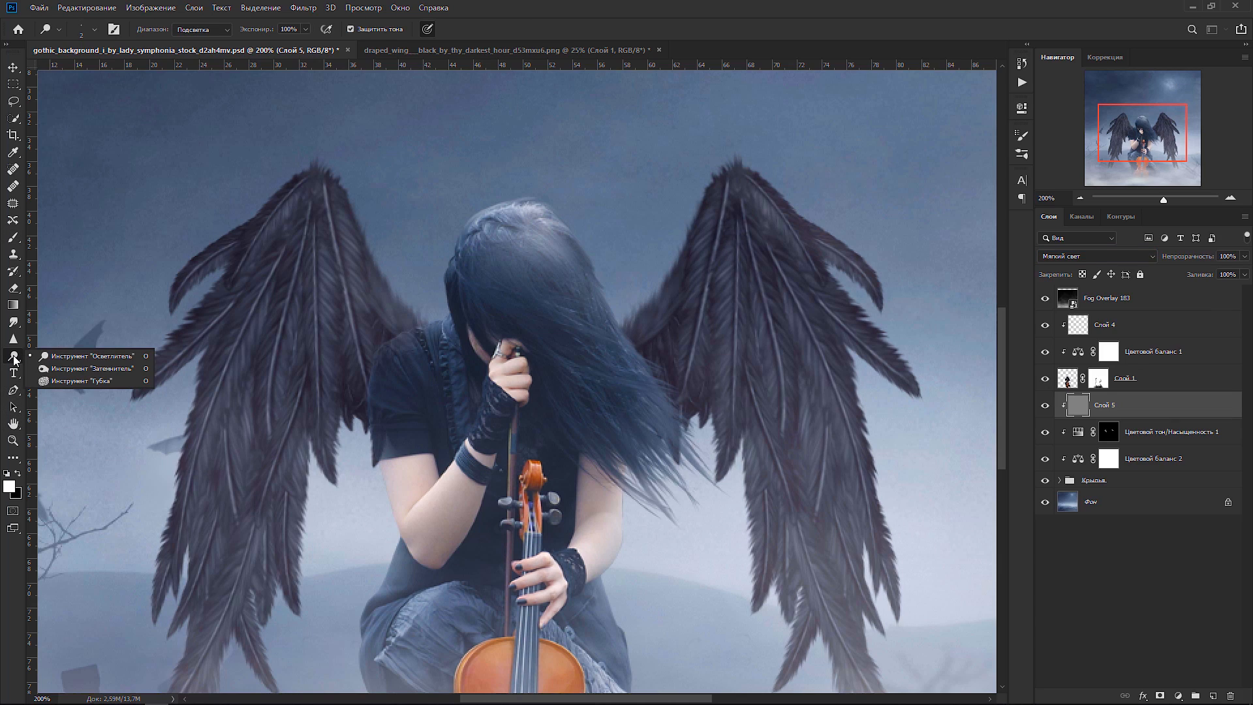
left_click(71, 355)
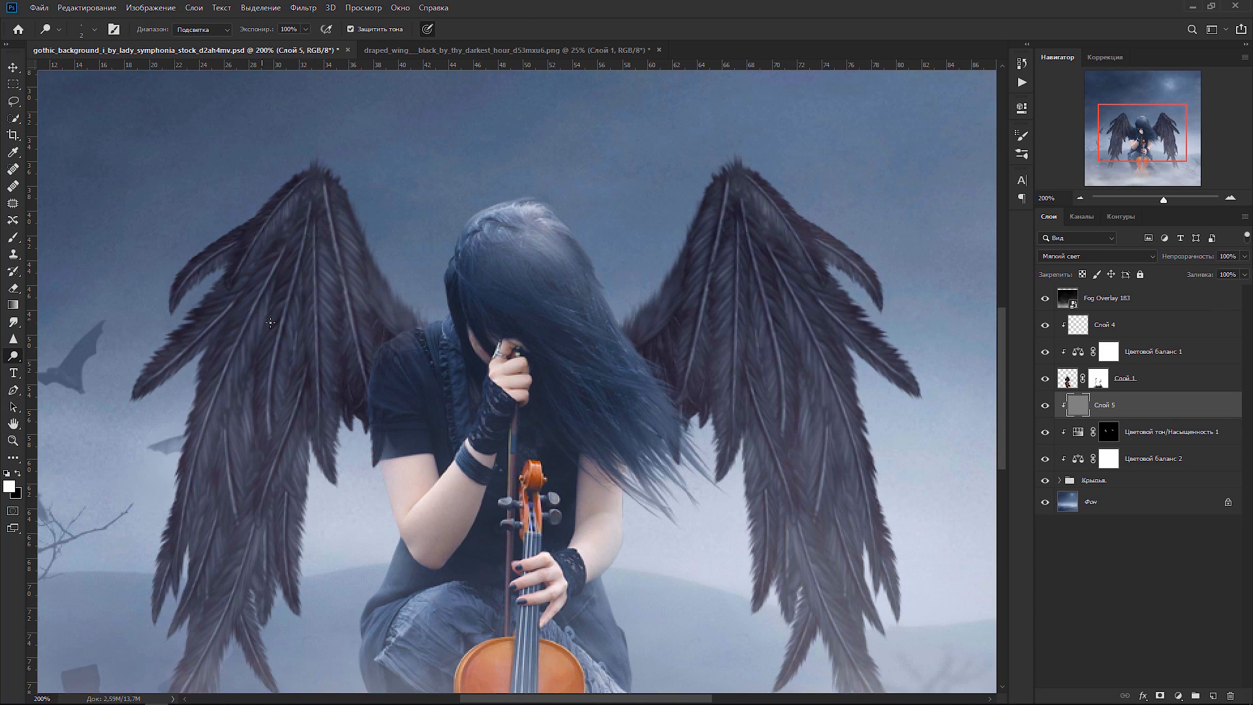
left_click_drag(326, 195, 346, 316)
left_click_drag(358, 264, 329, 178)
mouse_move(369, 270)
left_mouse_down()
mouse_move(387, 304)
mouse_move(364, 256)
left_mouse_up()
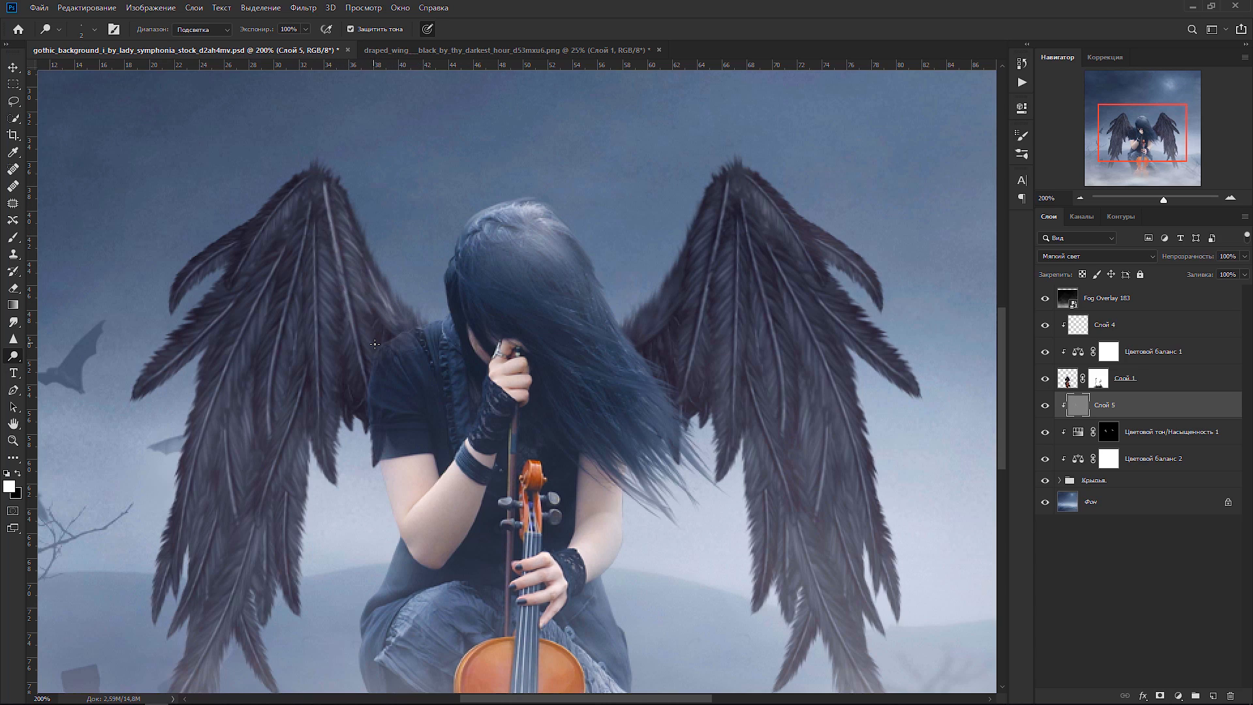
key("ctrl+z")
left_click_drag(324, 178, 340, 210)
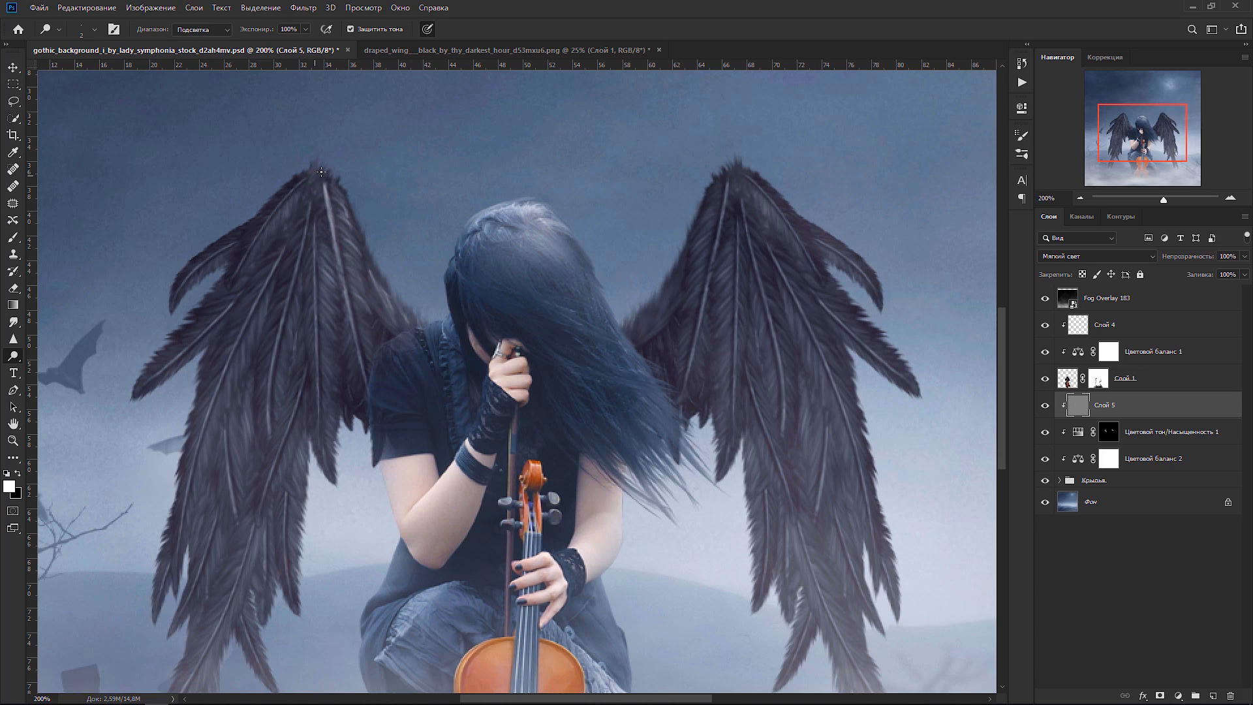
- Dodge the feather highlights along the top and outer edge of the right wing
mouse_move(721, 219)
left_mouse_down()
mouse_move(801, 247)
mouse_move(789, 218)
left_mouse_up()
left_click_drag(835, 253, 830, 249)
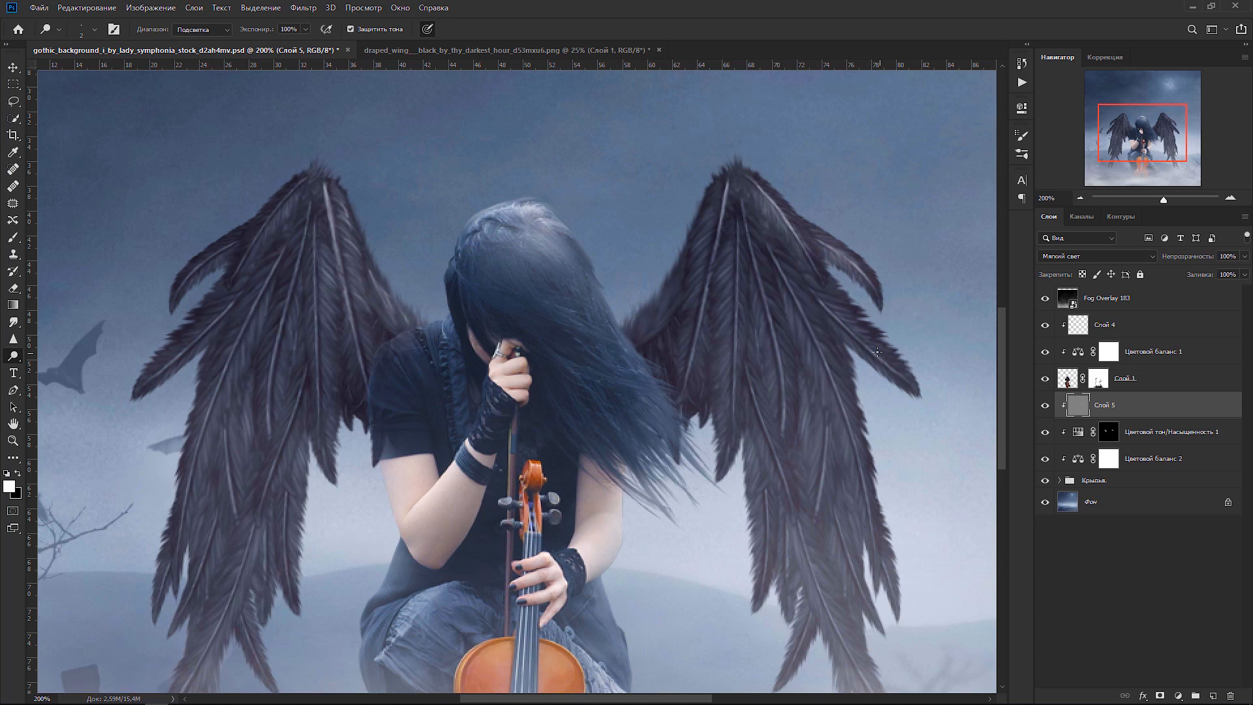
left_click_drag(834, 316, 851, 338)
mouse_move(727, 186)
left_mouse_down()
mouse_move(717, 245)
mouse_move(747, 167)
left_mouse_up()
- Darken the inner and lower feathers of both wings on the gray layer with the Burn tool
right_click(13, 356)
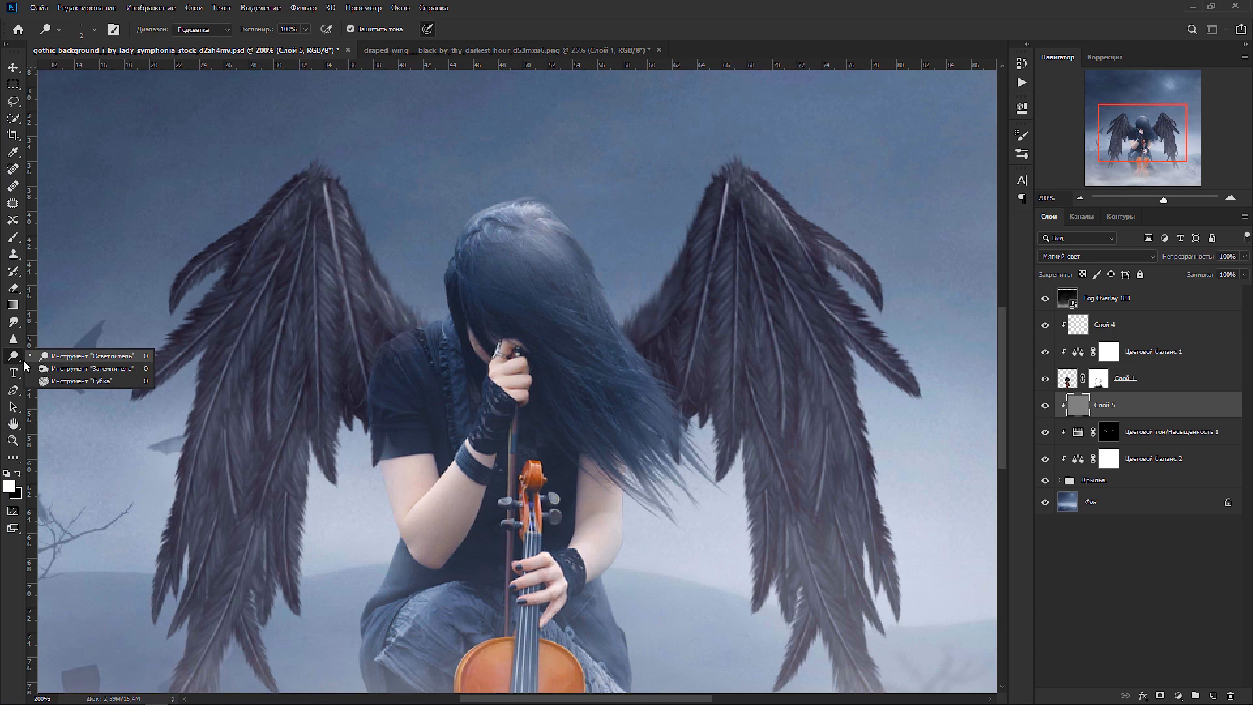
left_click(65, 367)
mouse_move(728, 304)
left_mouse_down()
mouse_move(731, 231)
mouse_move(729, 380)
mouse_move(694, 376)
mouse_move(763, 340)
mouse_move(762, 307)
mouse_move(808, 425)
mouse_move(793, 414)
mouse_move(800, 570)
mouse_move(777, 561)
left_mouse_up()
mouse_move(216, 425)
left_mouse_down()
mouse_move(356, 411)
mouse_move(333, 386)
mouse_move(274, 392)
mouse_move(359, 444)
left_mouse_up()
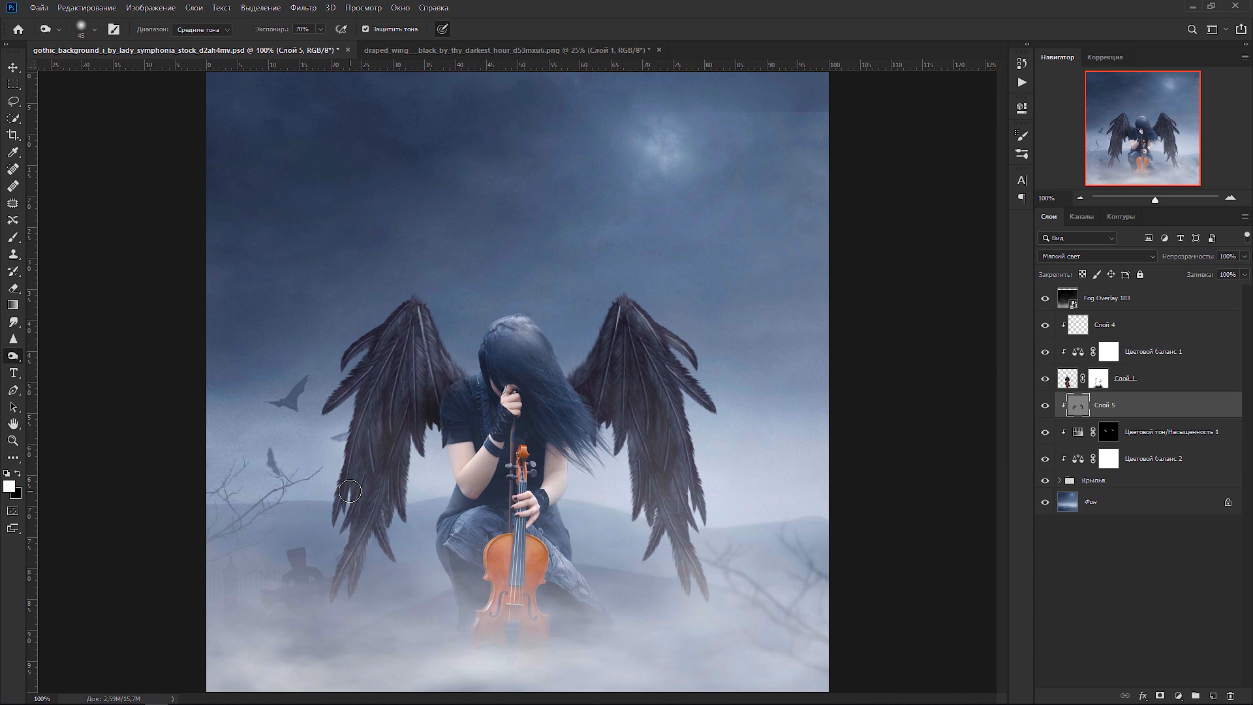
- Add a layer mask to the wings group Крылья
key("ctrl+minus")
left_click(1132, 481)
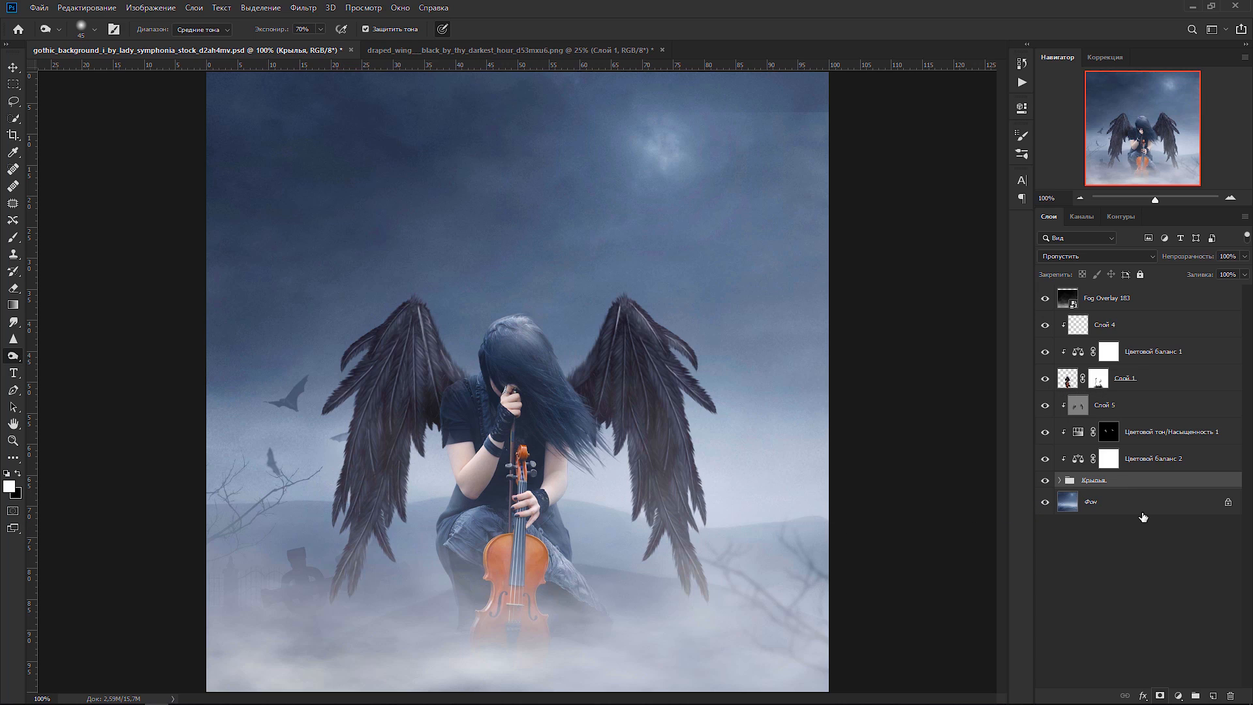
left_click(1160, 696)
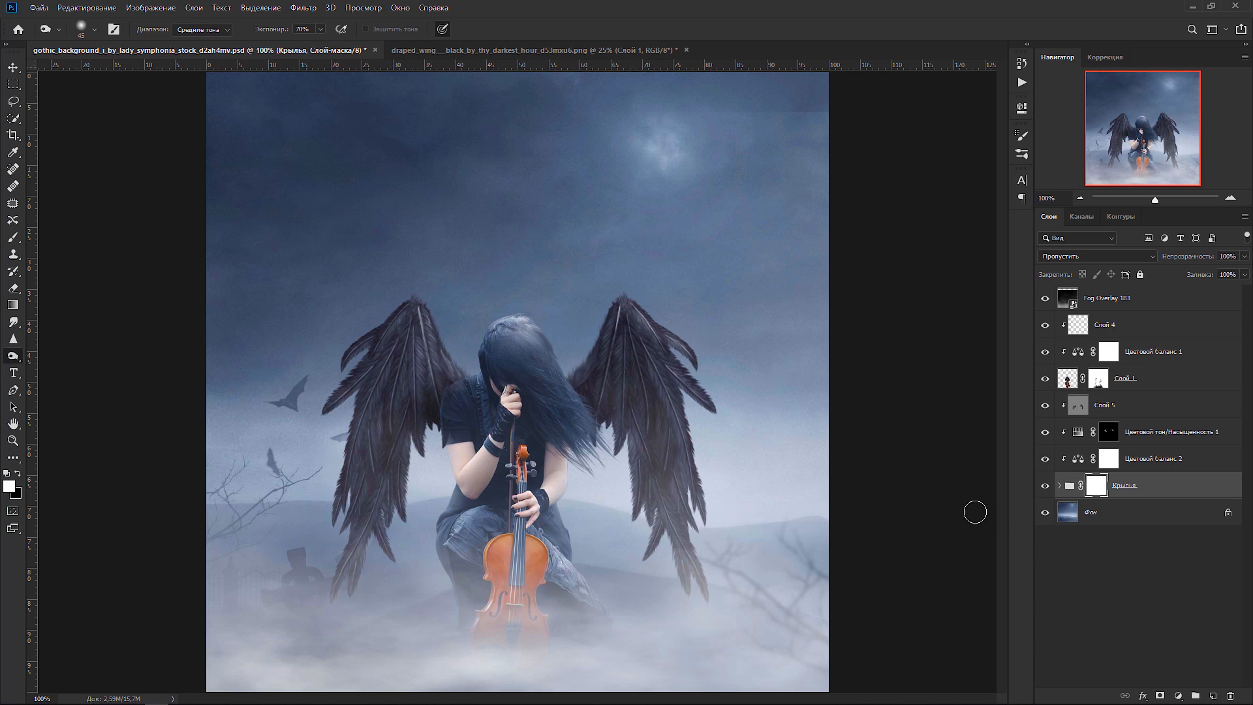
- Paint black at 29% opacity with a size 50 brush on the Крылья group mask to fade the wing tips and edges into the fog
left_click(19, 239)
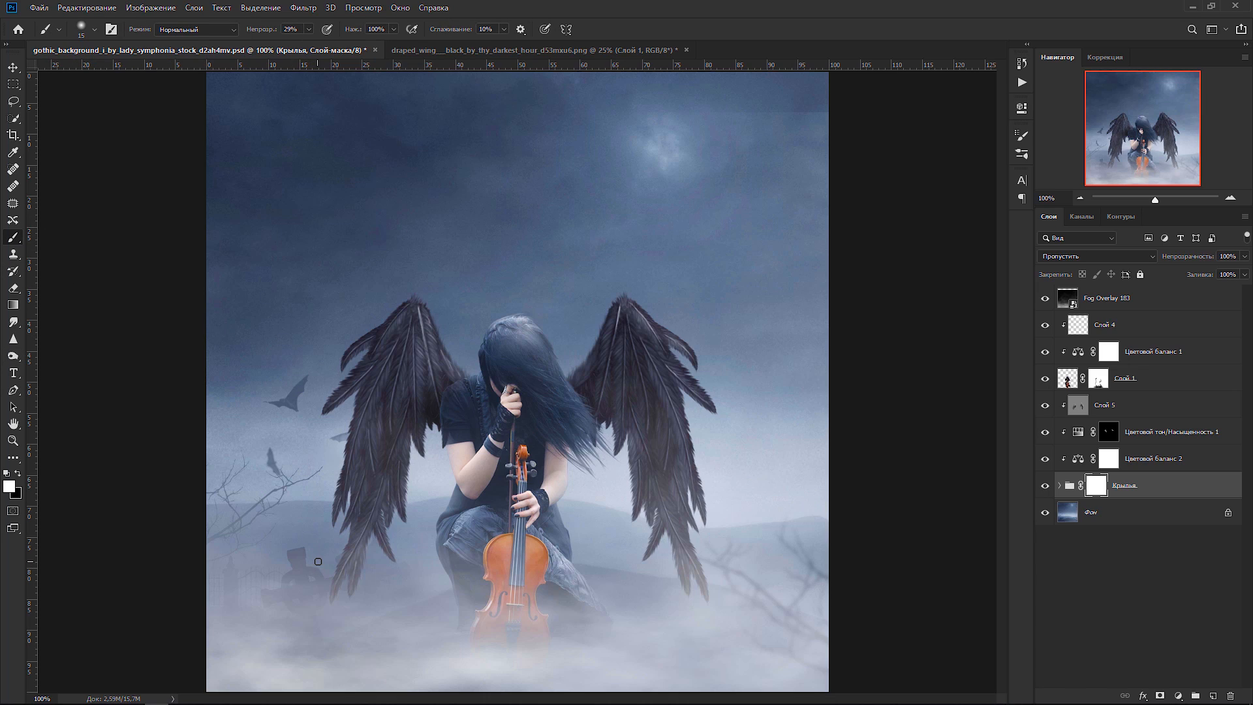
key("bracketright")
key("bracketright")
key("bracketright")
left_click(18, 473)
mouse_move(342, 579)
left_mouse_down()
mouse_move(366, 564)
mouse_move(420, 471)
mouse_move(427, 485)
mouse_move(335, 460)
mouse_move(326, 481)
mouse_move(332, 377)
left_mouse_up()
mouse_move(648, 521)
left_mouse_down()
mouse_move(702, 523)
mouse_move(700, 451)
left_mouse_up()
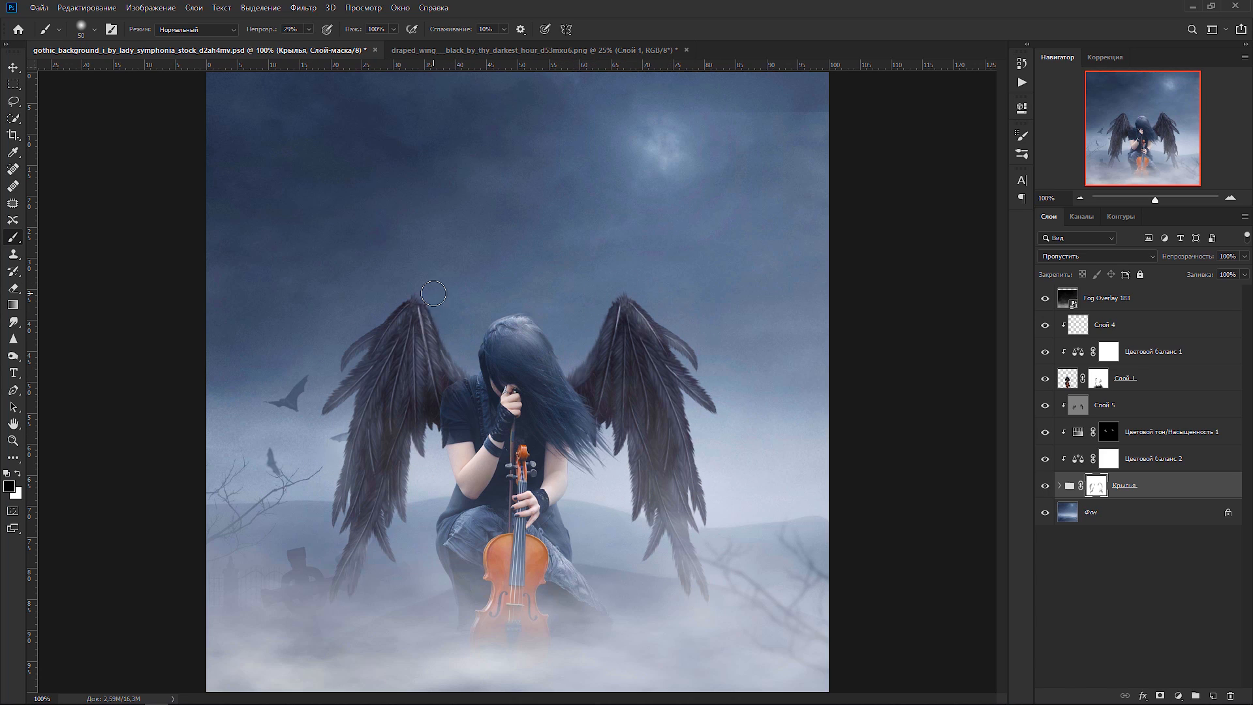
left_click_drag(432, 310, 443, 358)
left_click_drag(386, 509, 380, 409)
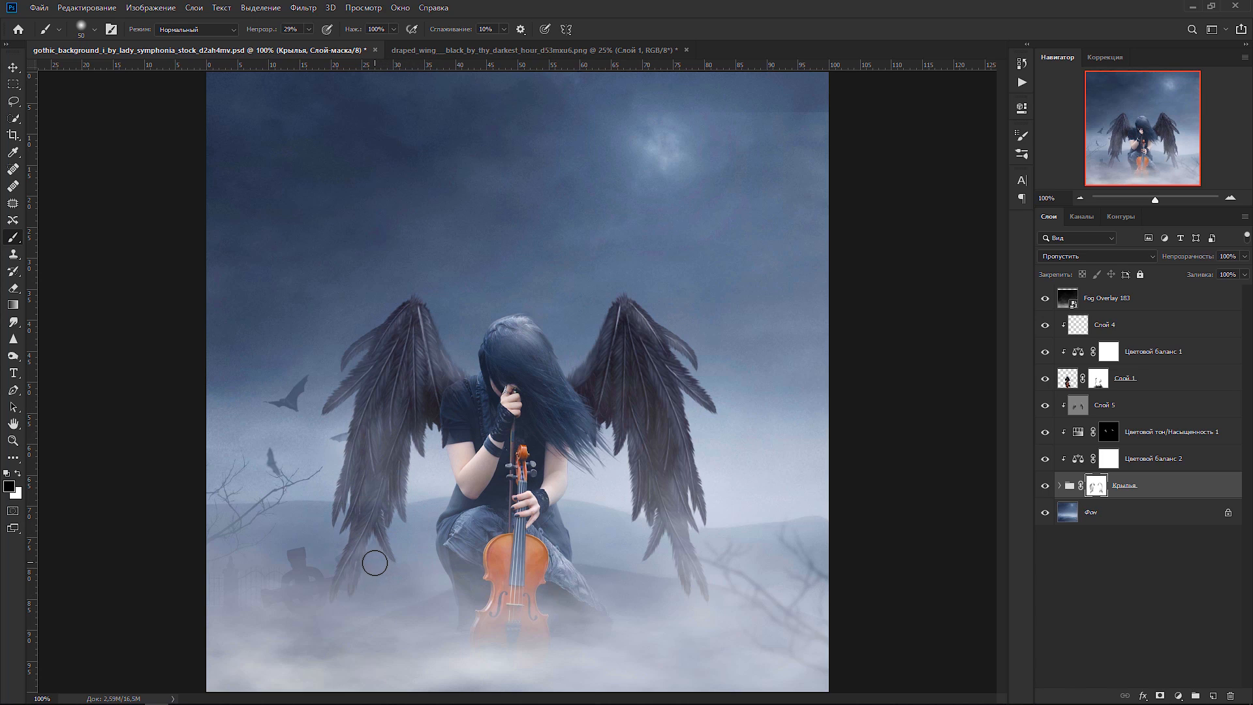
key("x")
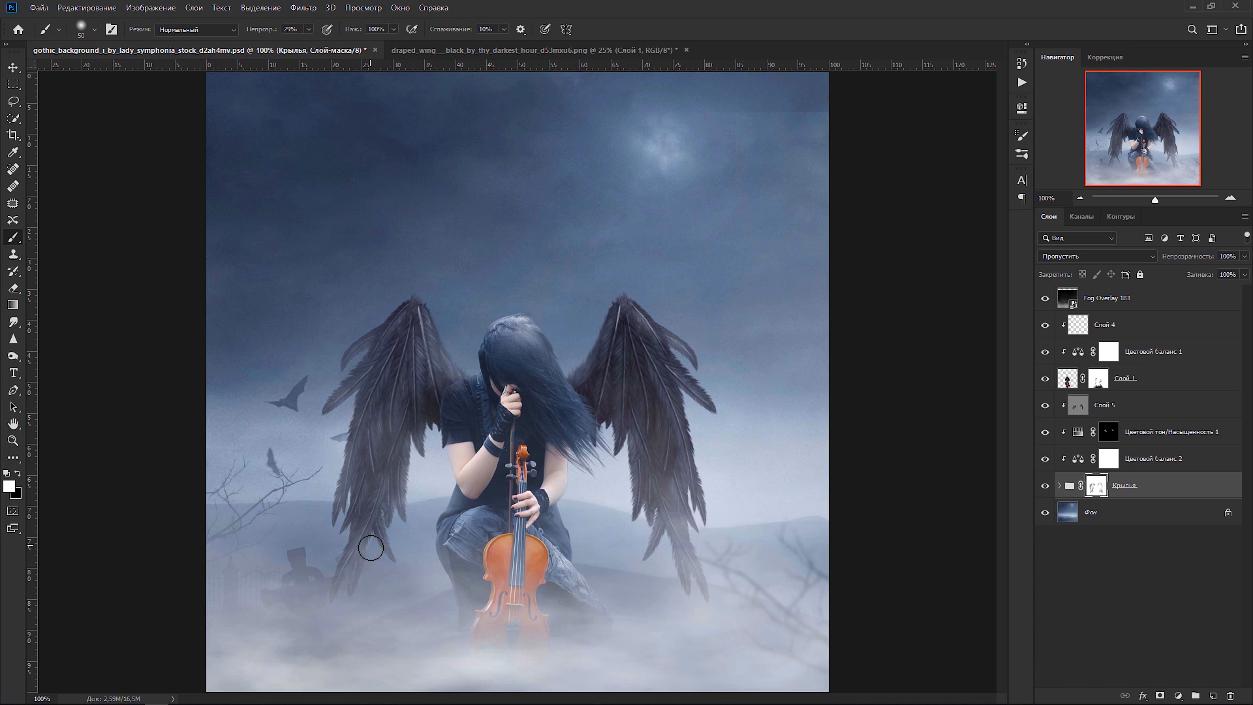
- Place the bokeh_dust image from the JPEGS_RECOMMENDED folder above the Fog Overlay 183 layer
key("ctrl+minus")
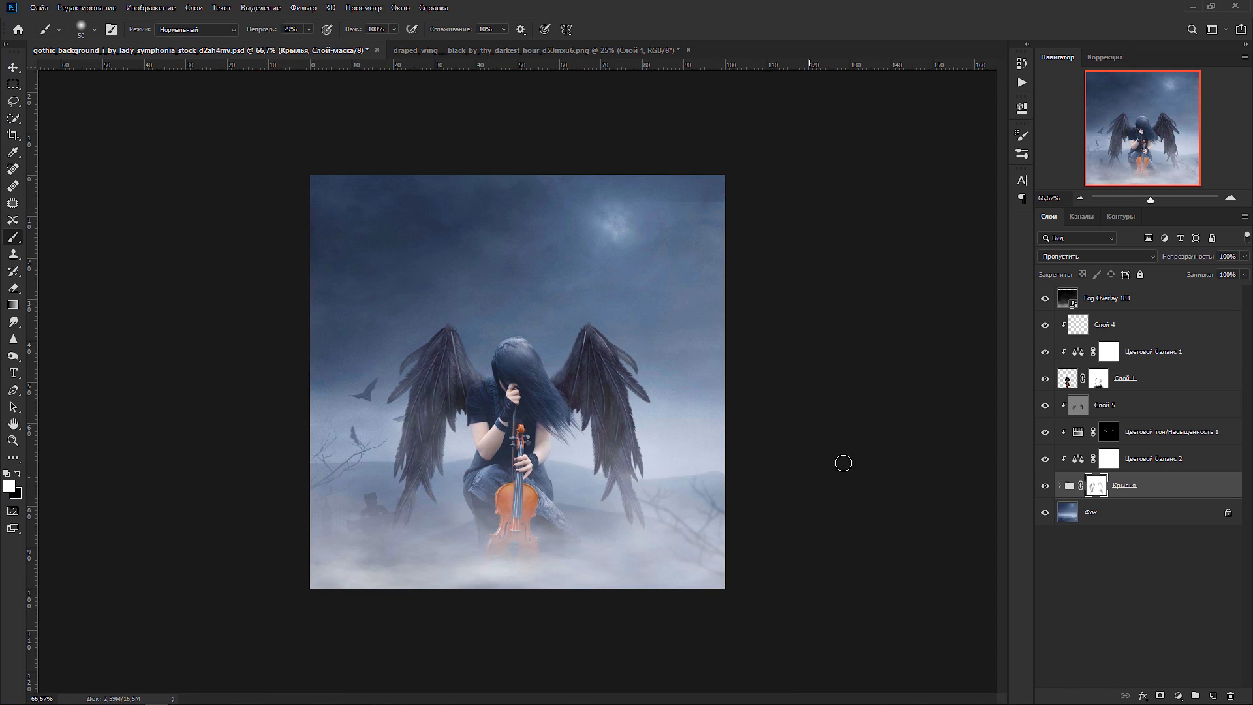
left_click(1120, 303)
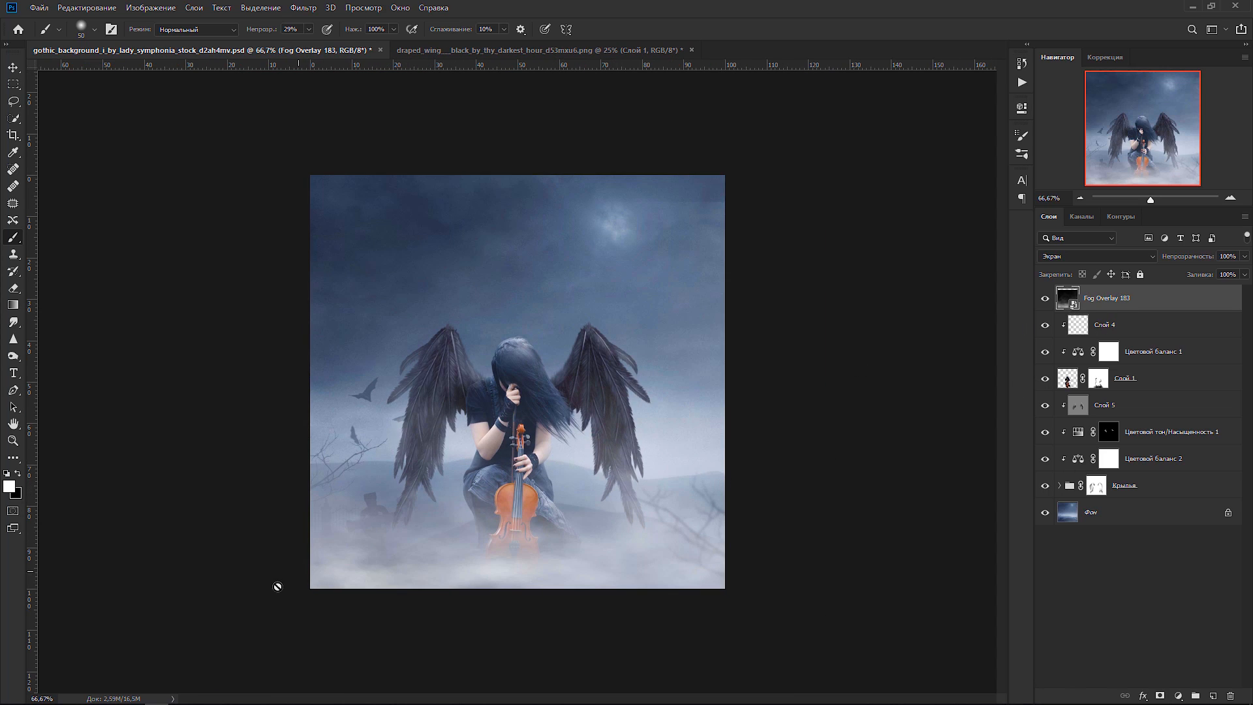
left_click(83, 687)
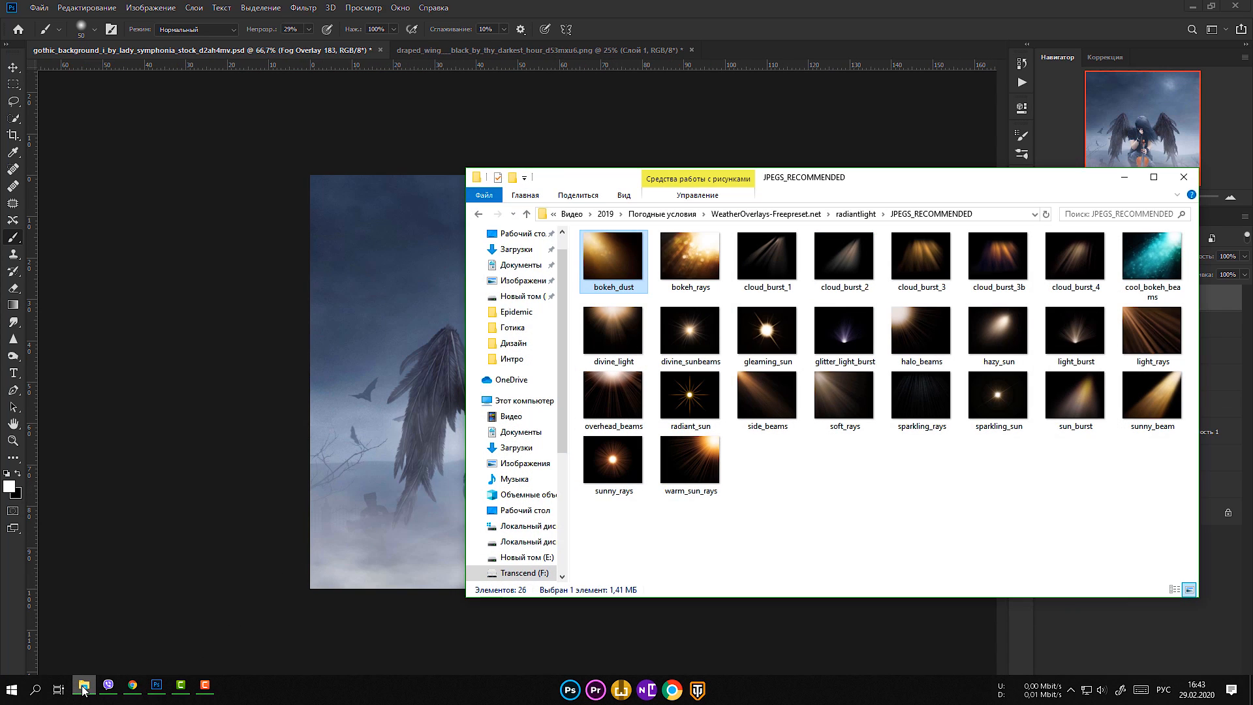
left_click_drag(611, 257, 436, 314)
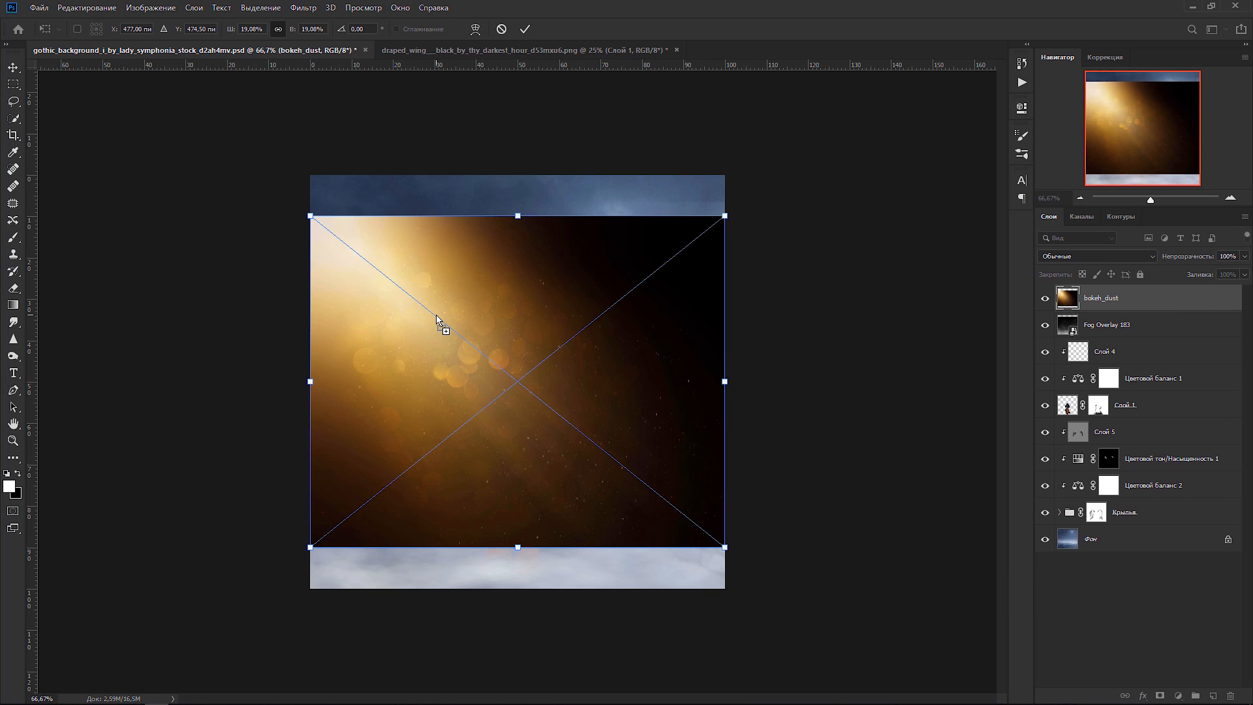
- Flip bokeh_dust horizontally, then move and enlarge it to about 20.5% so it spans the canvas width from the upper edge
right_click(492, 295)
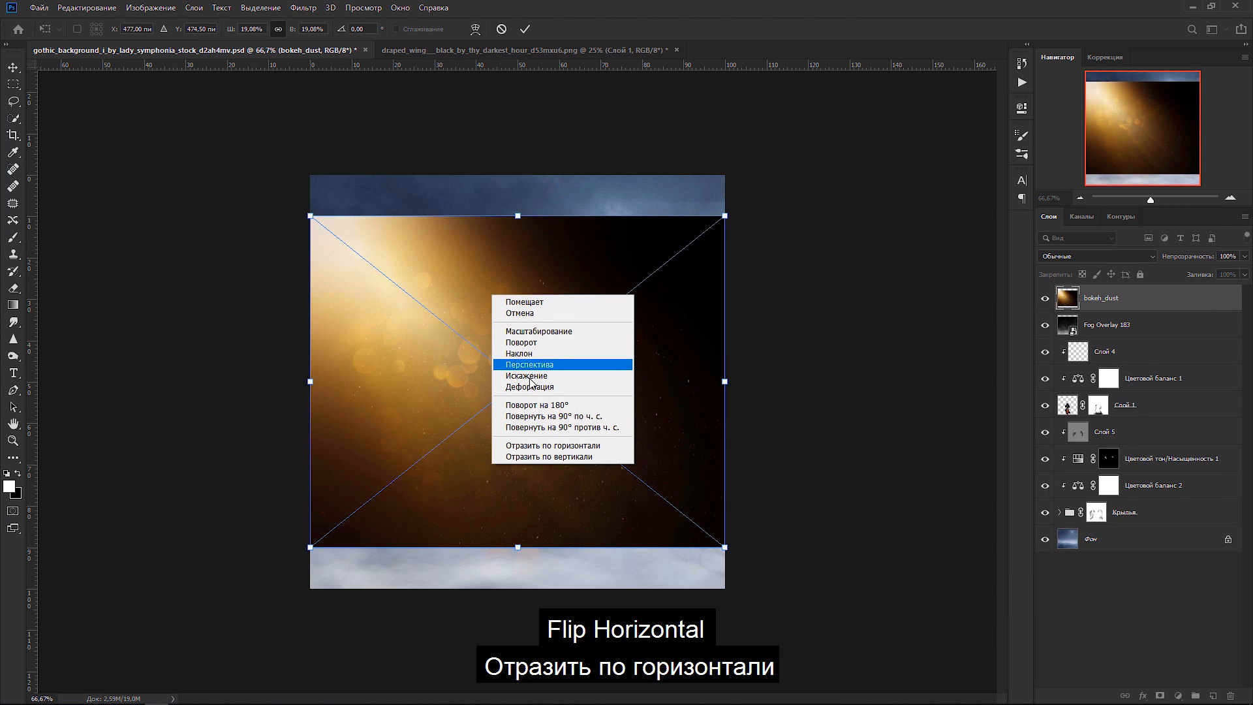
left_click(533, 446)
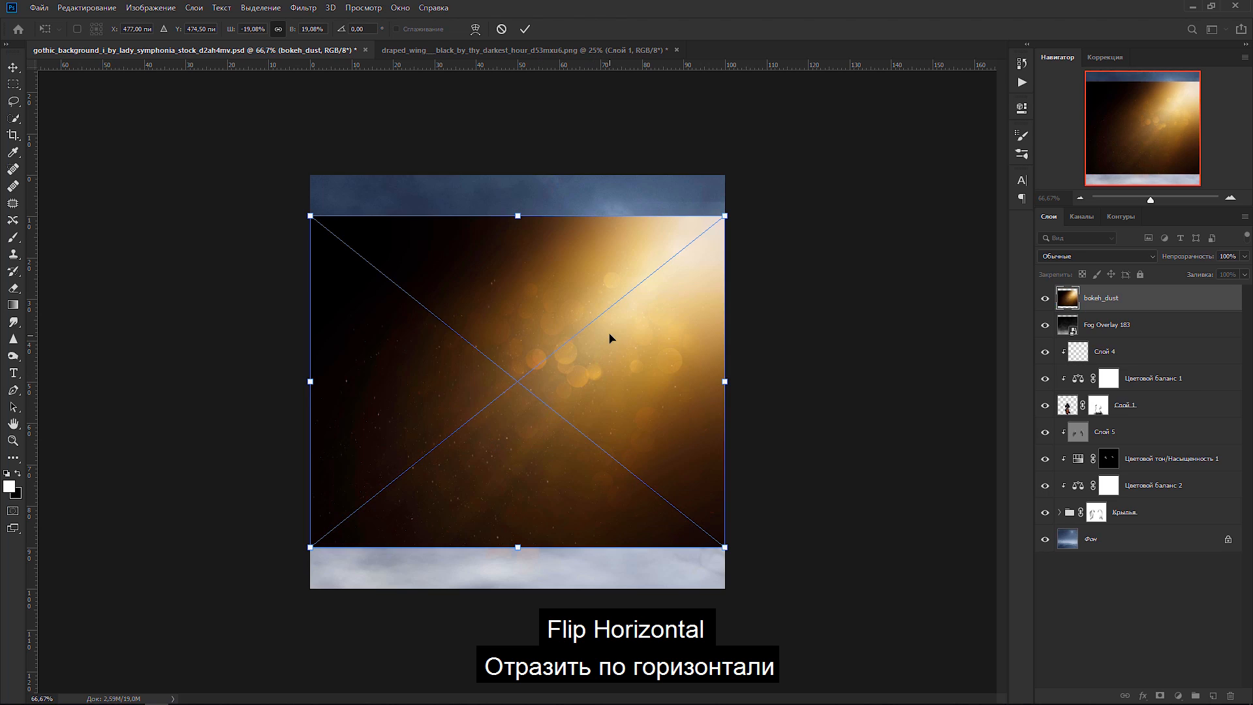
left_click_drag(610, 336, 617, 271)
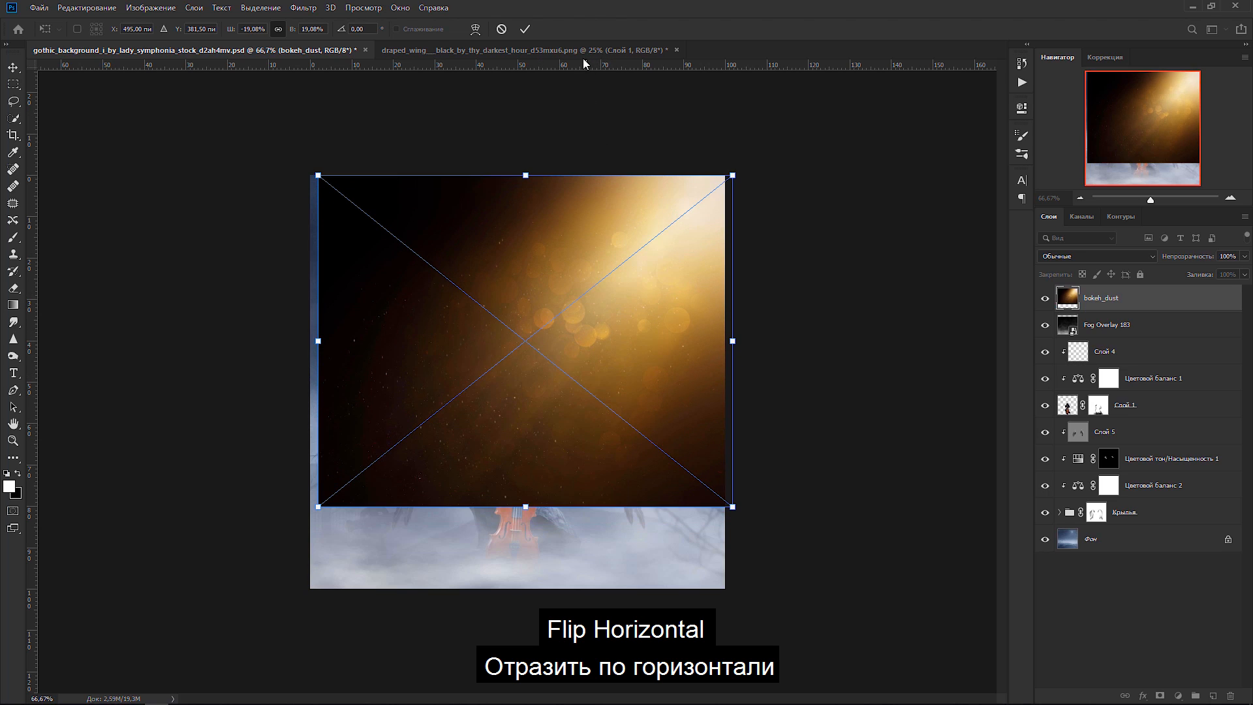
left_click_drag(318, 339, 287, 341)
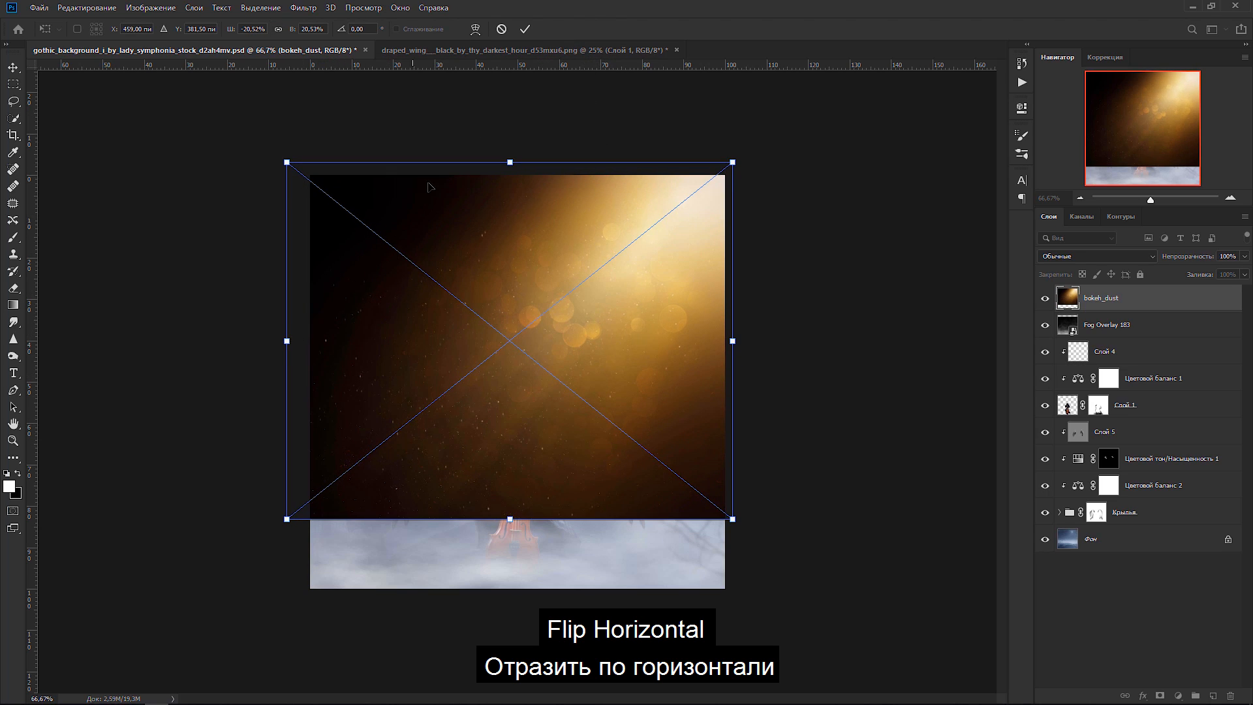
left_click(527, 27)
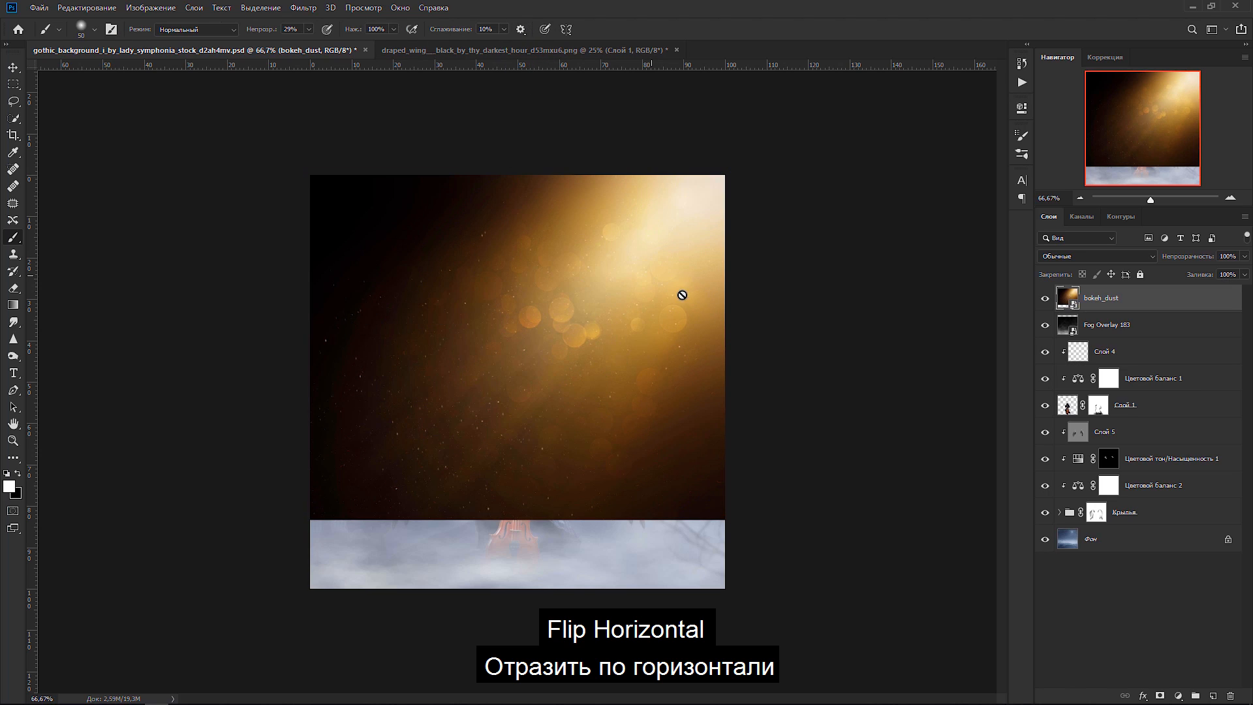
- Set the bokeh_dust layer's blend mode to Экран (Screen) and hide the layer
left_click(1085, 258)
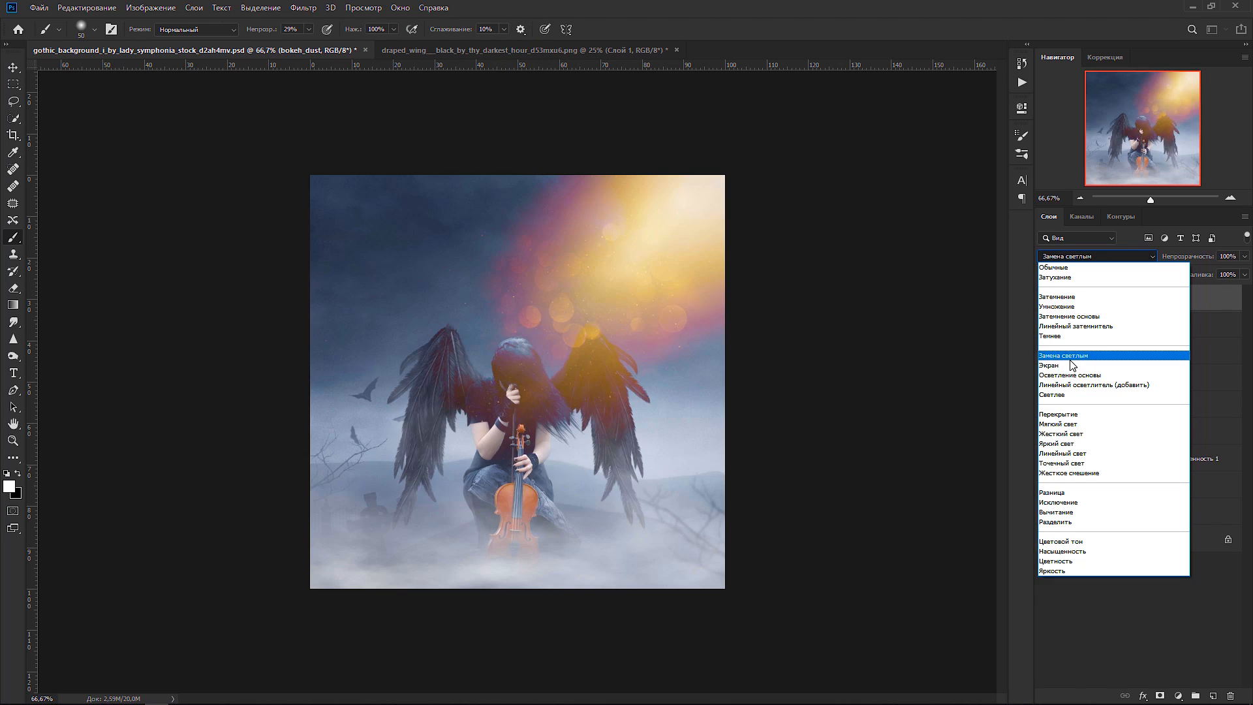
left_click(1068, 364)
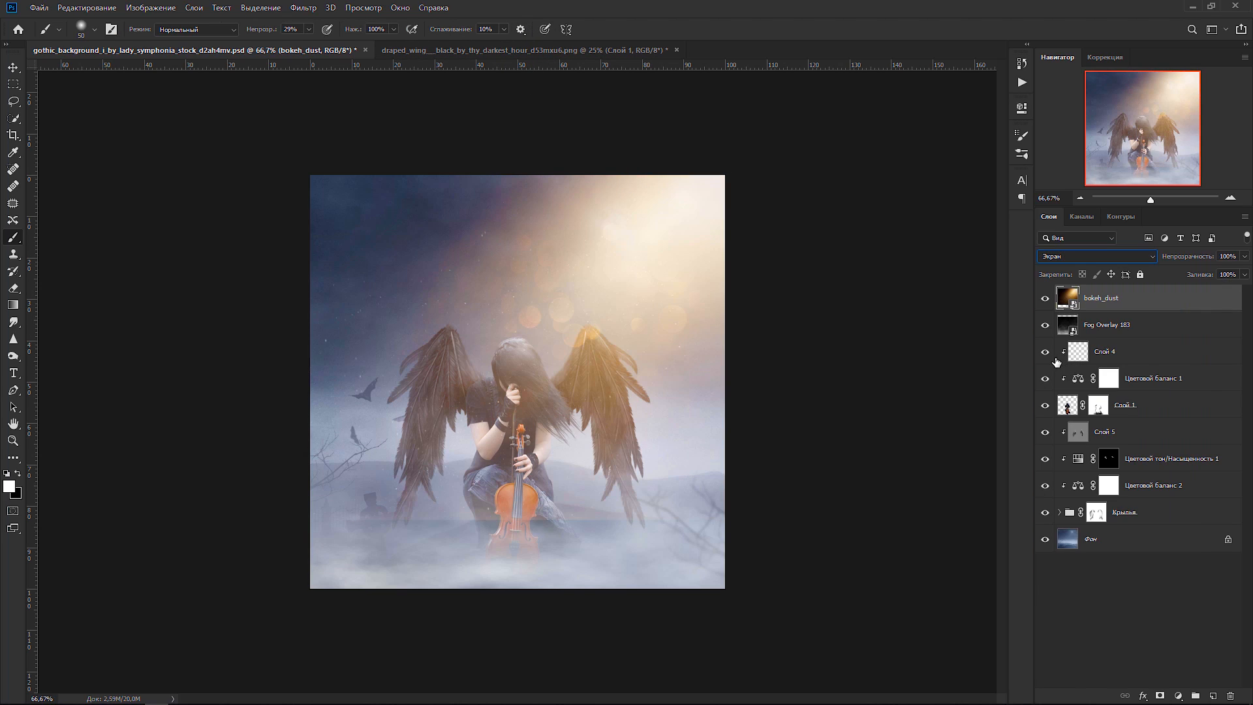
left_click(1045, 299)
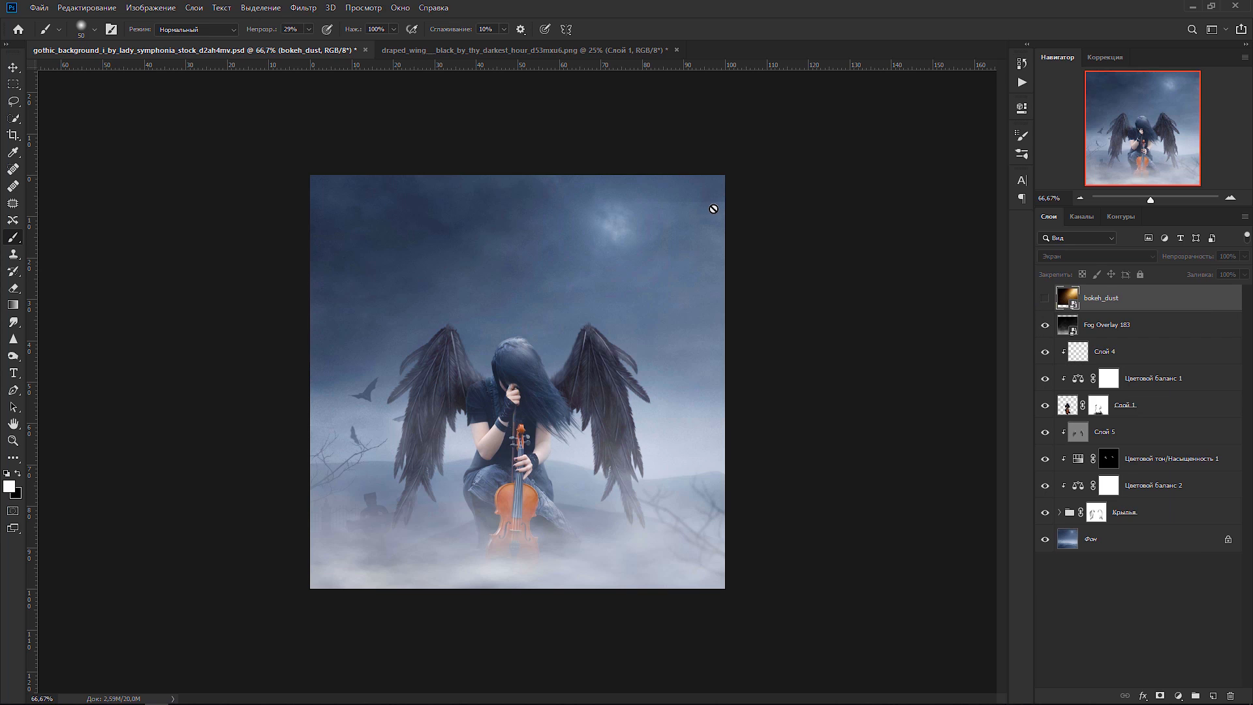
- Add a layer mask to the Fog Overlay 183 layer
scroll(708, 209, "up", 3)
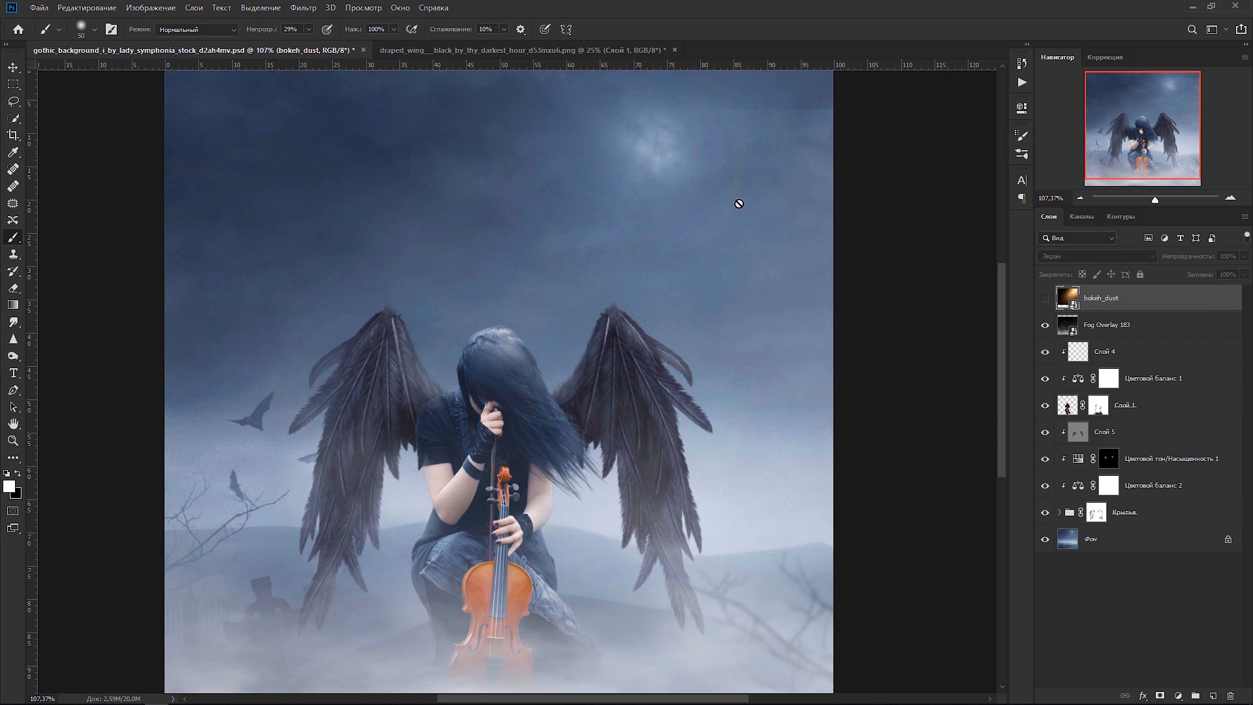
left_click_drag(759, 162, 746, 237)
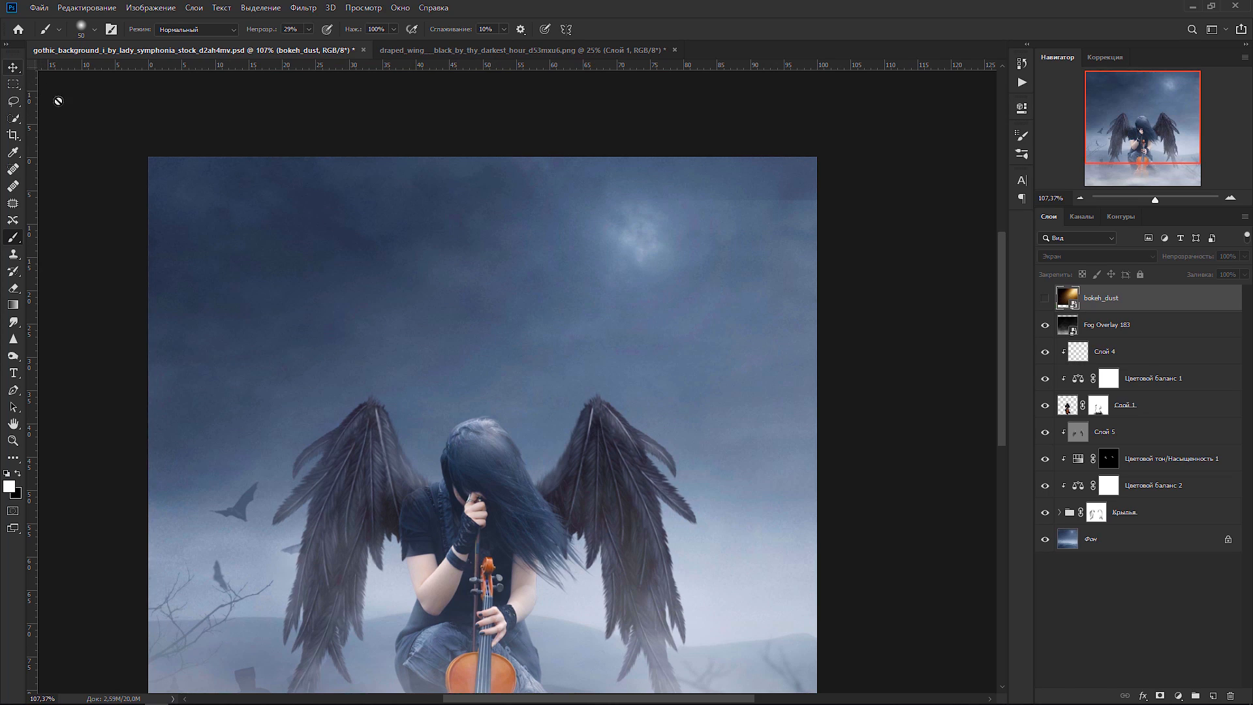
left_click(1104, 336)
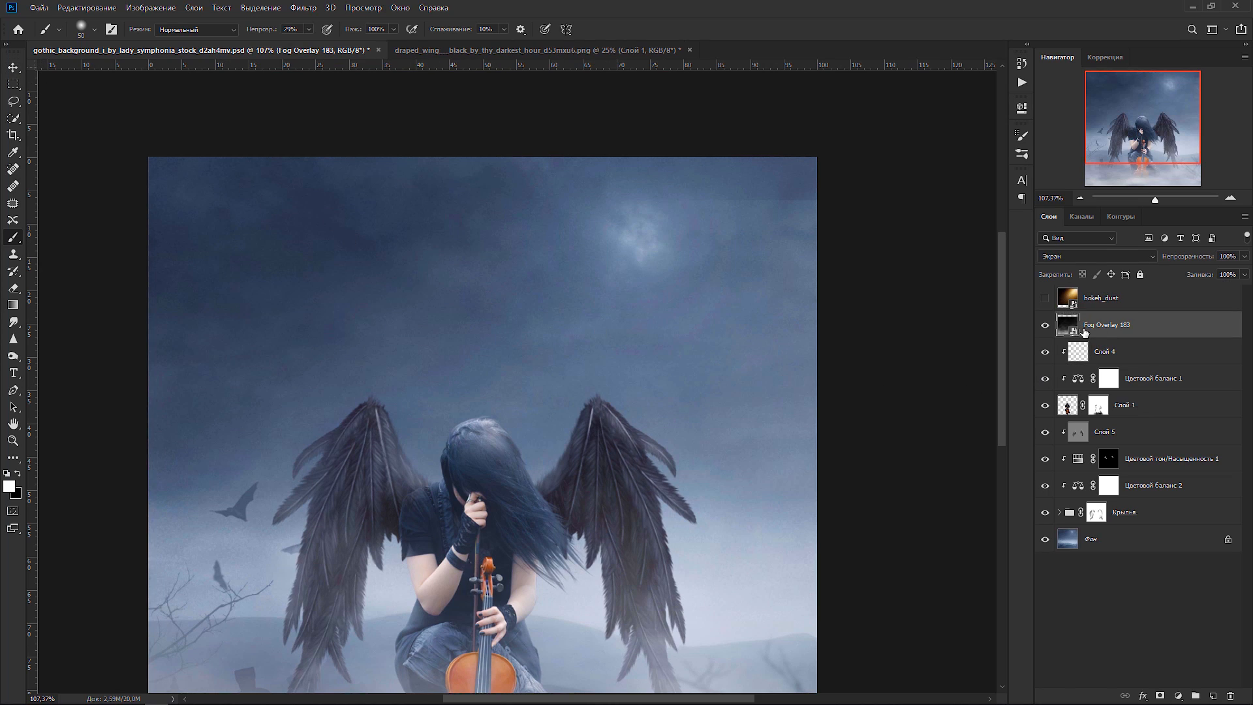
left_click(1159, 696)
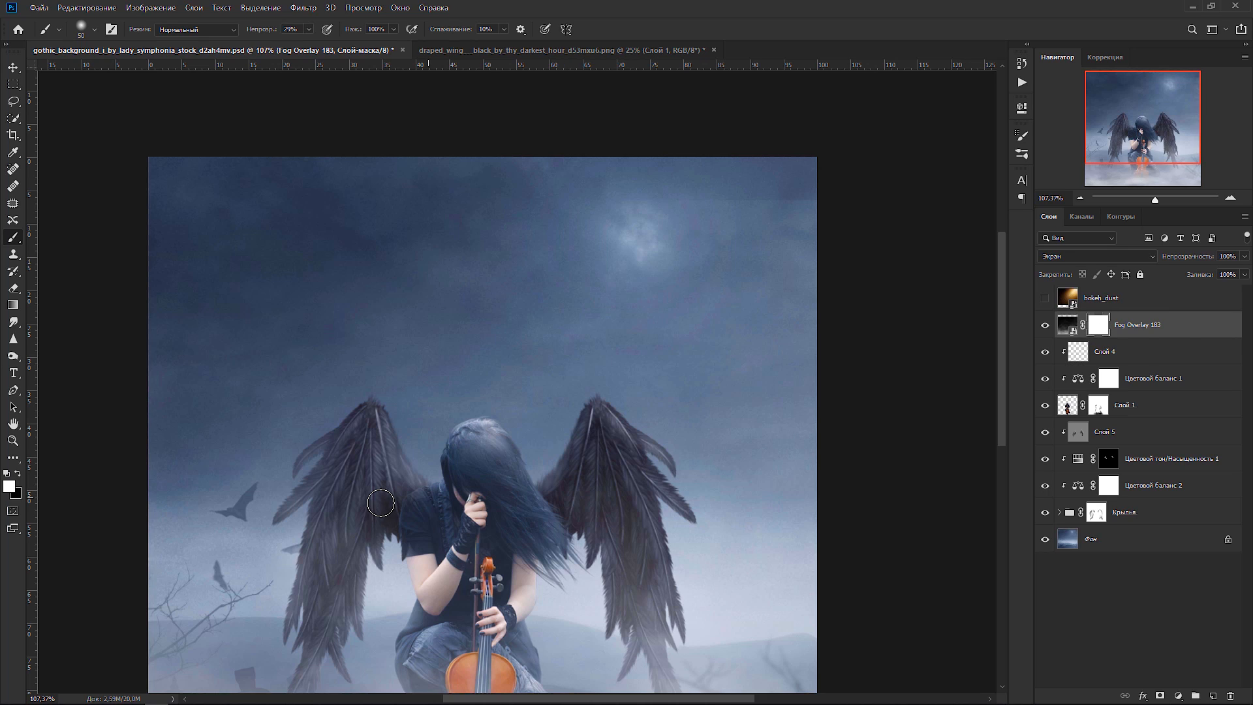
- Paint black across the sky on the Fog Overlay 183 mask with a size 175 brush at 55% opacity to remove the hard upper edge
left_click(19, 475)
key("bracketright")
key("bracketright")
key("bracketright")
key("bracketright")
key("bracketright")
key("bracketright")
key("bracketright")
key("bracketright")
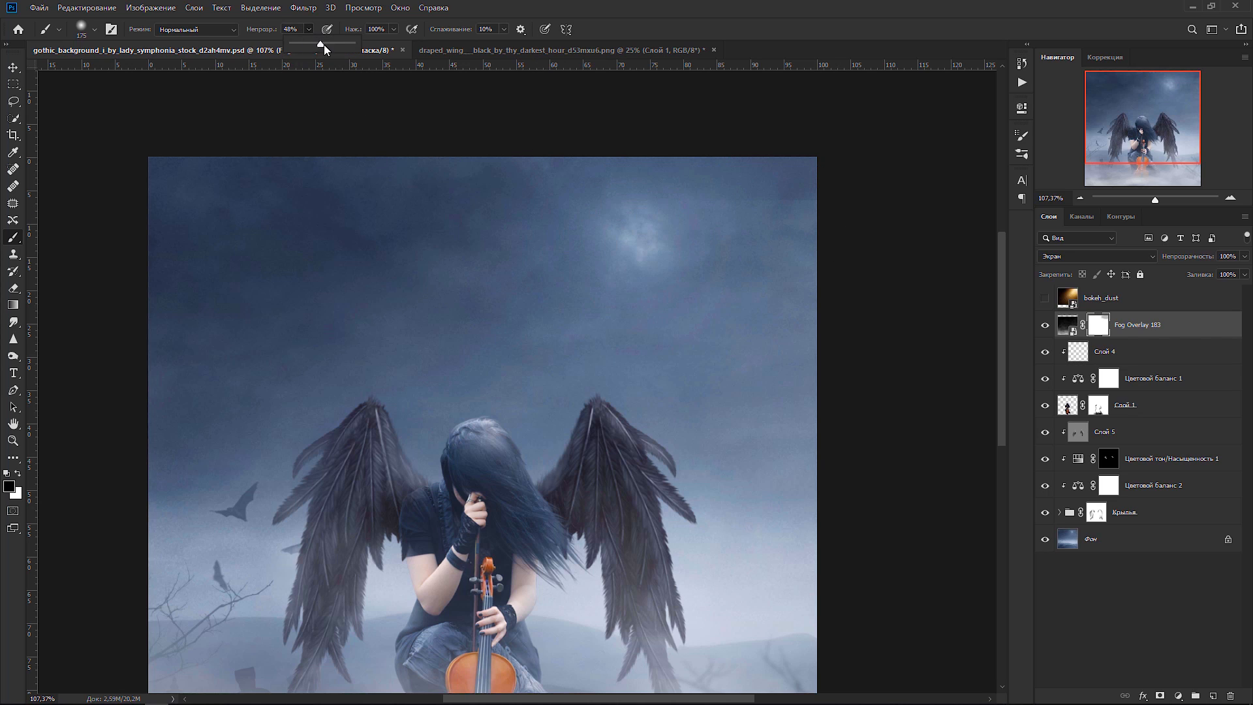
left_click_drag(324, 45, 329, 44)
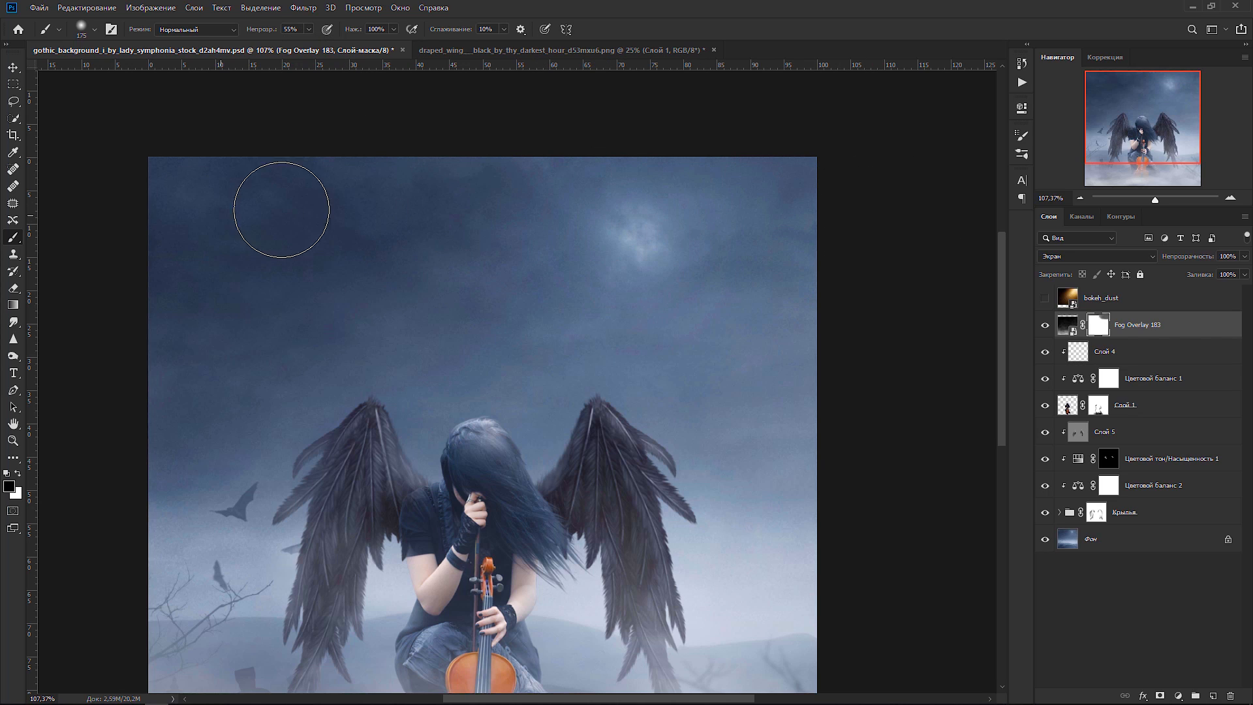
mouse_move(282, 209)
left_mouse_down()
mouse_move(626, 209)
mouse_move(872, 273)
mouse_move(723, 208)
mouse_move(514, 336)
left_mouse_up()
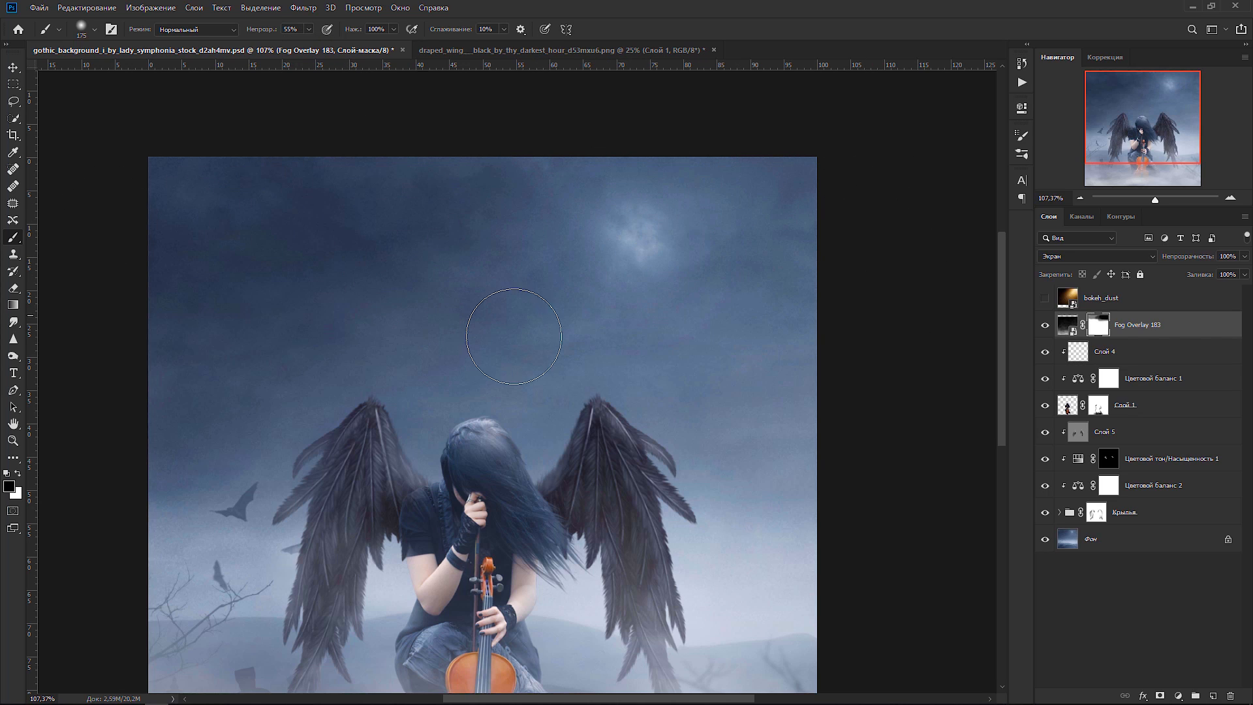
- Show bokeh_dust again and paint out its hard lower edge on a new layer mask, using a size 500 black brush at 55% opacity
left_click(1045, 297)
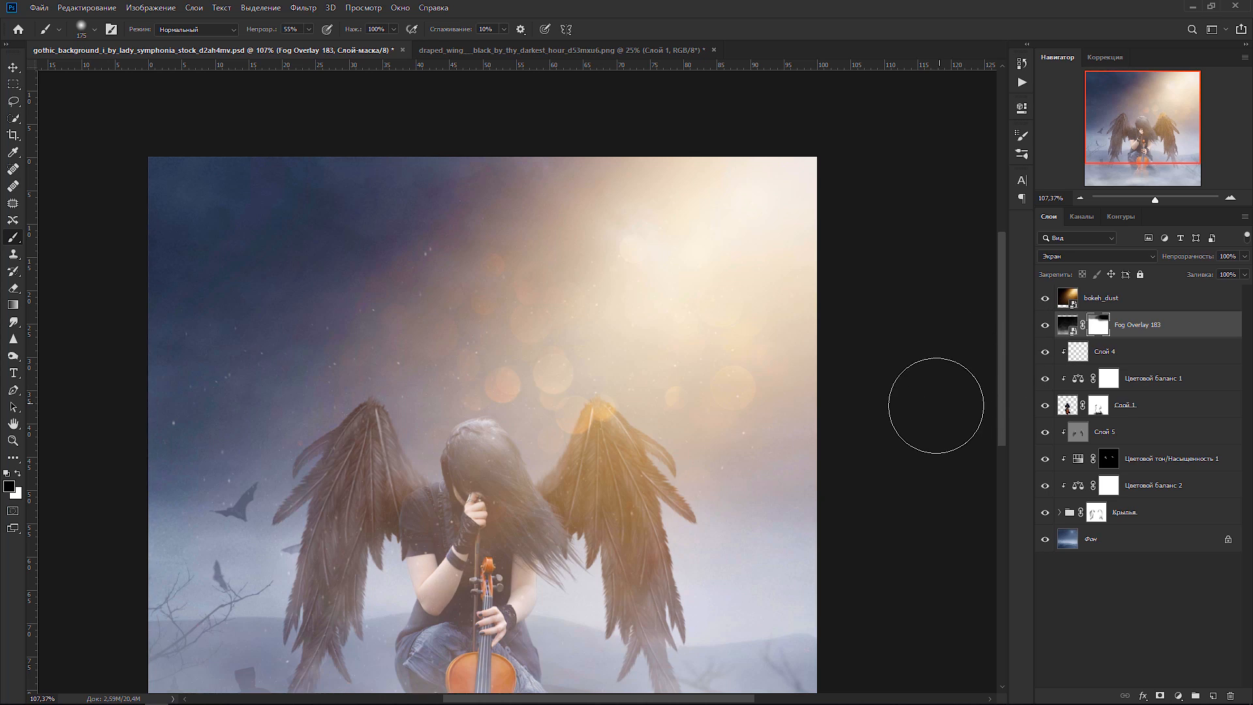
left_click_drag(761, 425, 810, 209)
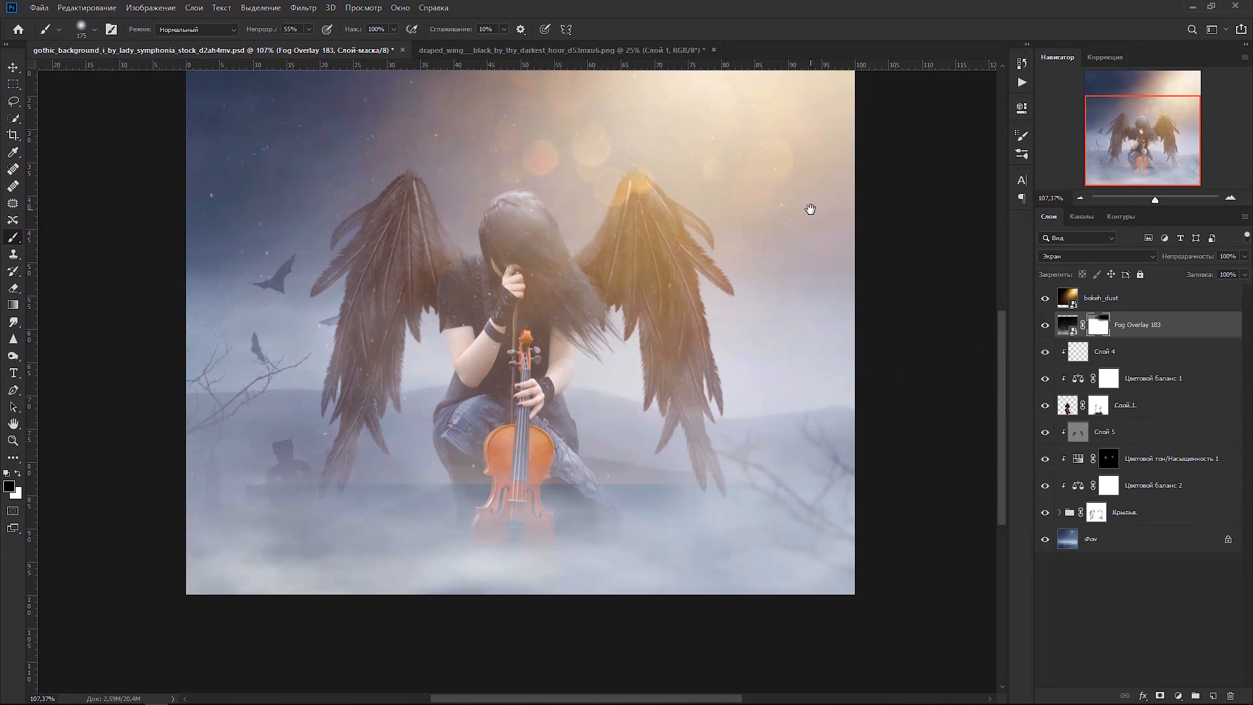
key("bracketright")
key("bracketright")
key("bracketright")
key("bracketright")
key("bracketright")
key("x")
left_click(1063, 300)
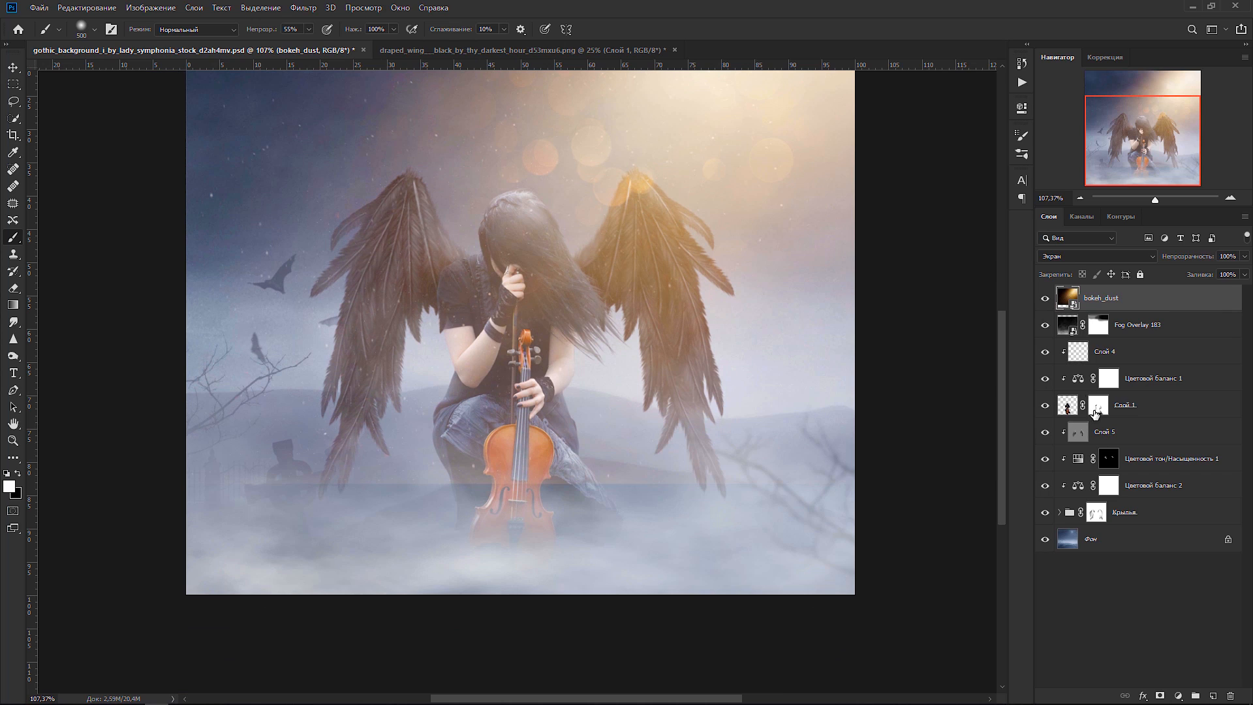
left_click(1158, 697)
key("x")
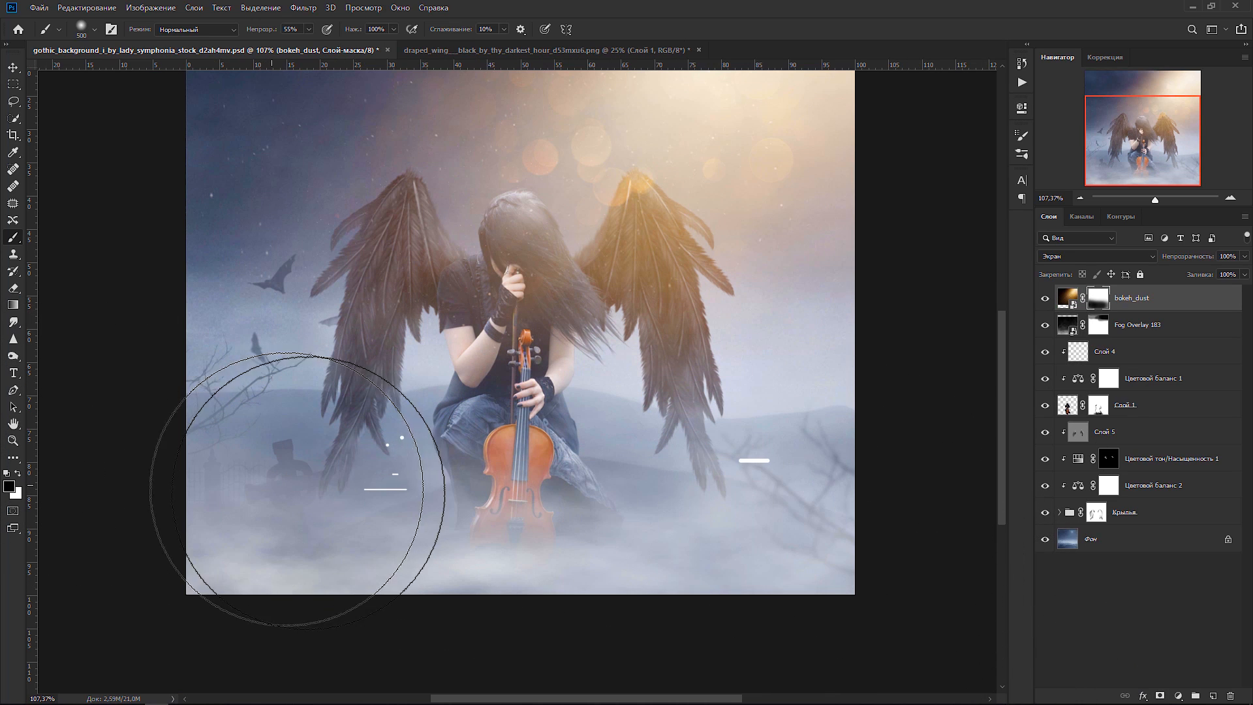
scroll(587, 462, "down", 3)
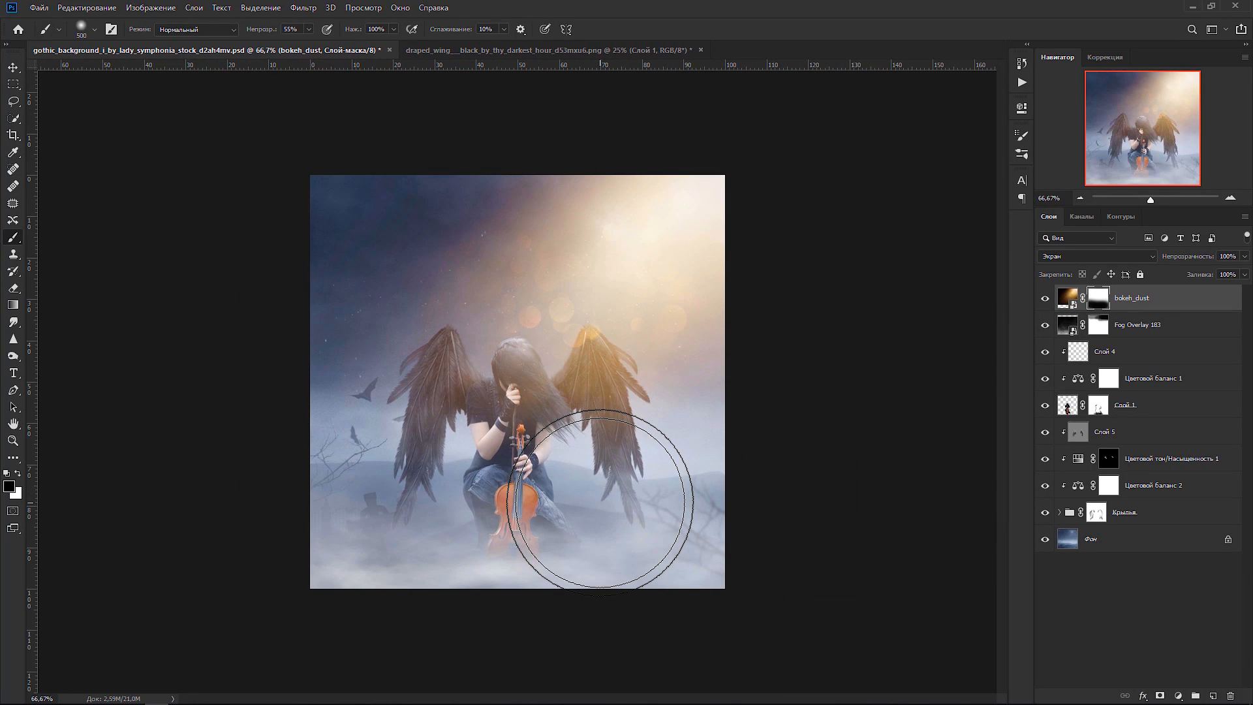
- Add a Hue/Saturation adjustment clipped to bokeh_dust with saturation -74 and lightness -22
key("v")
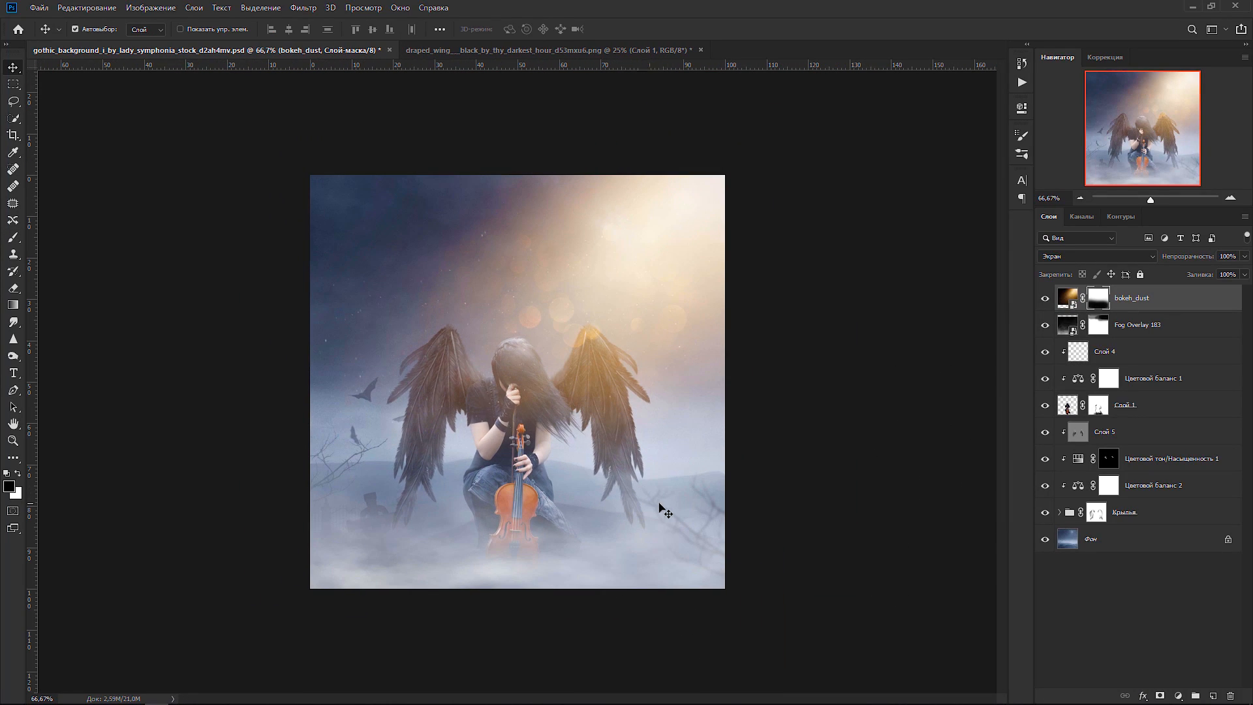
left_click(1177, 695)
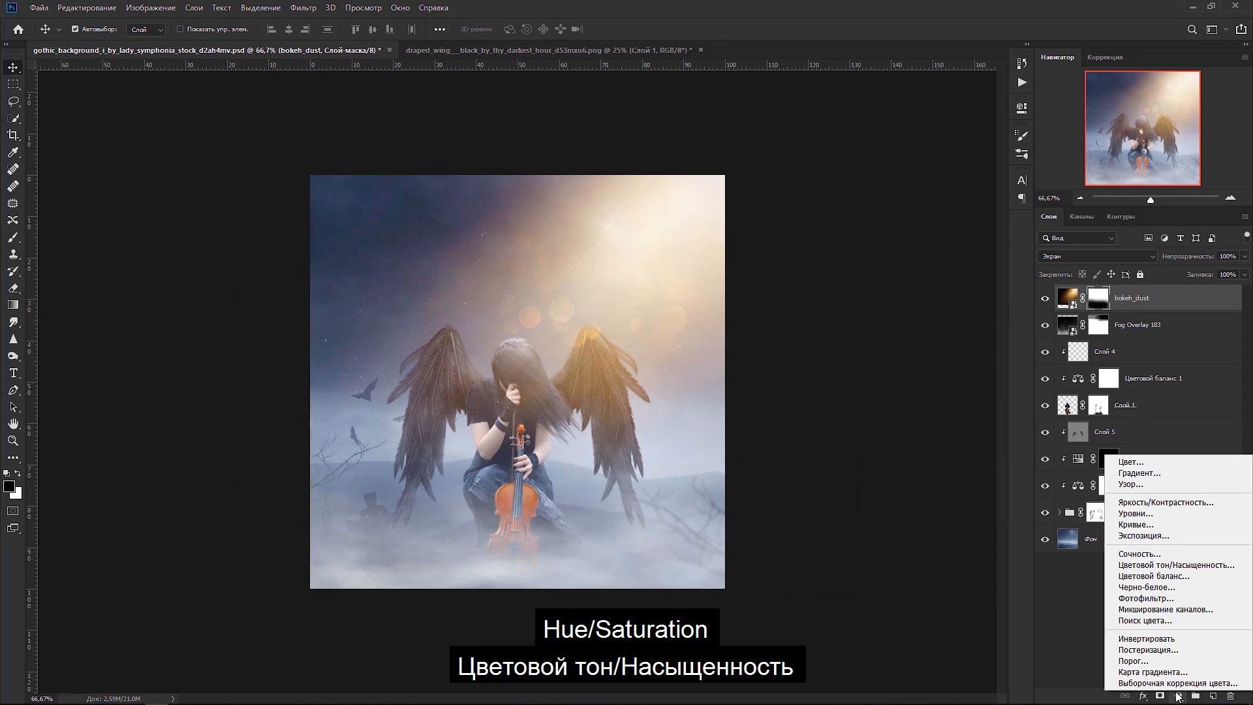
left_click(1176, 565)
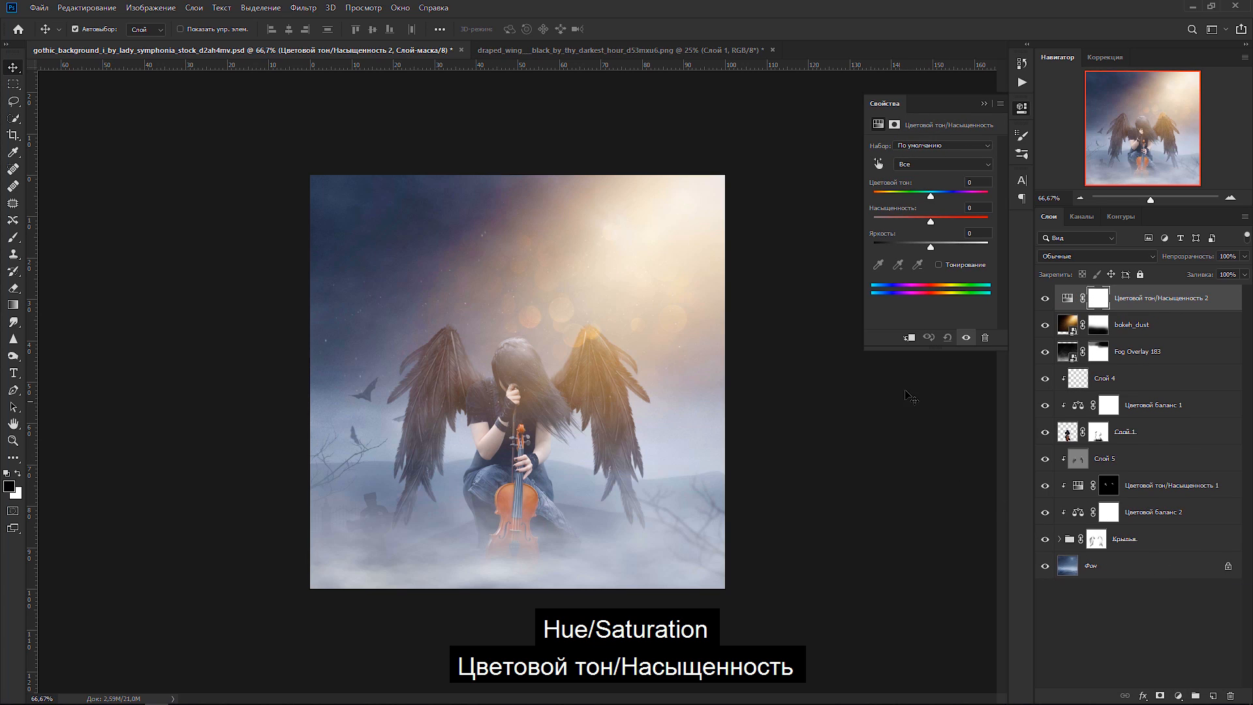
left_click(909, 337)
left_click_drag(930, 247, 888, 222)
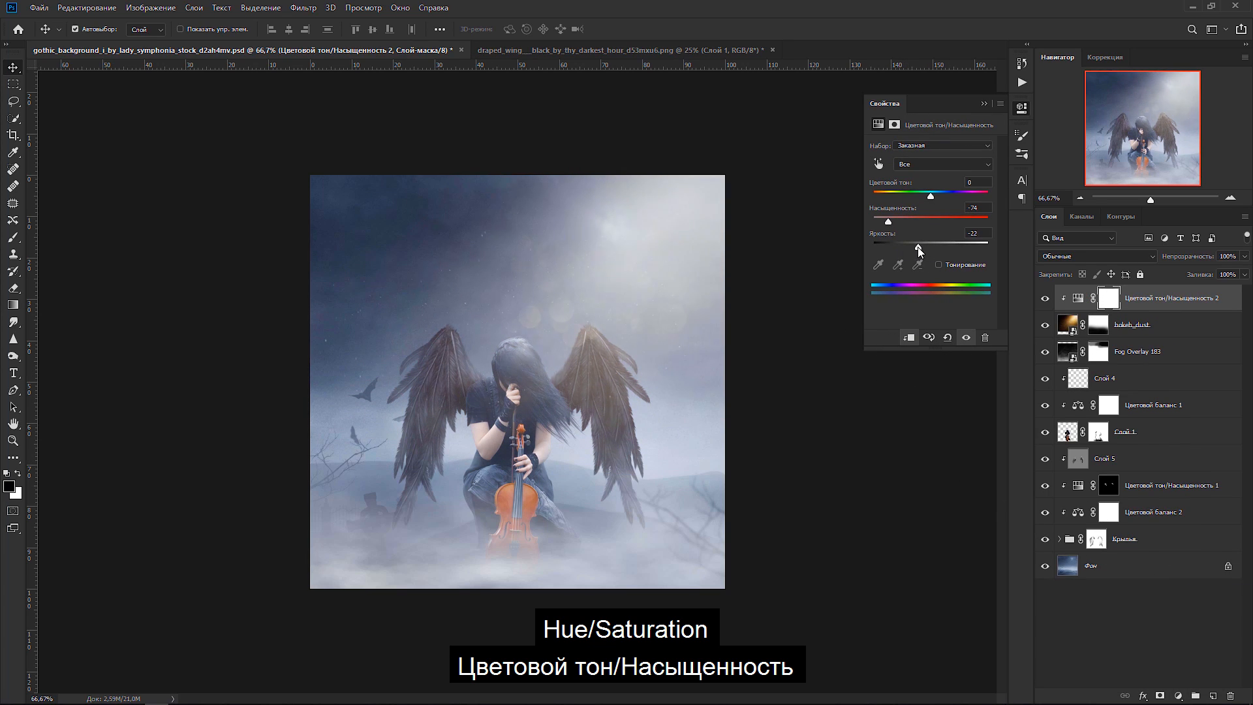
left_click(984, 103)
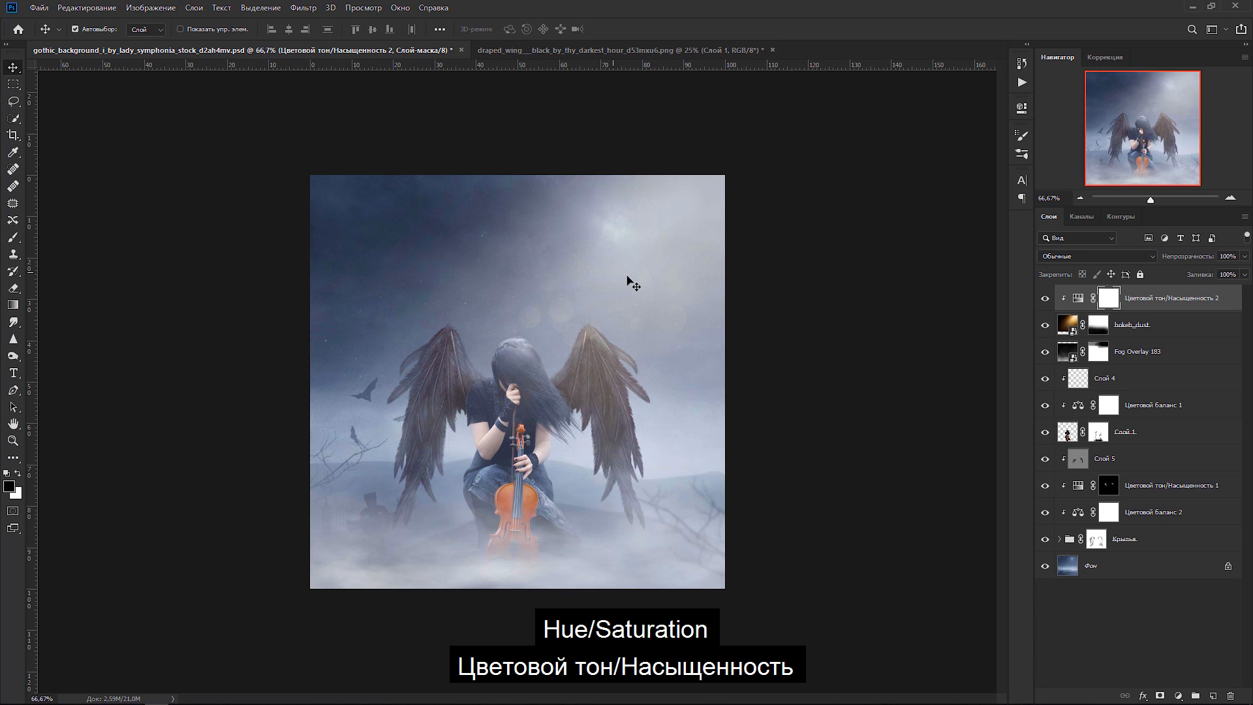
- Shift bokeh_dust slightly towards the left, scale it to about 104% so it reaches the canvas's right edge, and set its opacity to 86%
left_click(1070, 326)
left_click_drag(612, 281, 595, 278)
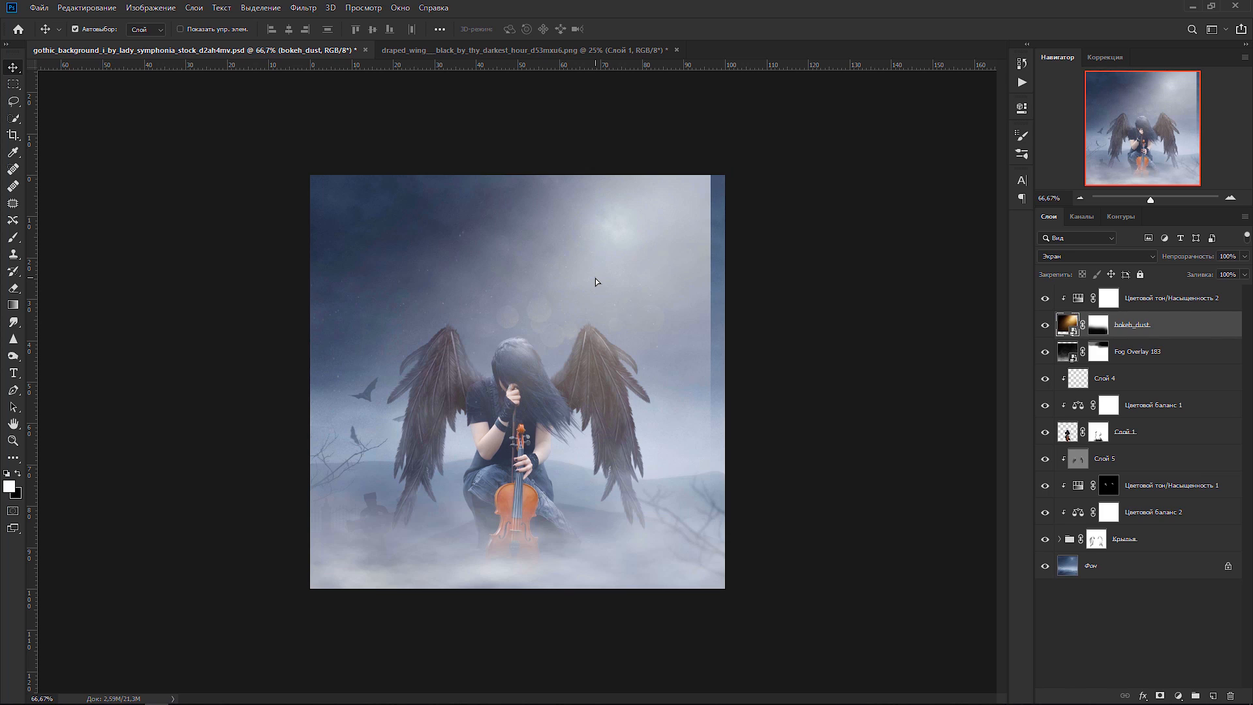
key("ctrl+t")
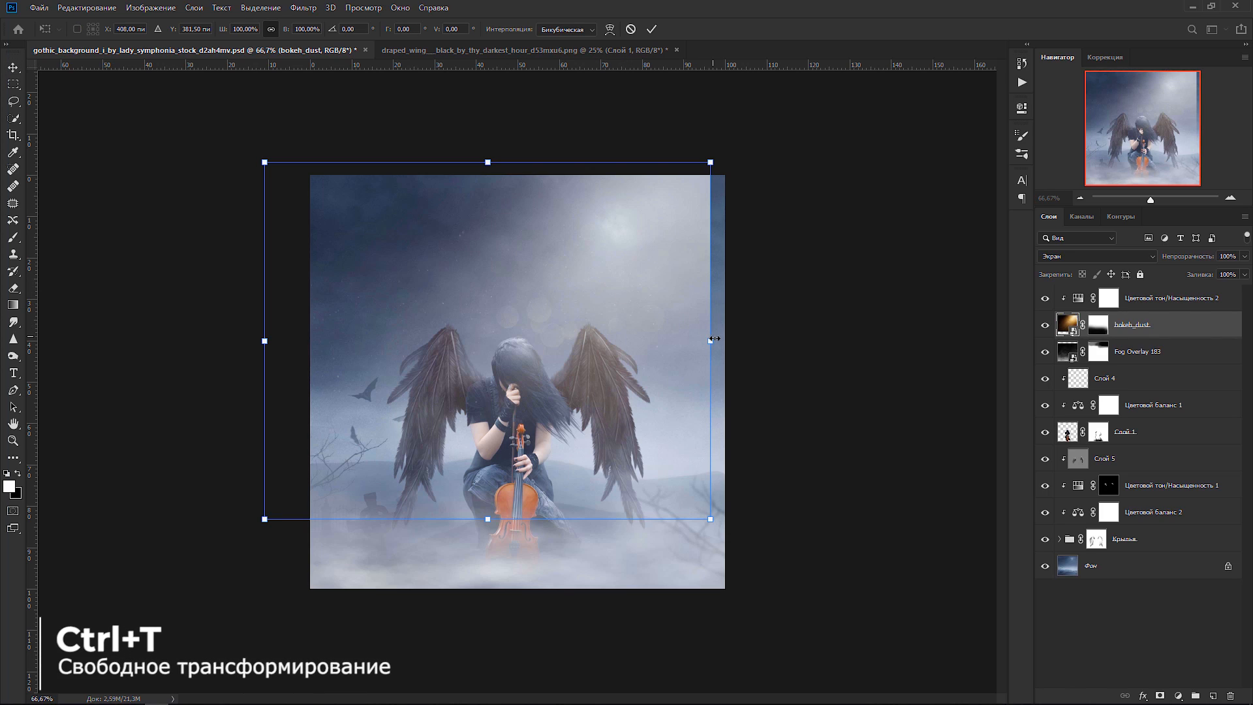
left_click_drag(711, 343, 724, 340)
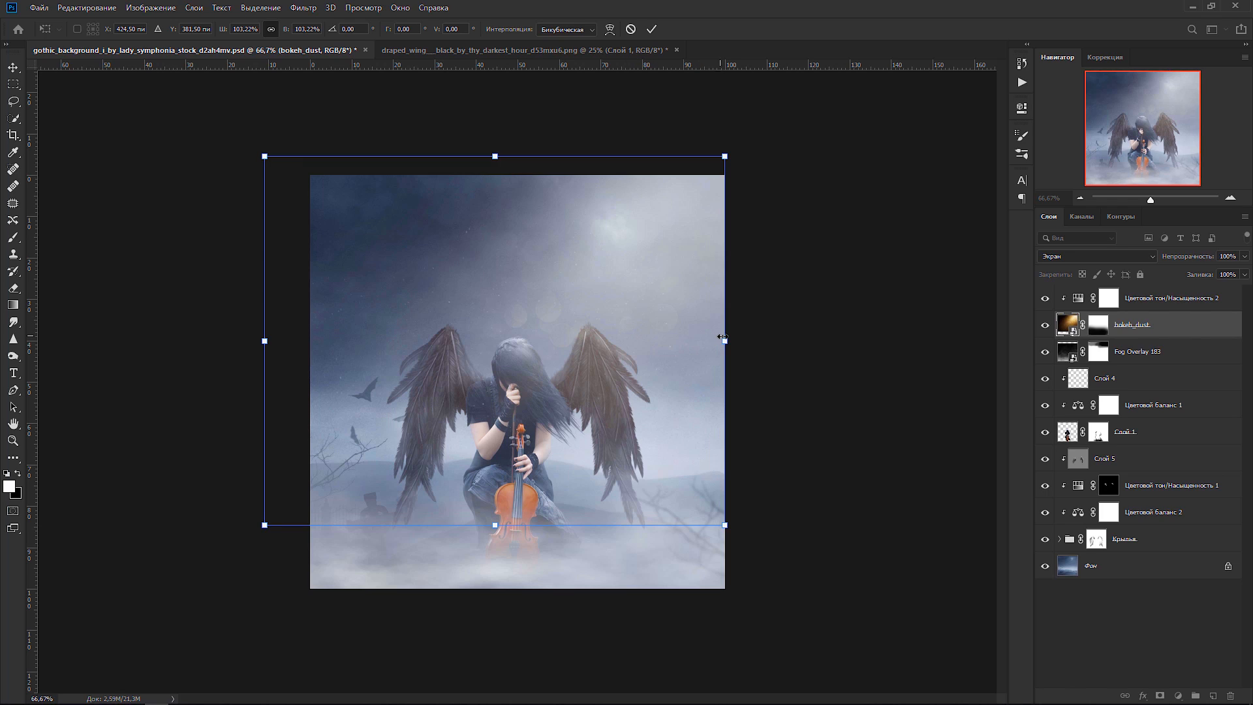
left_click_drag(677, 338, 675, 334)
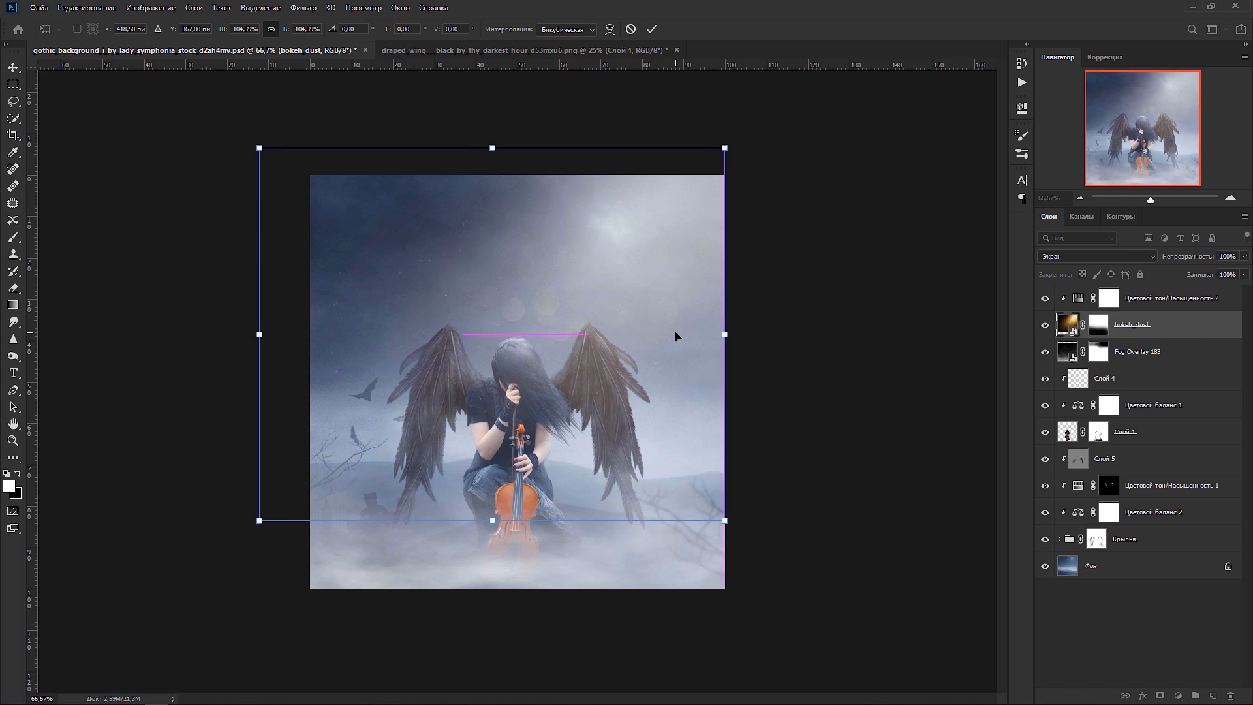
left_click(650, 30)
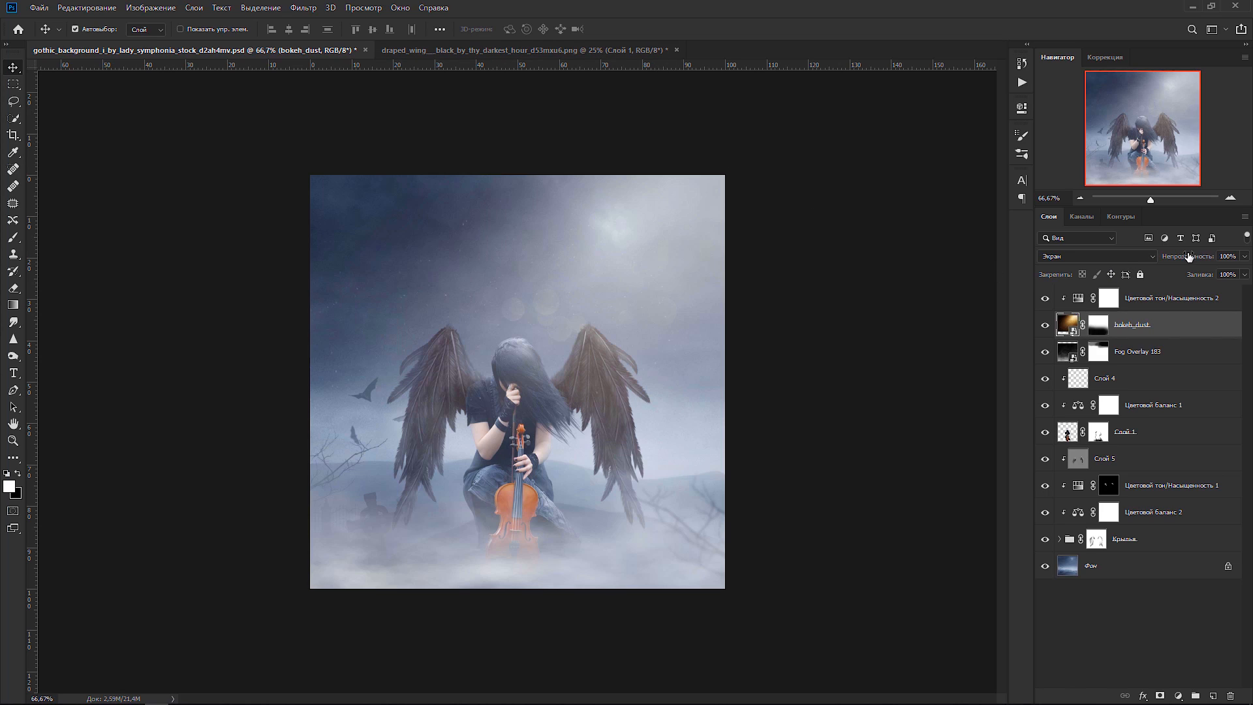
left_click_drag(1202, 259, 1194, 263)
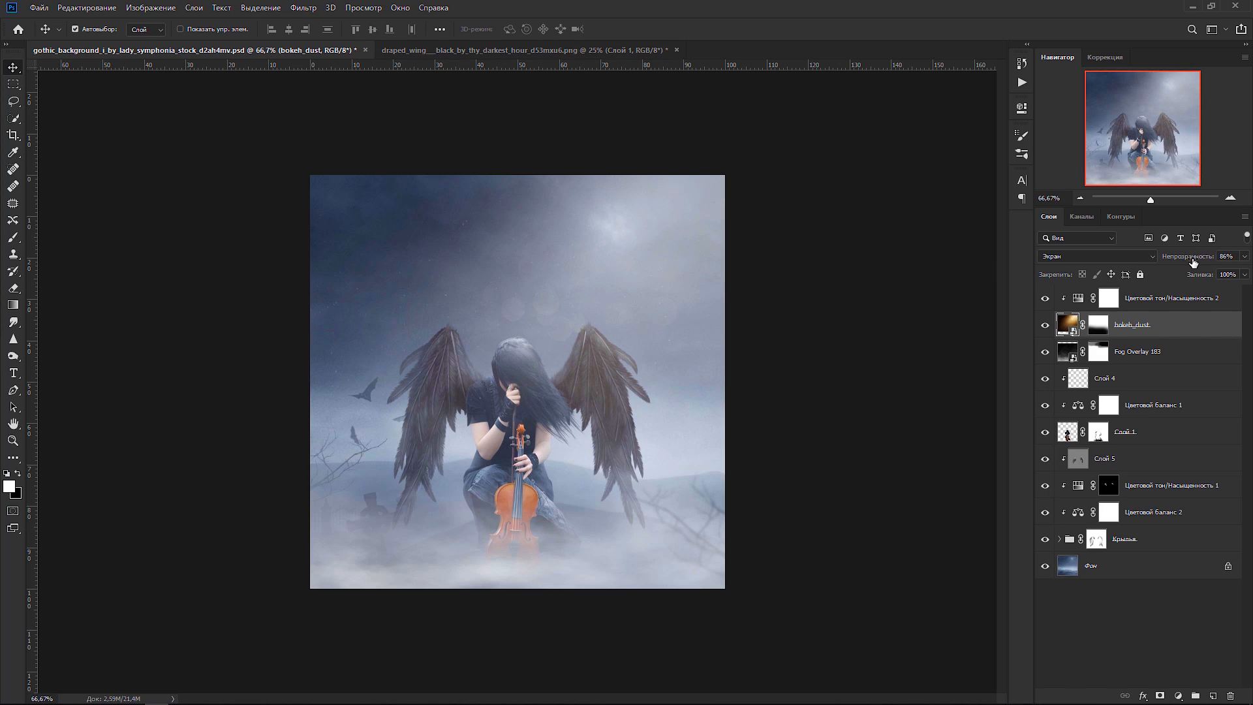
- Add a Color Lookup adjustment above all layers, choose a dark blue night-style 3DLUT preset and set the adjustment's opacity to 66%
left_click(1180, 301)
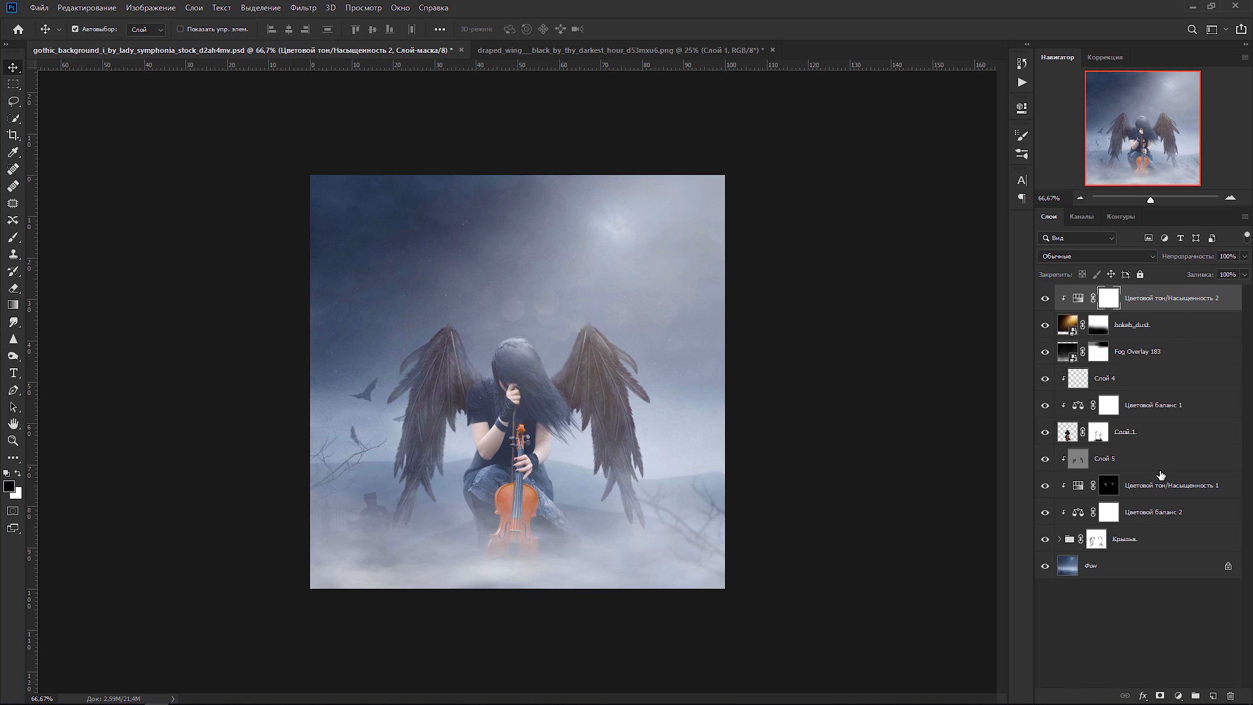
left_click(1178, 696)
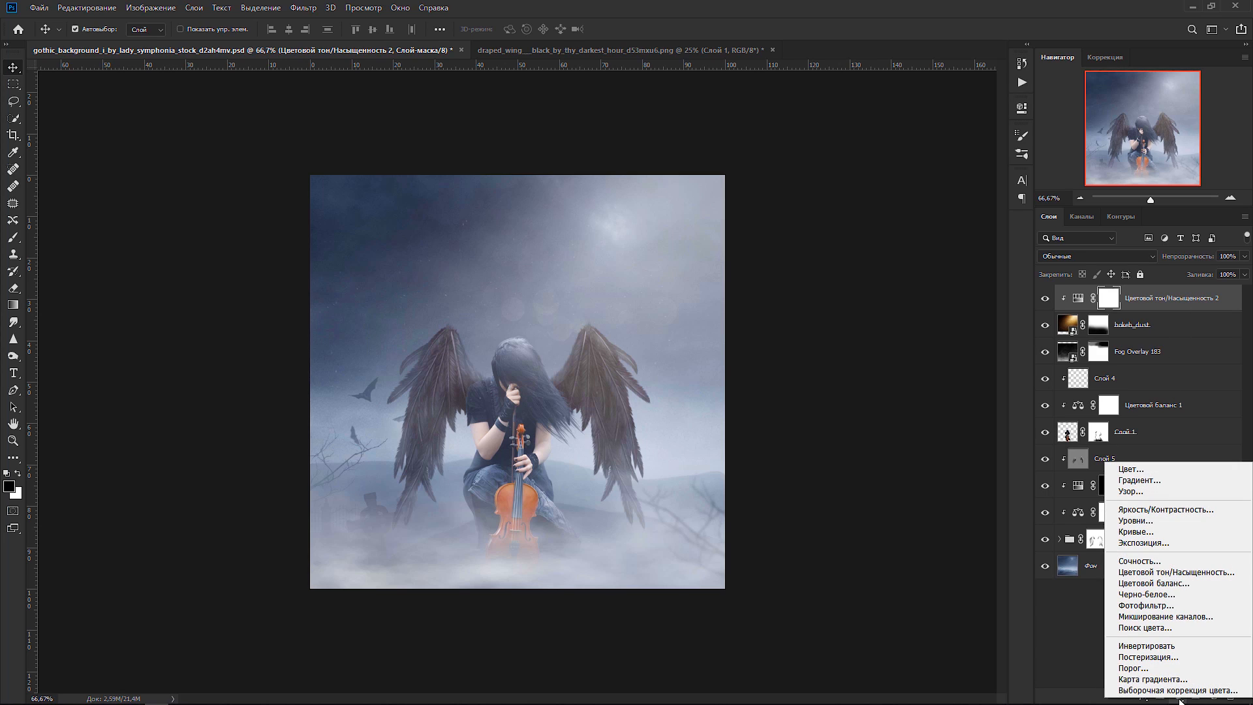
left_click(1176, 629)
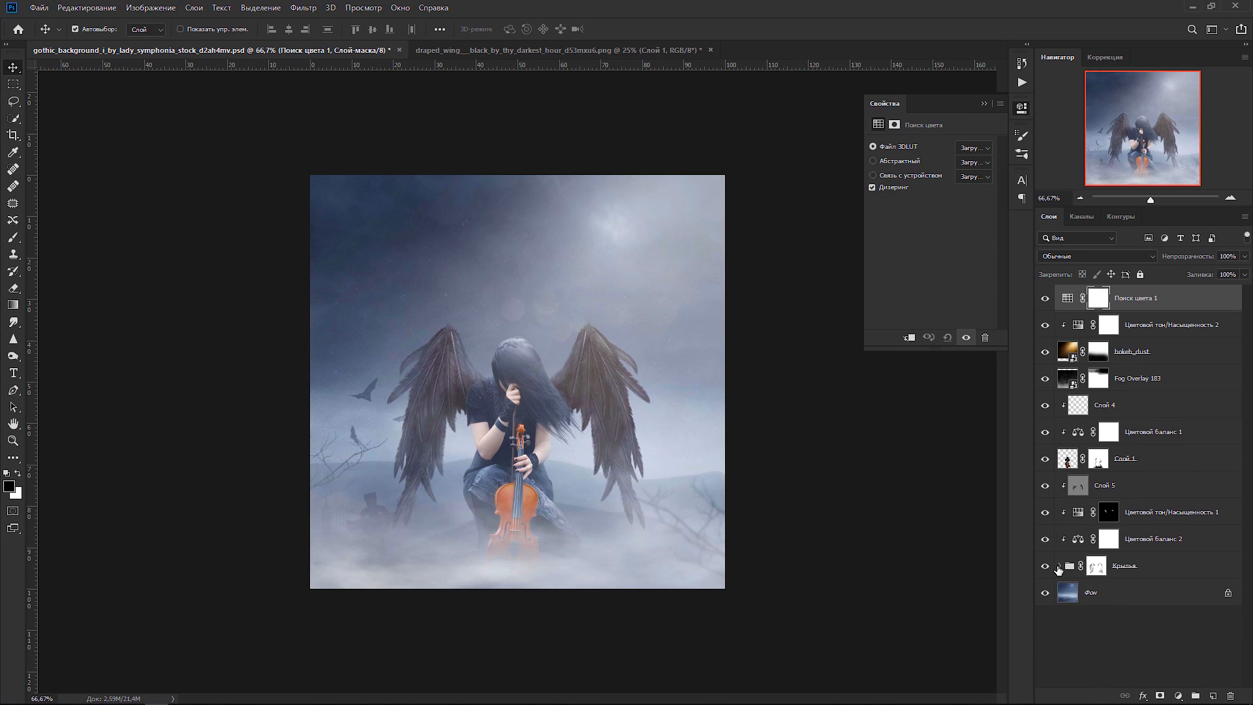
left_click(970, 149)
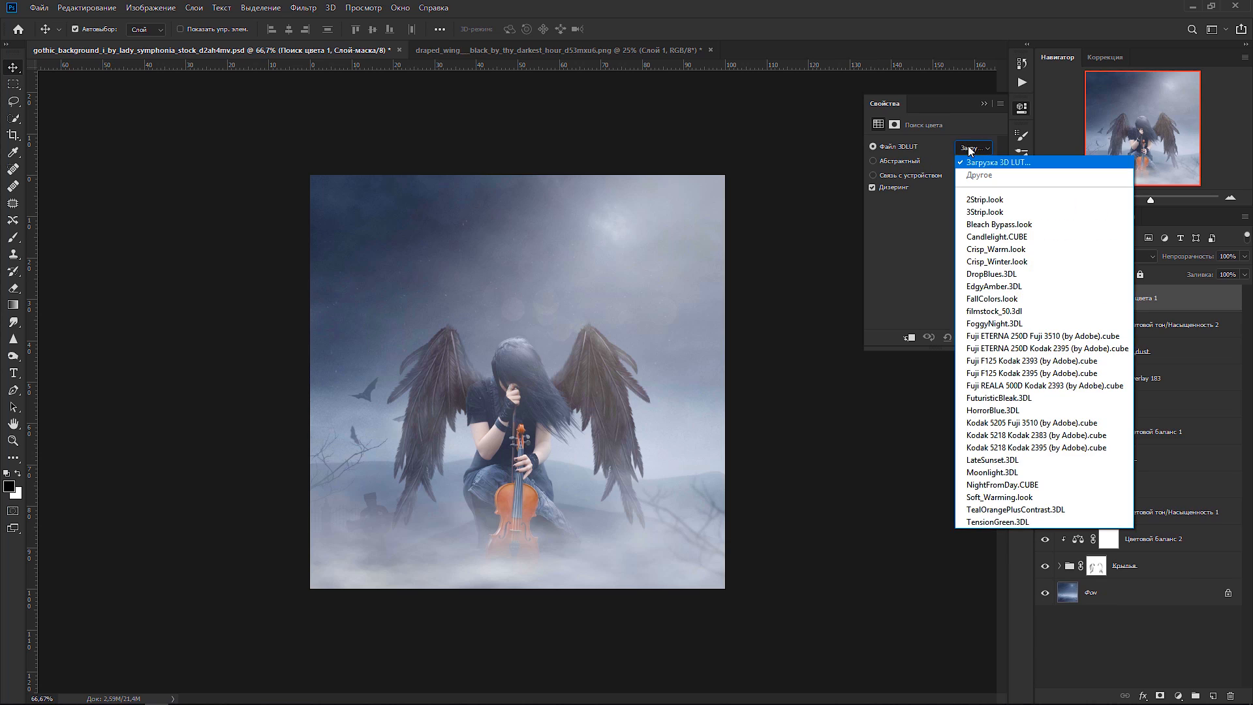
left_click(977, 200)
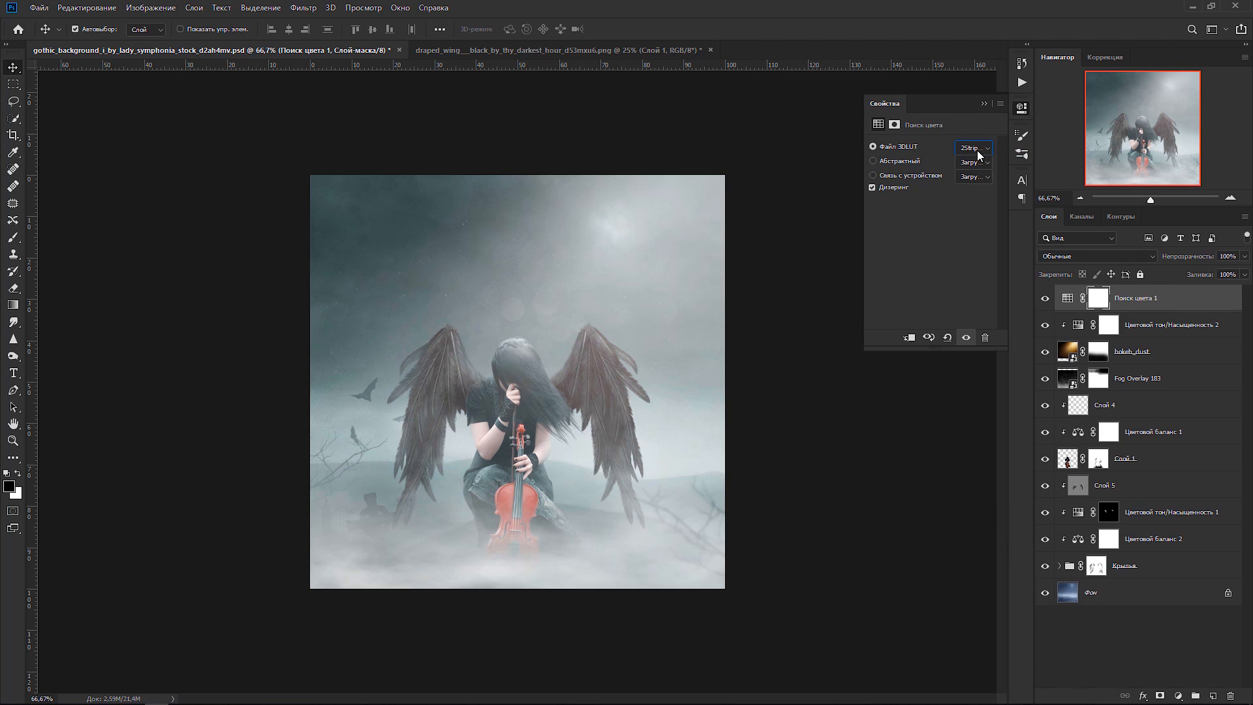
scroll(977, 150, "down", 3)
scroll(970, 151, "down", 2)
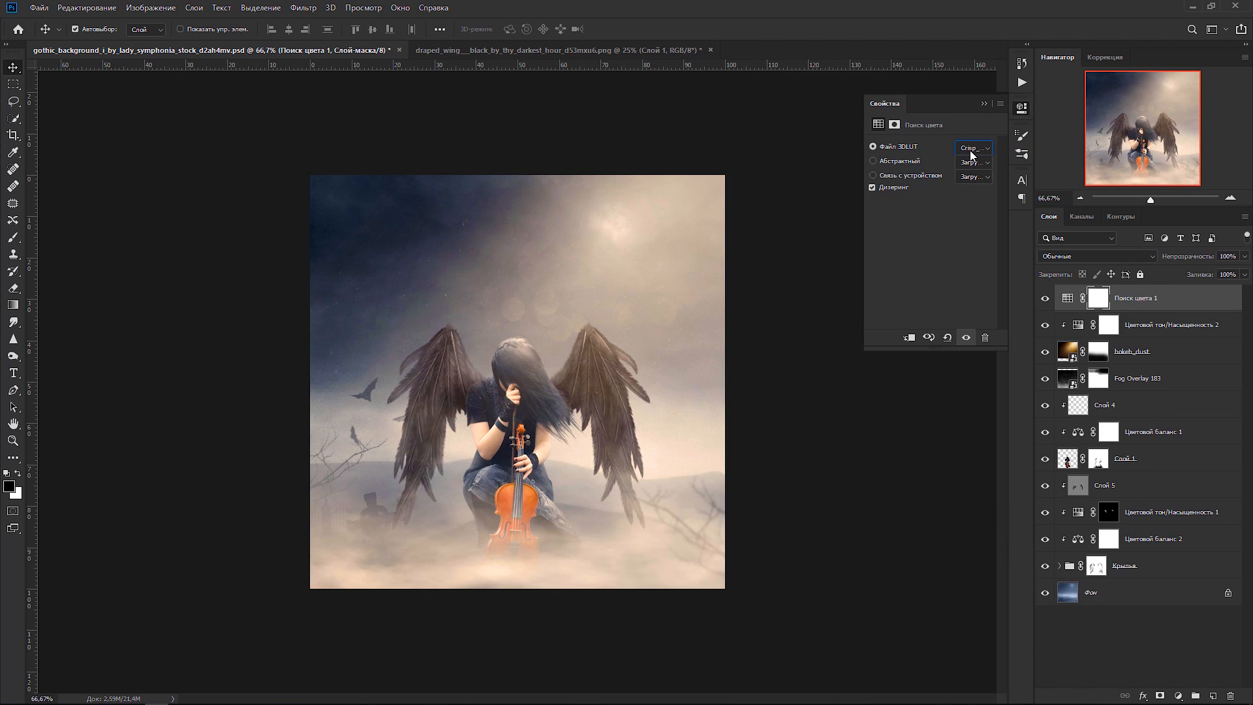
scroll(972, 154, "down", 3)
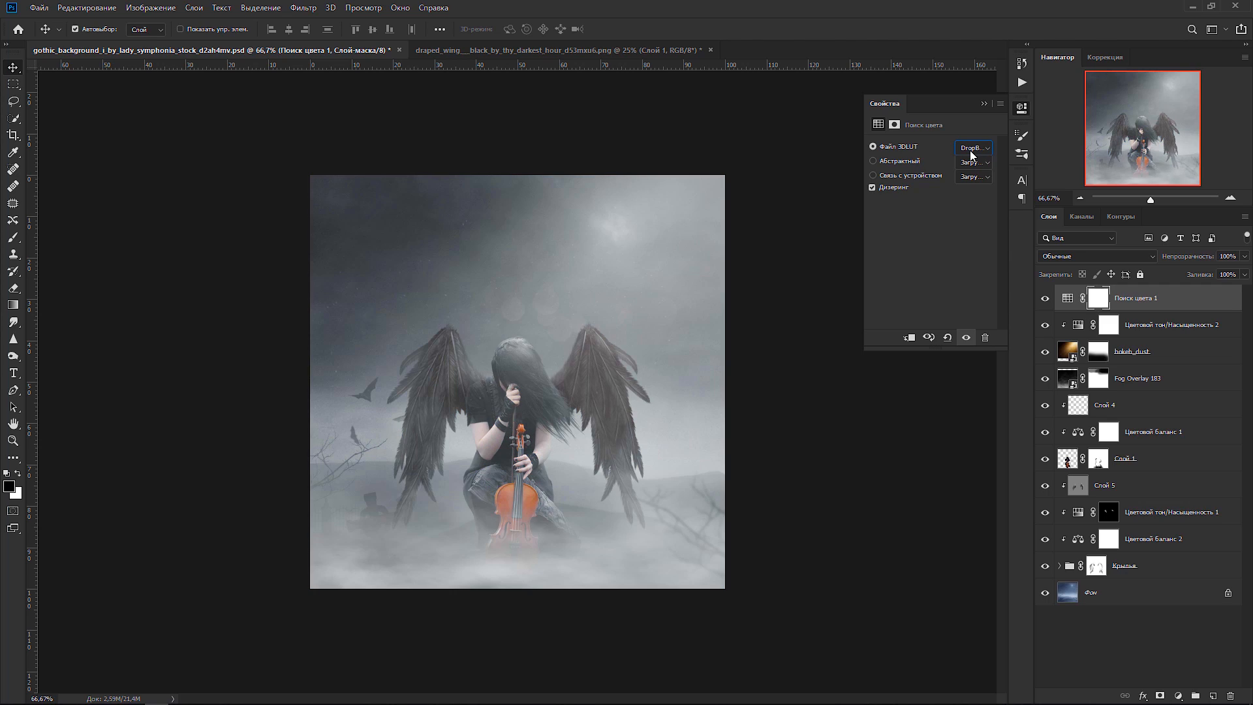
scroll(971, 155, "down", 2)
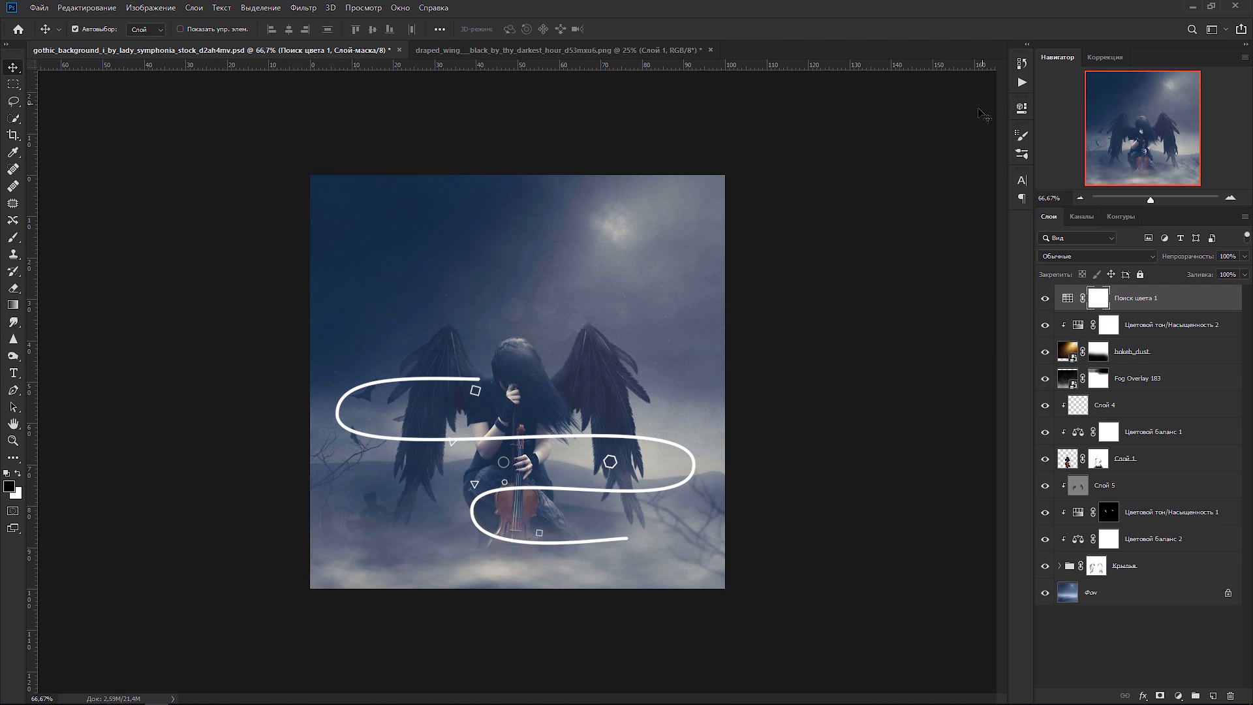
left_click(984, 103)
left_click_drag(1208, 259, 1186, 260)
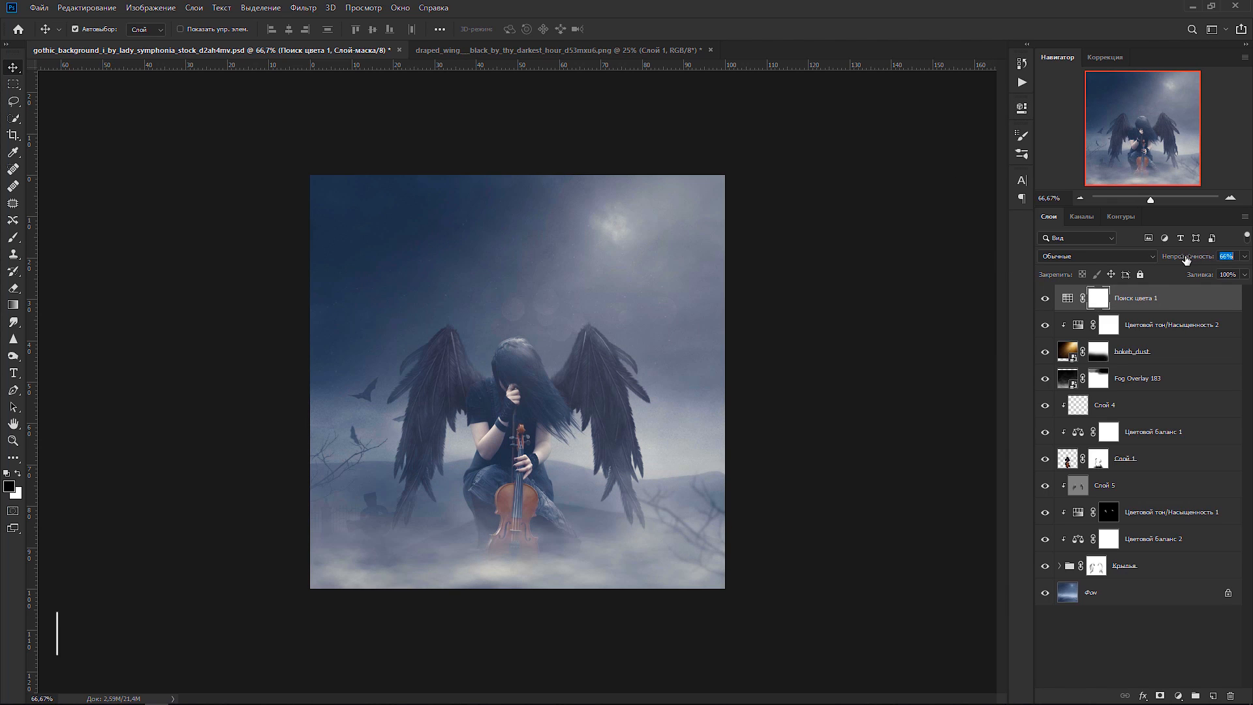
- Stamp visible layers to a new layer; set Camera Raw exposure +0.10, highlights -3, shadows -37, whites -7, blacks +2, clarity +13, dehaze -6
key("ctrl+shift+alt+e")
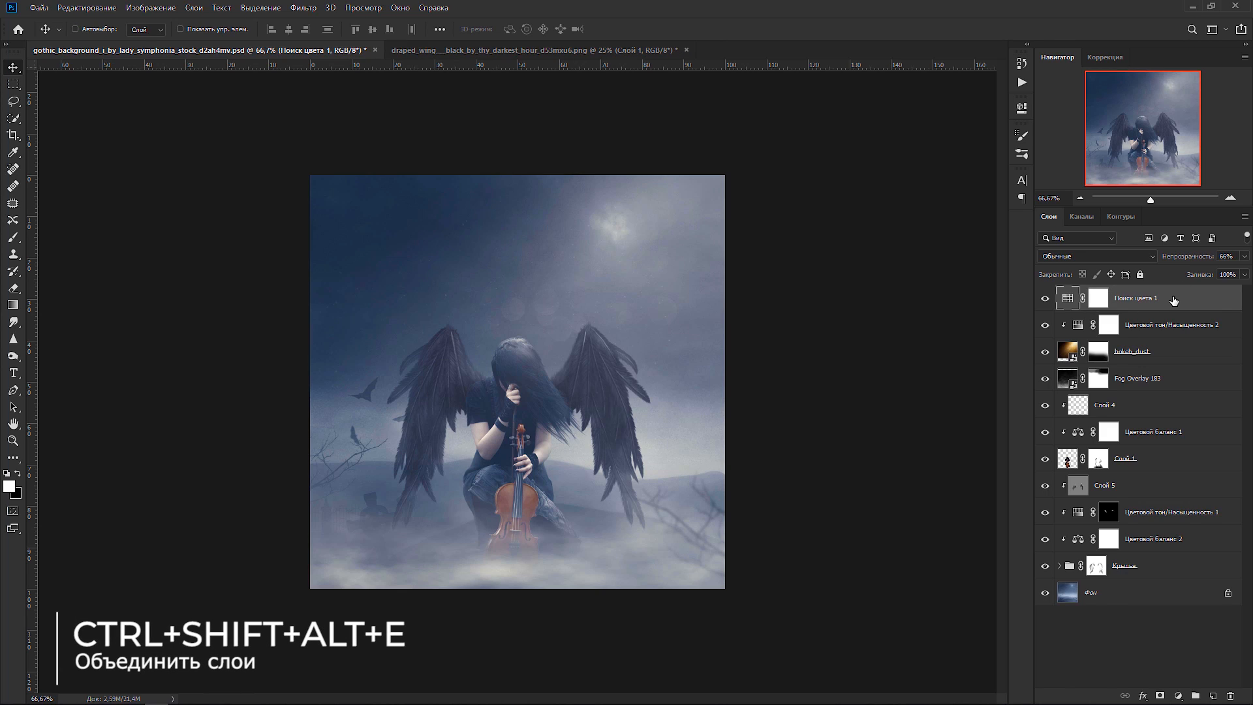
left_click(303, 8)
left_click(330, 81)
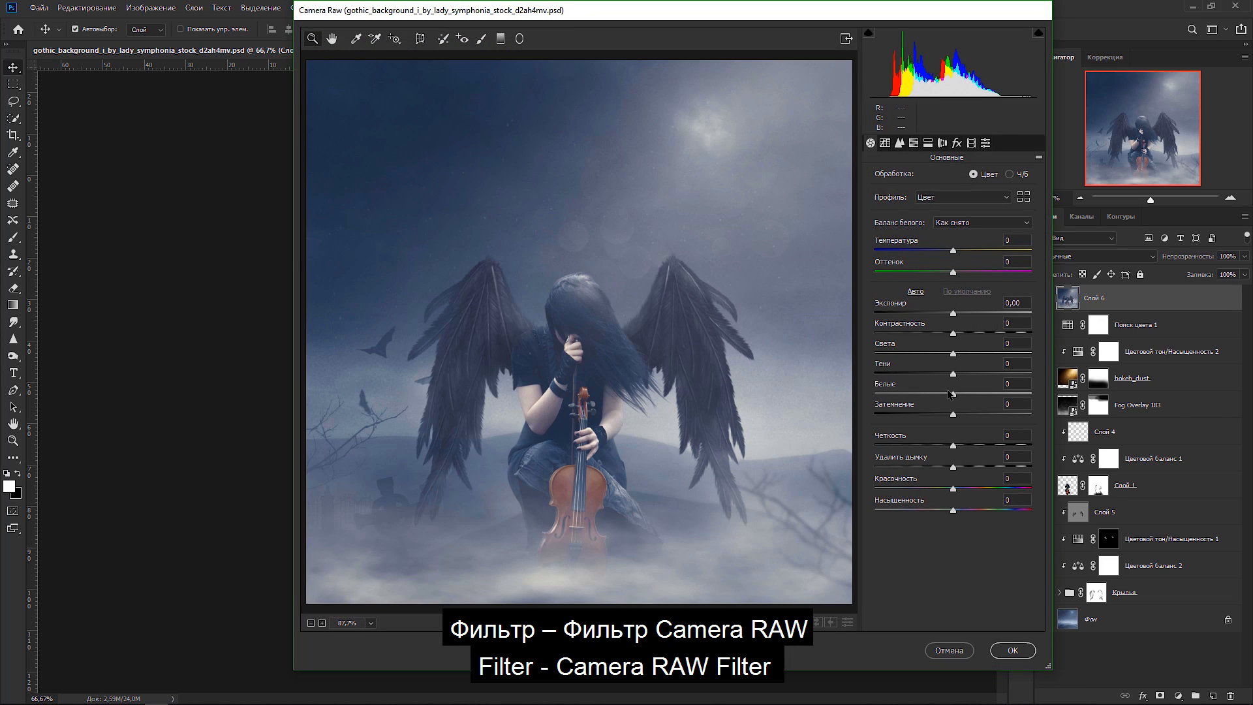
left_click_drag(953, 353, 925, 373)
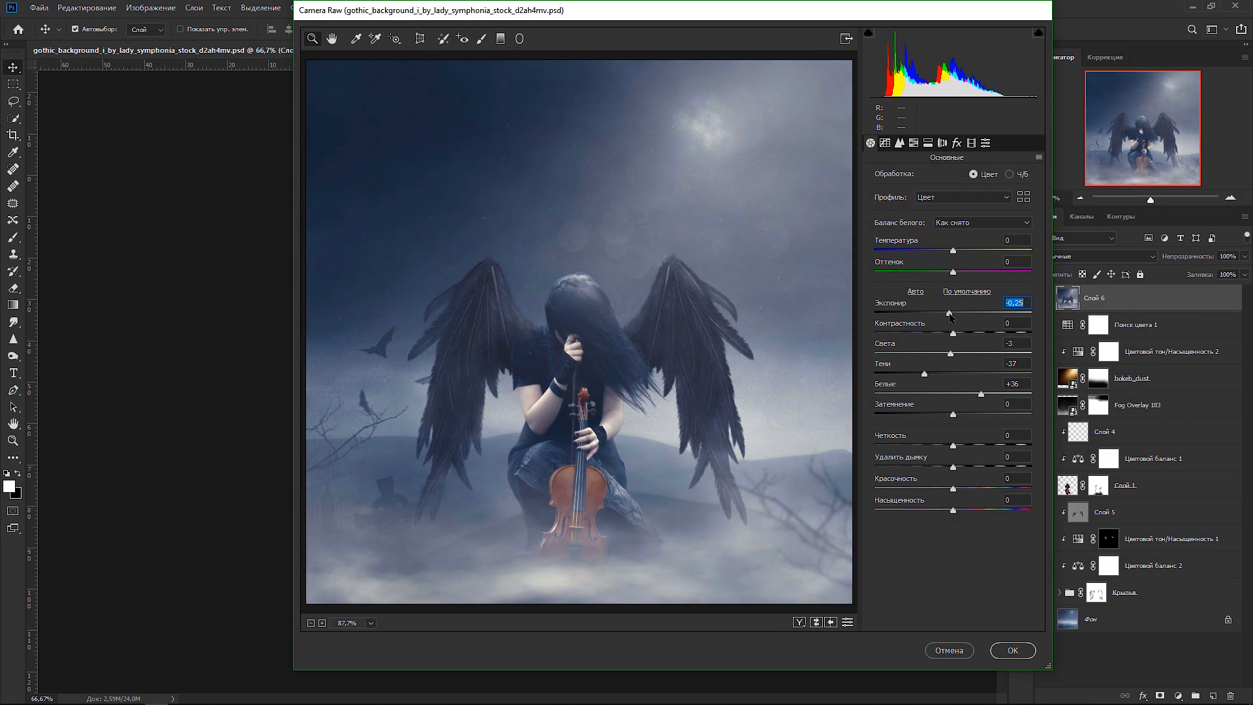
left_click_drag(956, 316, 955, 318)
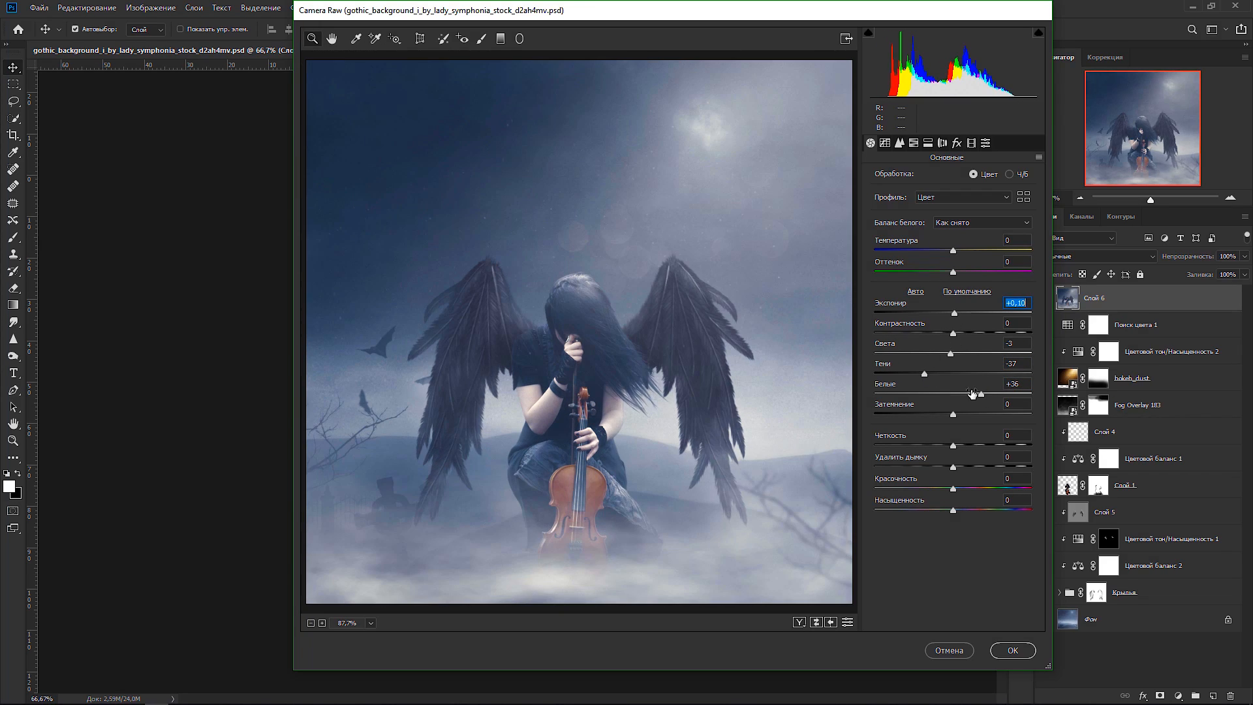
left_click_drag(972, 394, 948, 468)
- Set Camera Raw vibrance to +42, saturation to +8 and temperature to -3, and apply the filter
mouse_move(953, 488)
left_mouse_down()
mouse_move(988, 489)
mouse_move(962, 510)
left_mouse_up()
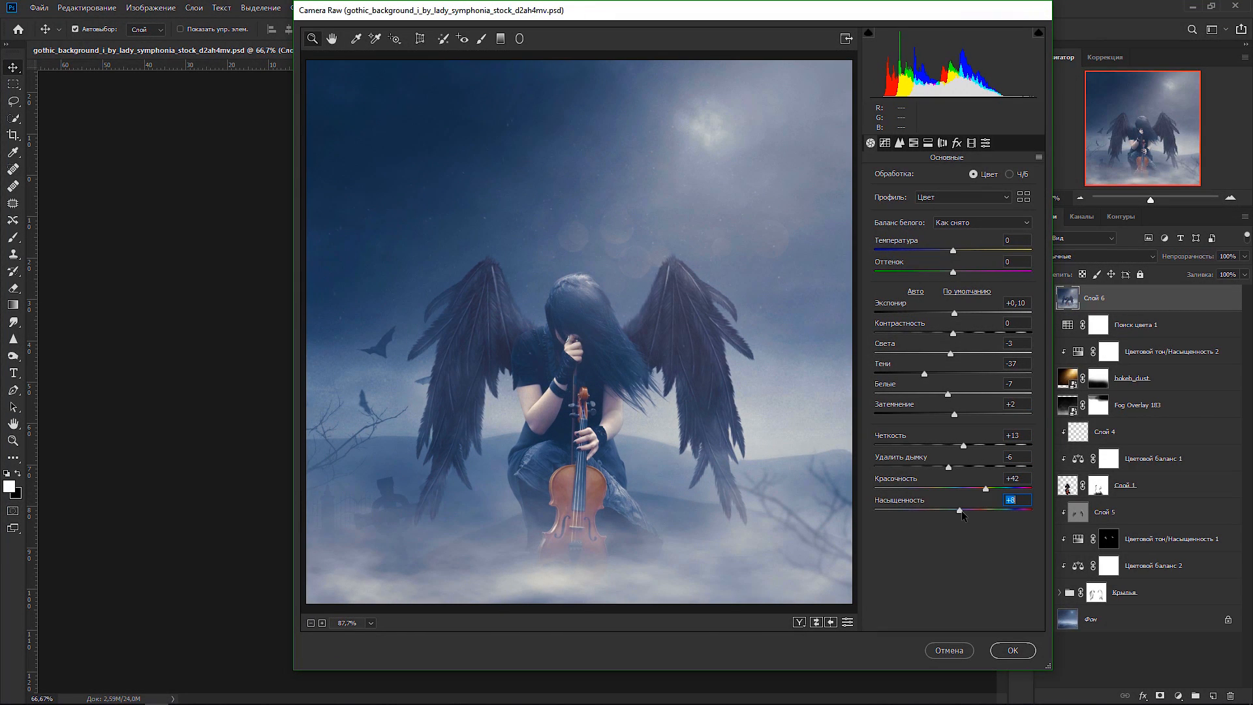
left_click_drag(953, 255, 951, 255)
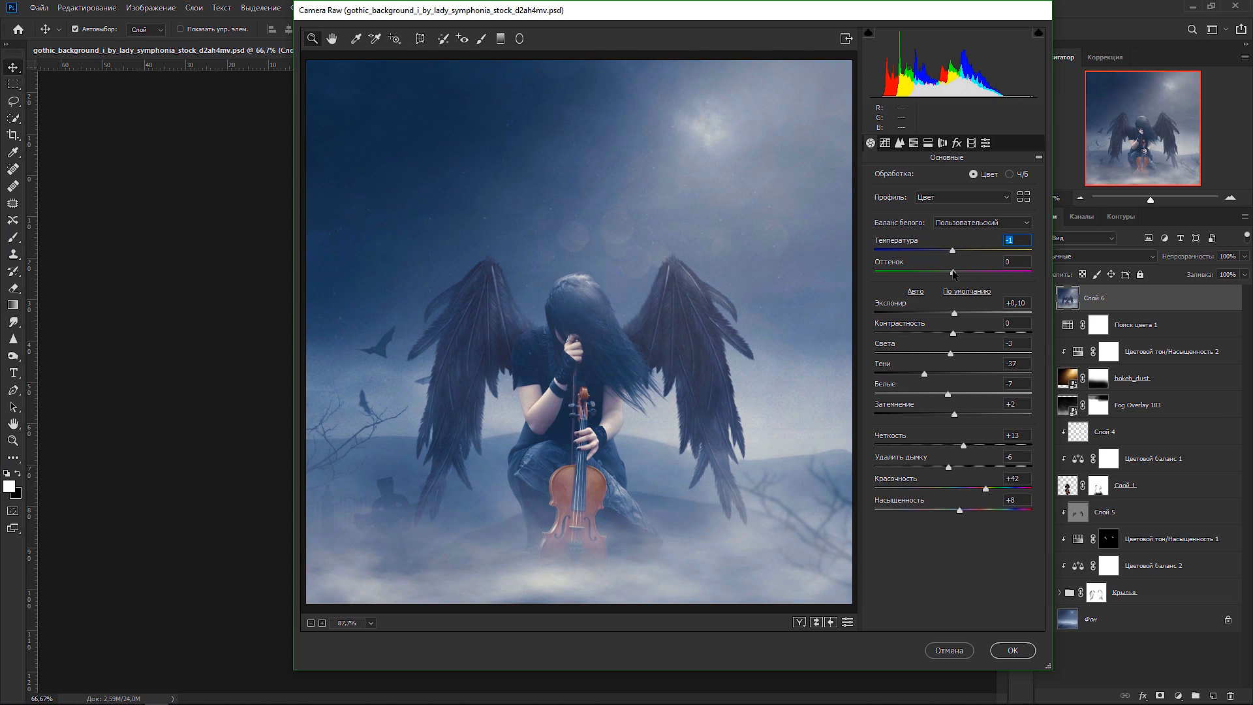
left_click(1013, 648)
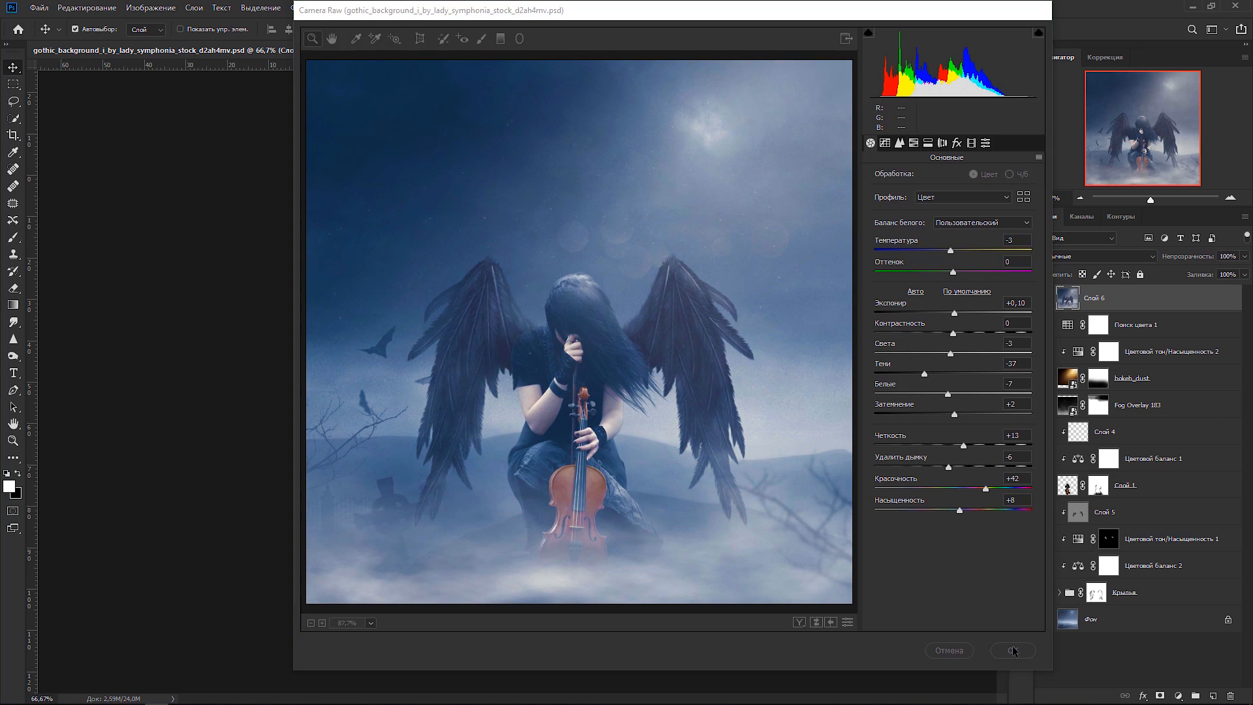
- Apply the Nik Collection Viveza 2 filter with brightness 3%, contrast 13%, saturation 9% and increased structure
scroll(842, 517, "up", 1)
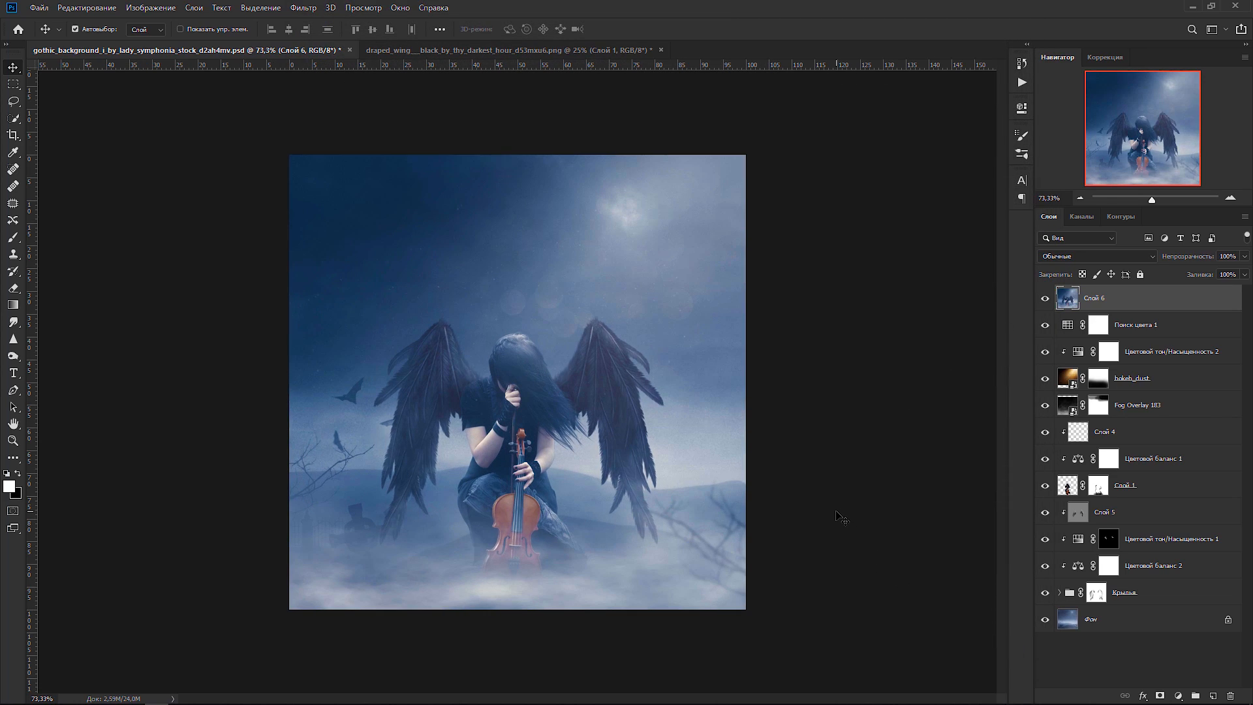
scroll(842, 517, "up", 1)
scroll(842, 517, "up", 1)
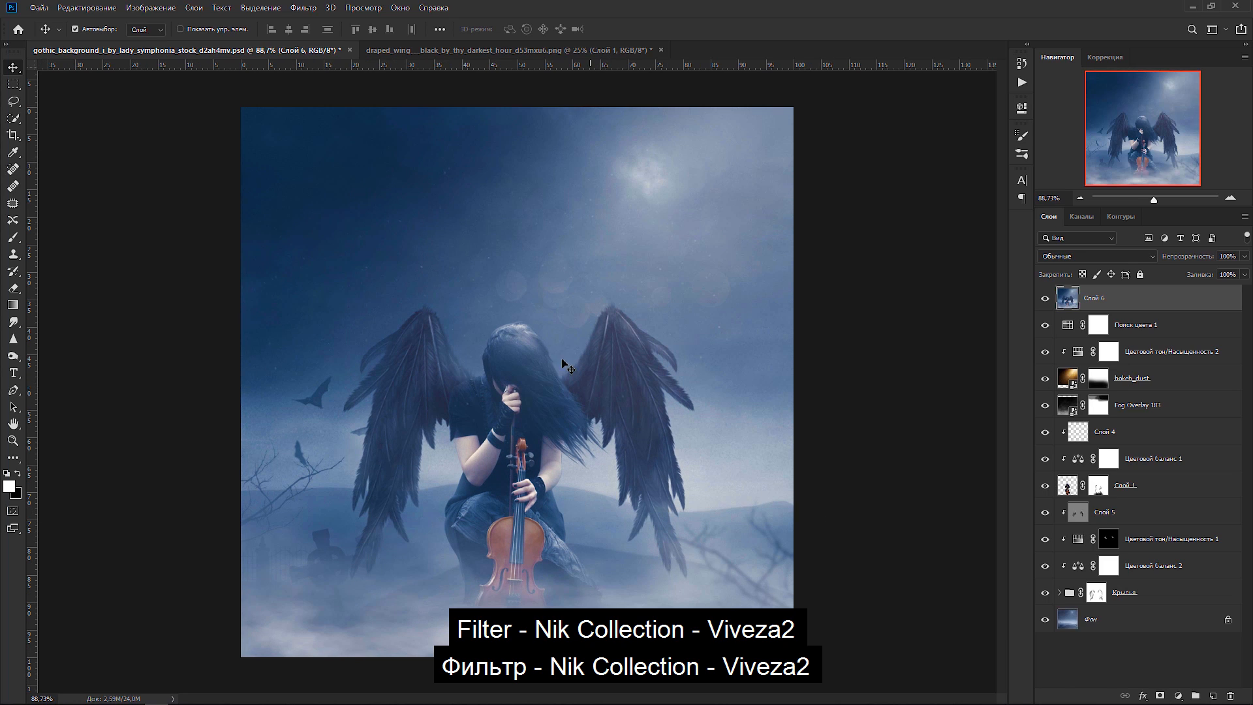
left_click(303, 7)
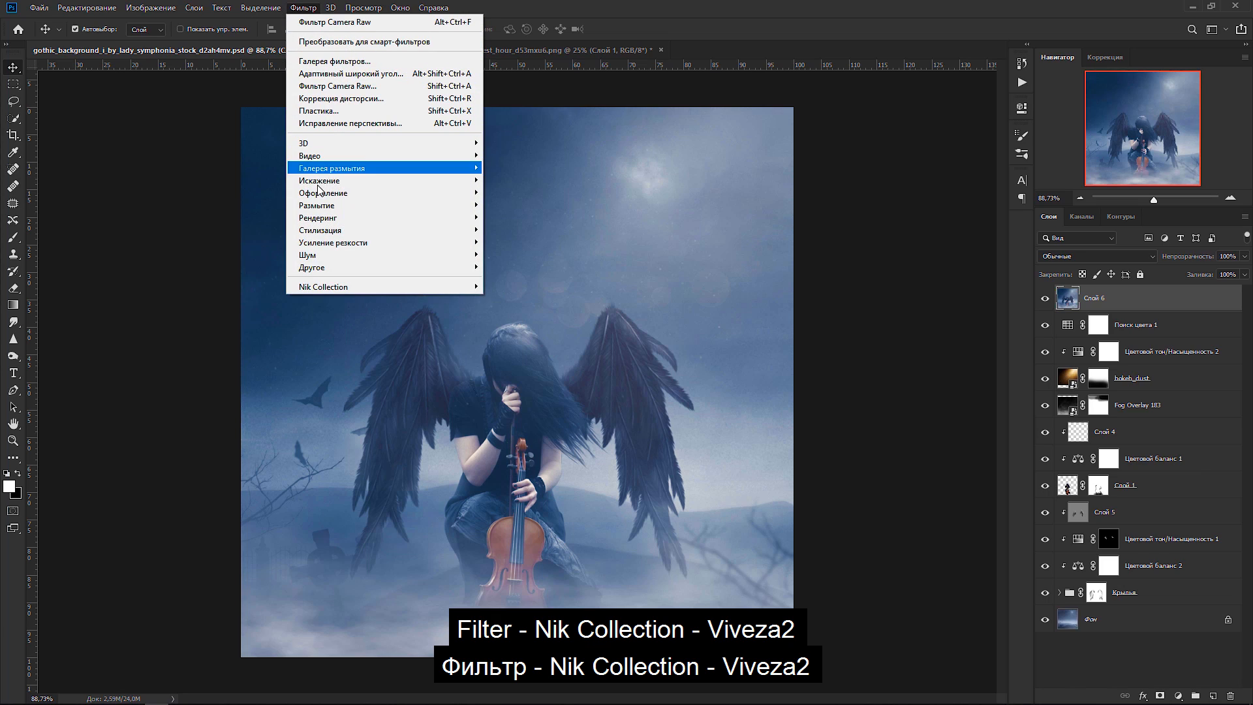
mouse_move(325, 289)
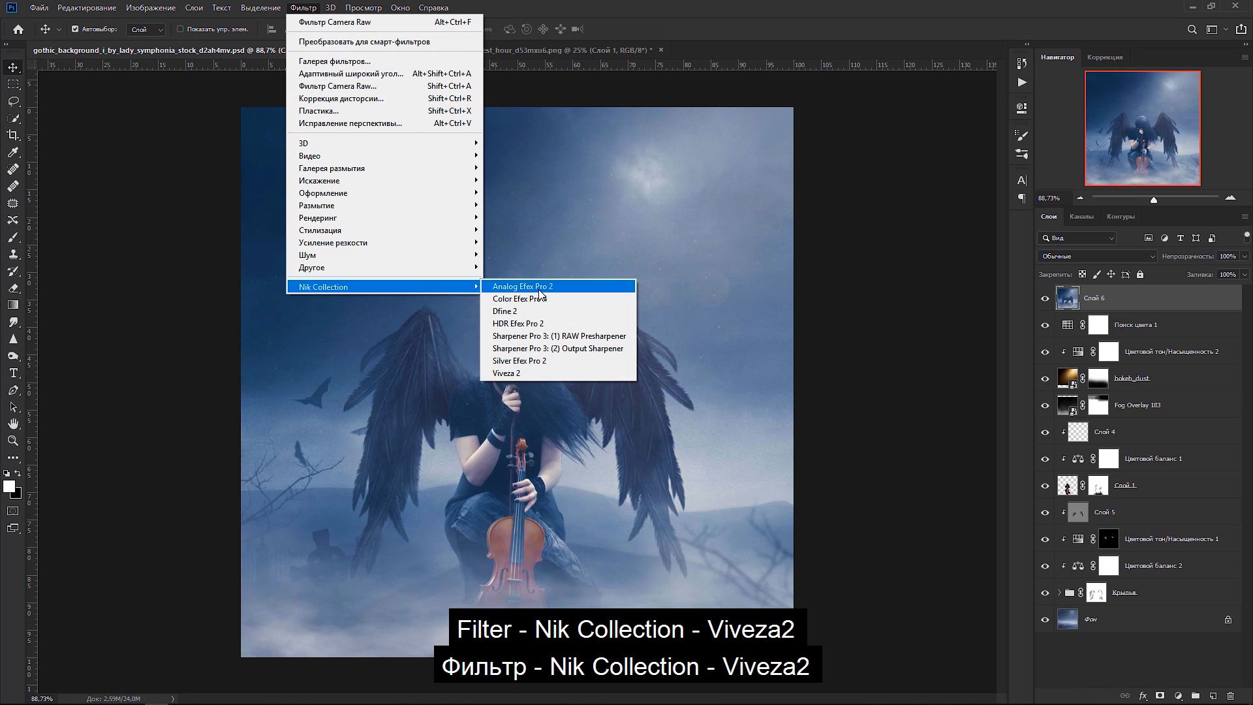
left_click(537, 374)
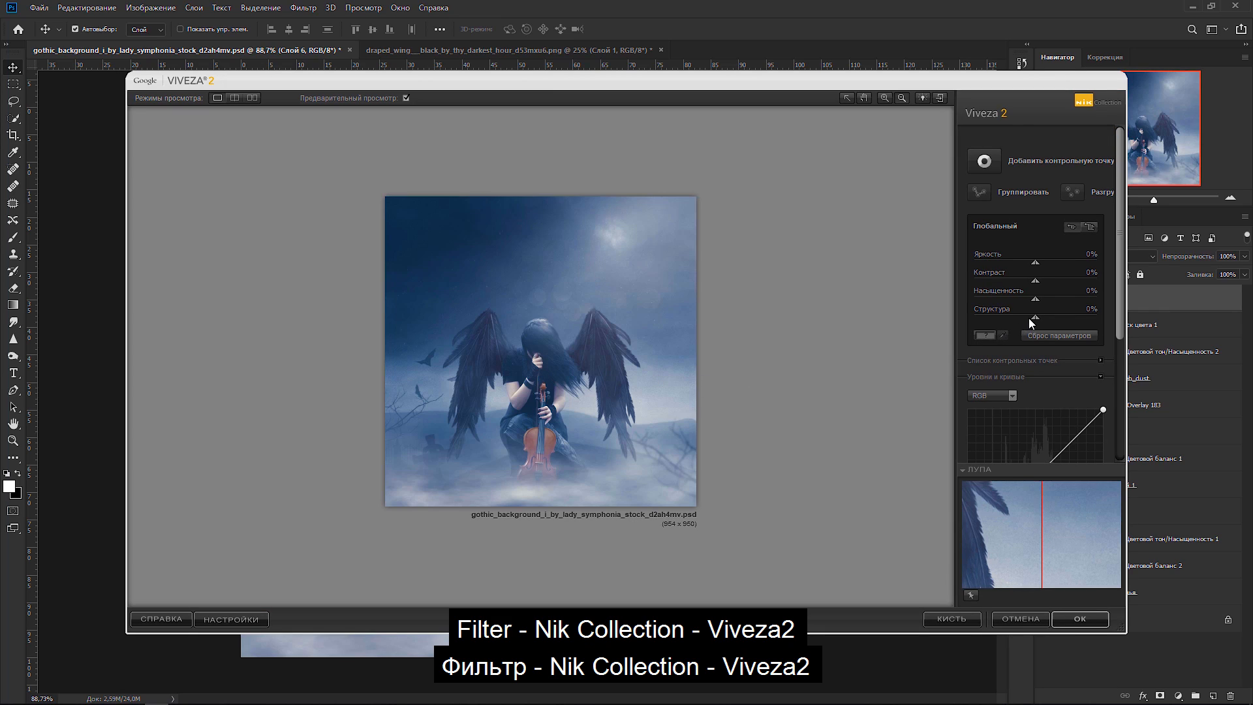
left_click_drag(1029, 318, 1036, 262)
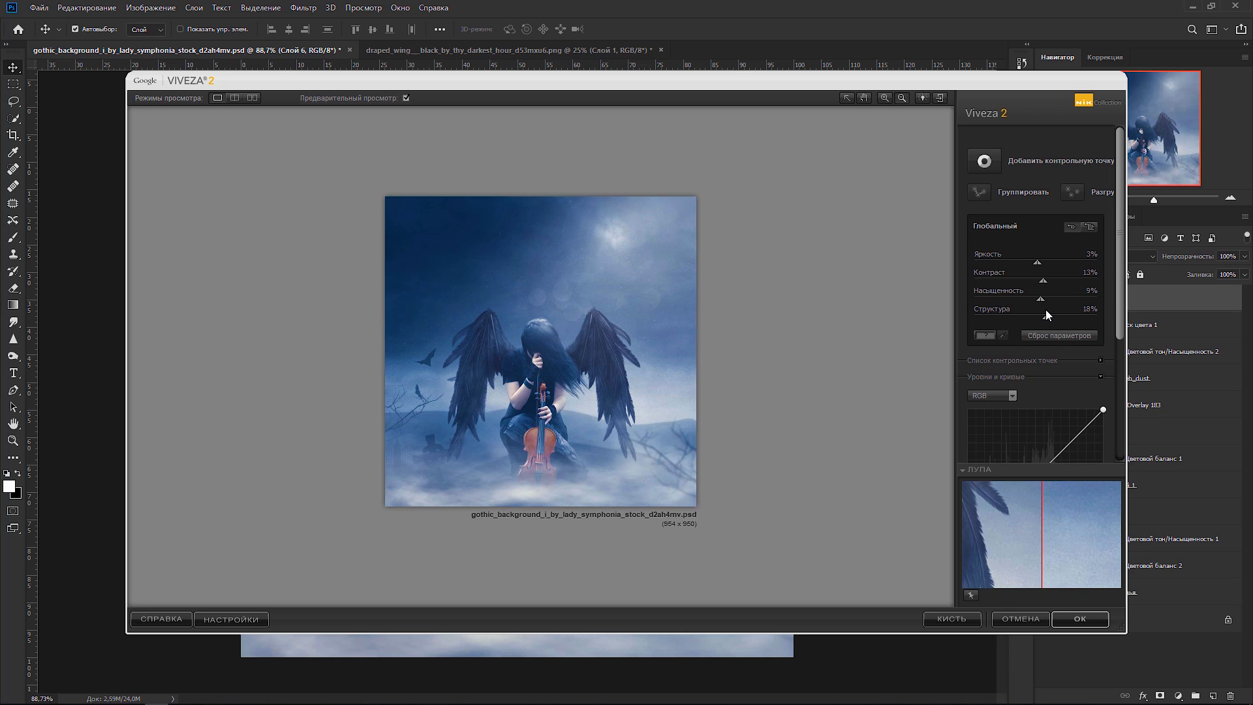
left_click_drag(1056, 318, 1055, 317)
left_click(1079, 619)
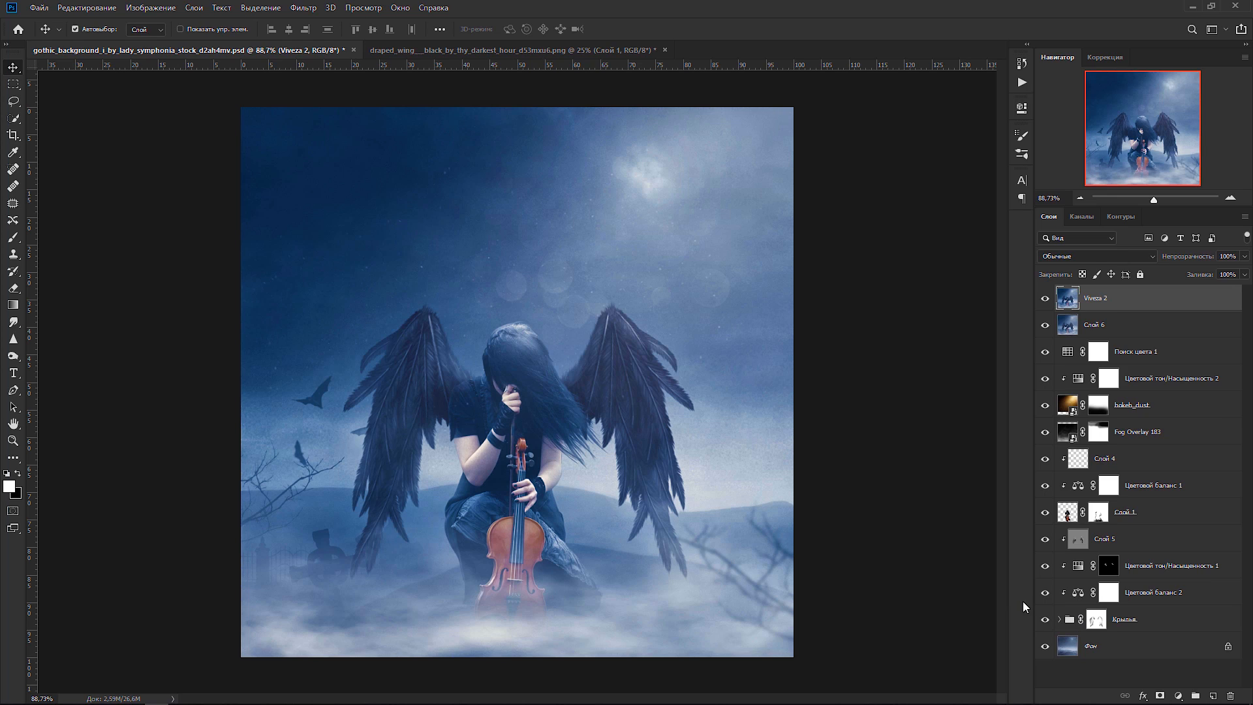
- Hide the interface panels and inspect the finished composition at a larger size
key("Tab")
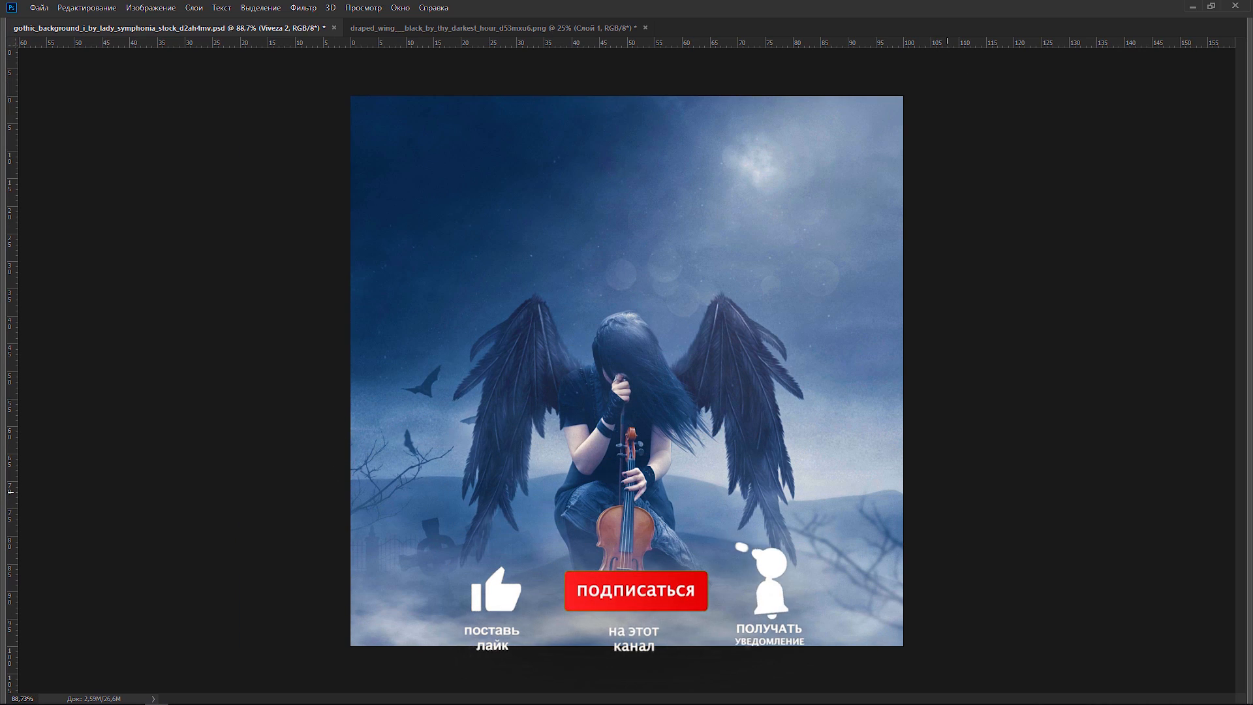
scroll(630, 383, "up", 1)
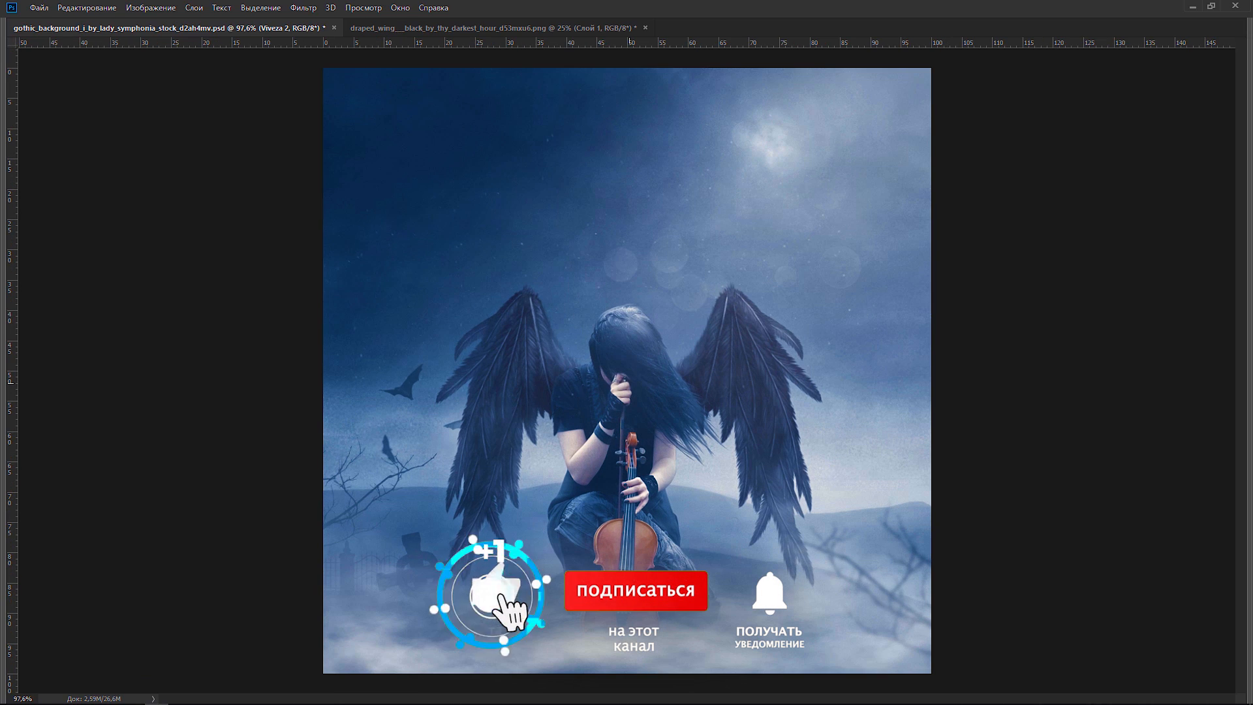